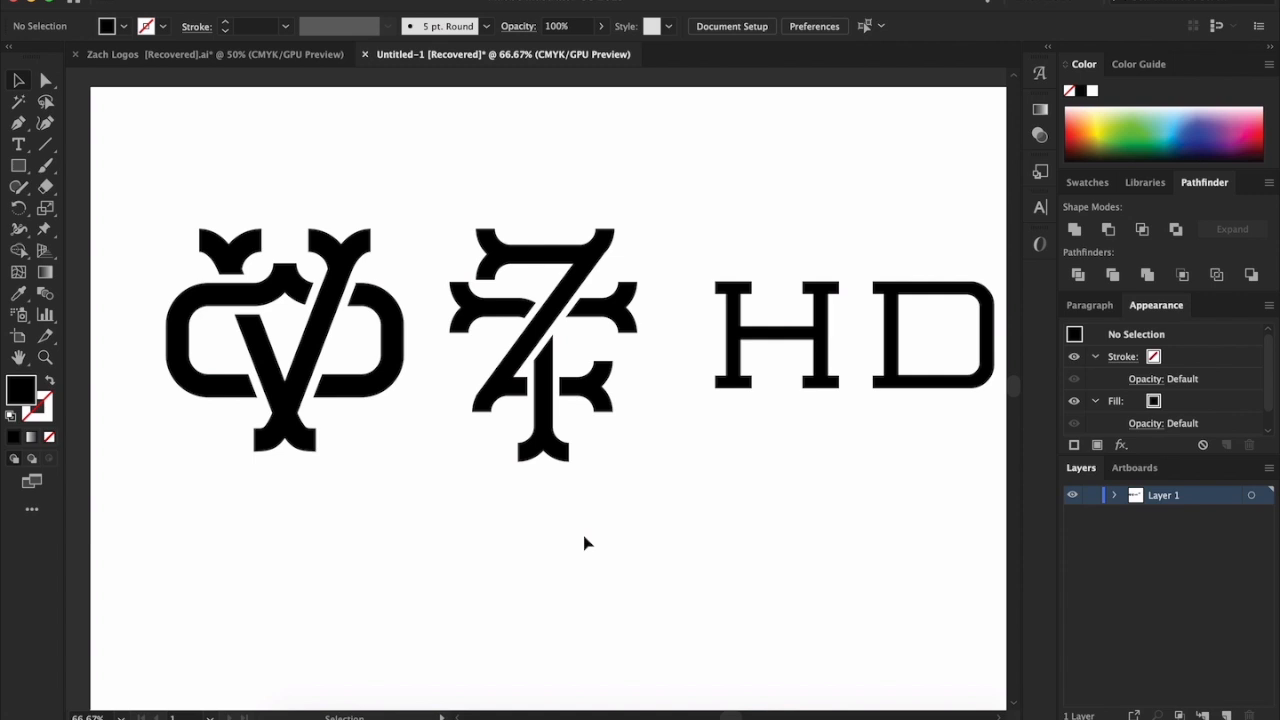
# Examine the two finished interlocking monograms and how their strokes overlap, compared with the plain HD letters beside them
pyautogui.hscroll(1, 586, 542)
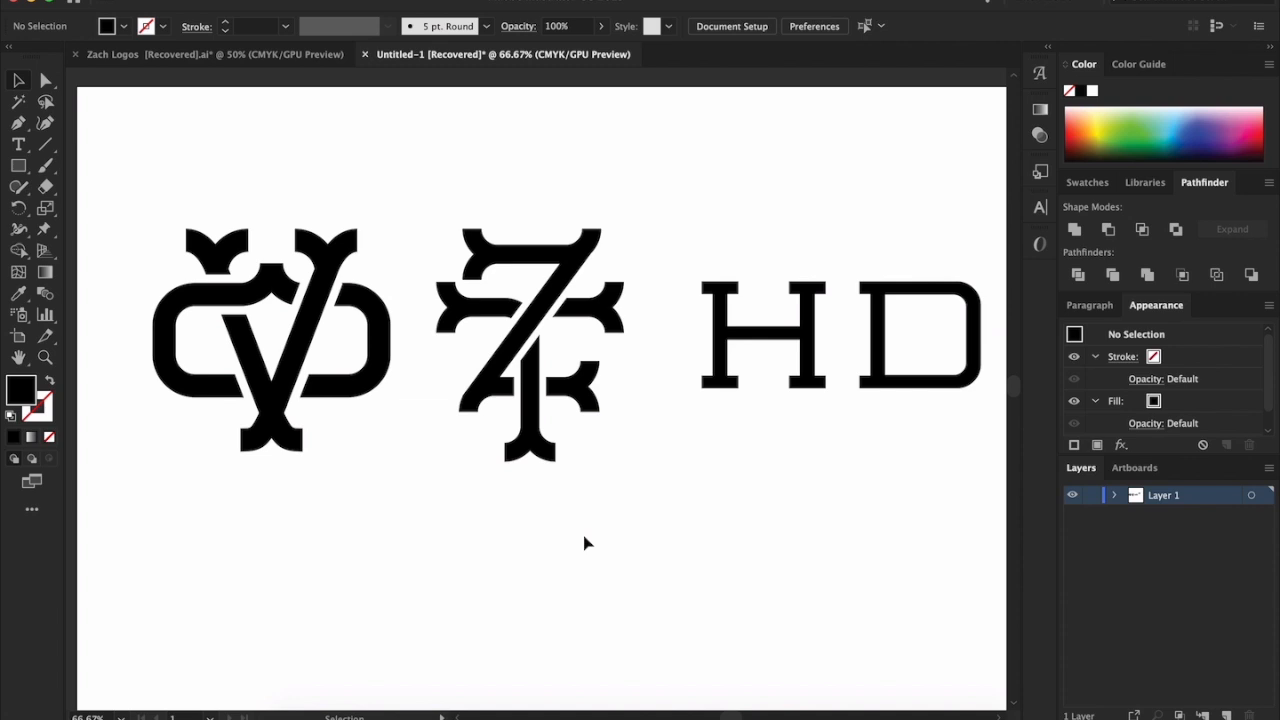
pyautogui.hscroll(3, 585, 542)
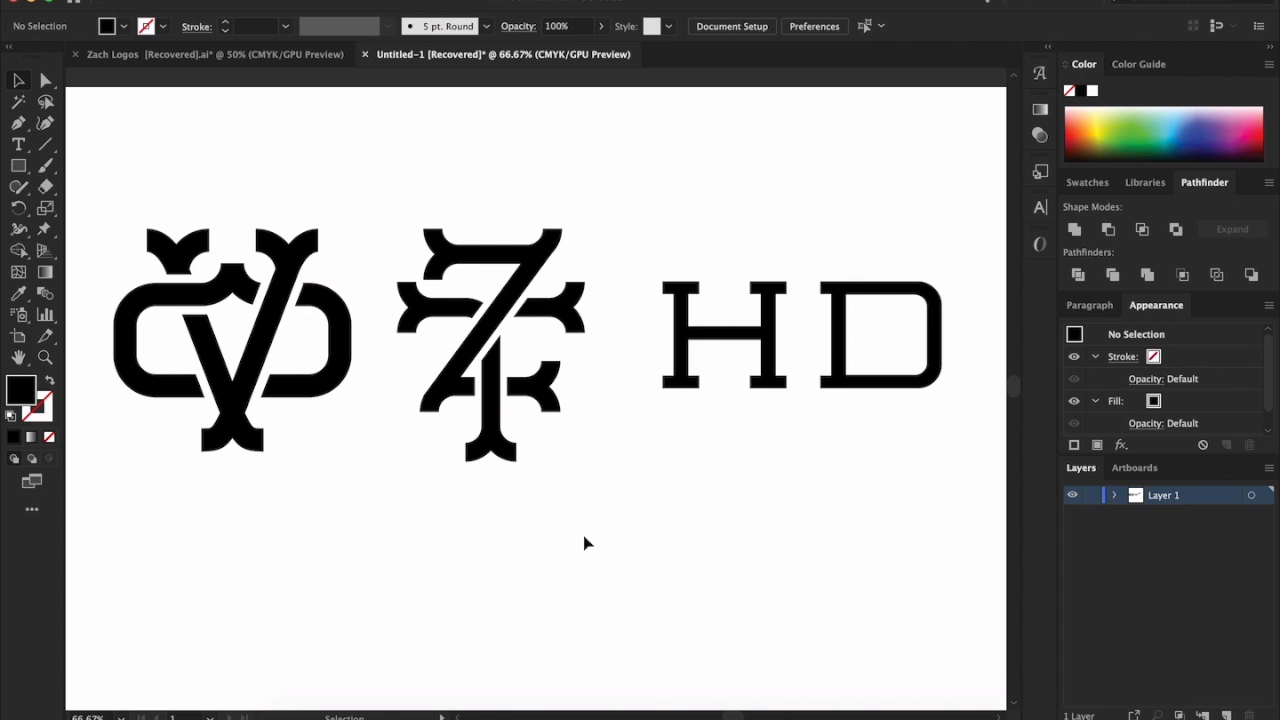
pyautogui.hscroll(-1, 662, 537)
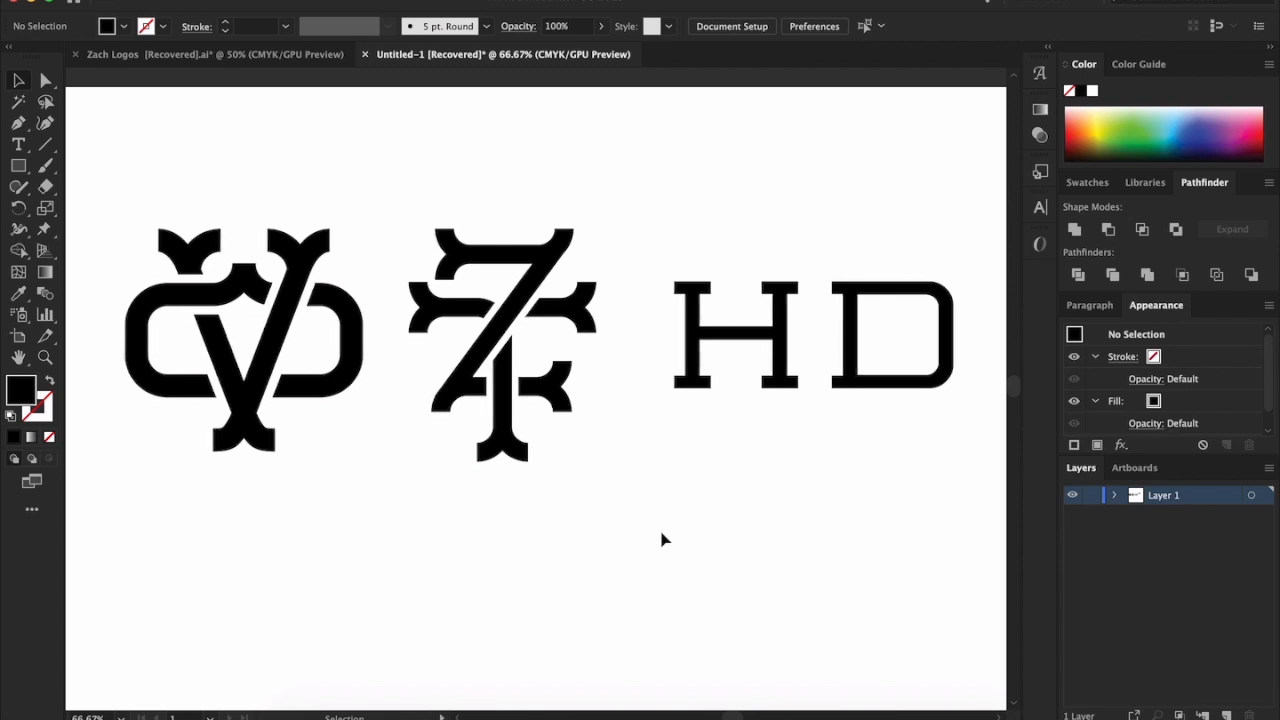
pyautogui.moveTo(551, 574); pyautogui.dragTo(268, 256)
pyautogui.click(421, 496)
pyautogui.click(297, 286)
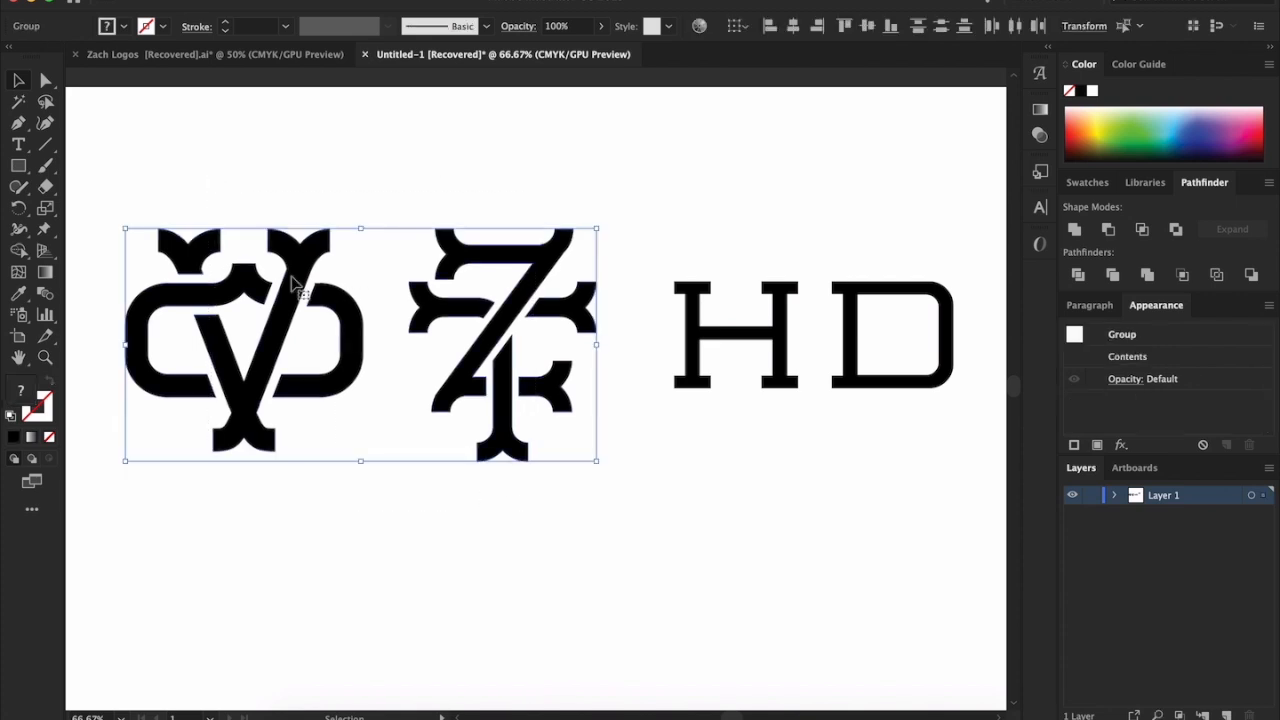
pyautogui.hscroll(-10, 528, 571)
pyautogui.click(528, 571)
pyautogui.hscroll(4, 525, 569)
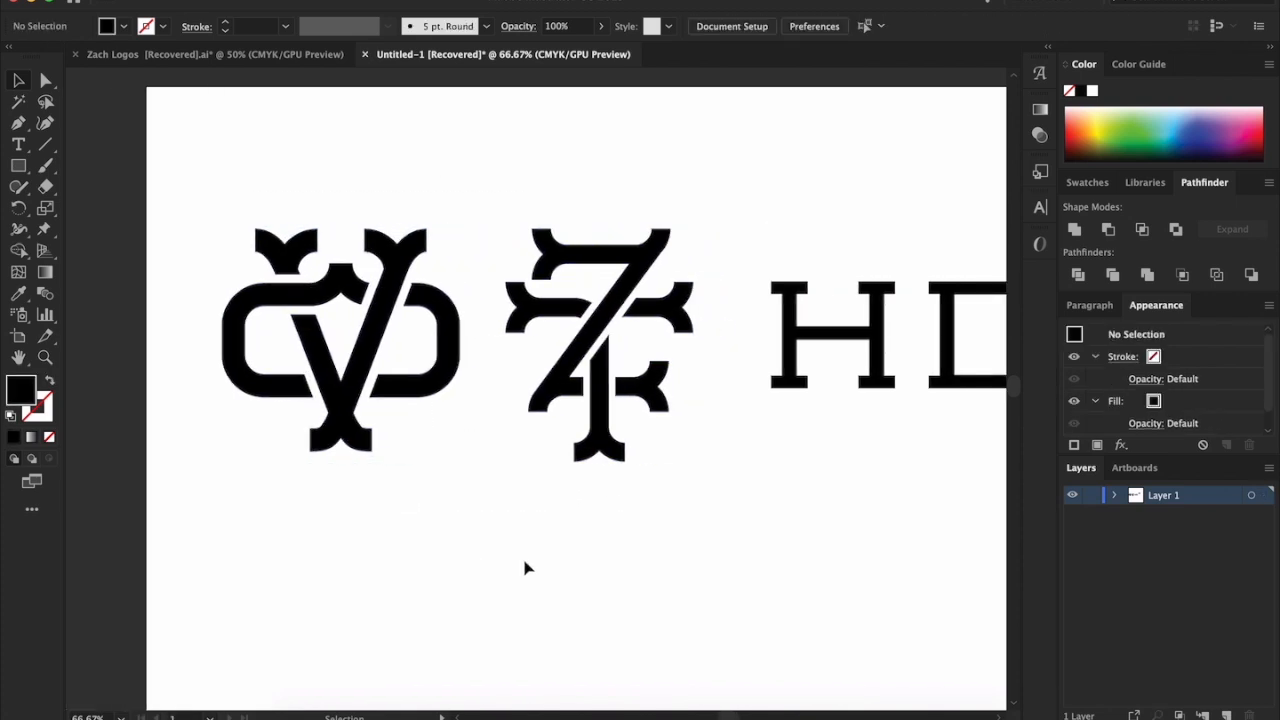
pyautogui.moveTo(745, 522); pyautogui.dragTo(318, 232)
pyautogui.click(452, 534)
pyautogui.moveTo(646, 546); pyautogui.dragTo(325, 234)
pyautogui.click(469, 566)
pyautogui.hscroll(2, 474, 564)
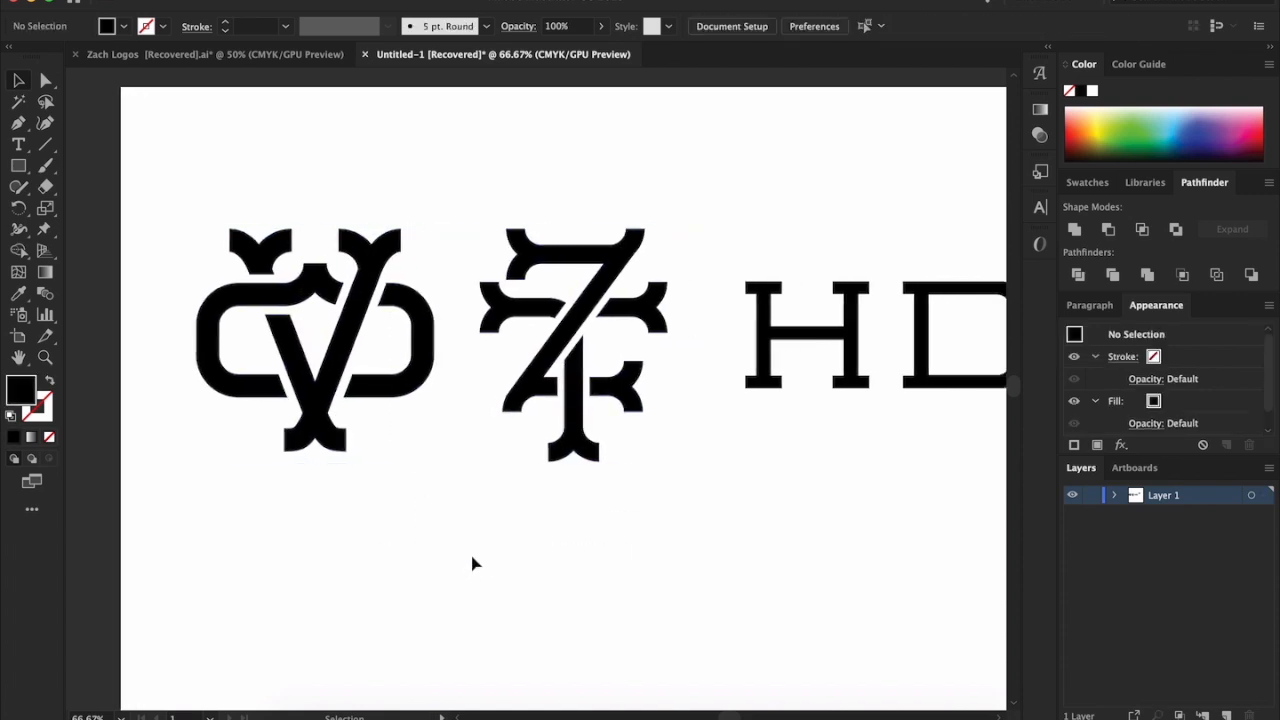
pyautogui.hscroll(5, 474, 564)
pyautogui.hscroll(-1, 550, 489)
pyautogui.moveTo(540, 528); pyautogui.dragTo(420, 248)
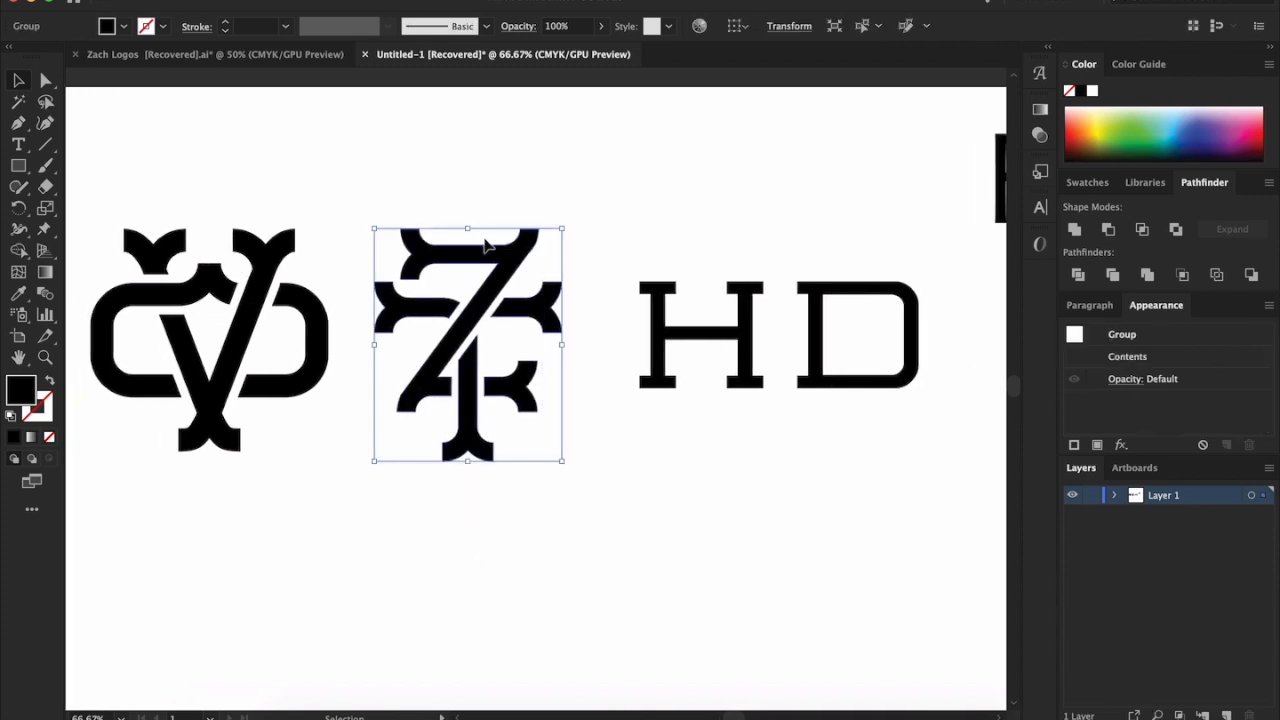
pyautogui.click(461, 200)
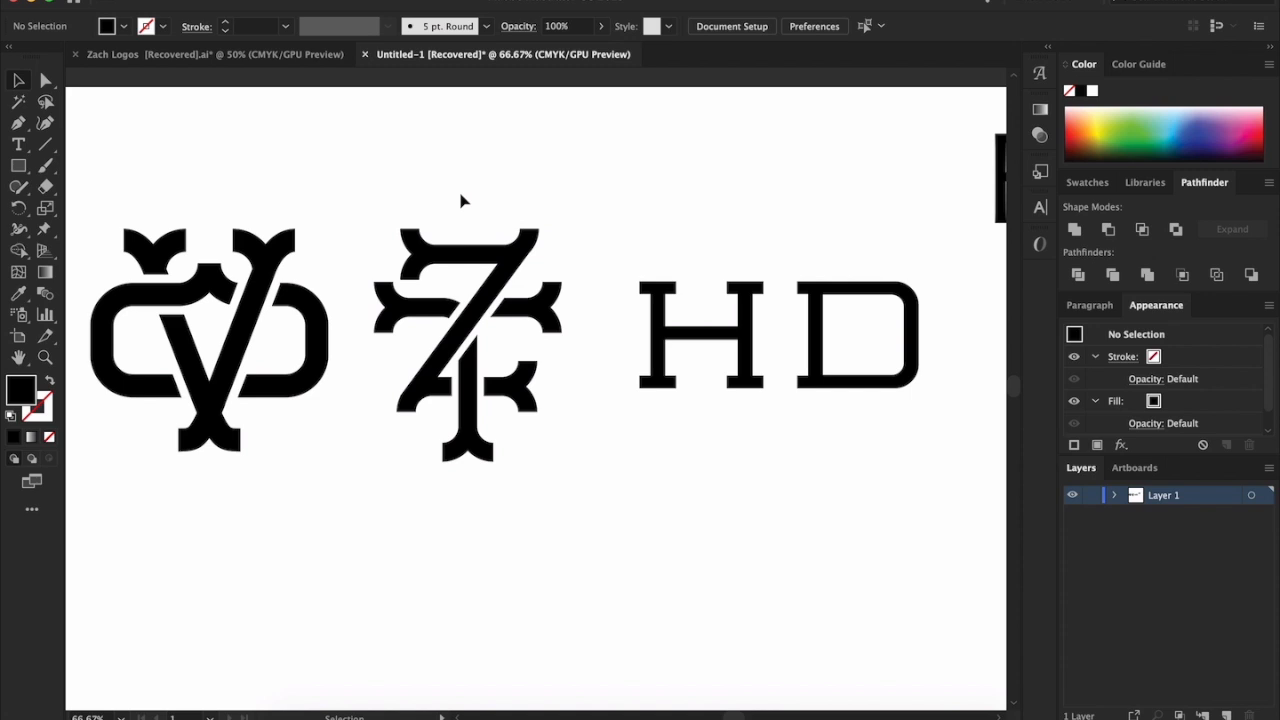
pyautogui.moveTo(401, 165); pyautogui.dragTo(536, 347)
pyautogui.click(370, 160)
# Examine the slab-serif letter H up close, checking its upper and lower serifs, stems and crossbar
pyautogui.moveTo(714, 266); pyautogui.dragTo(734, 296)
pyautogui.scroll(5, 732, 304)
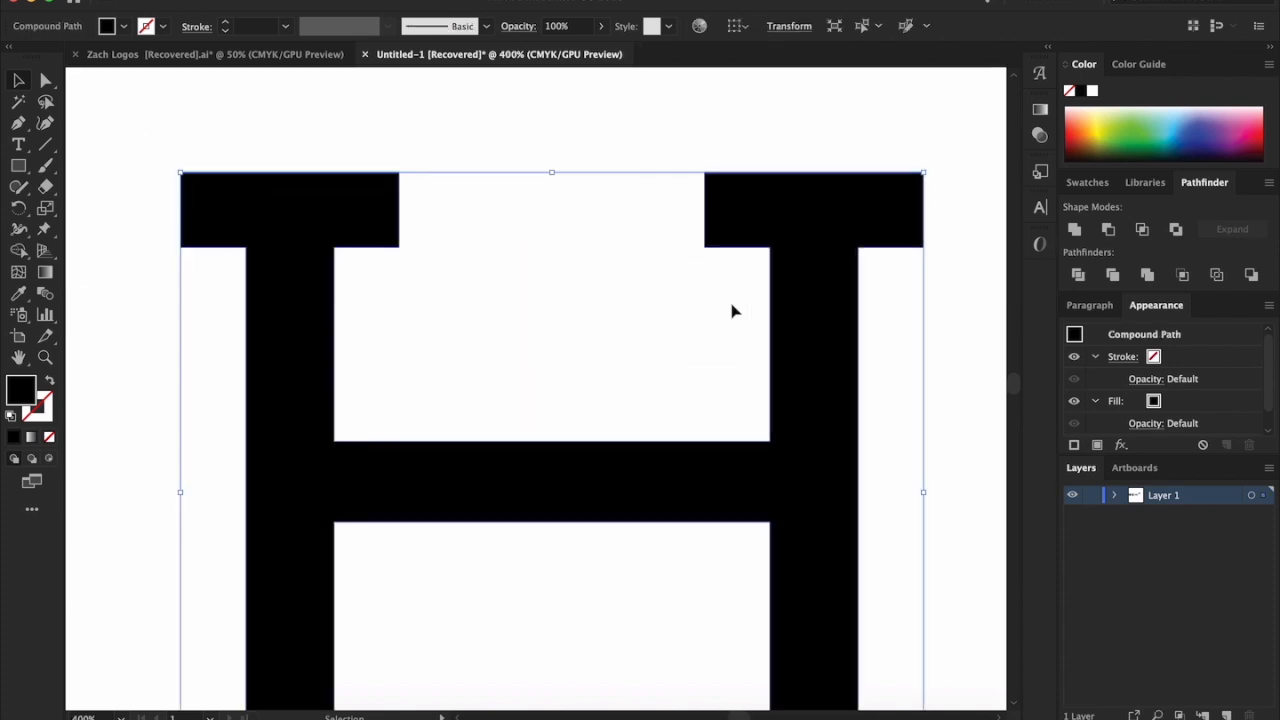
pyautogui.moveTo(656, 122); pyautogui.dragTo(751, 309)
pyautogui.moveTo(886, 137); pyautogui.dragTo(987, 444)
pyautogui.click(987, 444)
pyautogui.scroll(-5, 978, 443)
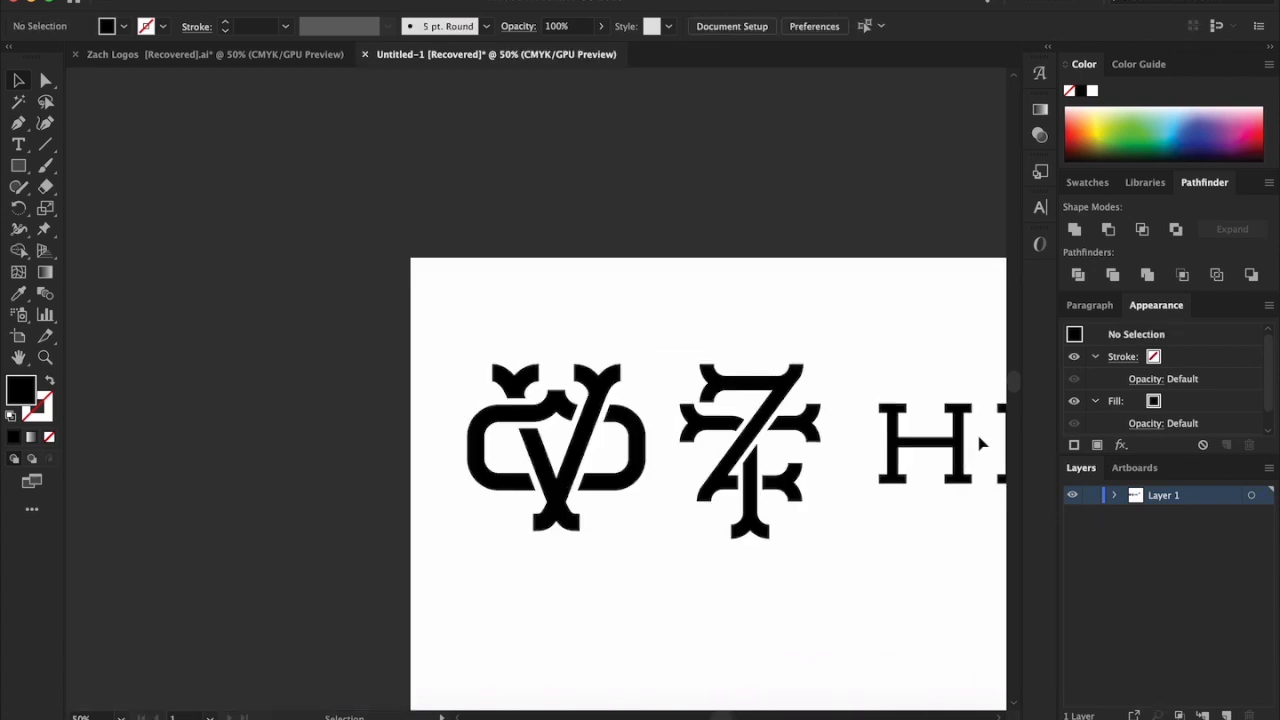
pyautogui.hscroll(2, 863, 500)
pyautogui.scroll(2, 863, 500)
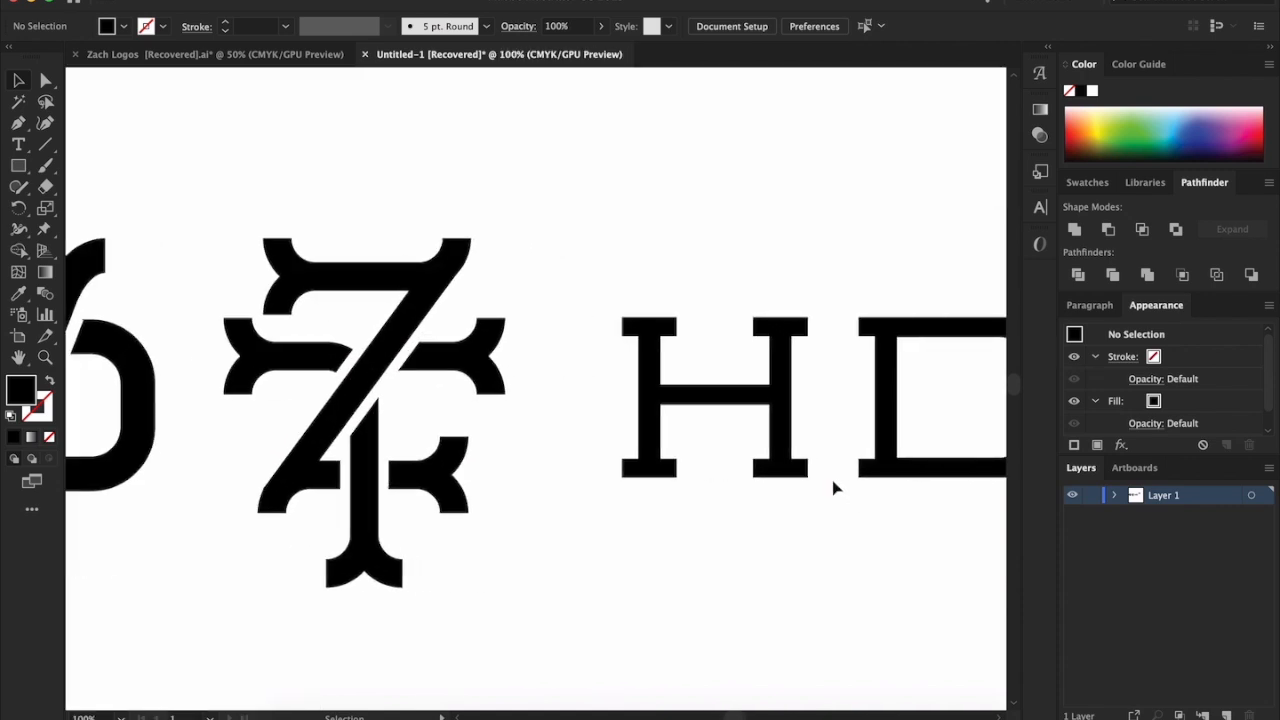
pyautogui.scroll(1, 810, 491)
pyautogui.scroll(-2, 810, 491)
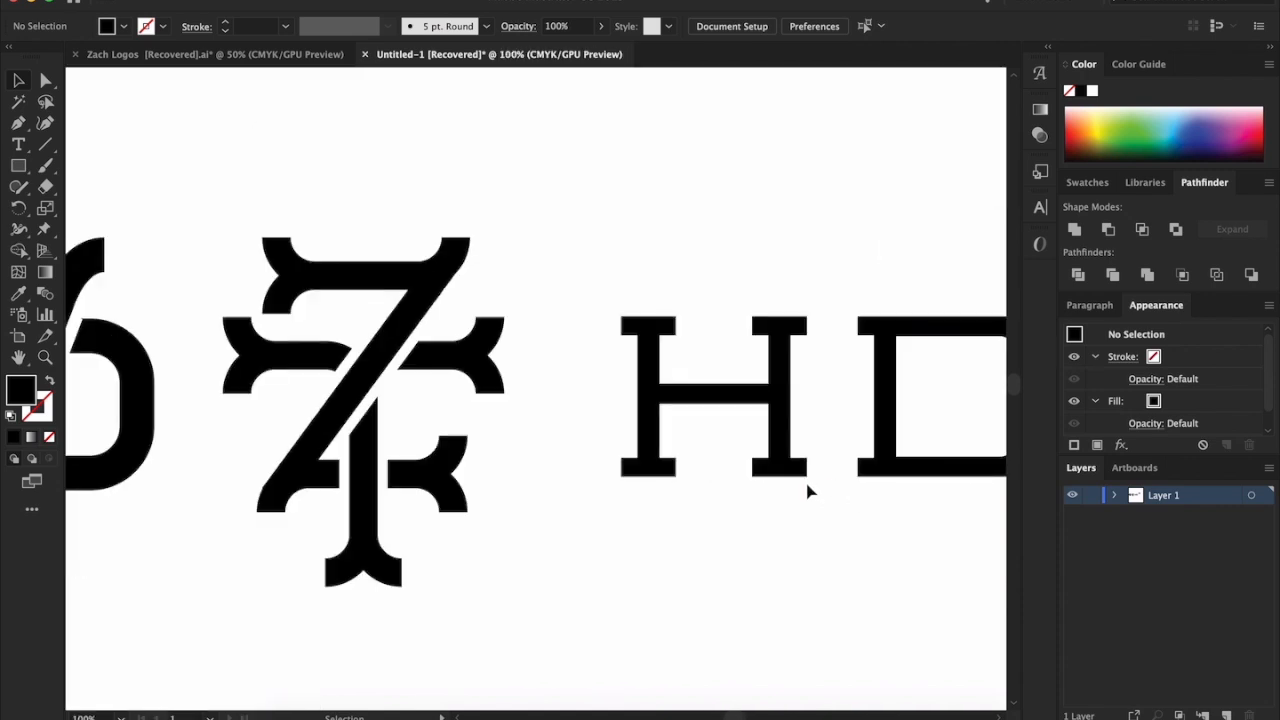
pyautogui.scroll(2, 776, 398)
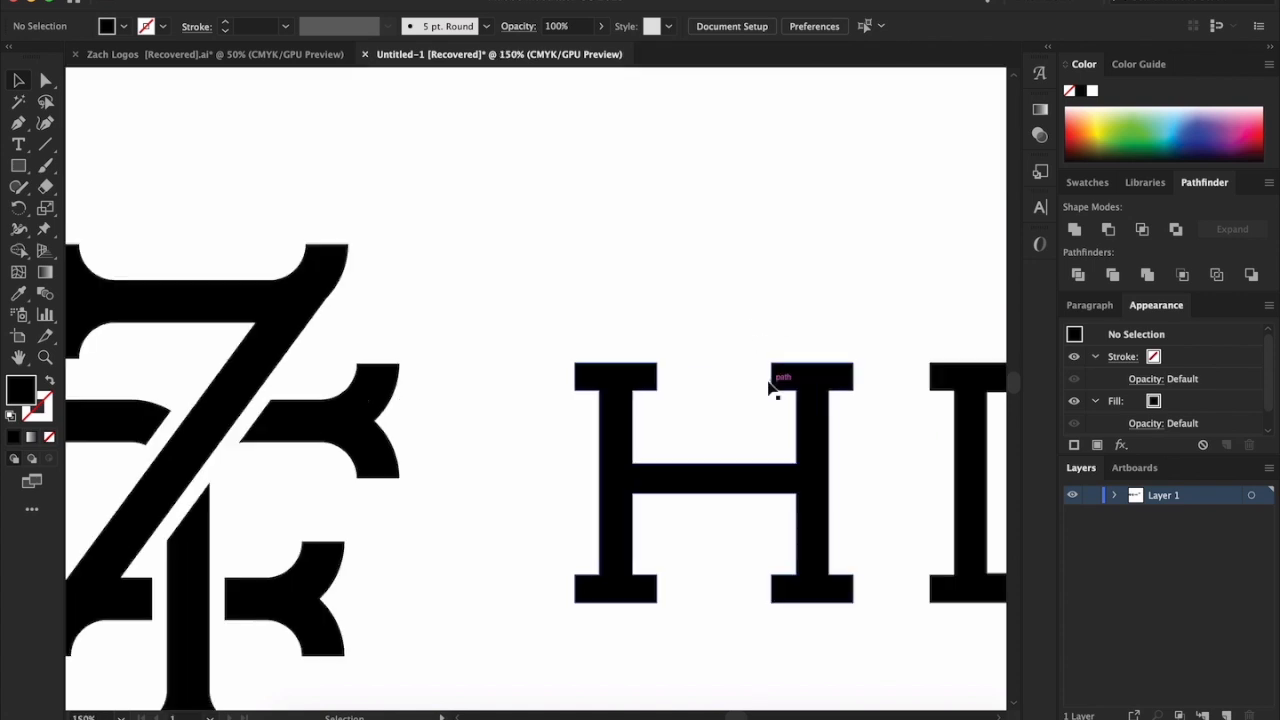
pyautogui.moveTo(749, 366); pyautogui.dragTo(780, 429)
pyautogui.click(735, 385)
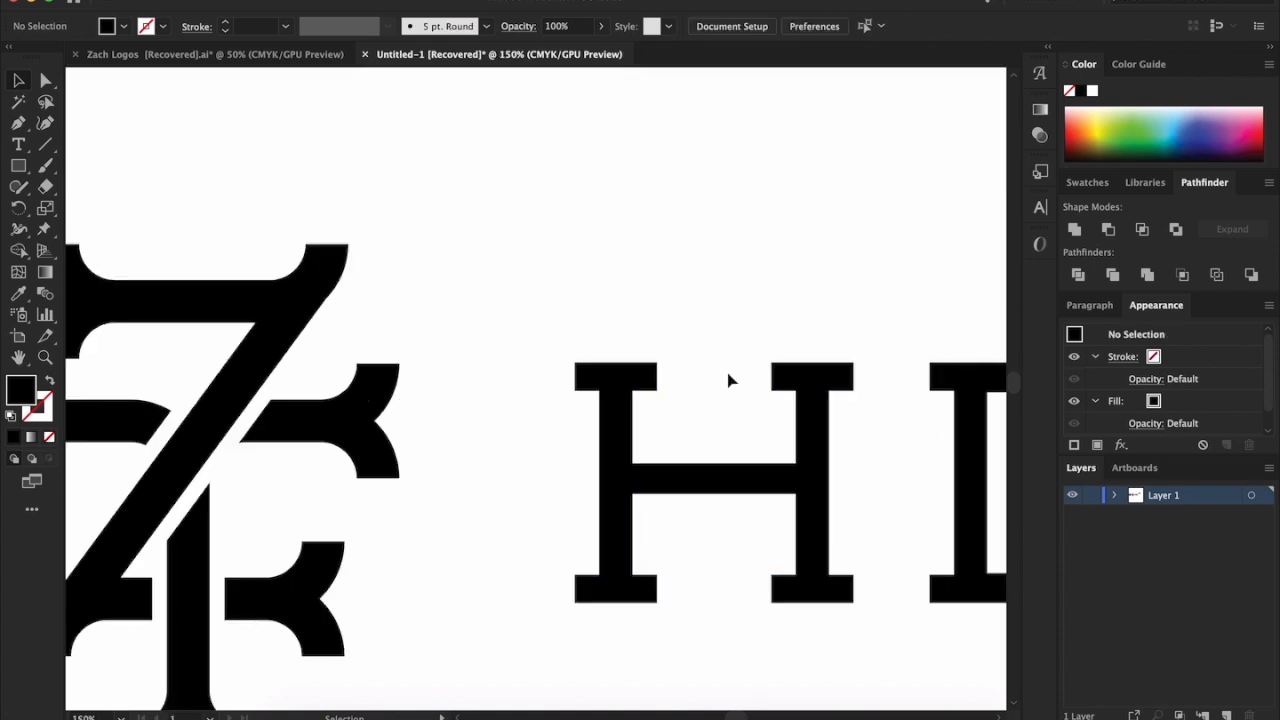
pyautogui.scroll(-3, 728, 375)
pyautogui.scroll(2, 751, 457)
pyautogui.scroll(1, 753, 461)
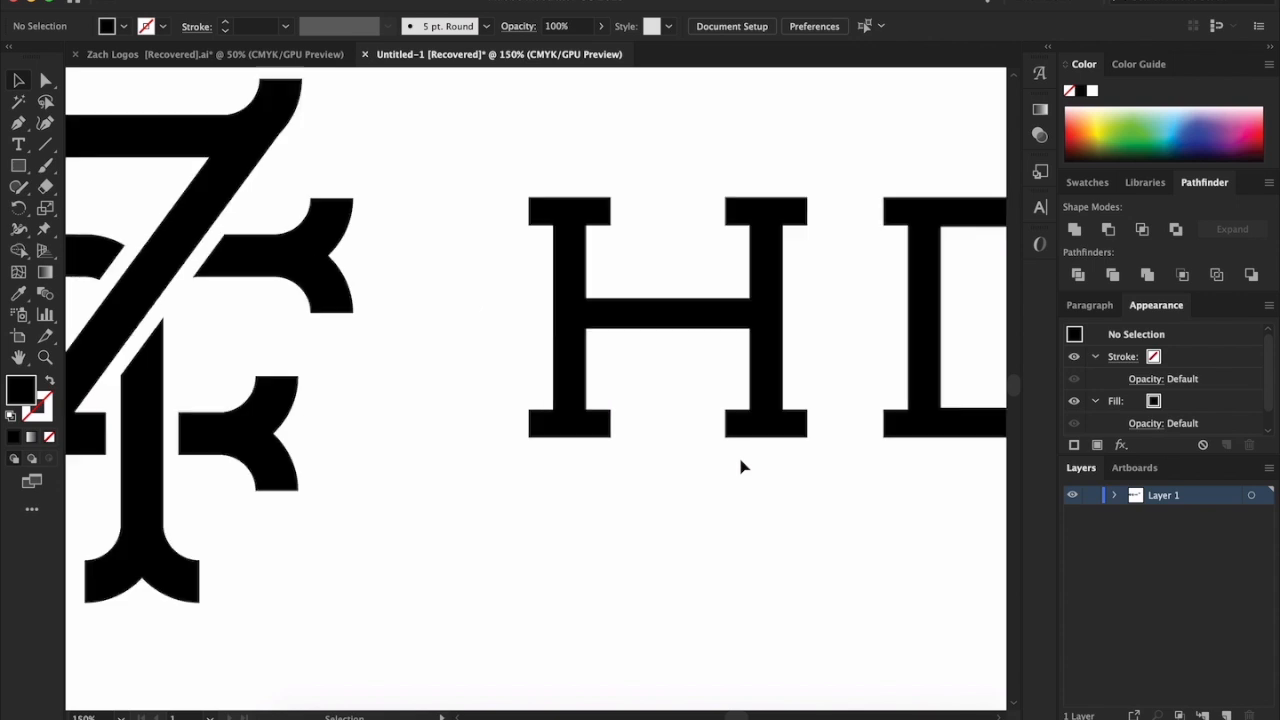
pyautogui.scroll(-1, 695, 401)
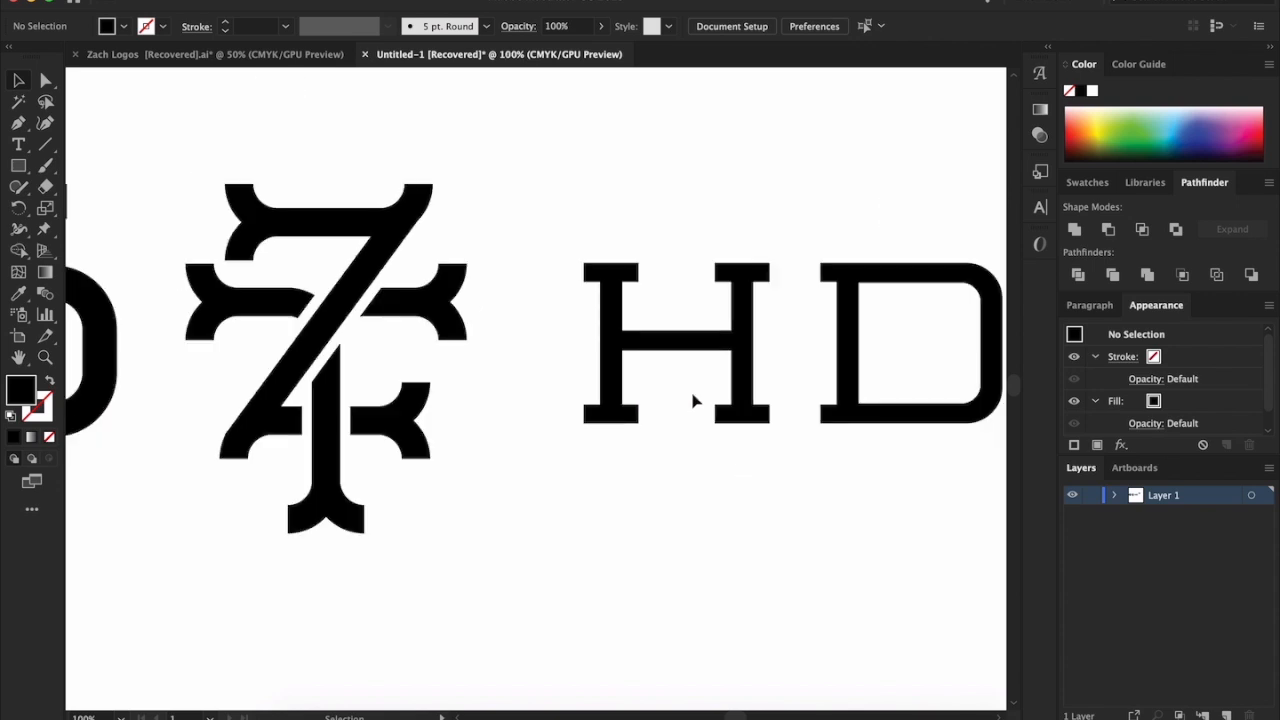
pyautogui.scroll(3, 693, 401)
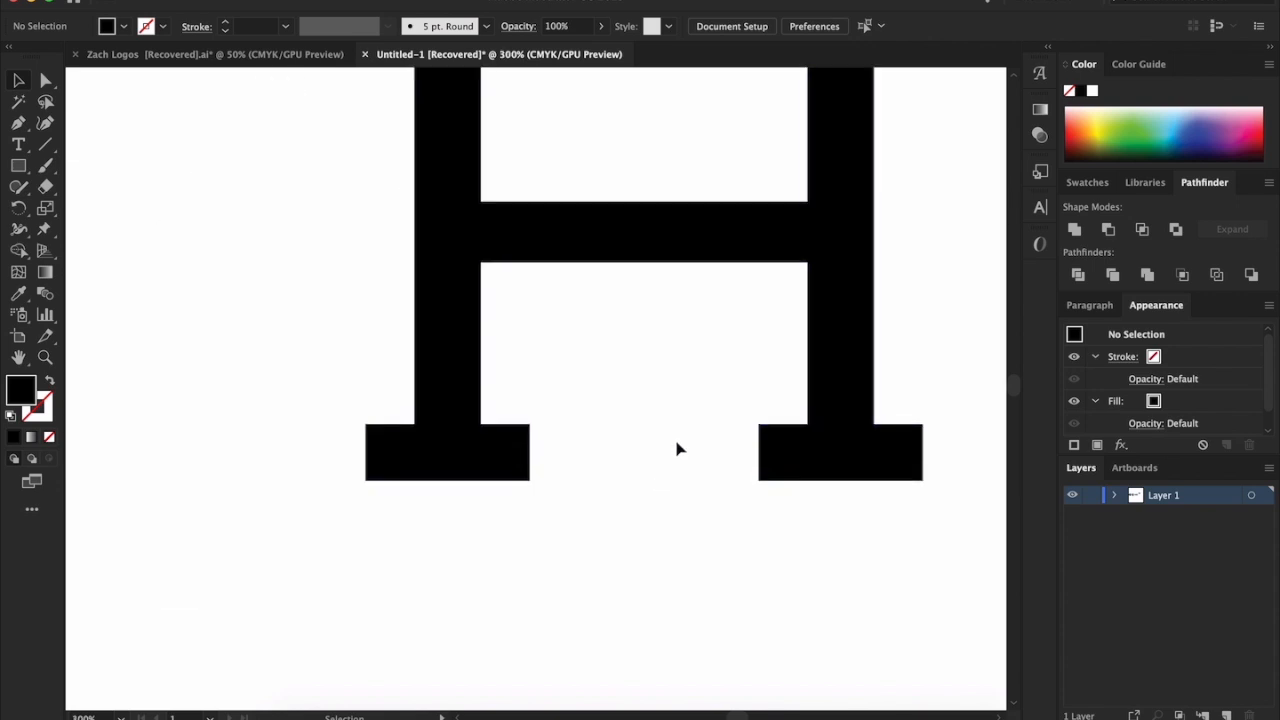
pyautogui.scroll(-6, 674, 449)
pyautogui.scroll(3, 678, 449)
pyautogui.scroll(-3, 677, 455)
pyautogui.scroll(2, 677, 457)
pyautogui.scroll(2, 680, 460)
pyautogui.scroll(-1, 720, 470)
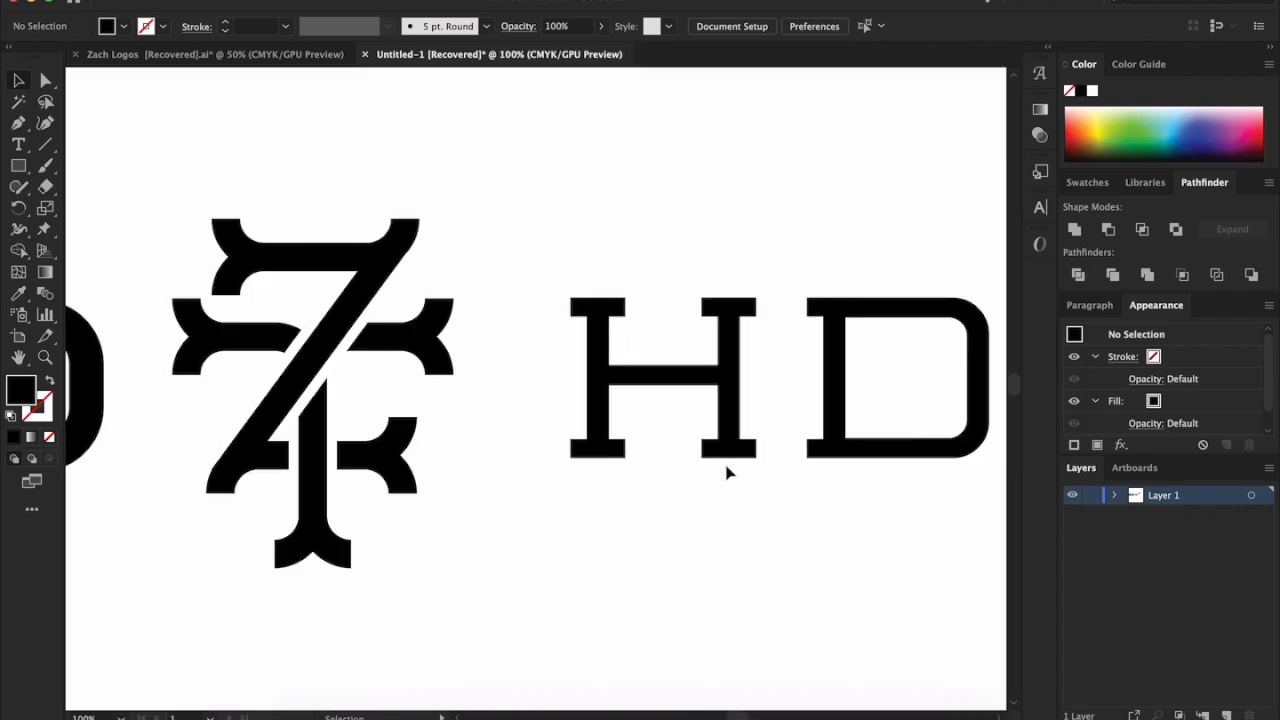
# Compare the slab-serif H and D with the finished monograms, checking the H's right stem and the D's serifs and rounded corners
pyautogui.hscroll(-3, 726, 471)
pyautogui.scroll(-1, 727, 472)
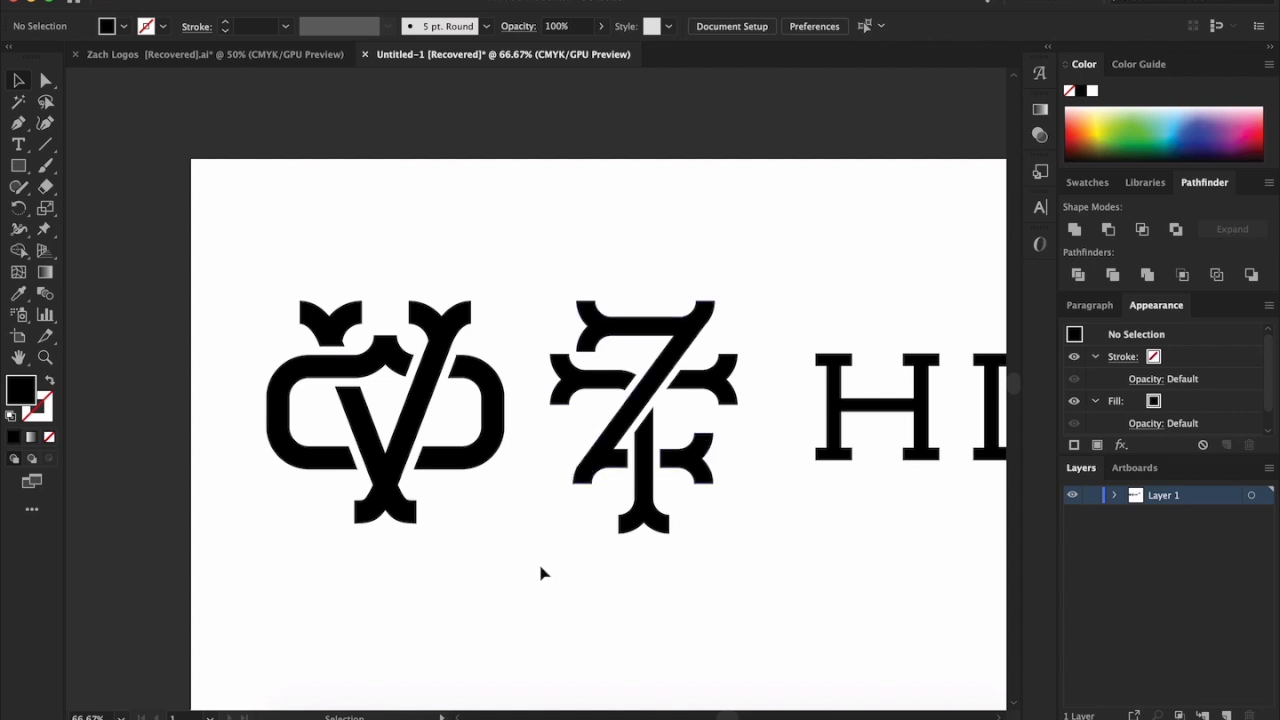
pyautogui.hscroll(3, 540, 572)
pyautogui.hscroll(2, 540, 572)
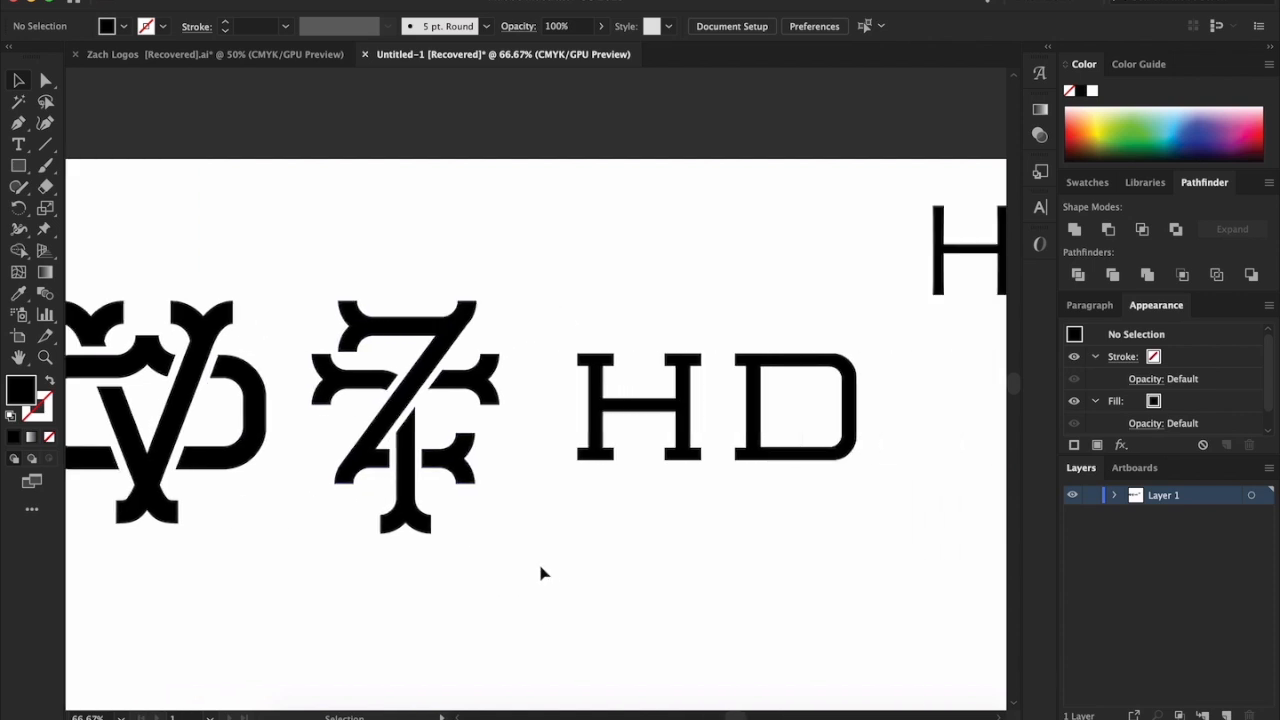
pyautogui.hscroll(-2, 540, 572)
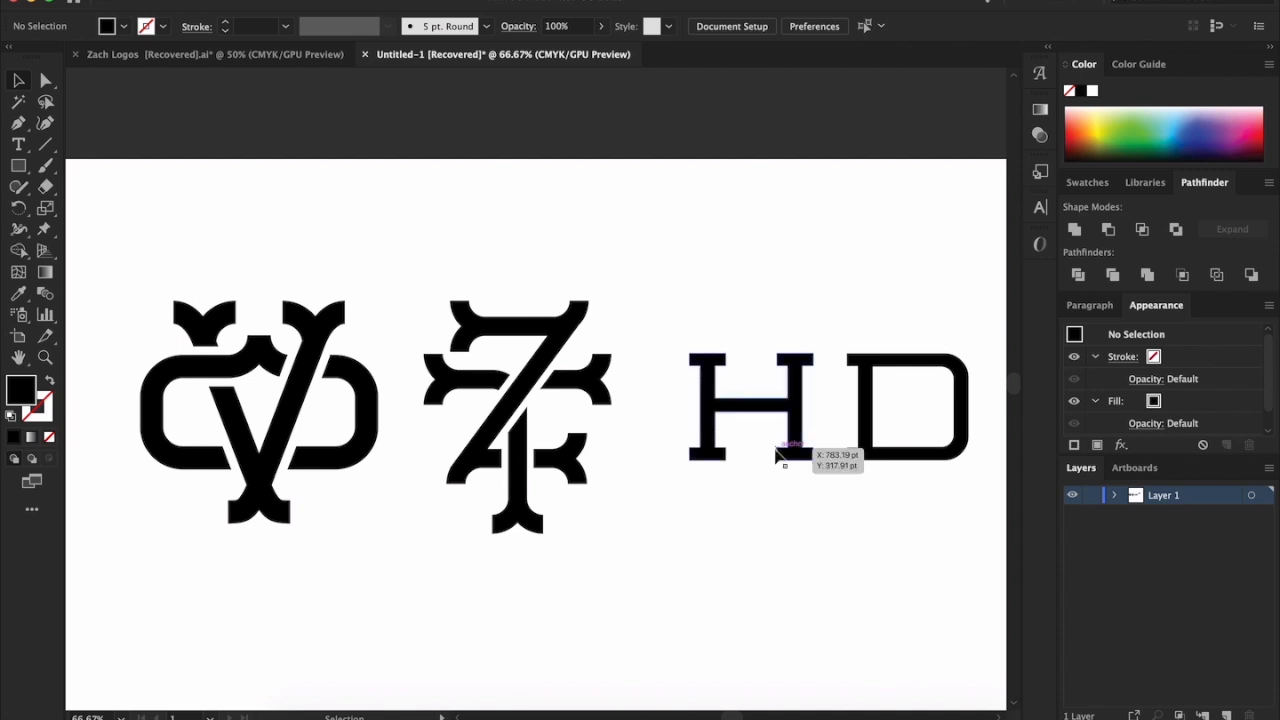
pyautogui.hscroll(4, 777, 455)
pyautogui.moveTo(862, 528); pyautogui.dragTo(766, 423)
pyautogui.click(725, 535)
pyautogui.moveTo(694, 277); pyautogui.dragTo(749, 494)
pyautogui.click(775, 512)
pyautogui.click(770, 453)
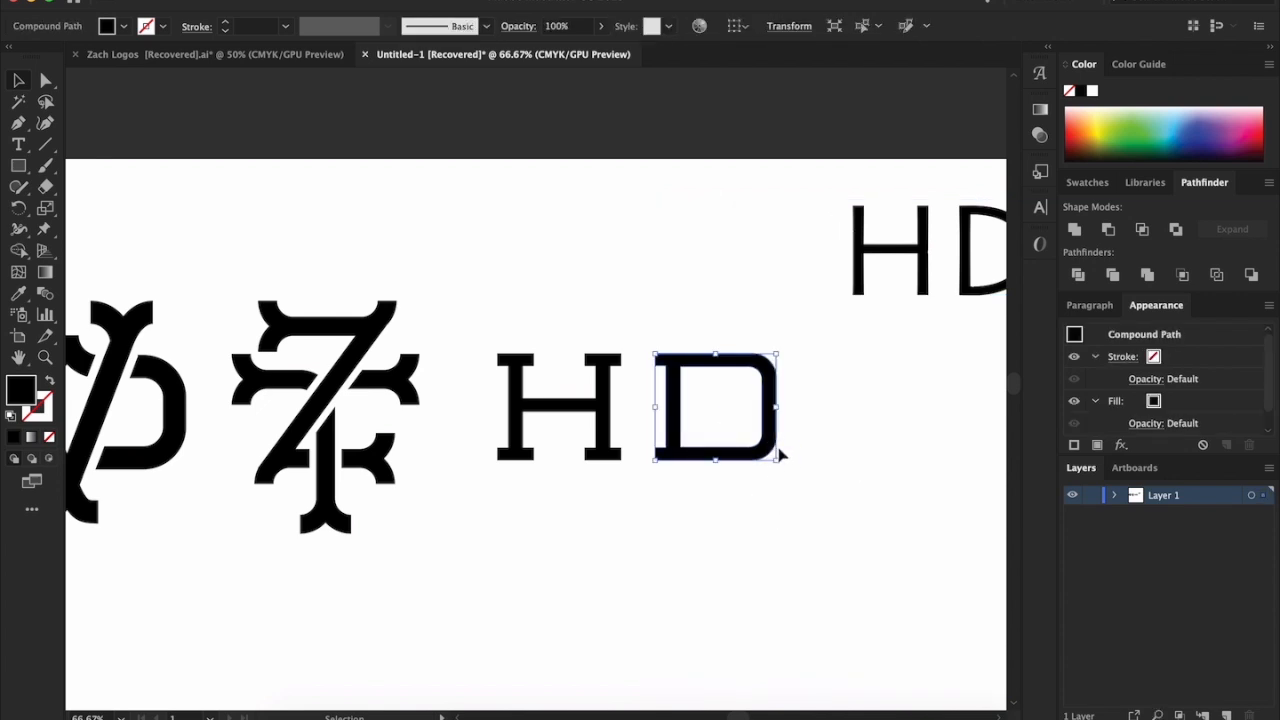
pyautogui.keyDown('shift'); pyautogui.click(776, 456); pyautogui.keyUp('shift')
pyautogui.moveTo(775, 487); pyautogui.dragTo(685, 420)
pyautogui.click(728, 482)
pyautogui.hscroll(-2, 755, 462)
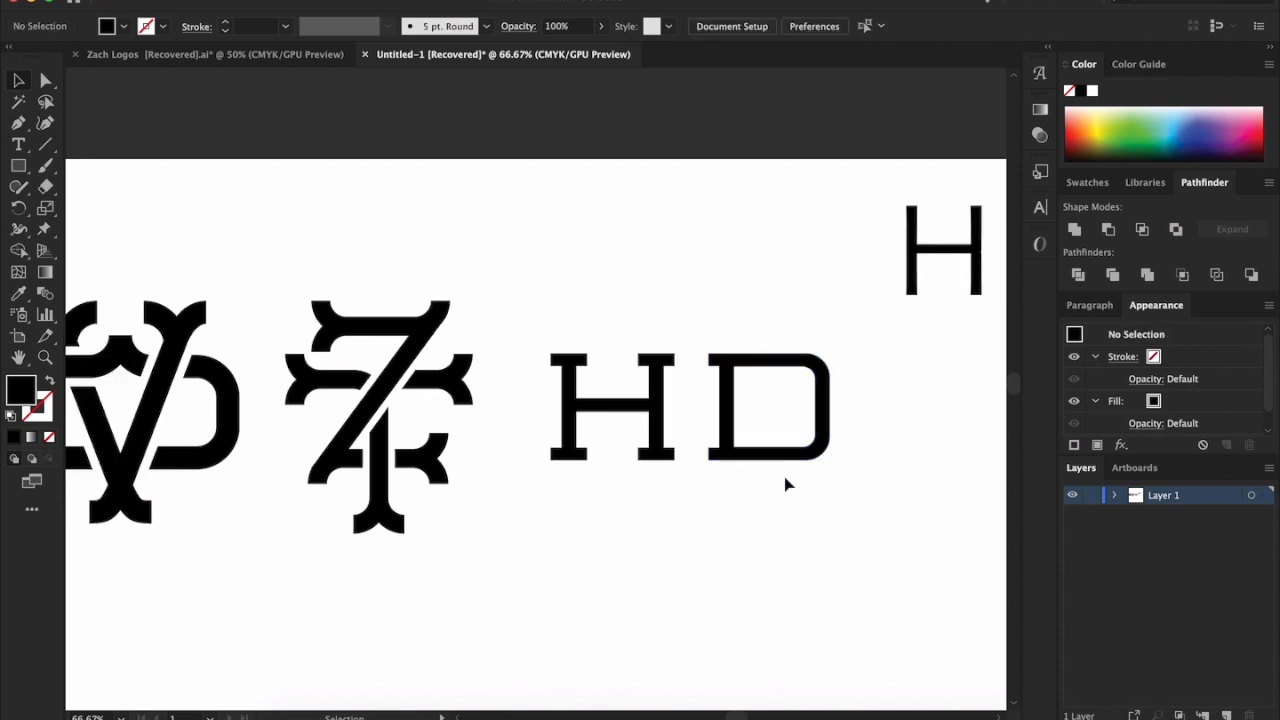
pyautogui.moveTo(783, 460); pyautogui.dragTo(833, 462)
pyautogui.moveTo(822, 528); pyautogui.dragTo(660, 298)
pyautogui.click(700, 565)
pyautogui.moveTo(815, 458); pyautogui.dragTo(765, 458)
pyautogui.moveTo(762, 518); pyautogui.dragTo(777, 558)
pyautogui.click(628, 327)
pyautogui.click(762, 556)
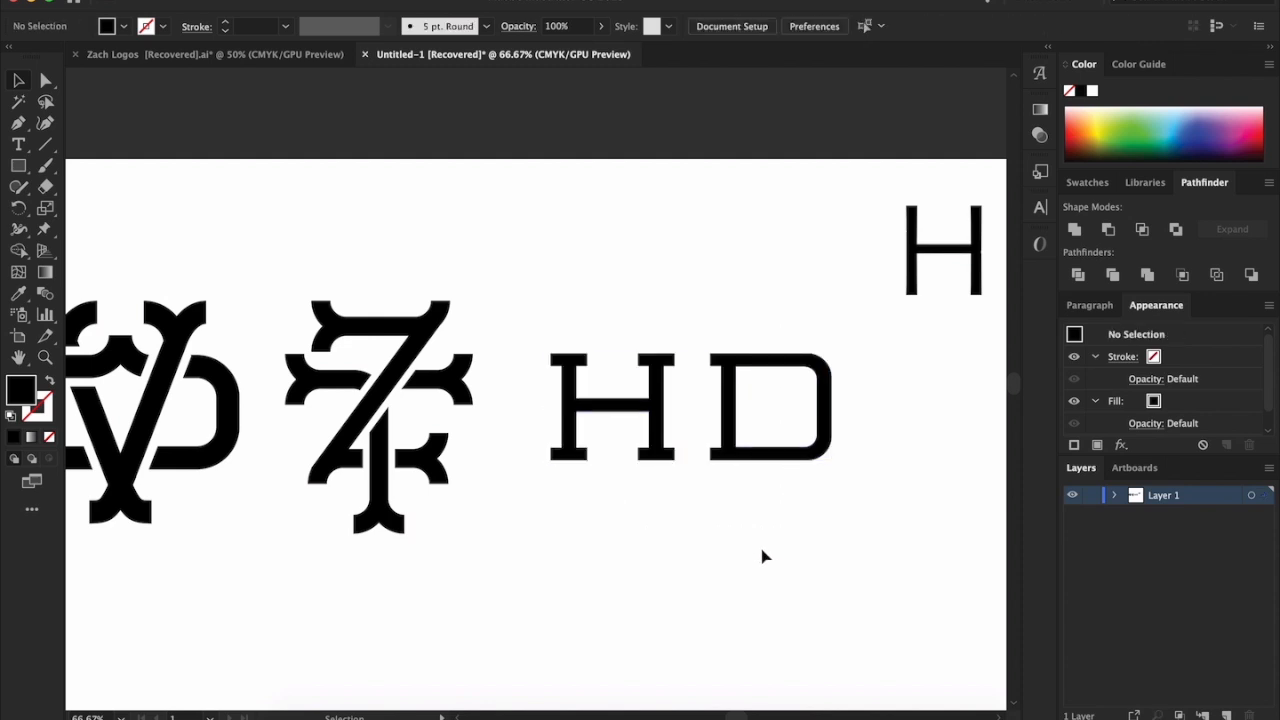
pyautogui.hscroll(4, 762, 556)
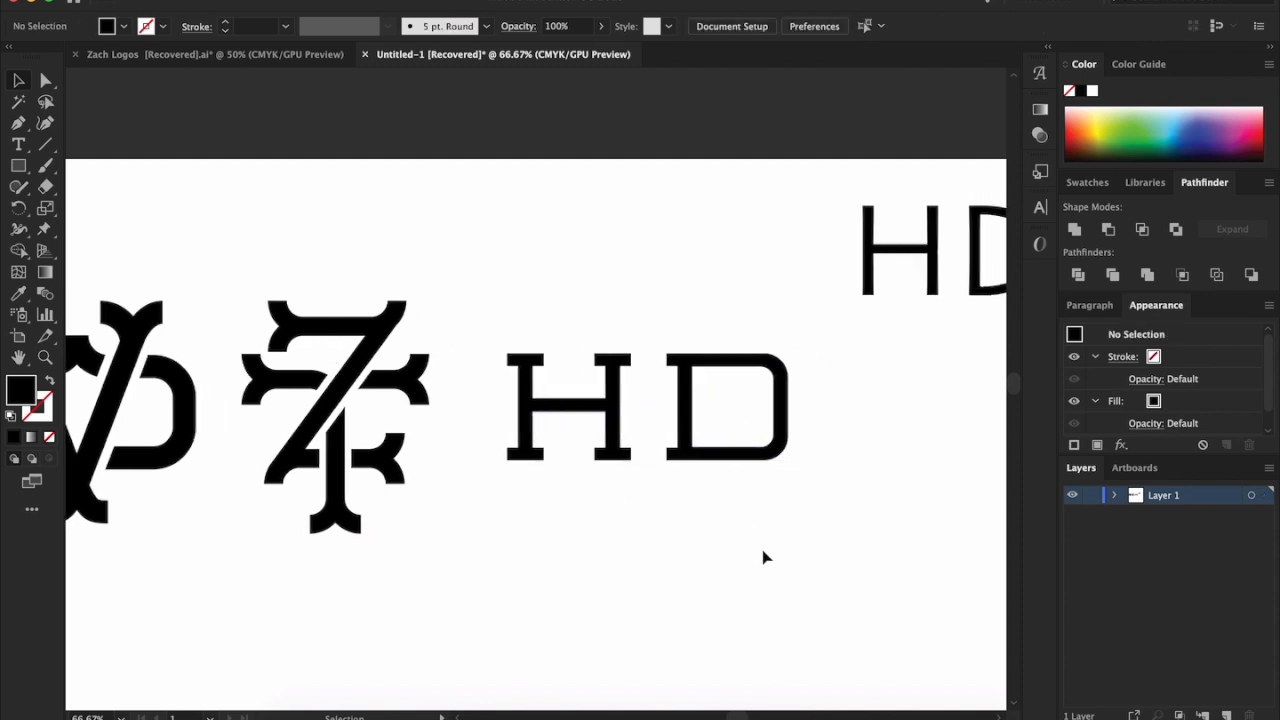
# Set the font of the thin HD sample text to Bunken Tech Sans SC Wide Bold
pyautogui.click(845, 248)
pyautogui.hscroll(3, 845, 248)
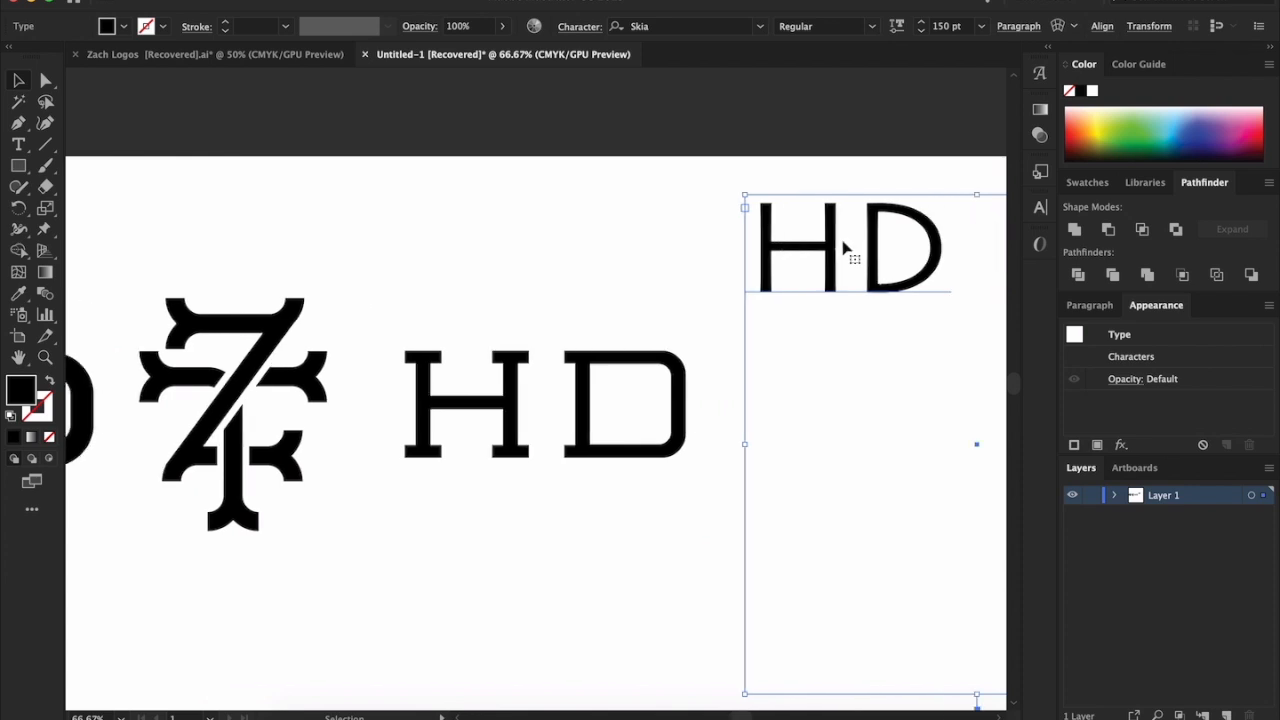
pyautogui.doubleClick(849, 251)
pyautogui.hotkey('shift', 'Right')
pyautogui.press('super+a')
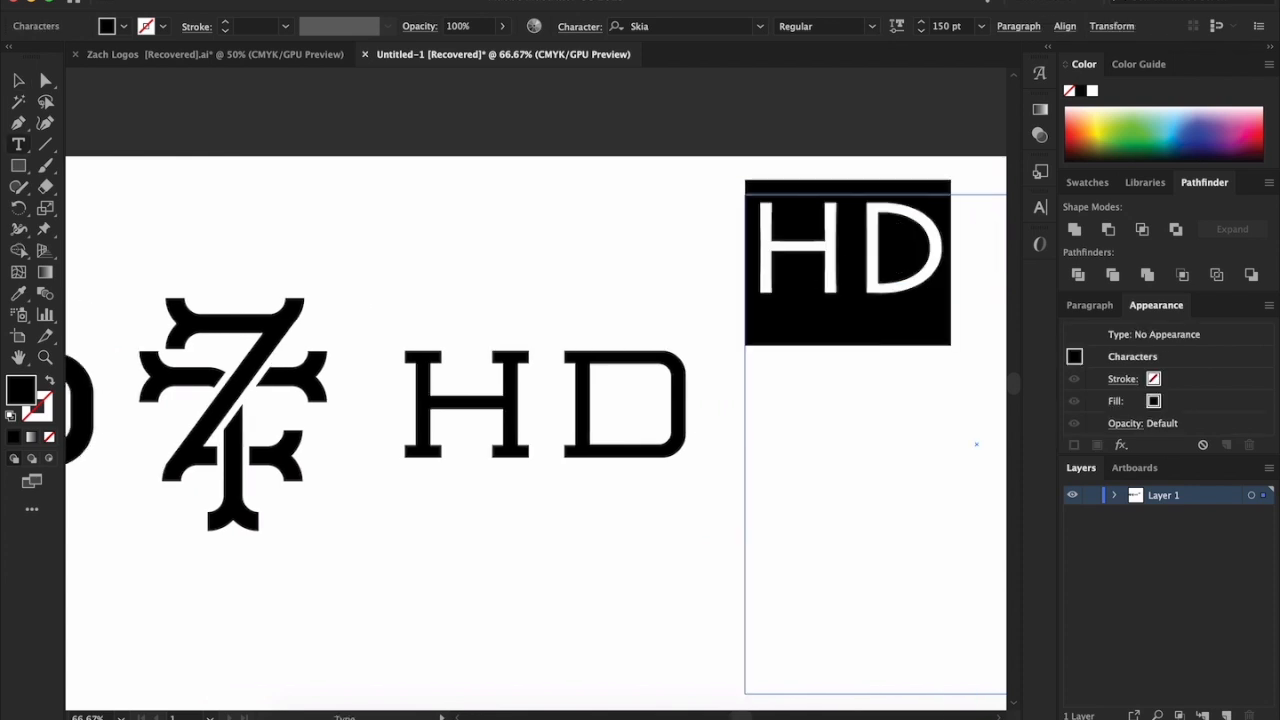
pyautogui.click(760, 26)
pyautogui.scroll(-10, 813, 293)
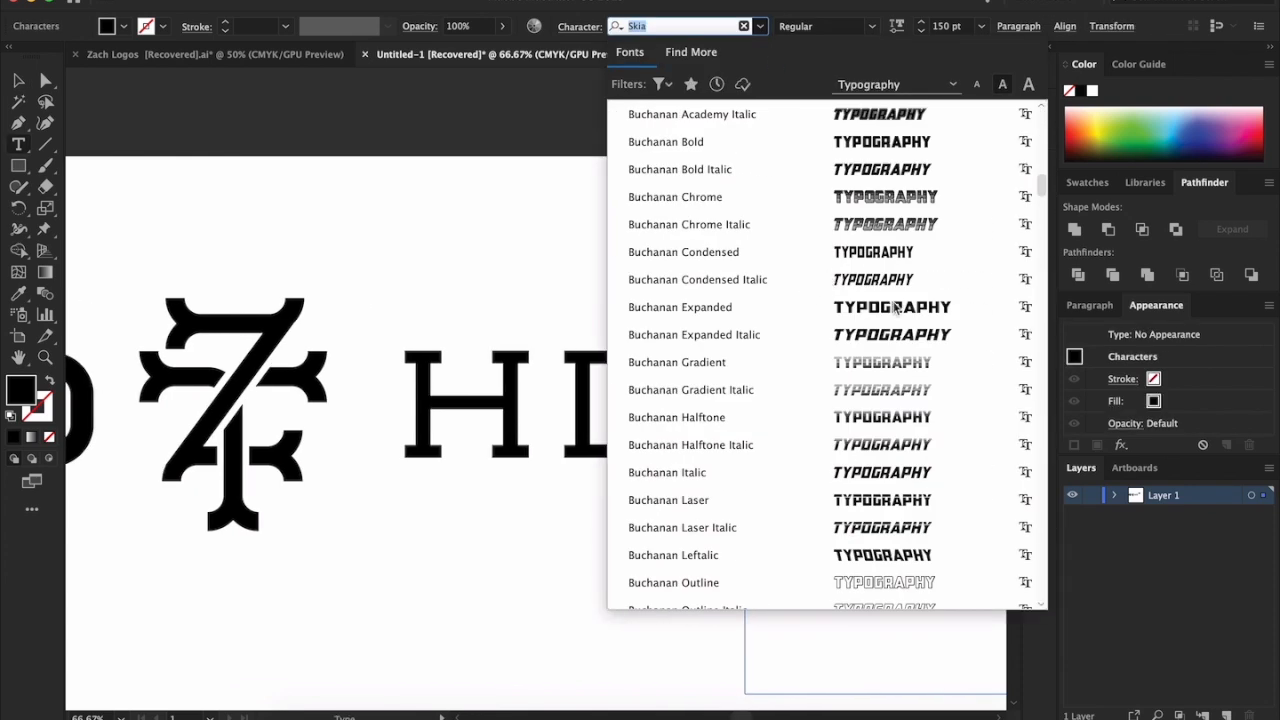
pyautogui.scroll(-8, 830, 300)
pyautogui.click(893, 395)
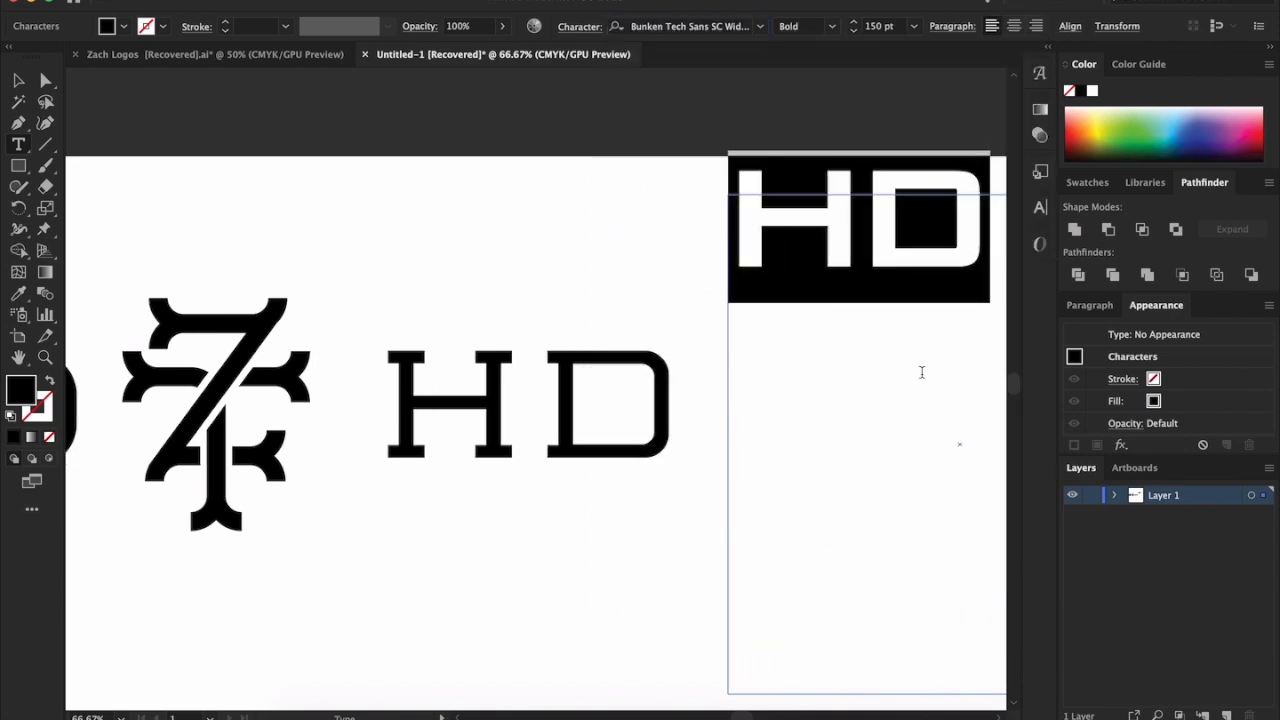
# Browse alternative typefaces for the HD sample text, previewing fonts such as Allstar4, Bourbon, Dahmer Slab Rounded, DARKRISE and DEPALMA on the letters
pyautogui.hscroll(8, 920, 371)
pyautogui.click(759, 30)
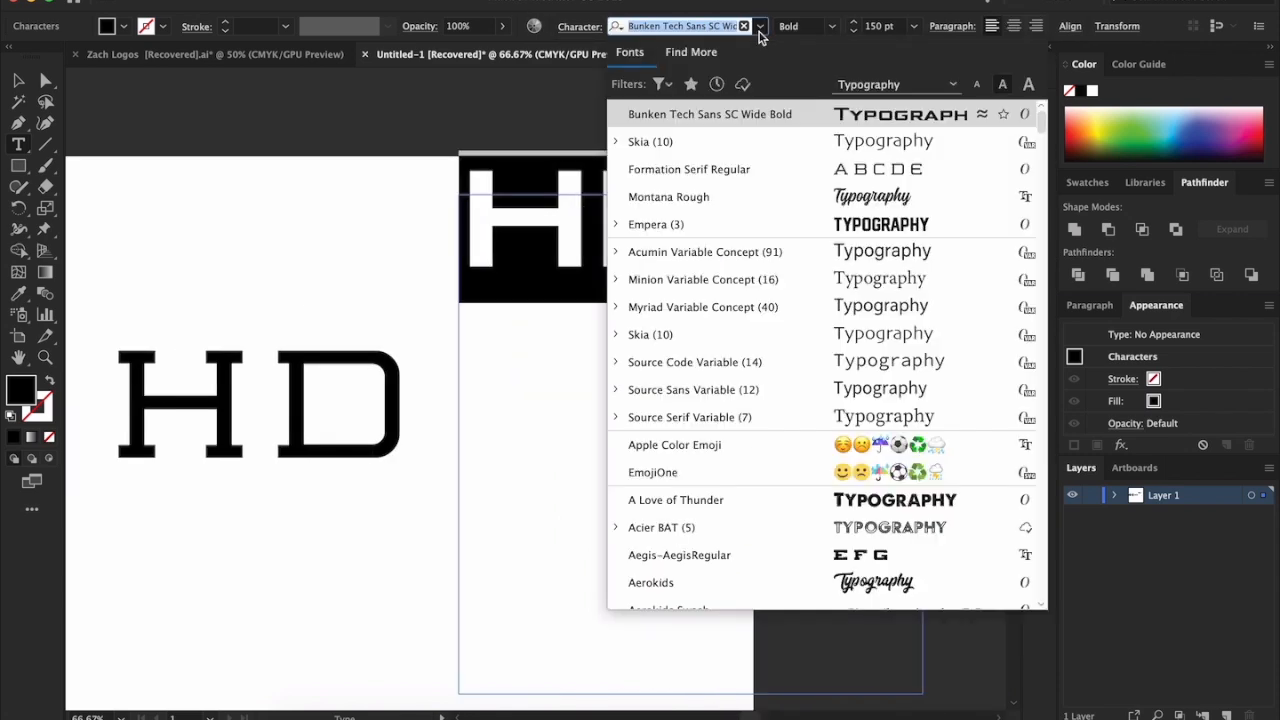
pyautogui.scroll(-10, 788, 329)
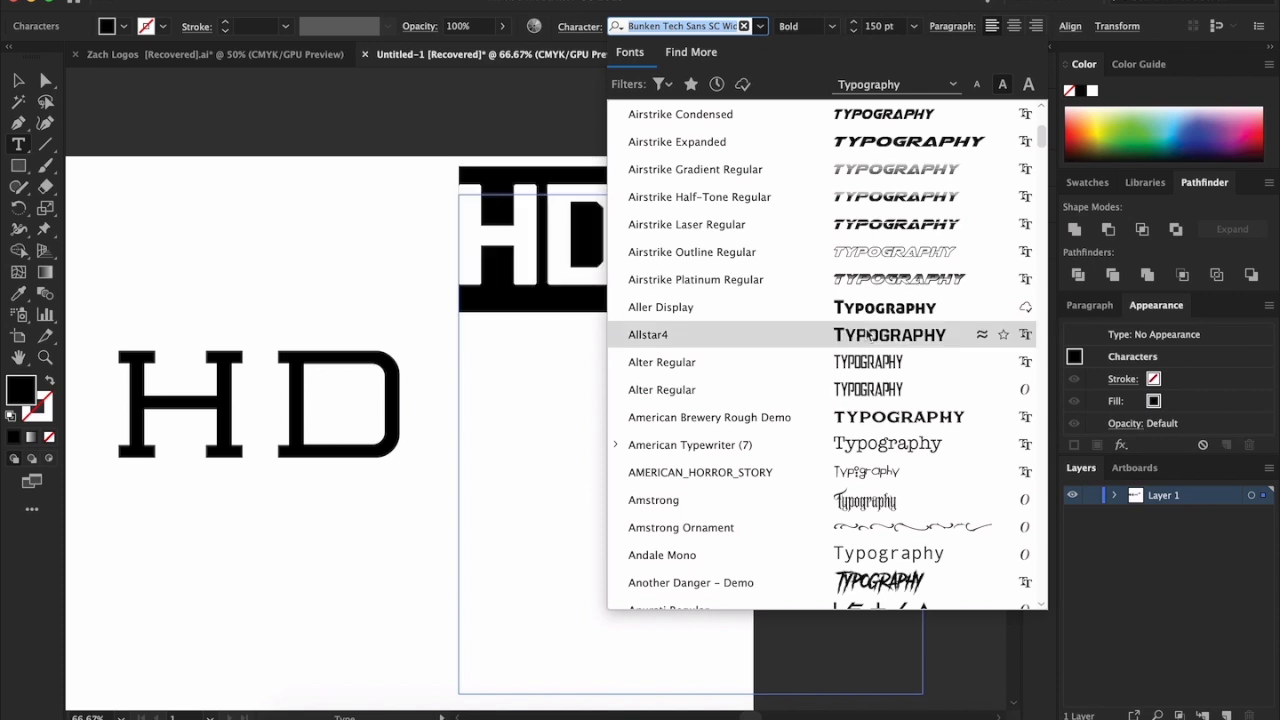
pyautogui.scroll(-10, 867, 334)
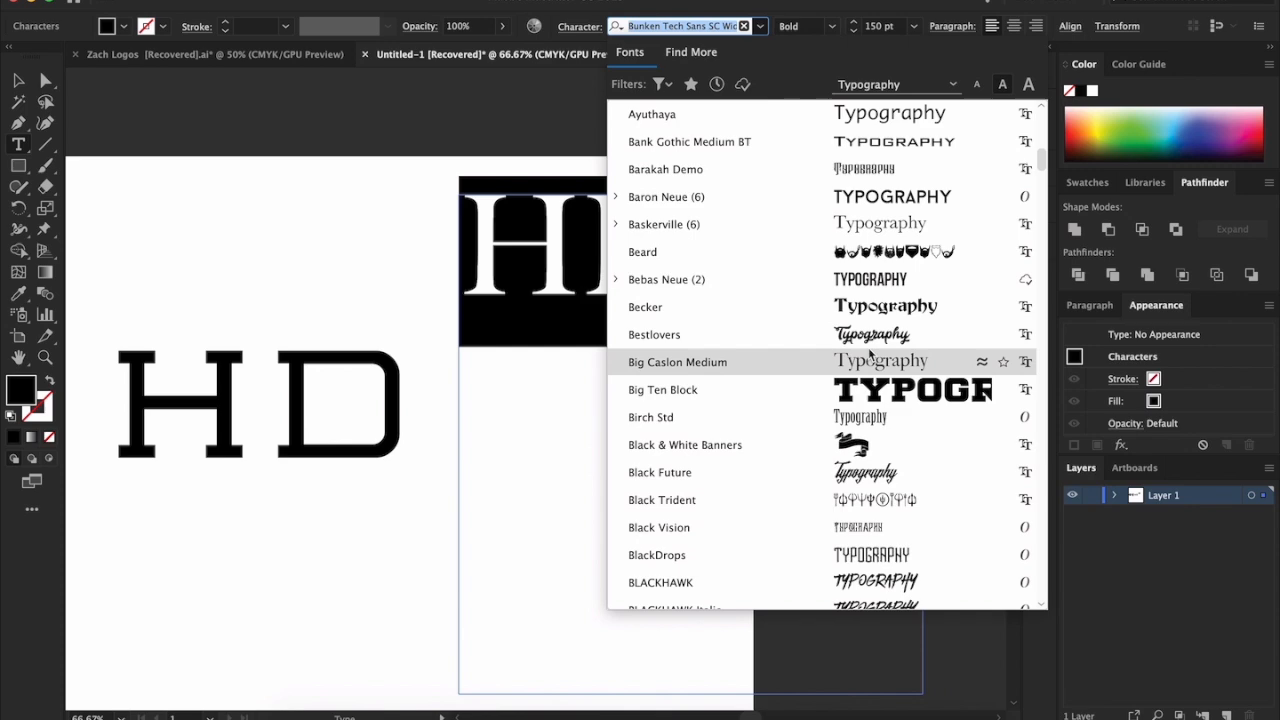
pyautogui.scroll(-10, 870, 350)
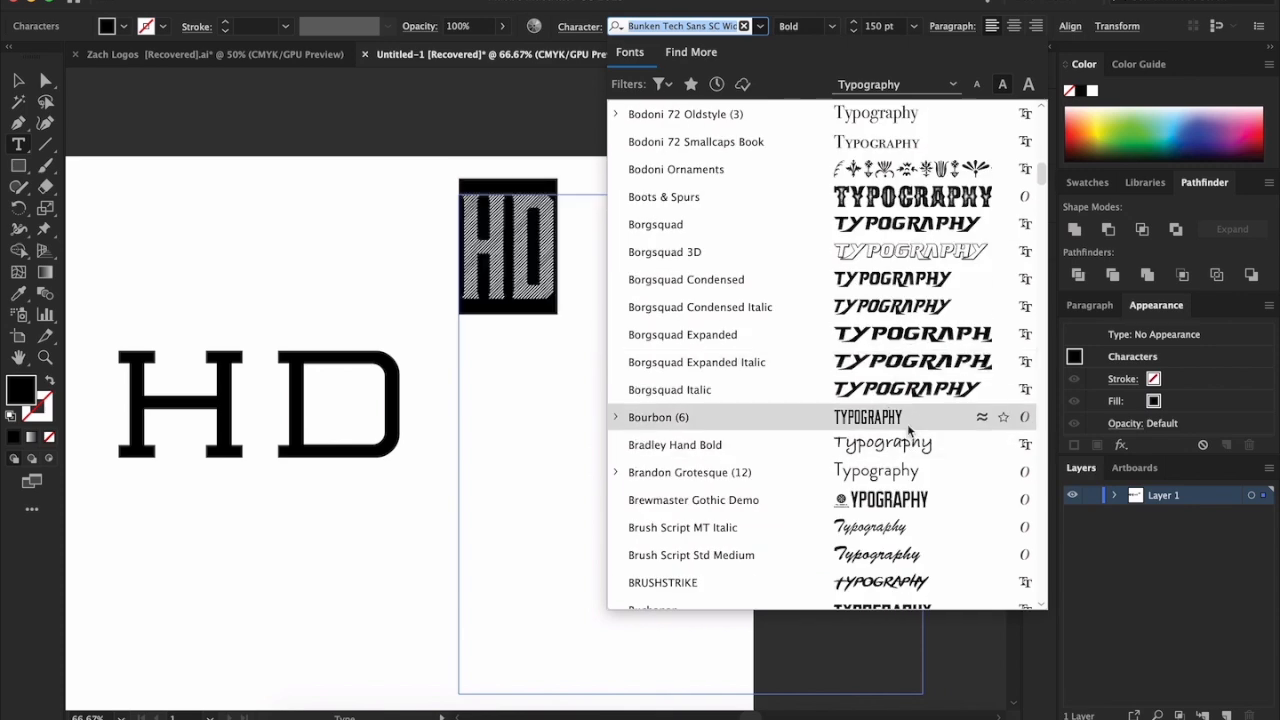
pyautogui.scroll(-10, 908, 428)
pyautogui.scroll(-10, 887, 428)
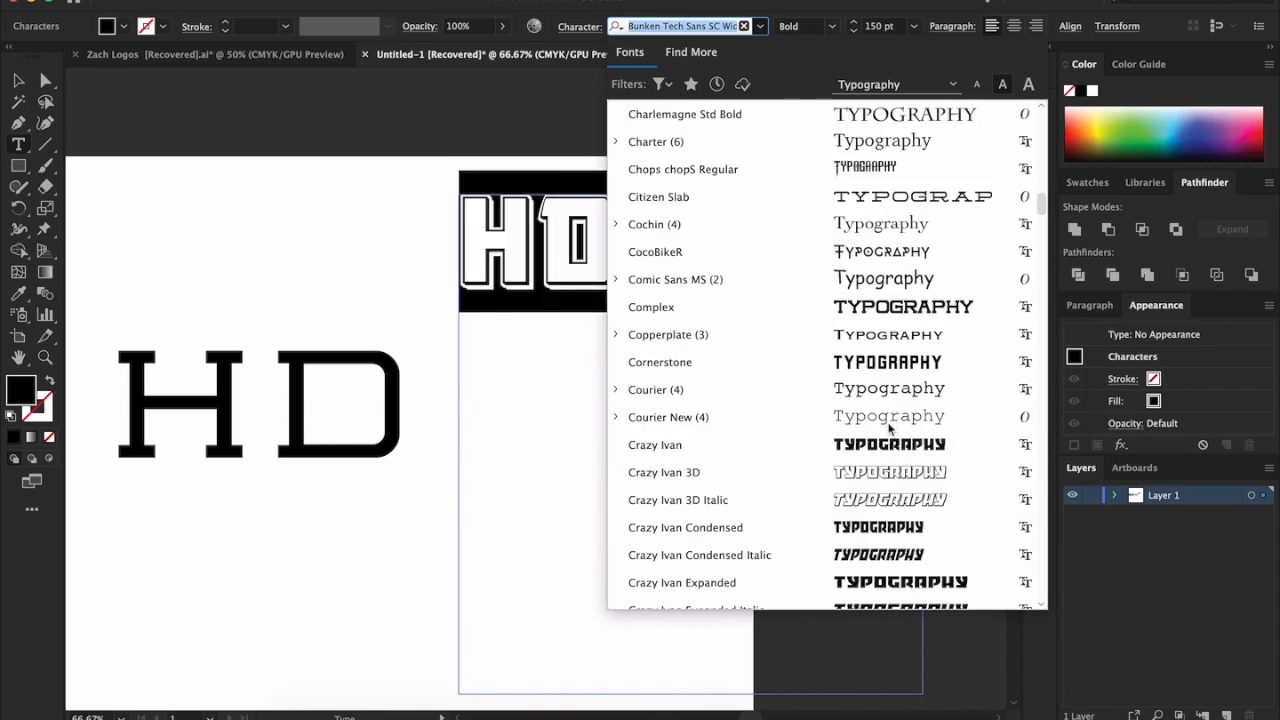
pyautogui.scroll(-15, 912, 375)
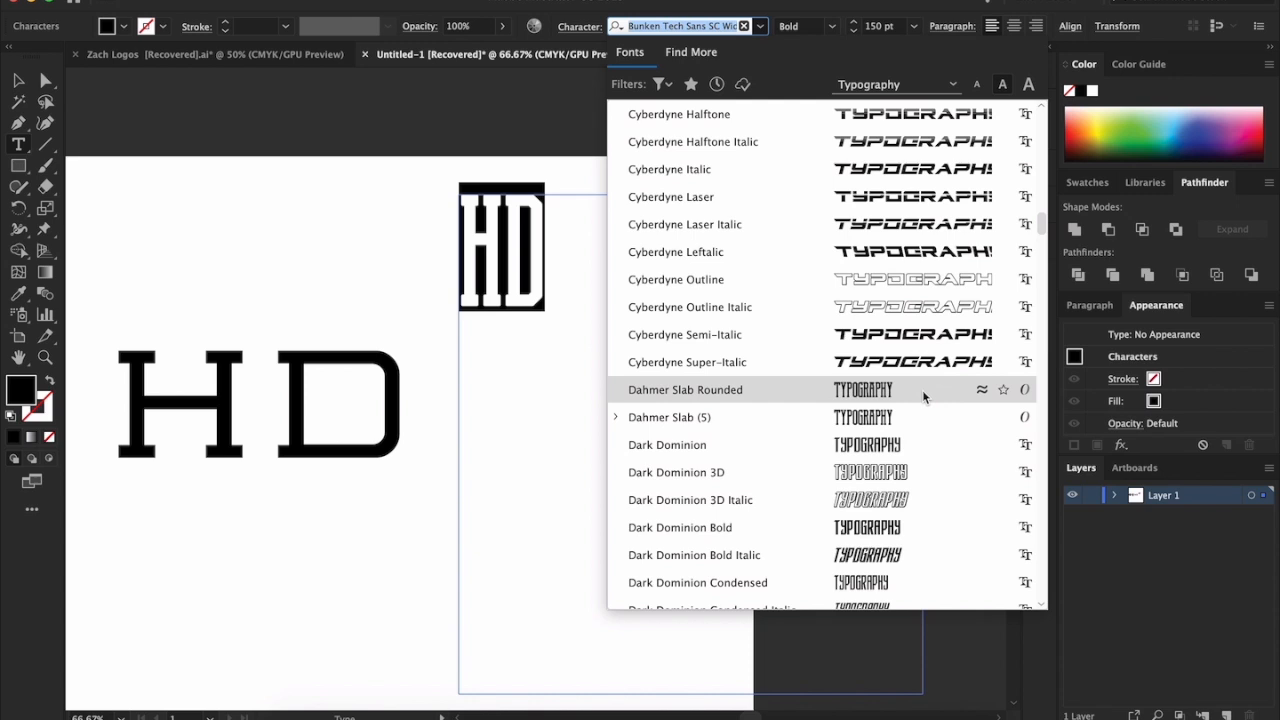
pyautogui.scroll(-8, 920, 394)
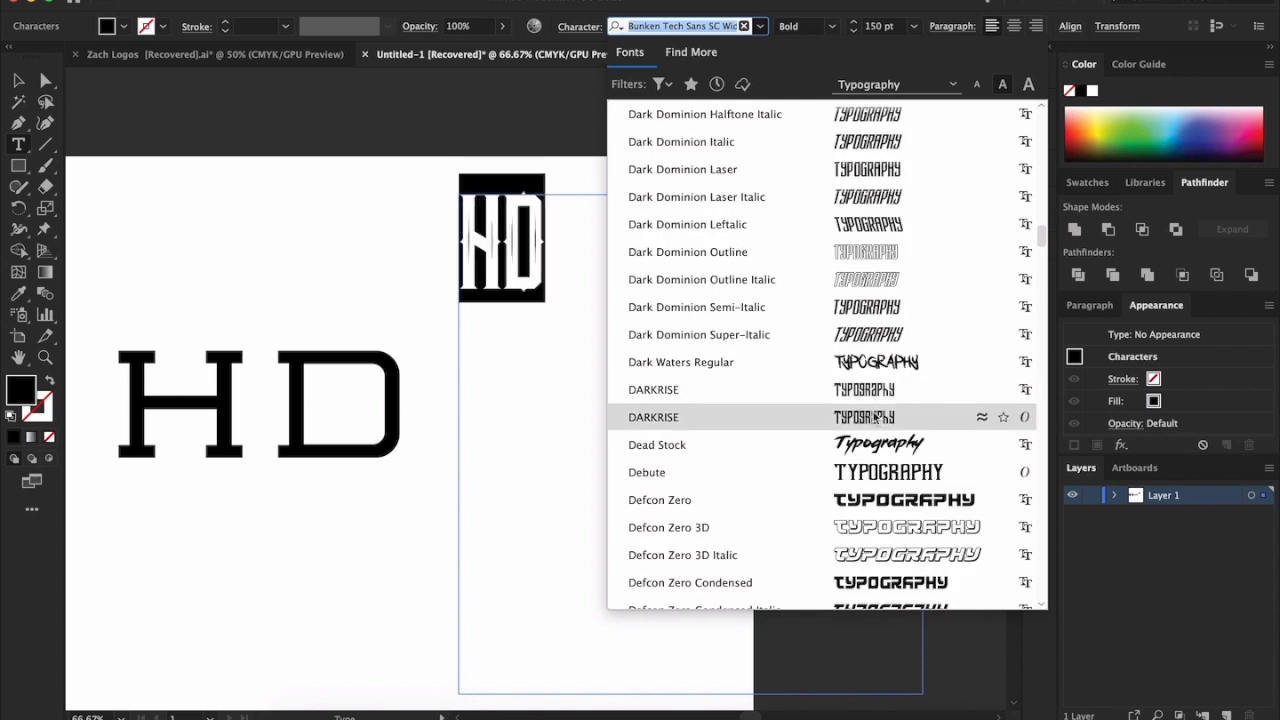
pyautogui.scroll(-1, 873, 413)
pyautogui.scroll(4, 872, 400)
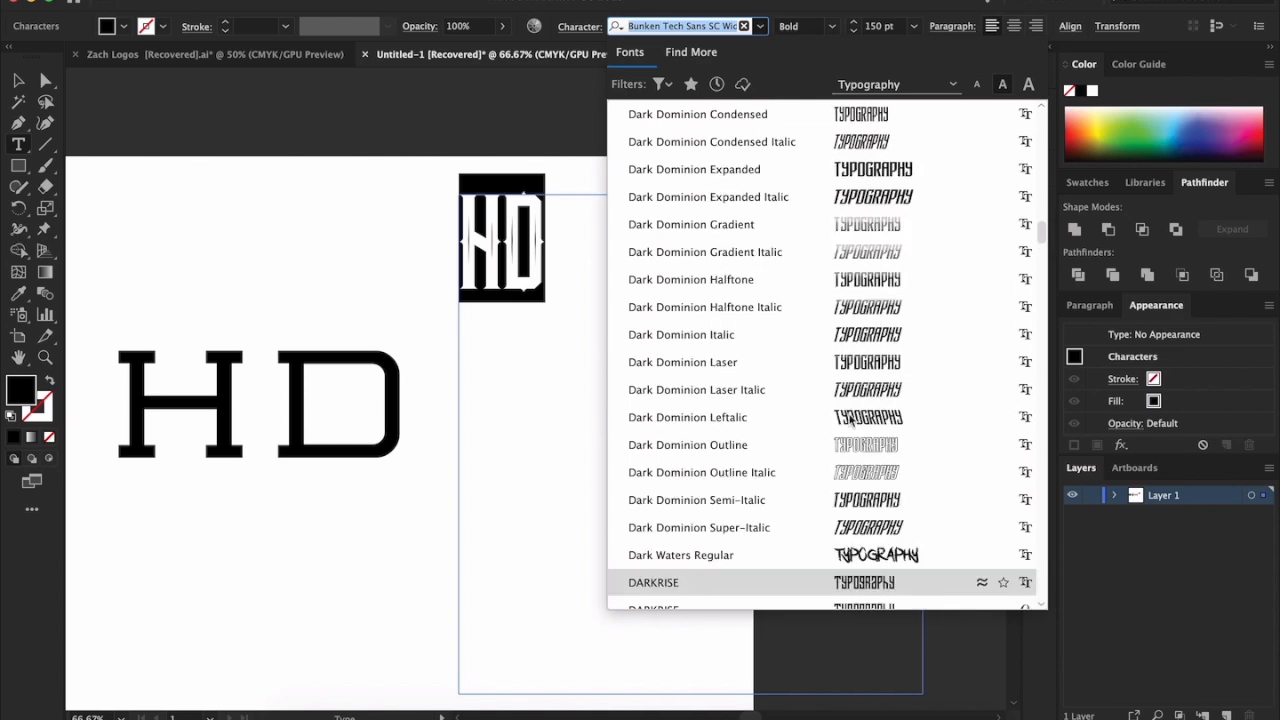
pyautogui.scroll(2, 872, 398)
pyautogui.scroll(-6, 880, 410)
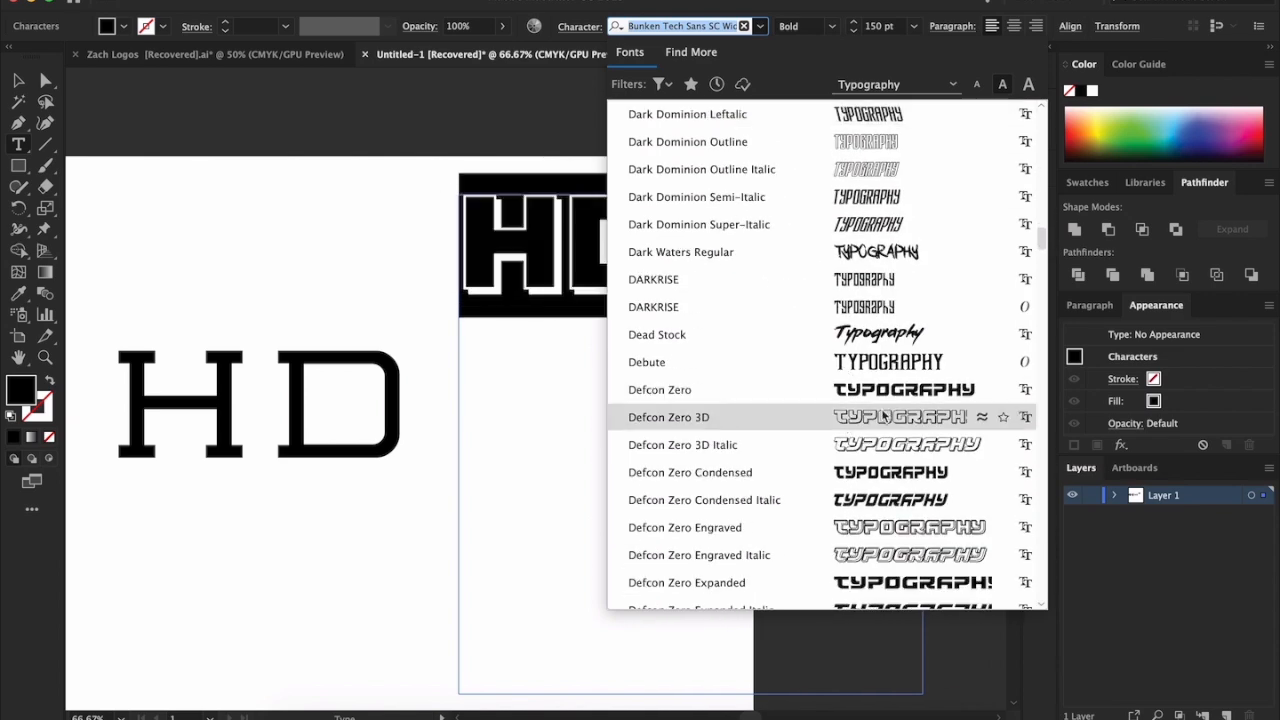
pyautogui.scroll(-8, 884, 414)
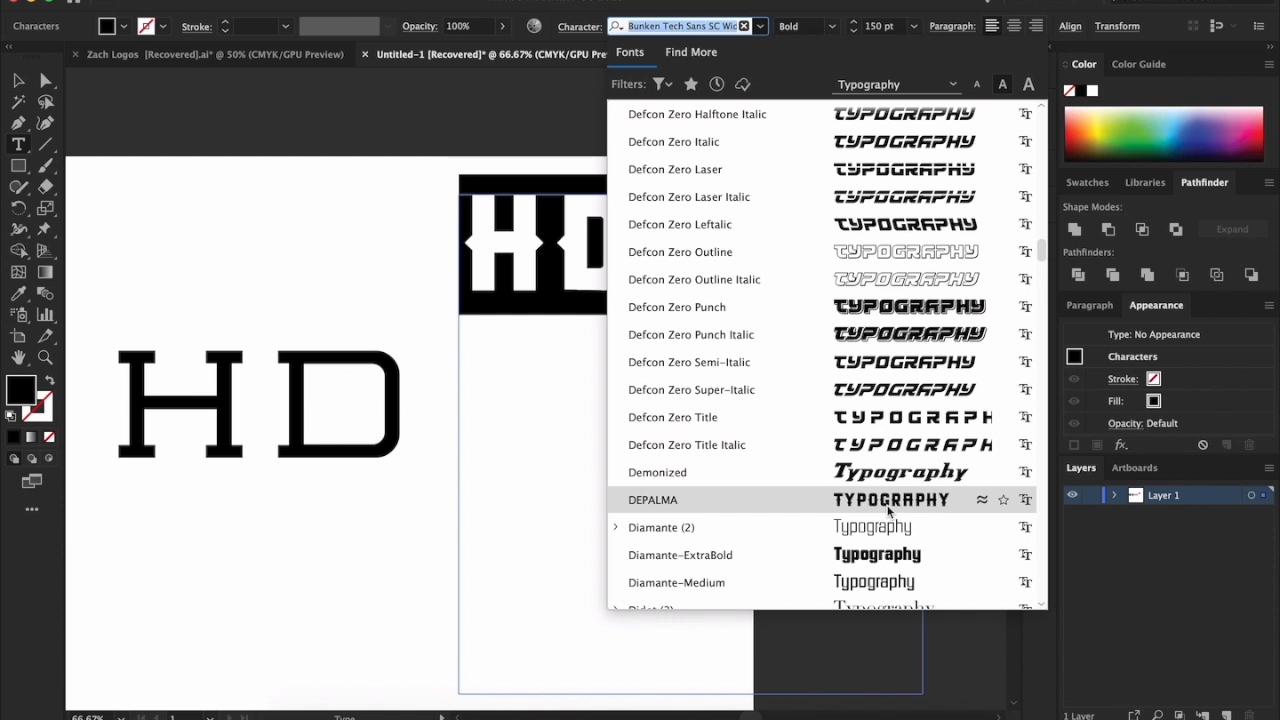
pyautogui.scroll(-1, 888, 510)
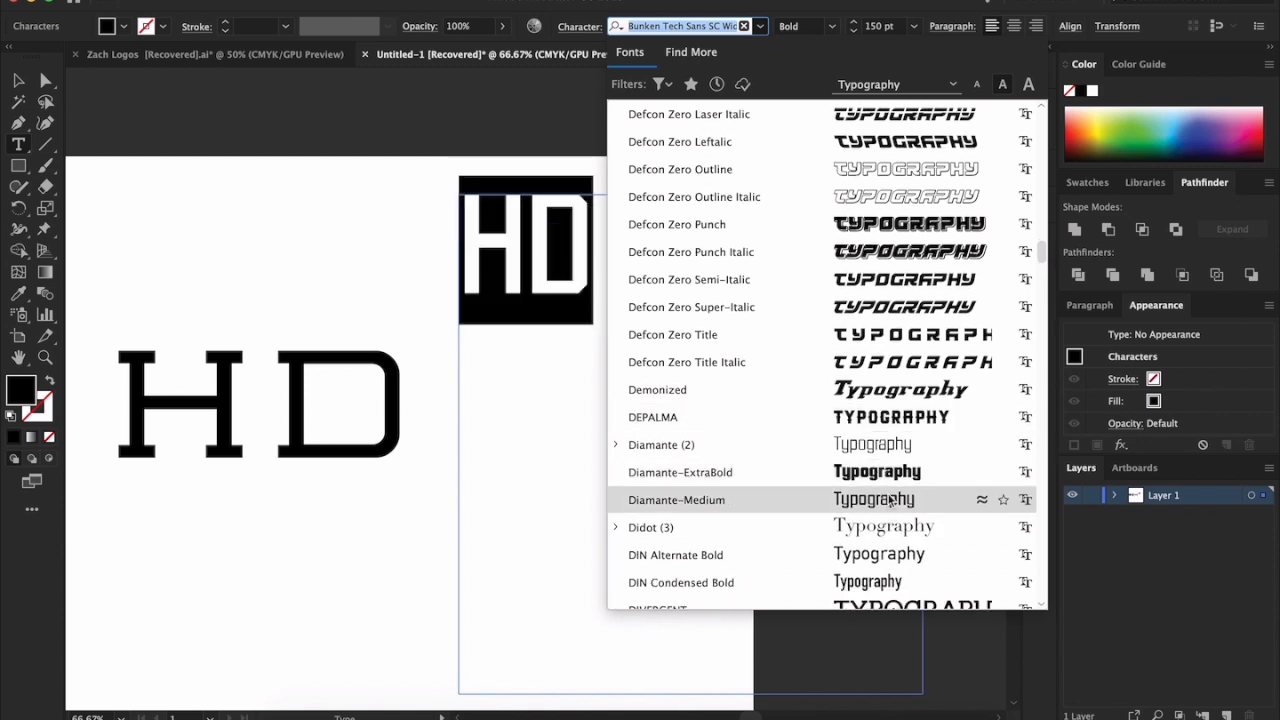
pyautogui.scroll(-2, 888, 472)
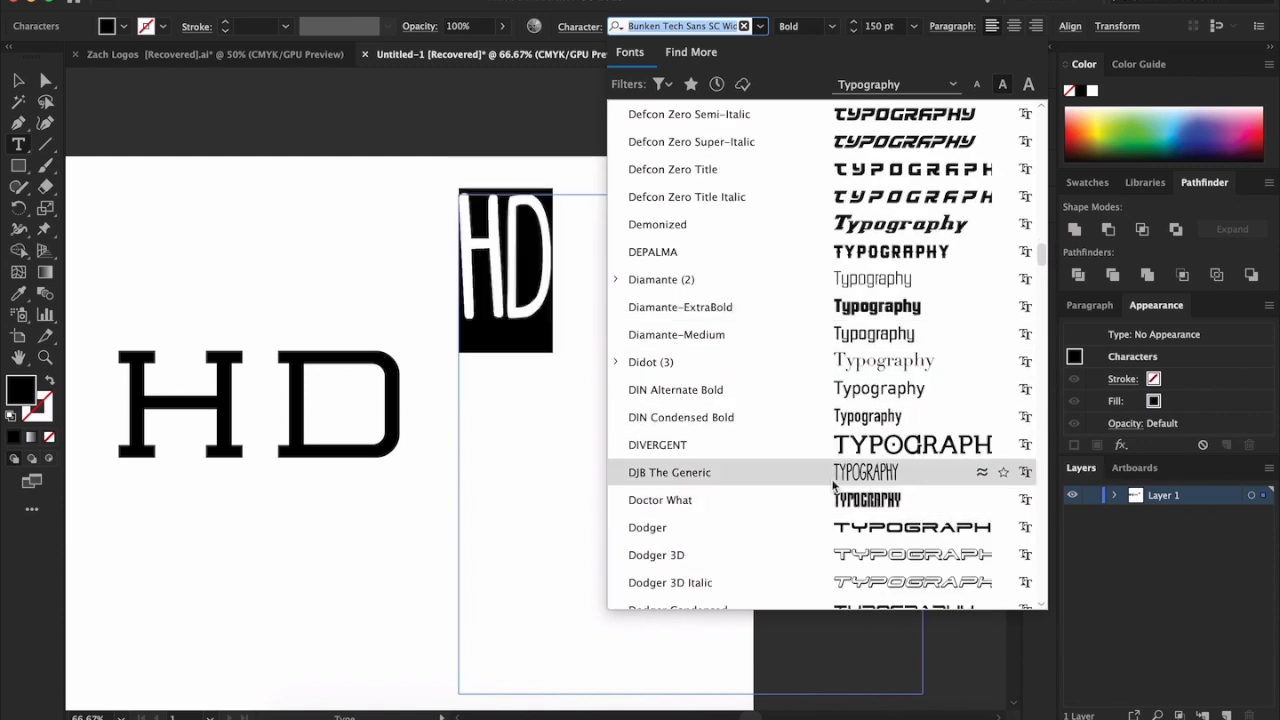
# Continue previewing typefaces on the HD sample from Earth Orbiter through Opus Chords Sans, including Hotel, S Machete and MCF krechet, without applying one
pyautogui.scroll(-8, 836, 480)
pyautogui.scroll(-5, 833, 482)
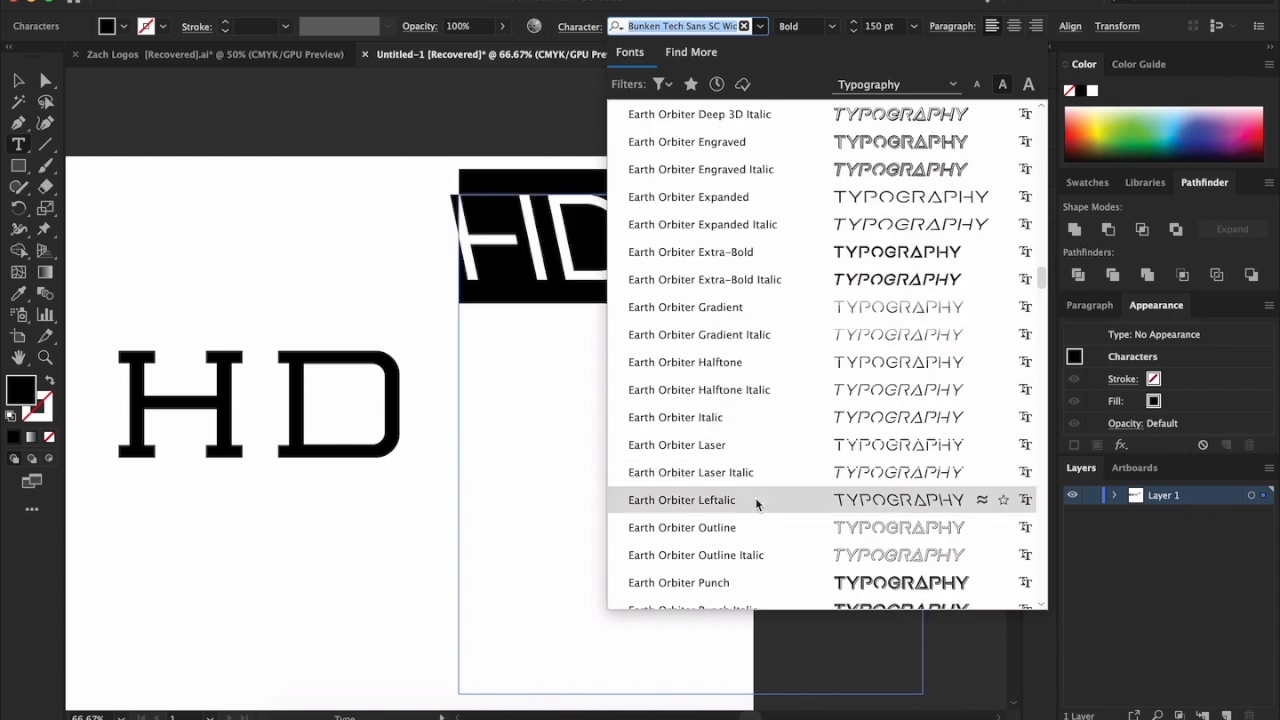
pyautogui.scroll(-7, 836, 484)
pyautogui.scroll(-5, 842, 450)
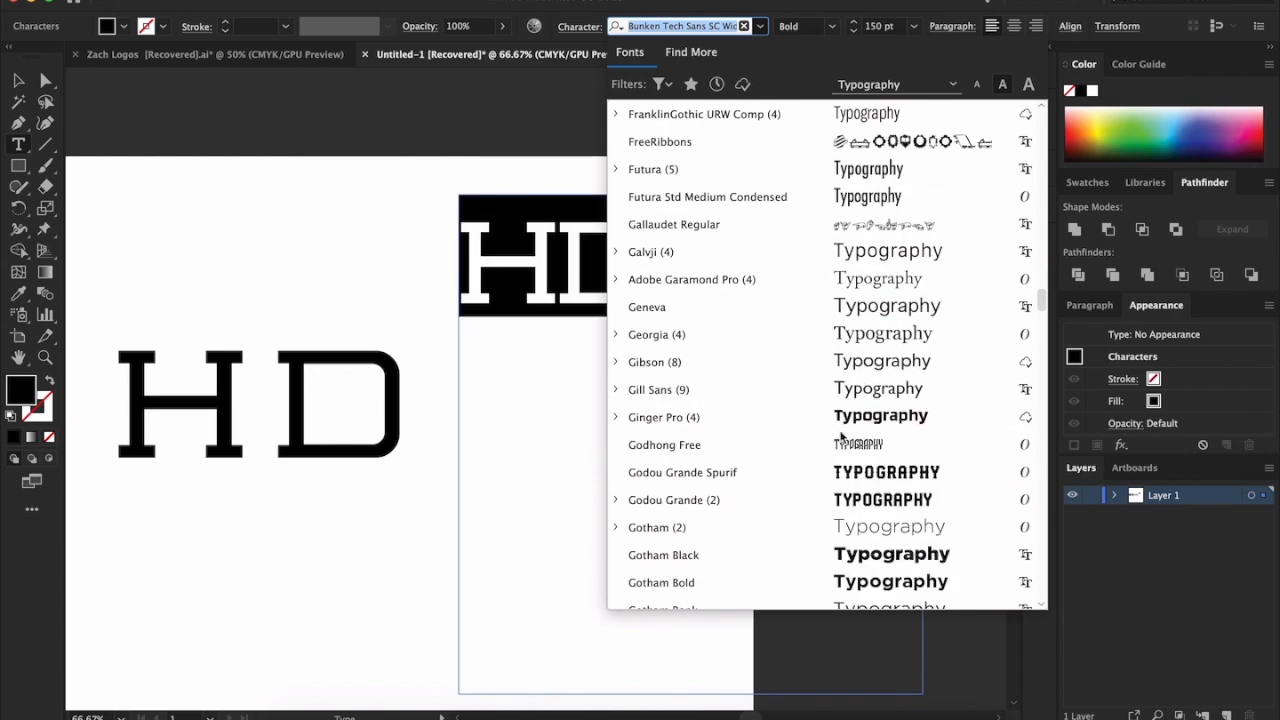
pyautogui.scroll(-5, 842, 440)
pyautogui.scroll(-10, 863, 420)
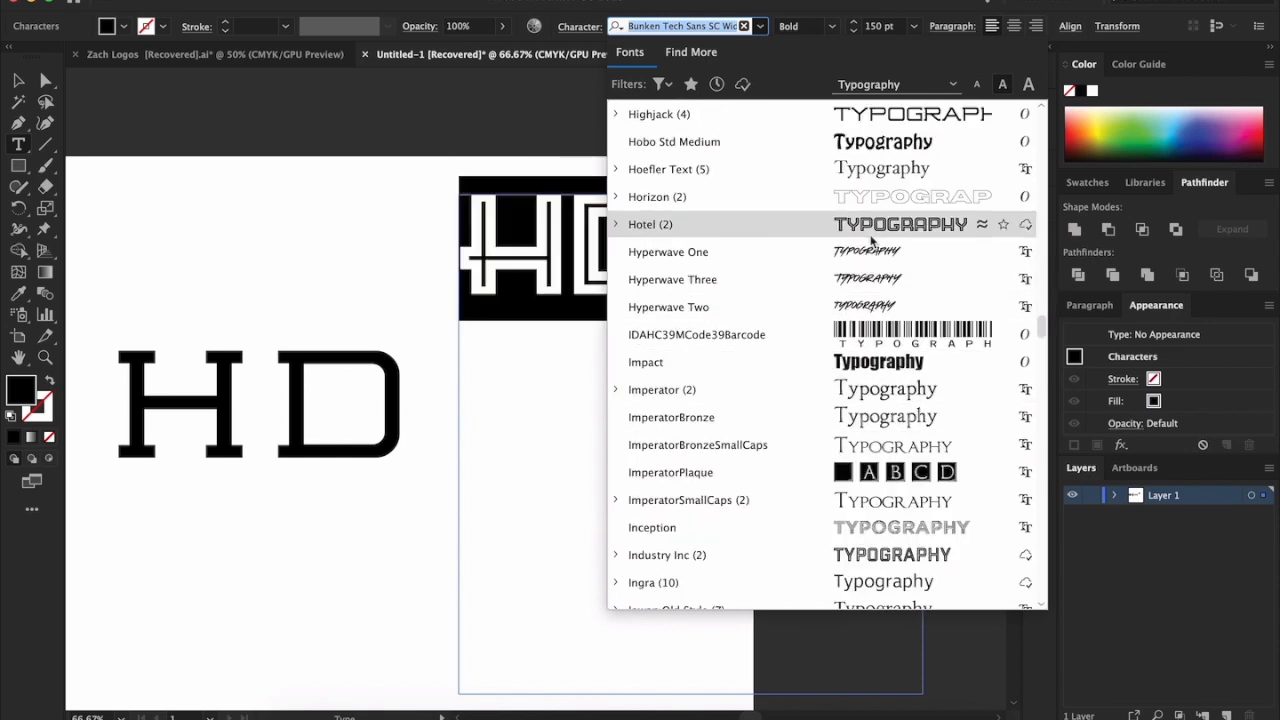
pyautogui.scroll(-8, 920, 300)
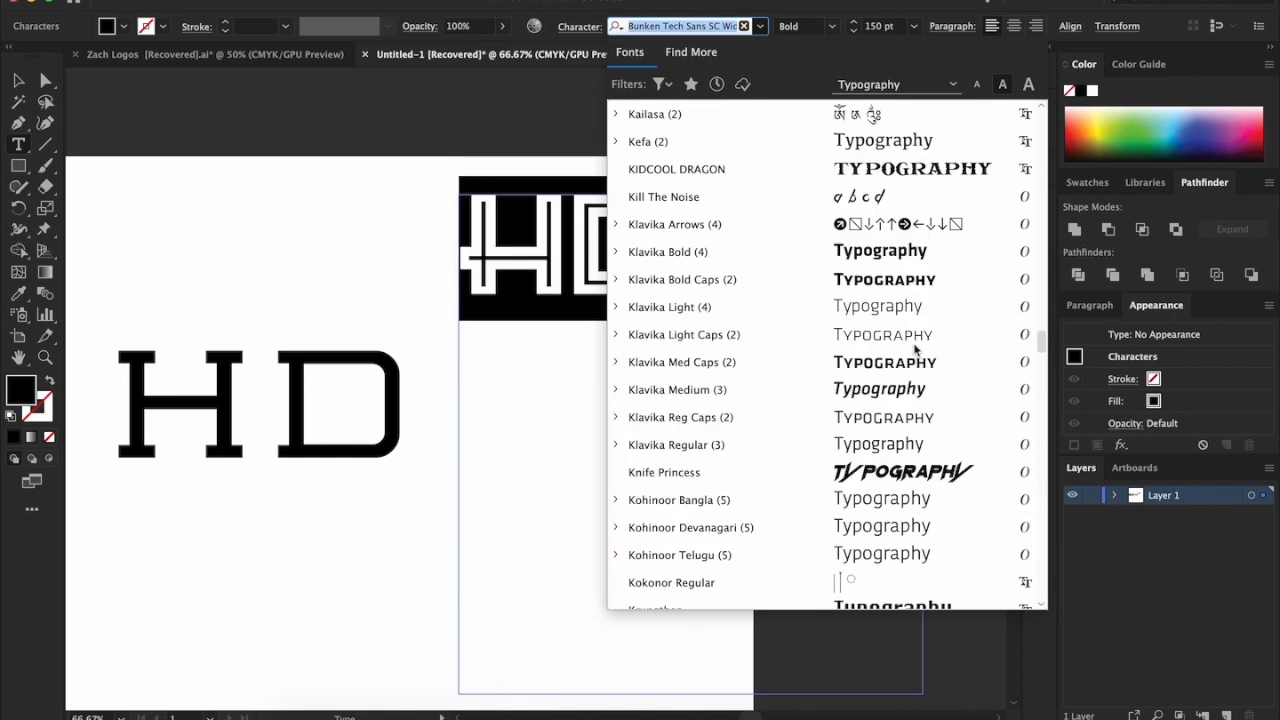
pyautogui.scroll(-8, 850, 390)
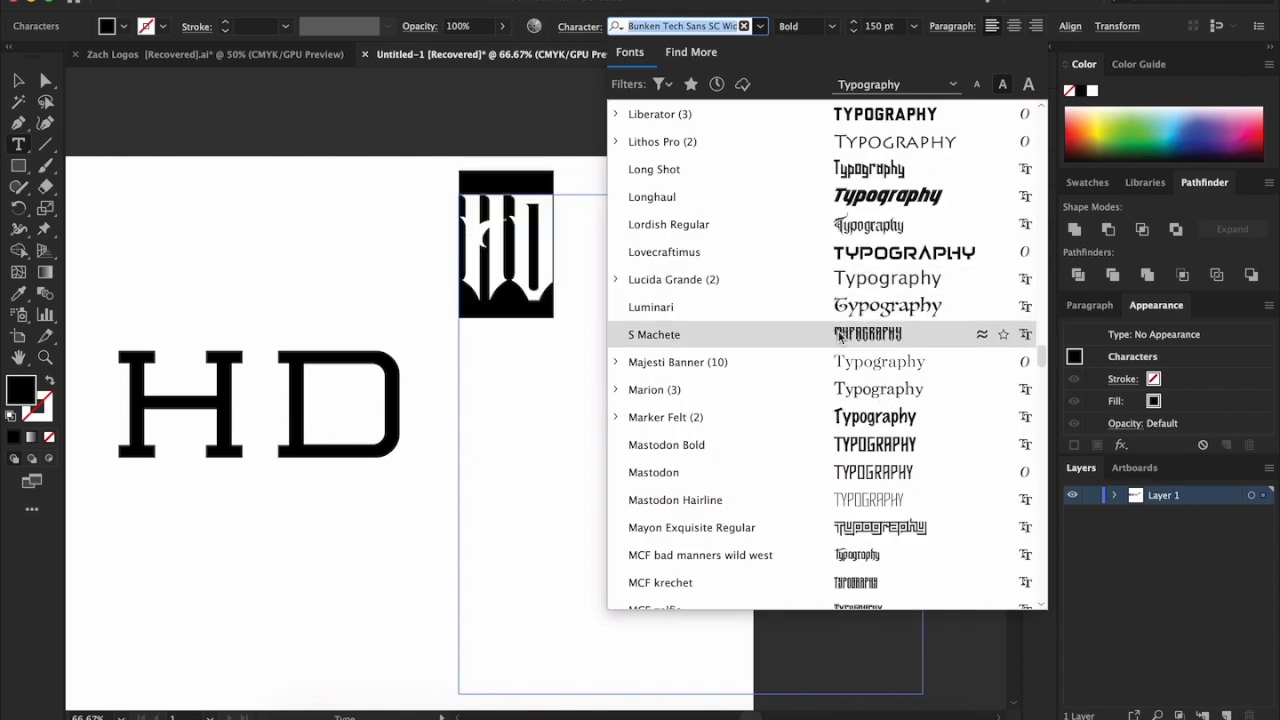
pyautogui.scroll(-3, 840, 335)
pyautogui.scroll(-6, 790, 330)
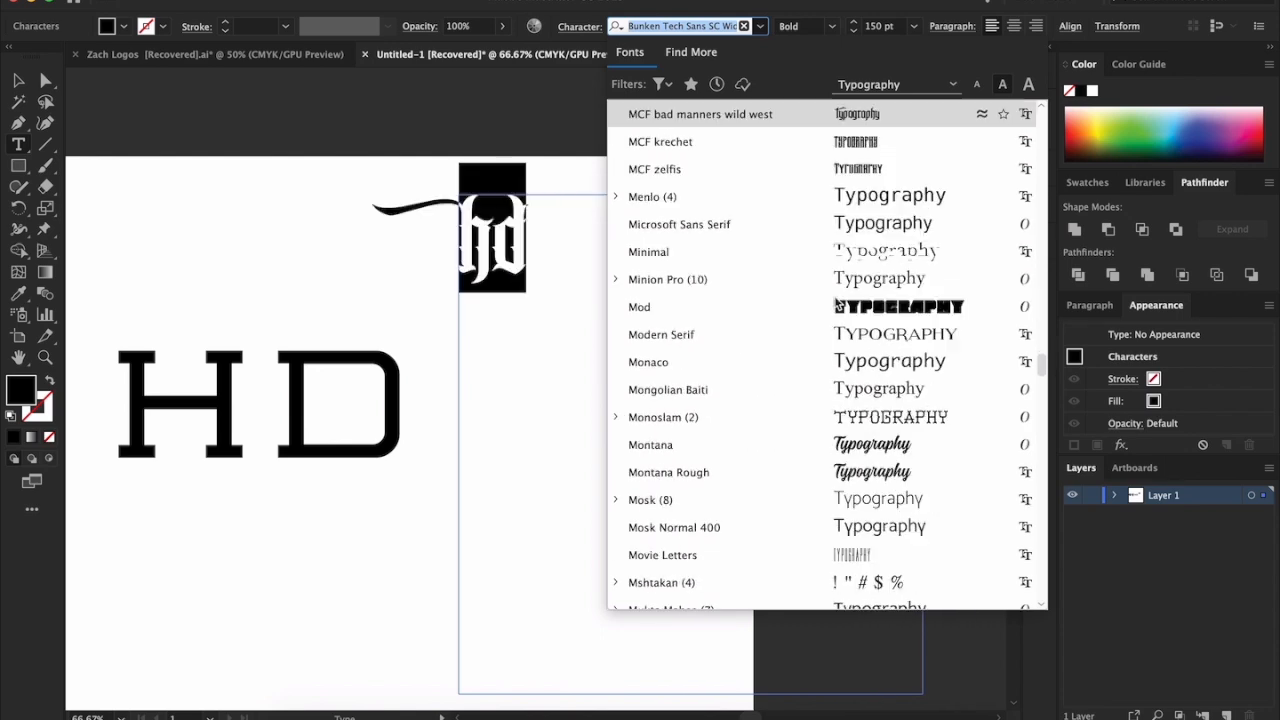
pyautogui.scroll(-15, 780, 338)
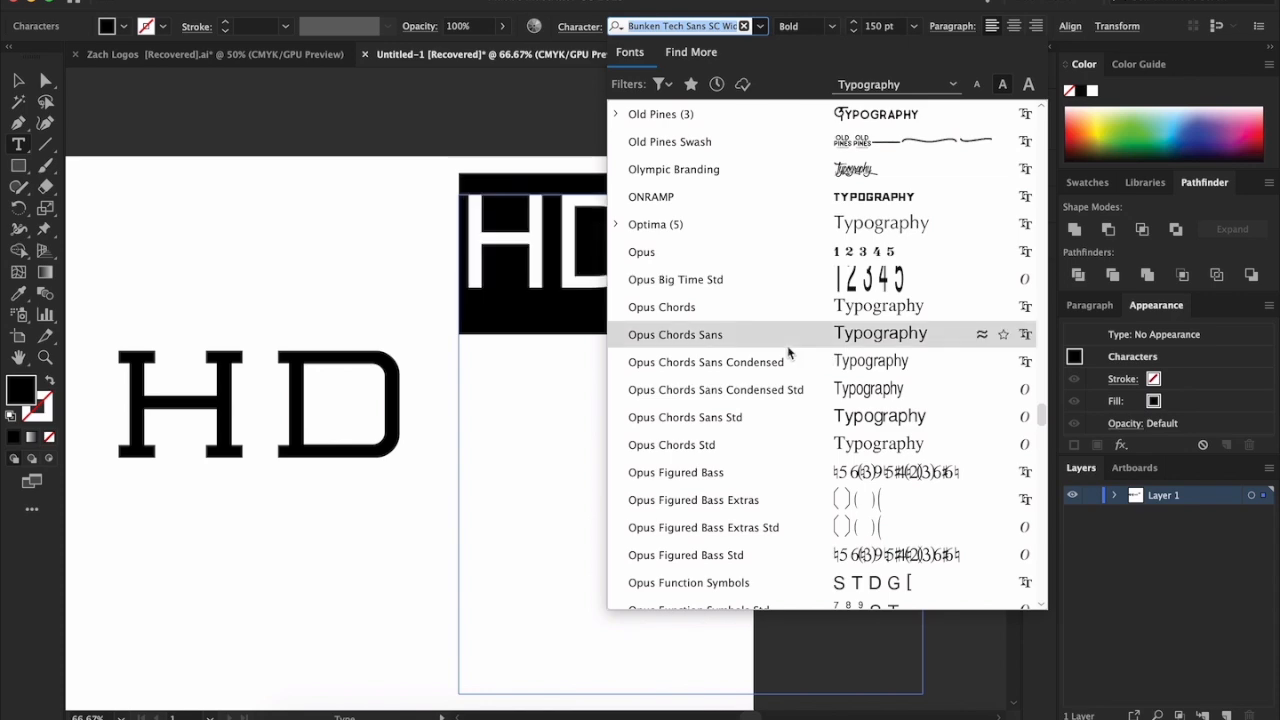
pyautogui.scroll(20, 833, 360)
pyautogui.scroll(3, 840, 355)
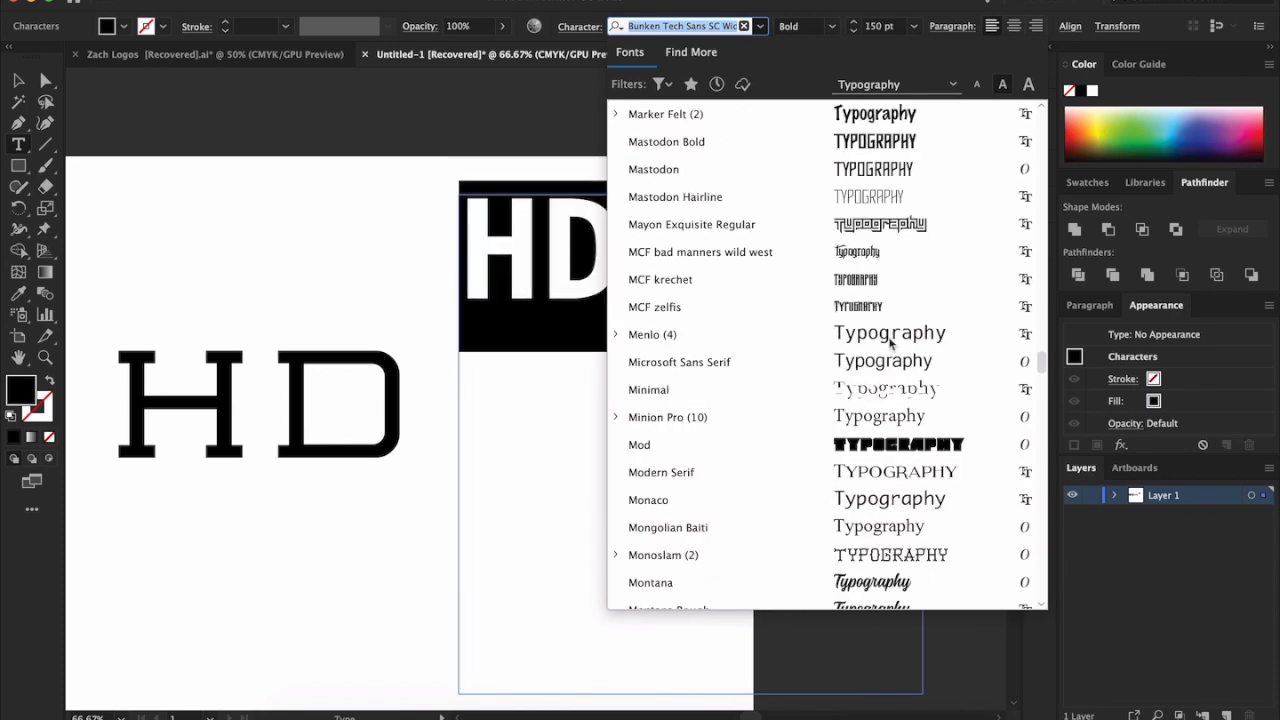
pyautogui.scroll(8, 886, 286)
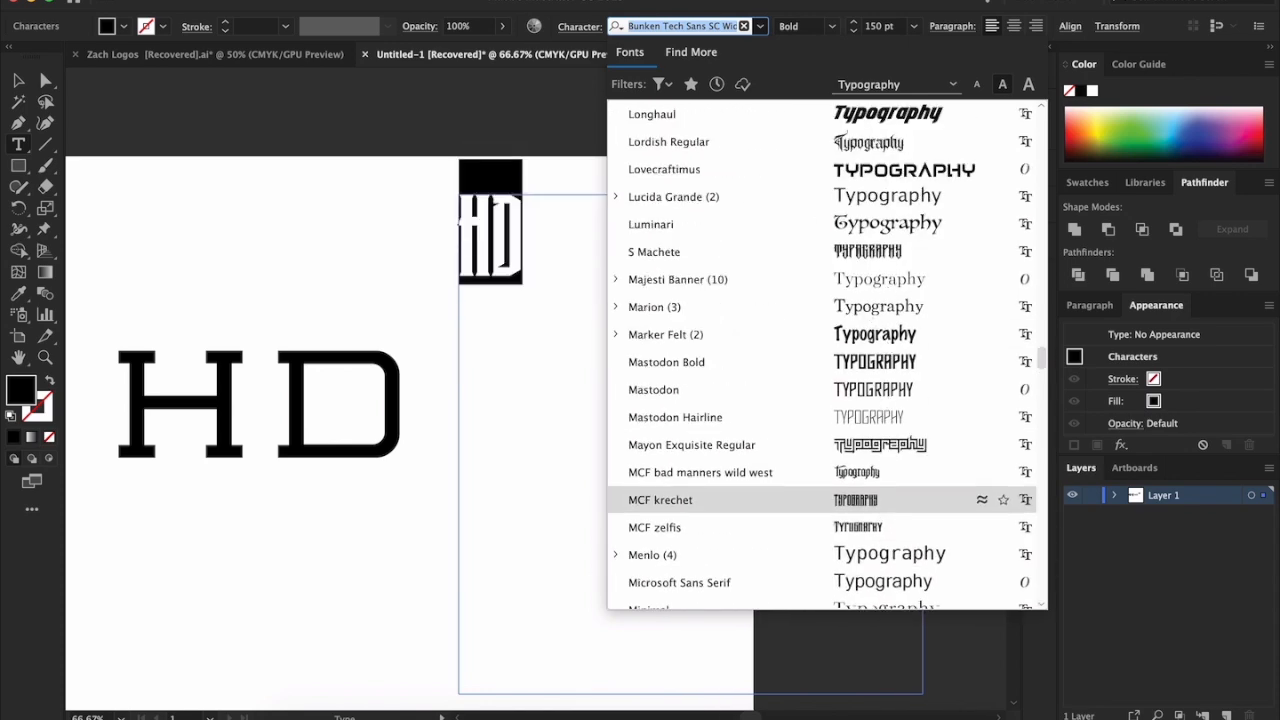
pyautogui.click(853, 18)
# Delete the Bunken Tech Sans HD sample text, keeping the slab-serif HD letters and the monograms
pyautogui.click(19, 81)
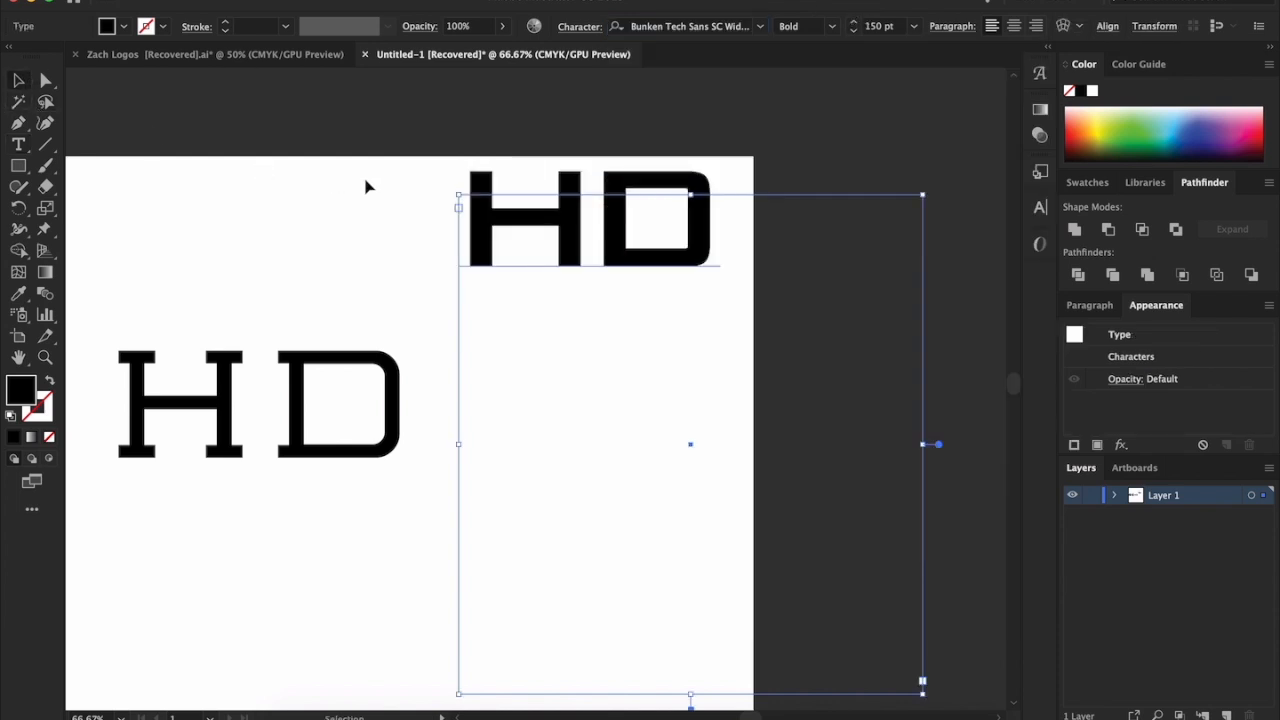
pyautogui.hscroll(-5, 960, 280)
pyautogui.press('BackSpace')
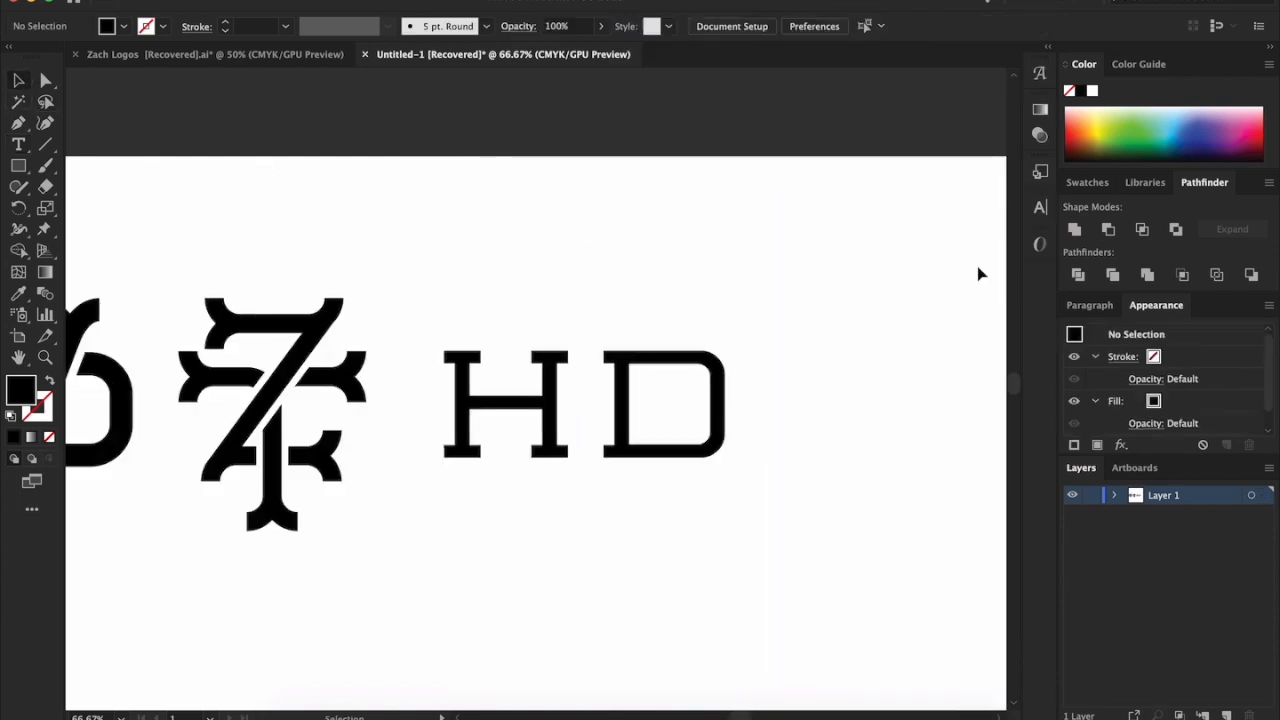
# Move the slab-serif HD letters horizontally to the right, widening the gap between them and the two finished monograms
pyautogui.moveTo(524, 284); pyautogui.dragTo(705, 579)
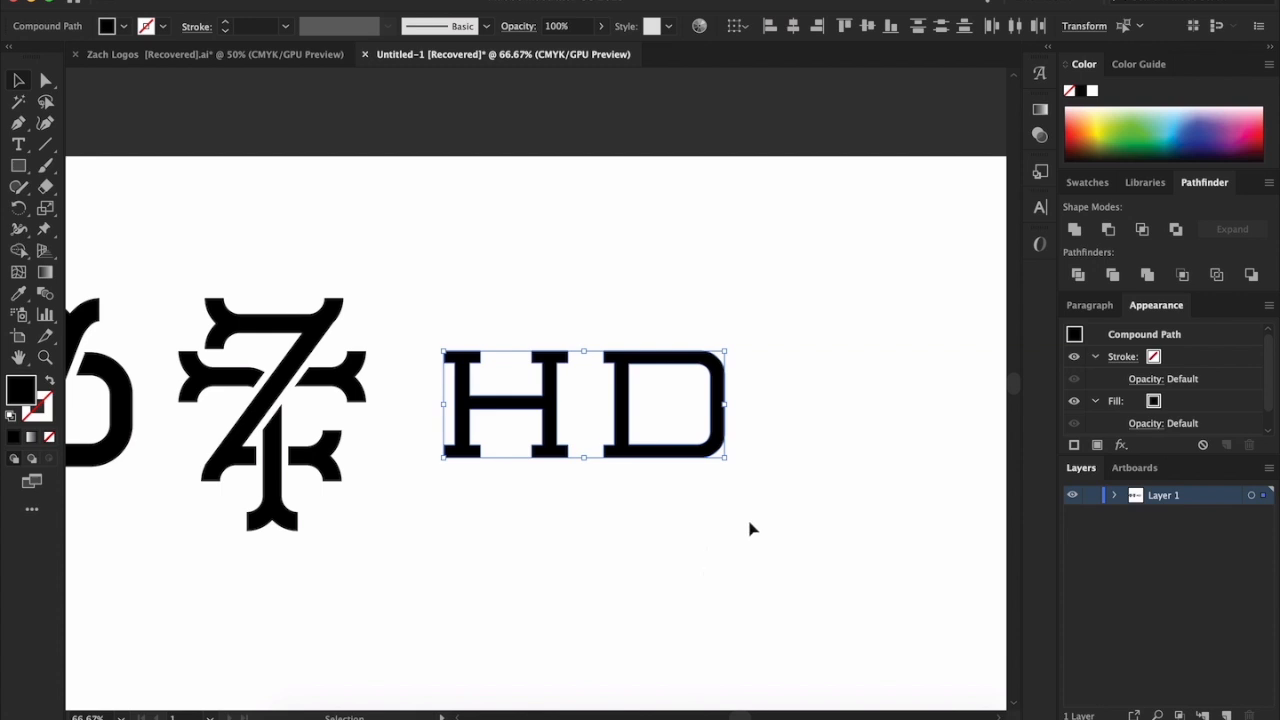
pyautogui.click(772, 523)
pyautogui.moveTo(679, 470); pyautogui.dragTo(478, 284)
pyautogui.click(521, 282)
pyautogui.scroll(-1, 520, 300)
pyautogui.scroll(-2, 520, 305)
pyautogui.moveTo(520, 303); pyautogui.dragTo(605, 447)
pyautogui.scroll(1, 605, 447)
pyautogui.moveTo(584, 362); pyautogui.dragTo(715, 381)
pyautogui.click(678, 477)
# Compare the plain slab-serif H and D with the two finished monograms at different magnifications
pyautogui.moveTo(723, 466); pyautogui.dragTo(628, 262)
pyautogui.click(391, 323)
pyautogui.hscroll(-3, 400, 338)
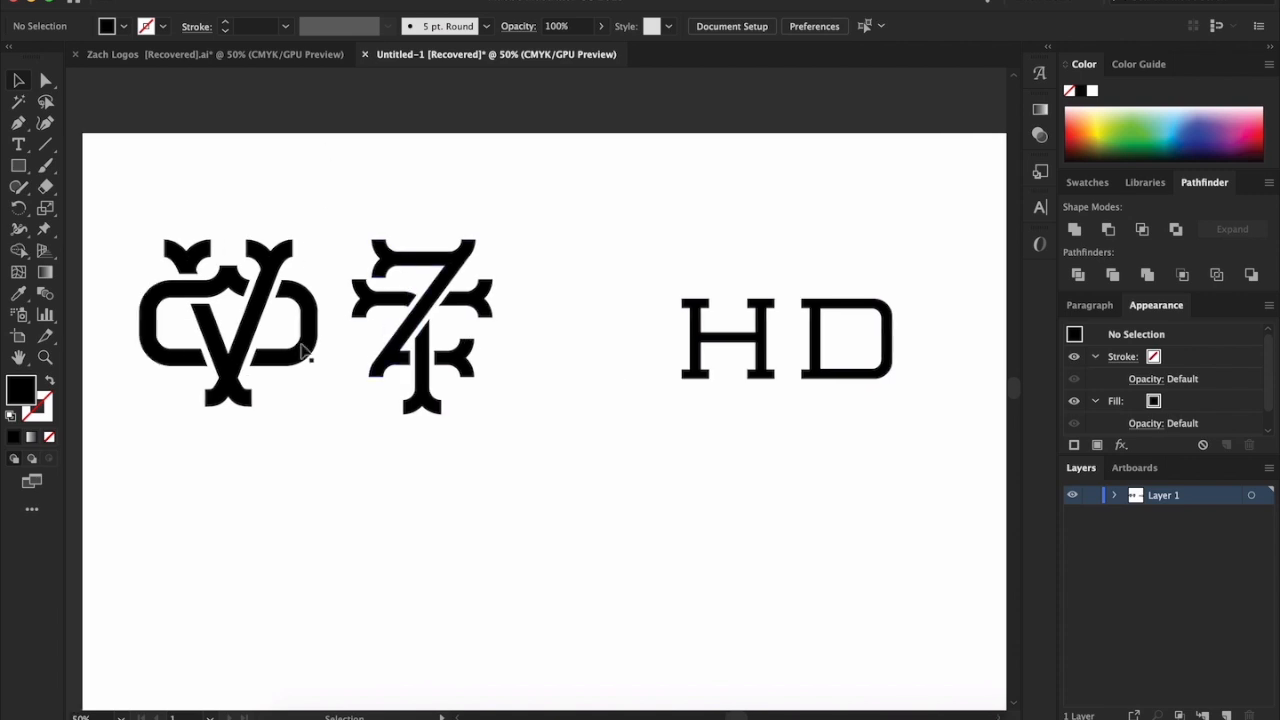
pyautogui.hscroll(2, 693, 320)
pyautogui.moveTo(650, 234); pyautogui.dragTo(757, 543)
pyautogui.click(748, 542)
pyautogui.click(794, 369)
pyautogui.click(789, 503)
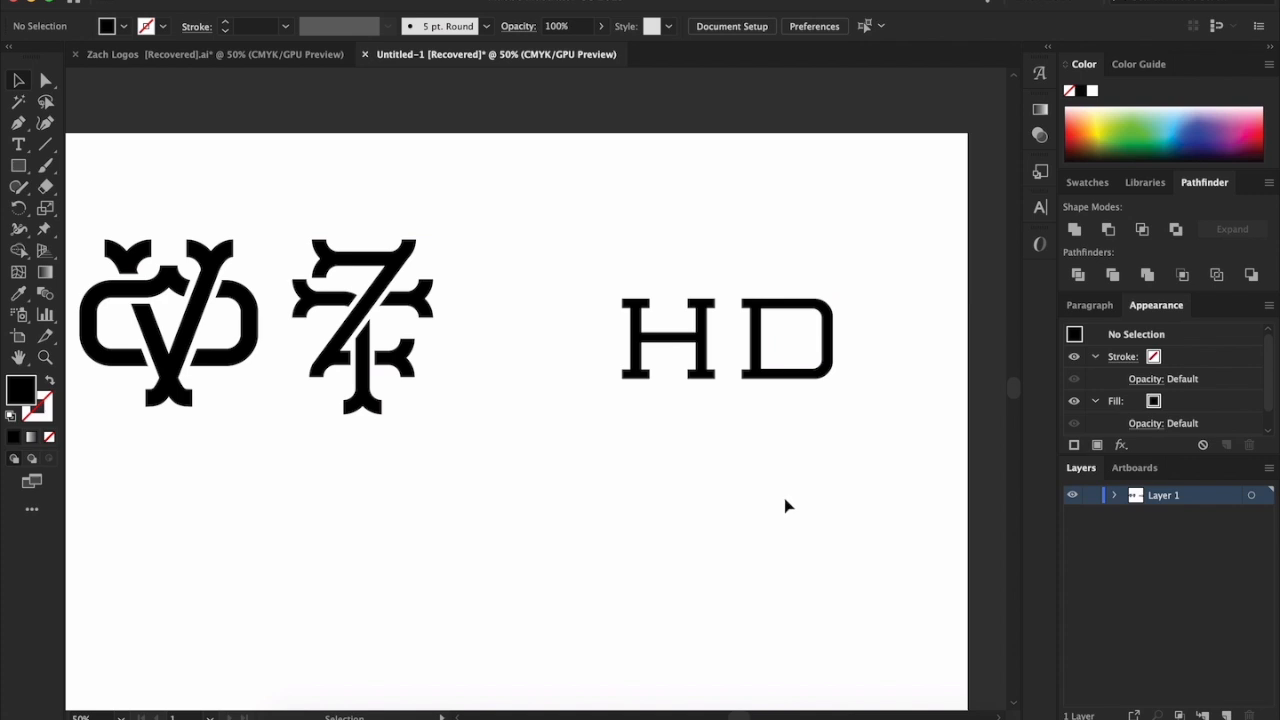
pyautogui.press('super+1')
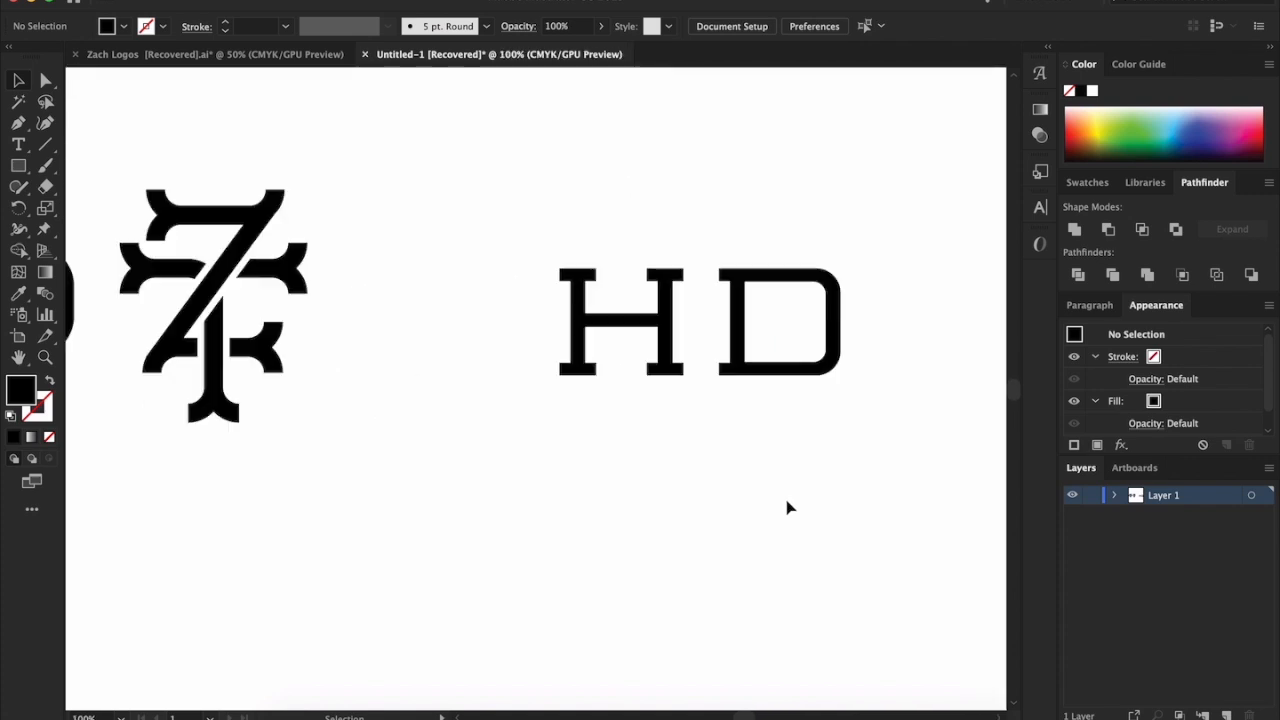
pyautogui.scroll(-5, 787, 508)
pyautogui.scroll(3, 787, 508)
pyautogui.hscroll(-2, 787, 508)
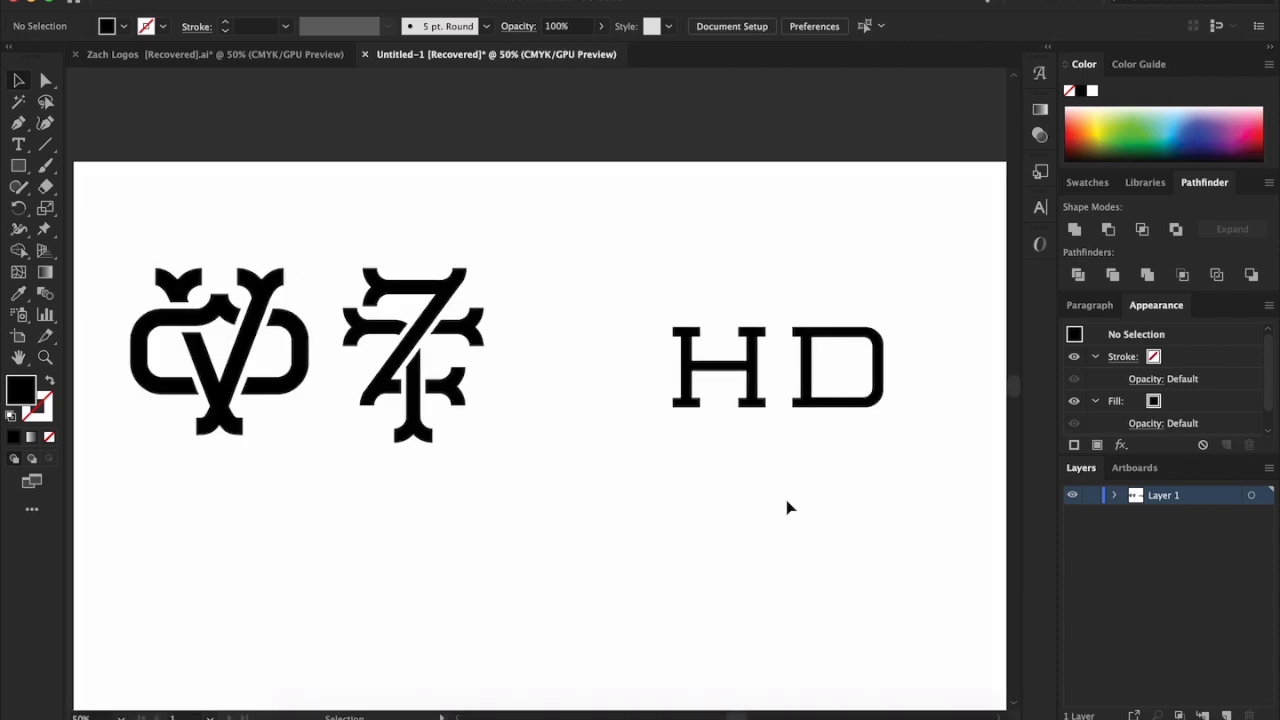
# Examine the two finished monograms one after the other as references for the HD design
pyautogui.scroll(1, 787, 508)
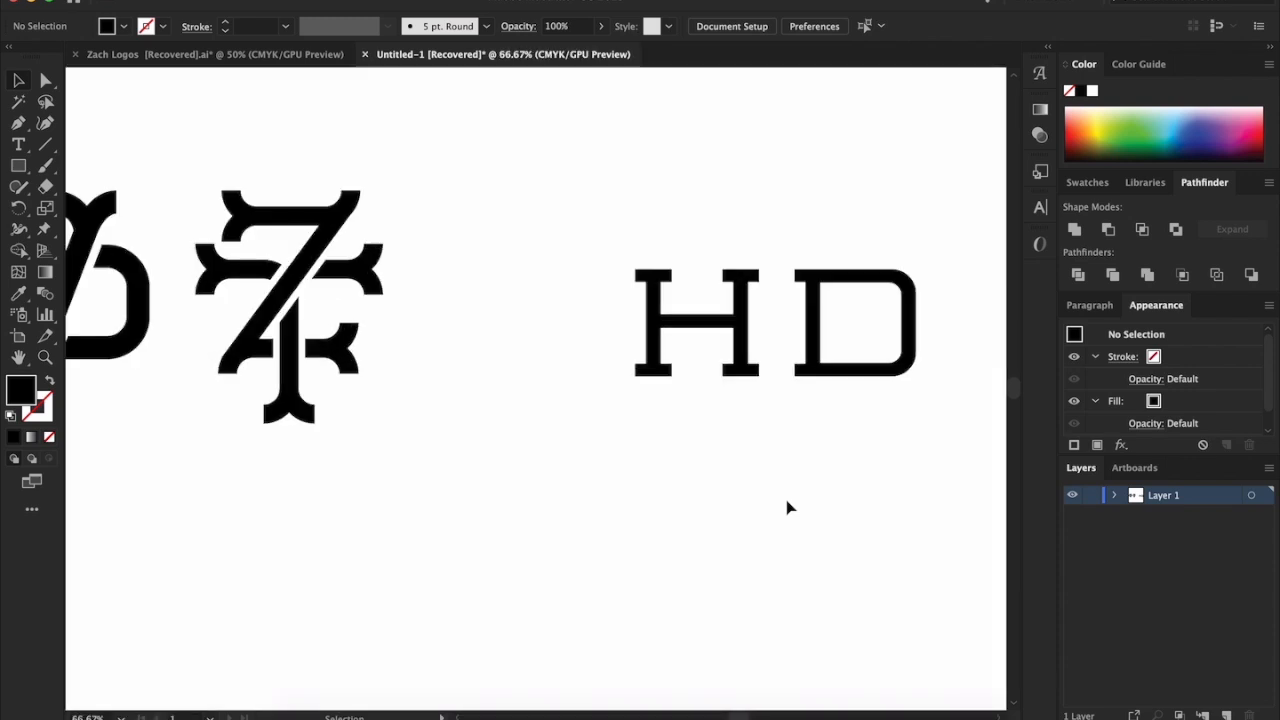
pyautogui.hscroll(-3, 787, 508)
pyautogui.moveTo(255, 132); pyautogui.dragTo(470, 500)
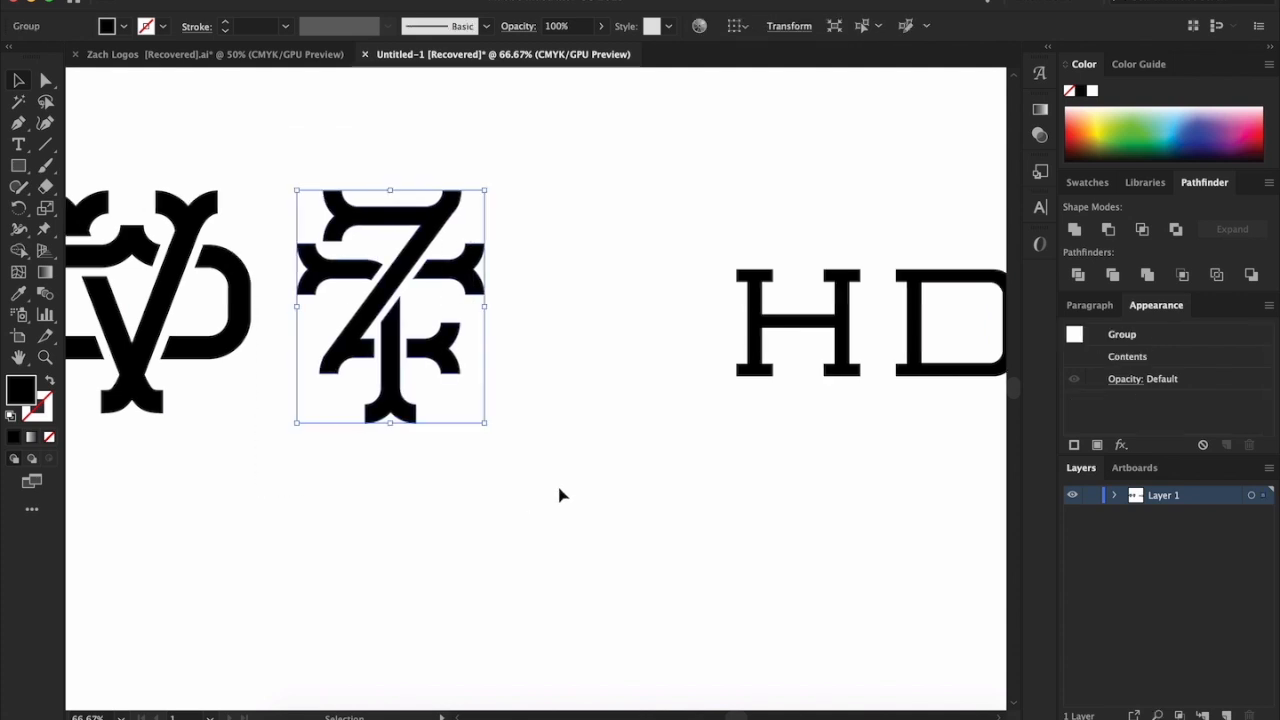
pyautogui.hscroll(-3, 560, 495)
pyautogui.moveTo(360, 519); pyautogui.dragTo(212, 338)
pyautogui.click(446, 513)
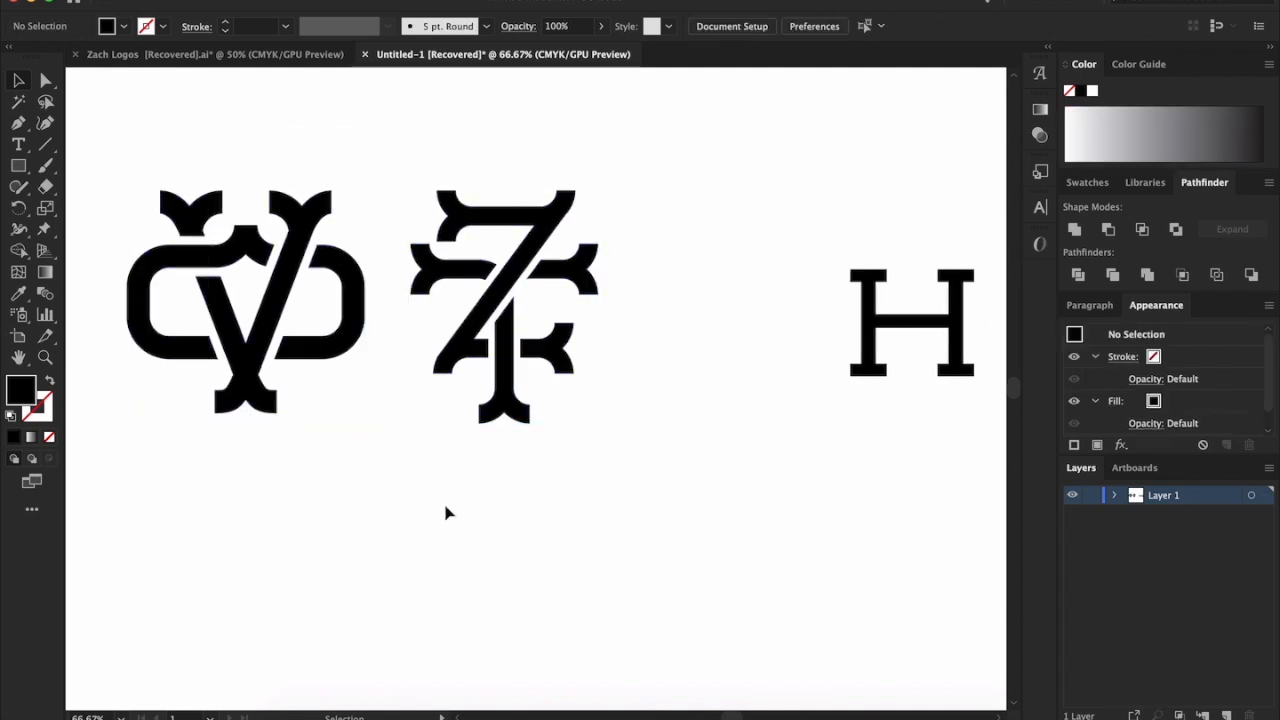
# Scale up the slab-serif HD letters proportionally to about 1.4 times their size, keeping their upper-left corner in place
pyautogui.hscroll(10, 448, 511)
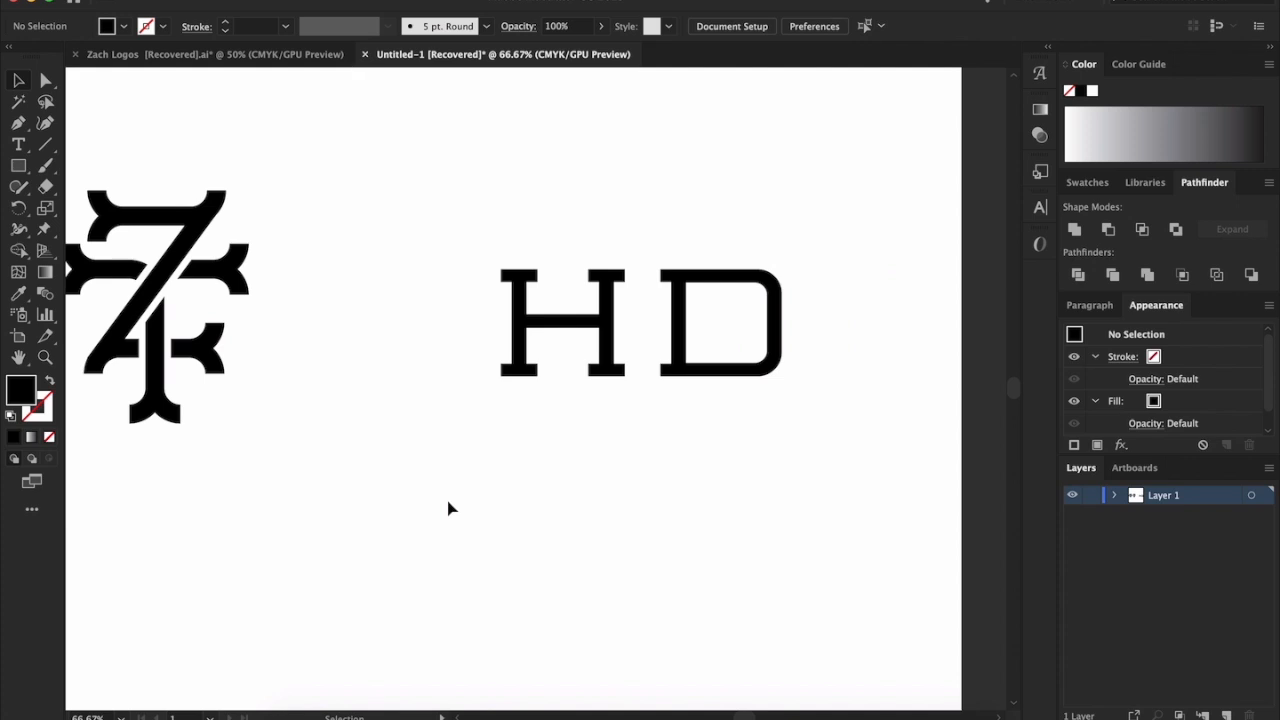
pyautogui.scroll(2, 670, 432)
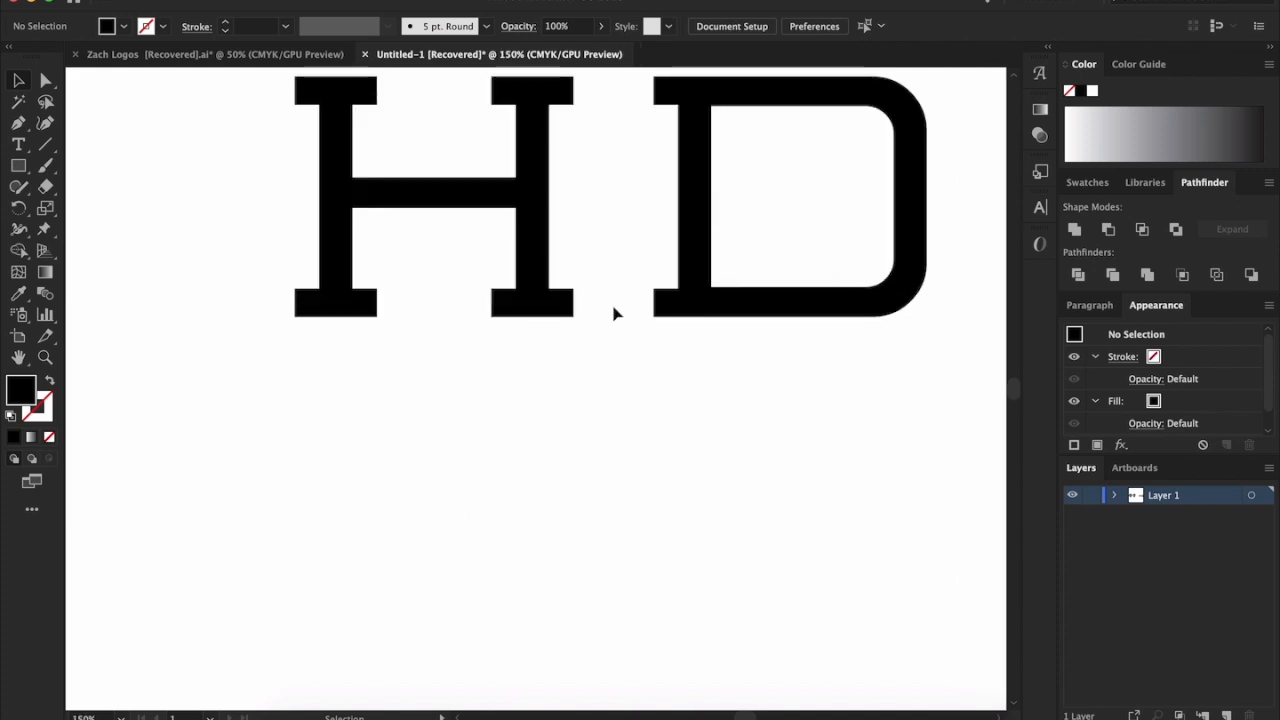
pyautogui.scroll(1, 630, 427)
pyautogui.scroll(-1, 595, 422)
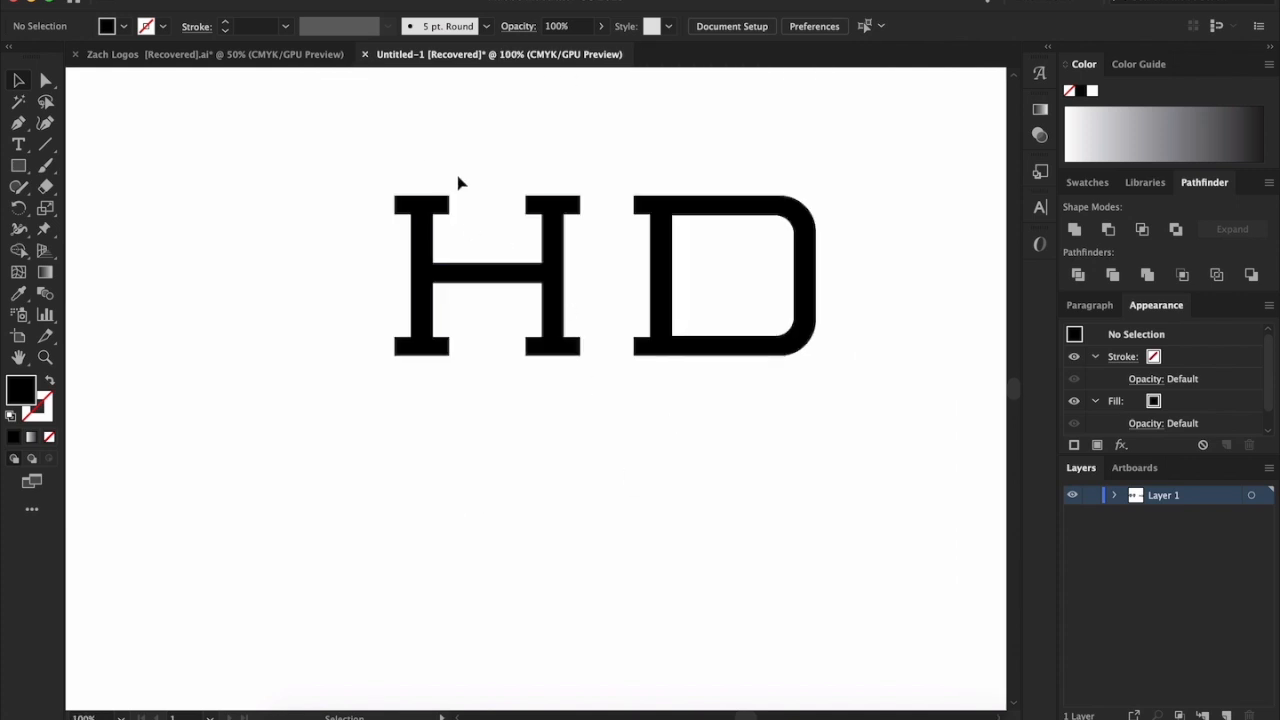
pyautogui.moveTo(443, 148); pyautogui.dragTo(733, 457)
pyautogui.moveTo(816, 355); pyautogui.dragTo(903, 526)
pyautogui.scroll(-3, 839, 496)
pyautogui.scroll(1, 839, 497)
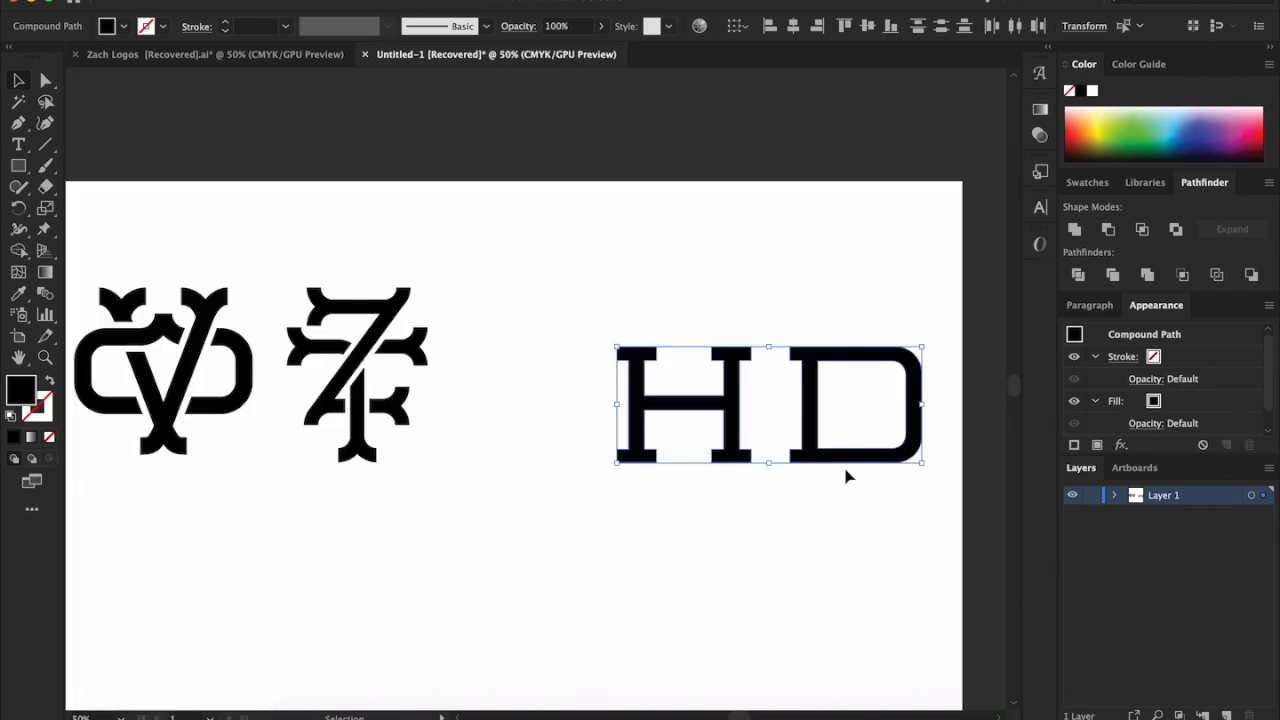
# Move the slab-serif HD letters down toward the finished monograms and scale them up proportionally to about 1.3 times their size
pyautogui.moveTo(843, 452); pyautogui.dragTo(701, 528)
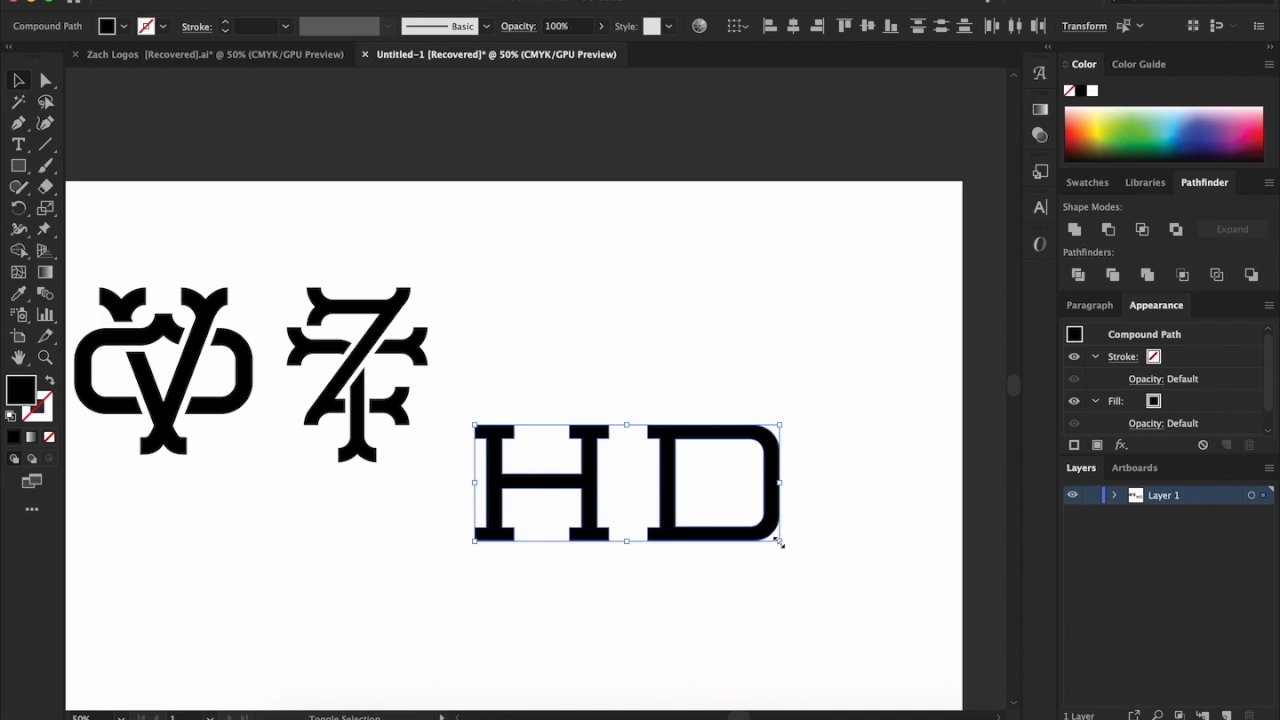
pyautogui.moveTo(780, 543); pyautogui.dragTo(873, 610)
pyautogui.click(808, 609)
# Examine the enlarged slab-serif H and D at different magnifications
pyautogui.scroll(6, 809, 609)
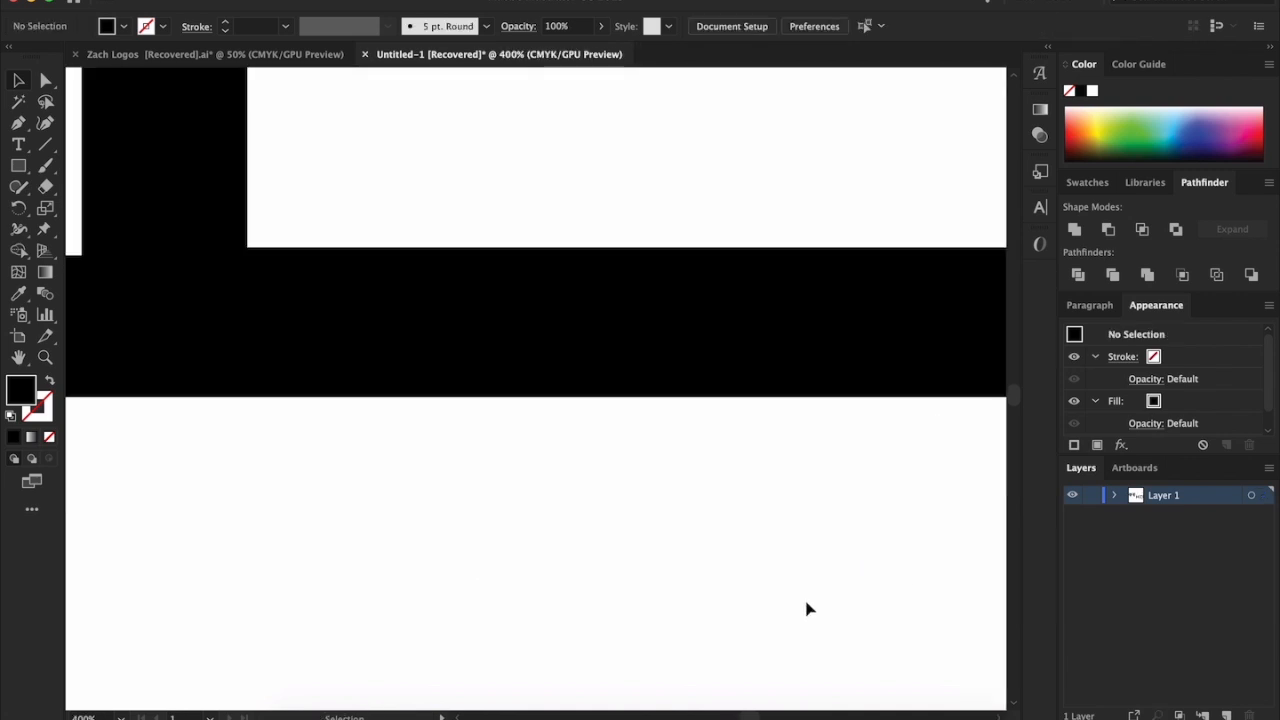
pyautogui.scroll(-6, 808, 609)
pyautogui.scroll(2, 808, 609)
pyautogui.hscroll(-2, 808, 609)
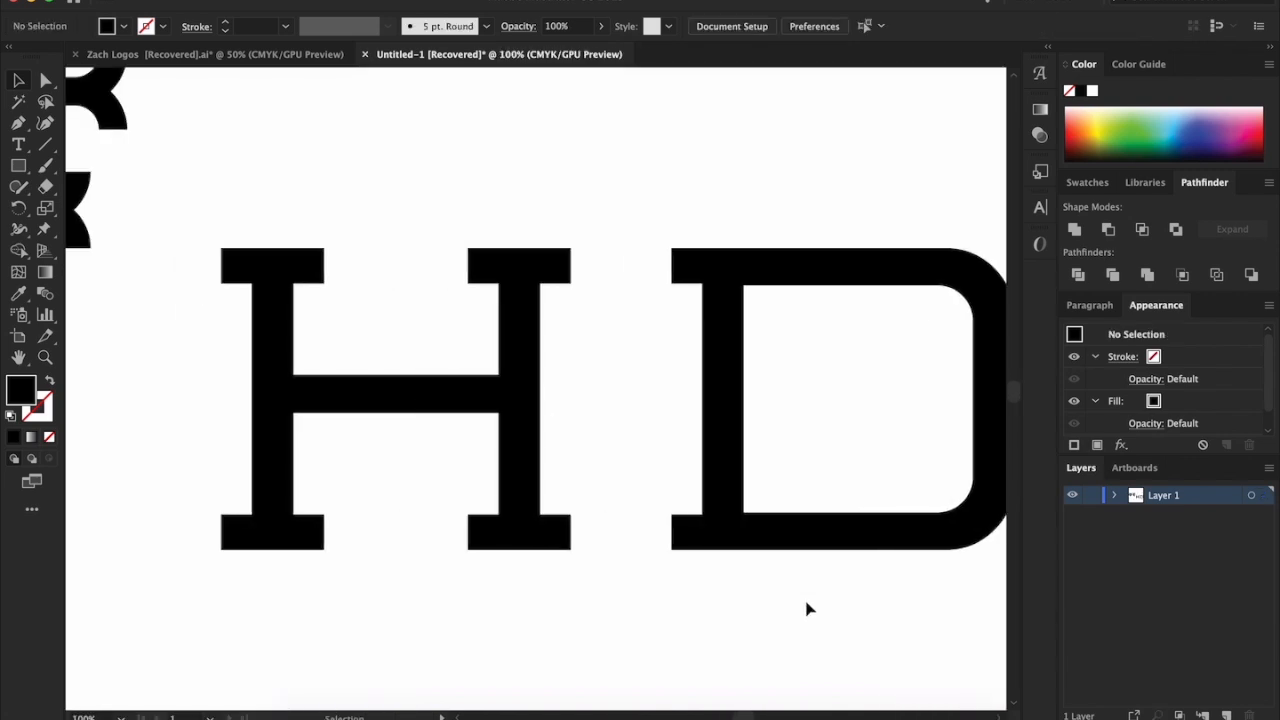
pyautogui.scroll(-1, 772, 621)
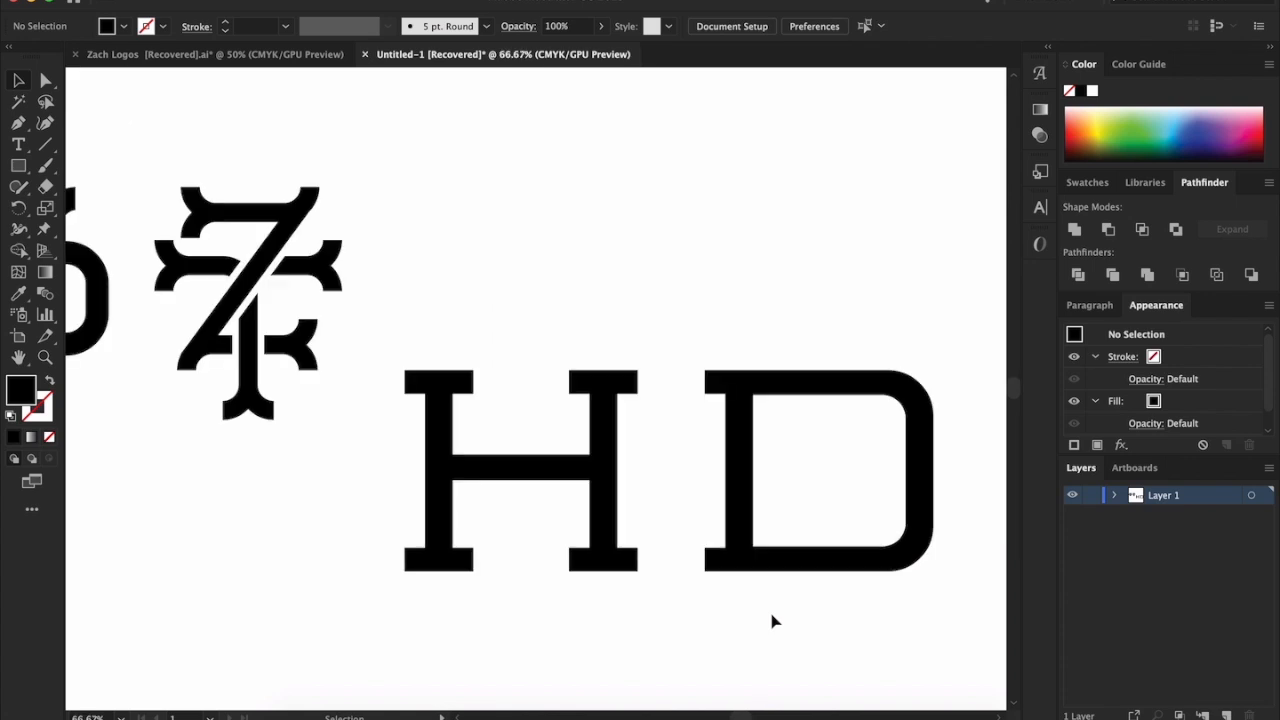
pyautogui.hscroll(-2, 814, 620)
pyautogui.moveTo(829, 634); pyautogui.dragTo(802, 618)
pyautogui.click(567, 317)
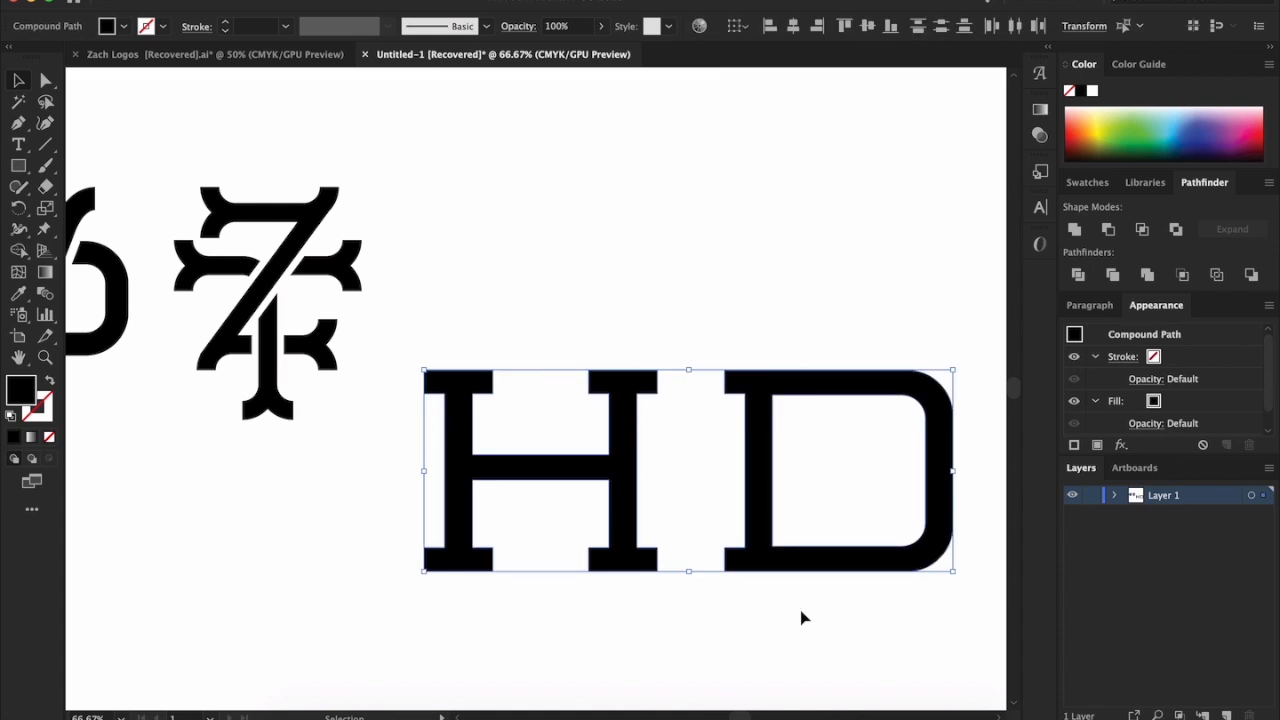
pyautogui.click(802, 618)
pyautogui.hscroll(1, 802, 618)
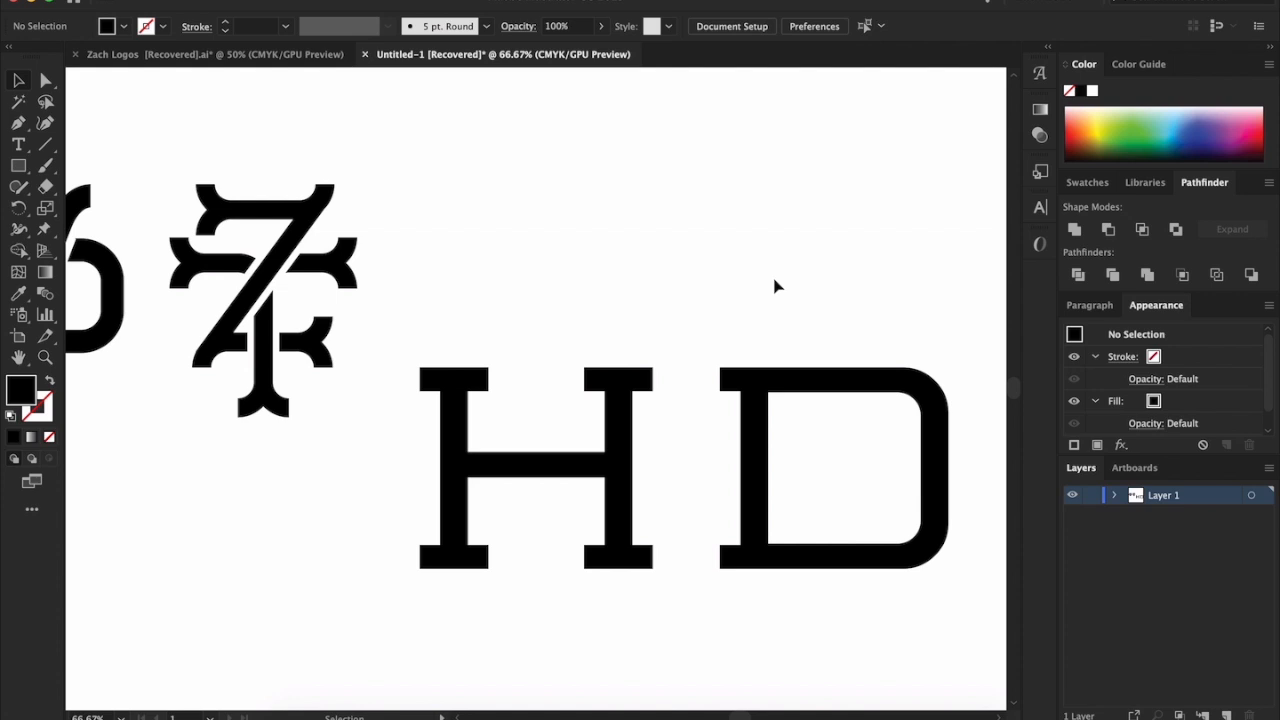
# Compare the letterforms and serifs of the enlarged H and D with the two finished interlocking monograms
pyautogui.moveTo(697, 316); pyautogui.dragTo(980, 484)
pyautogui.click(591, 191)
pyautogui.hscroll(-3, 591, 191)
pyautogui.hscroll(-4, 591, 191)
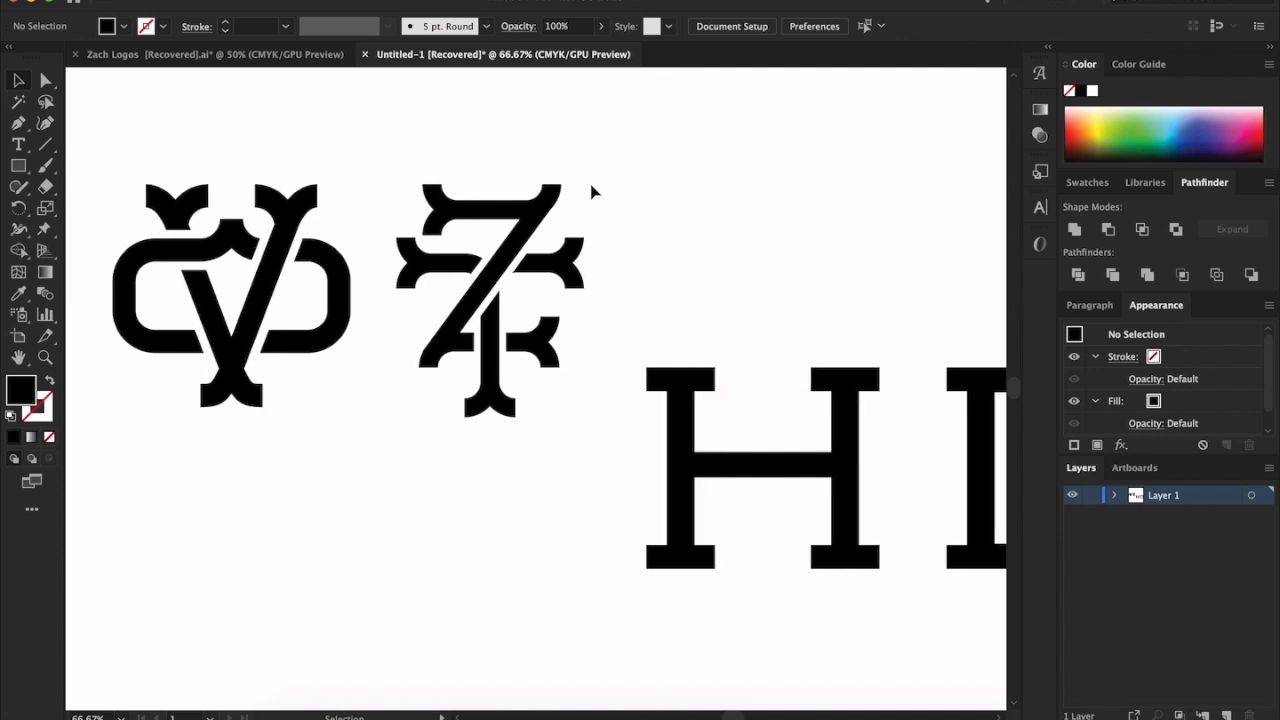
pyautogui.hscroll(2, 554, 197)
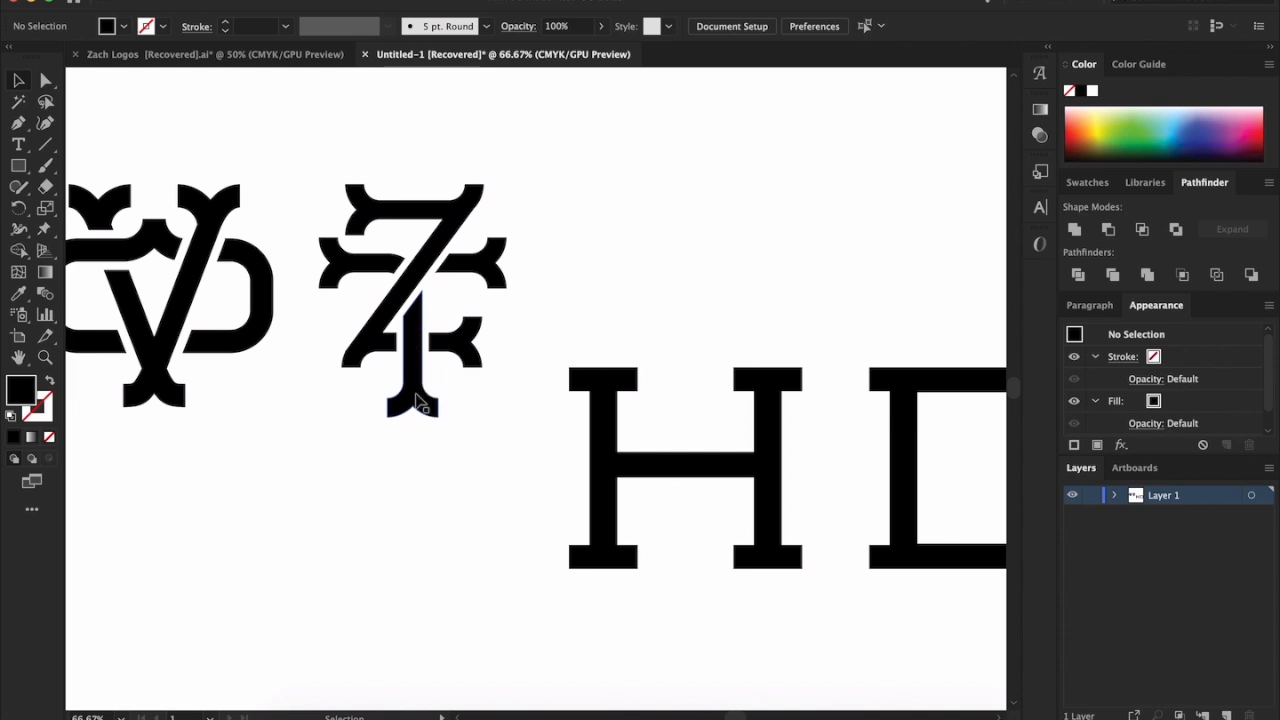
pyautogui.hscroll(5, 591, 292)
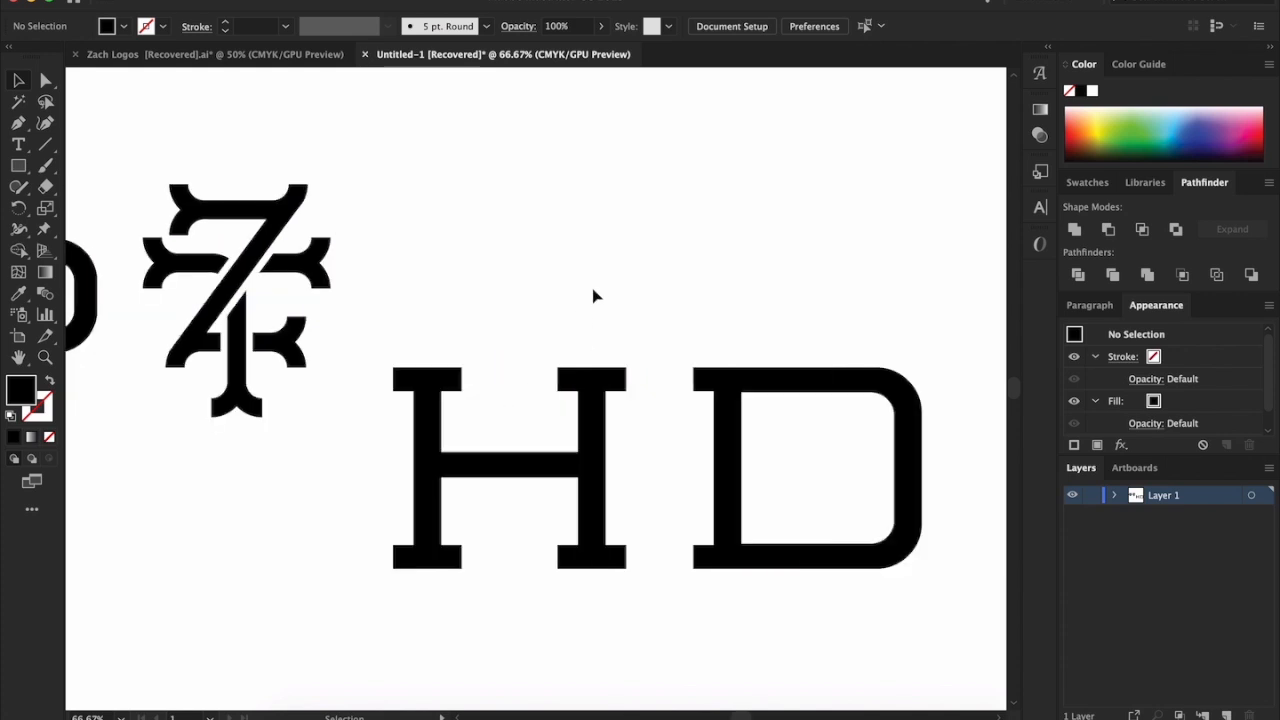
pyautogui.hscroll(-14, 577, 297)
pyautogui.hscroll(14, 409, 508)
pyautogui.hscroll(-1, 409, 508)
pyautogui.moveTo(348, 485); pyautogui.dragTo(648, 598)
pyautogui.click(649, 598)
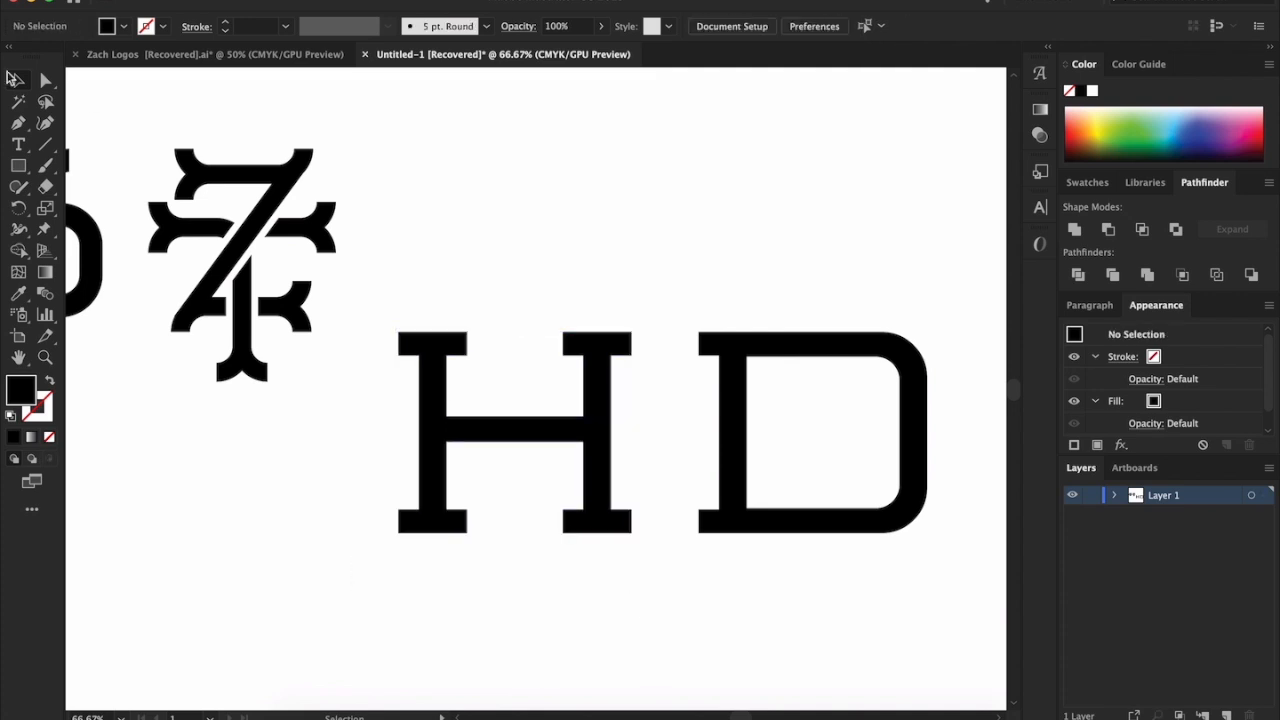
pyautogui.click(45, 82)
pyautogui.moveTo(364, 286); pyautogui.dragTo(648, 380)
pyautogui.click(593, 238)
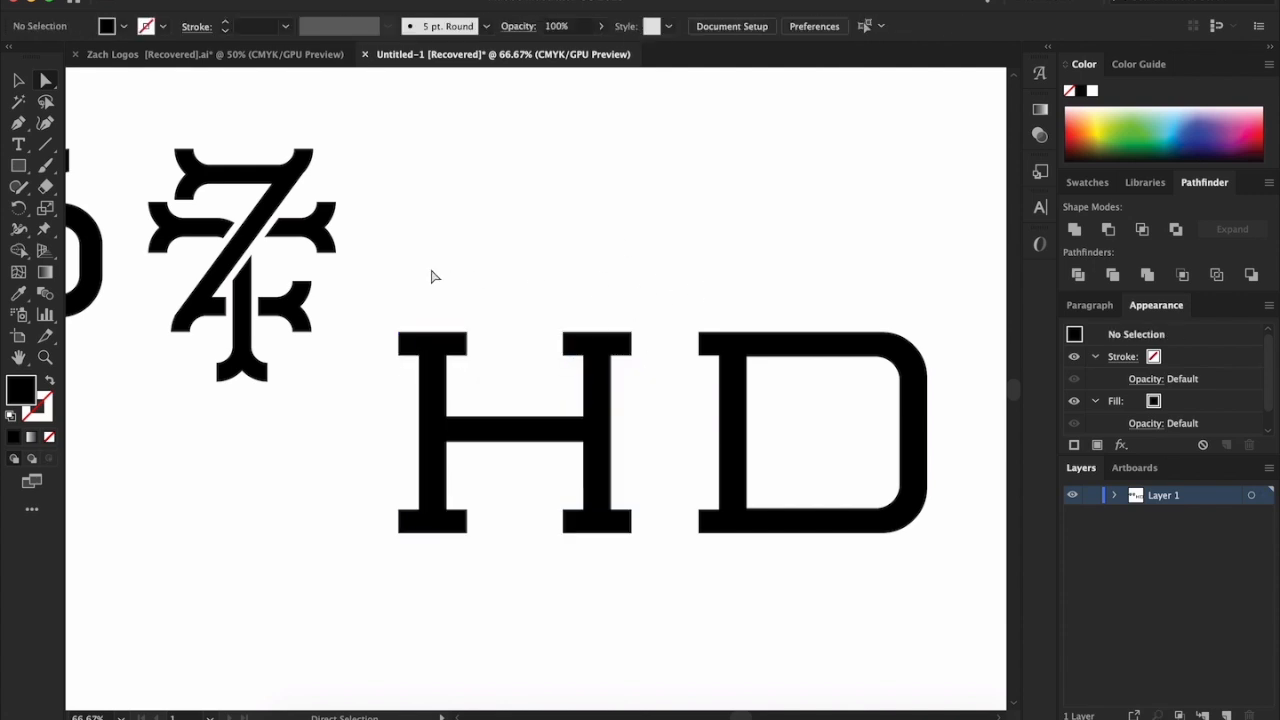
pyautogui.moveTo(371, 294); pyautogui.dragTo(652, 389)
pyautogui.click(17, 84)
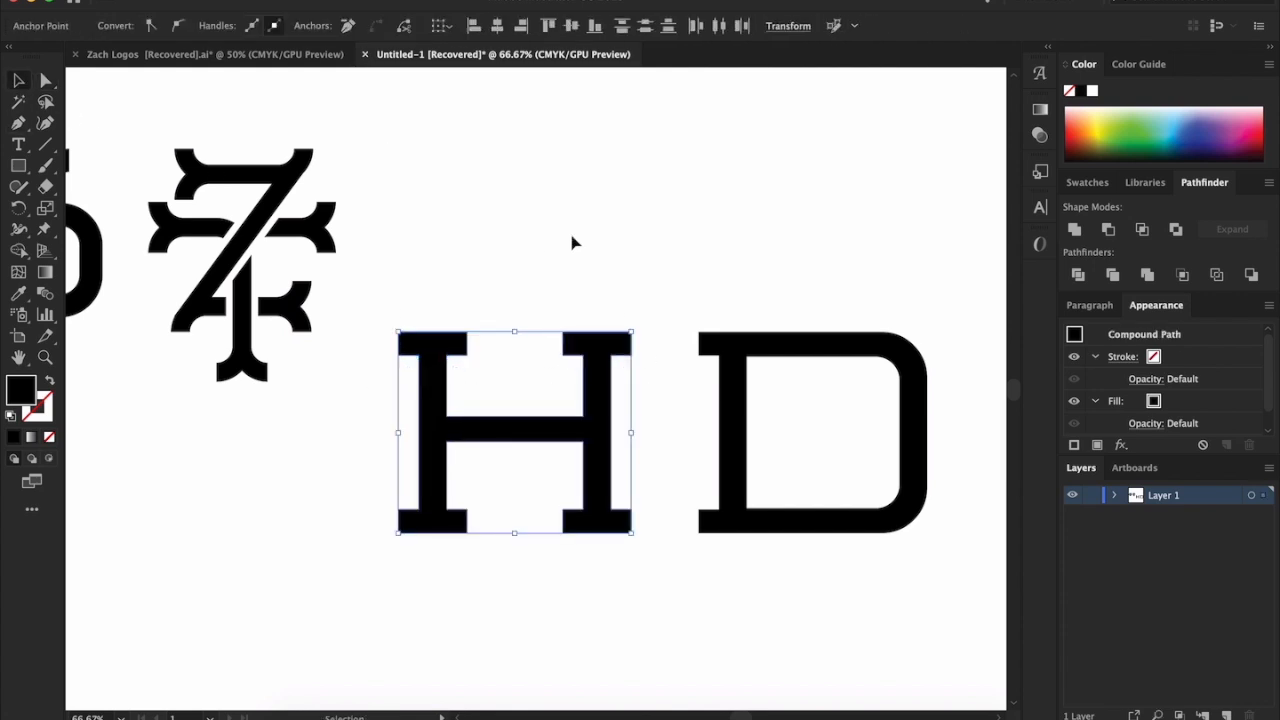
pyautogui.scroll(-4, 573, 243)
pyautogui.scroll(3, 585, 240)
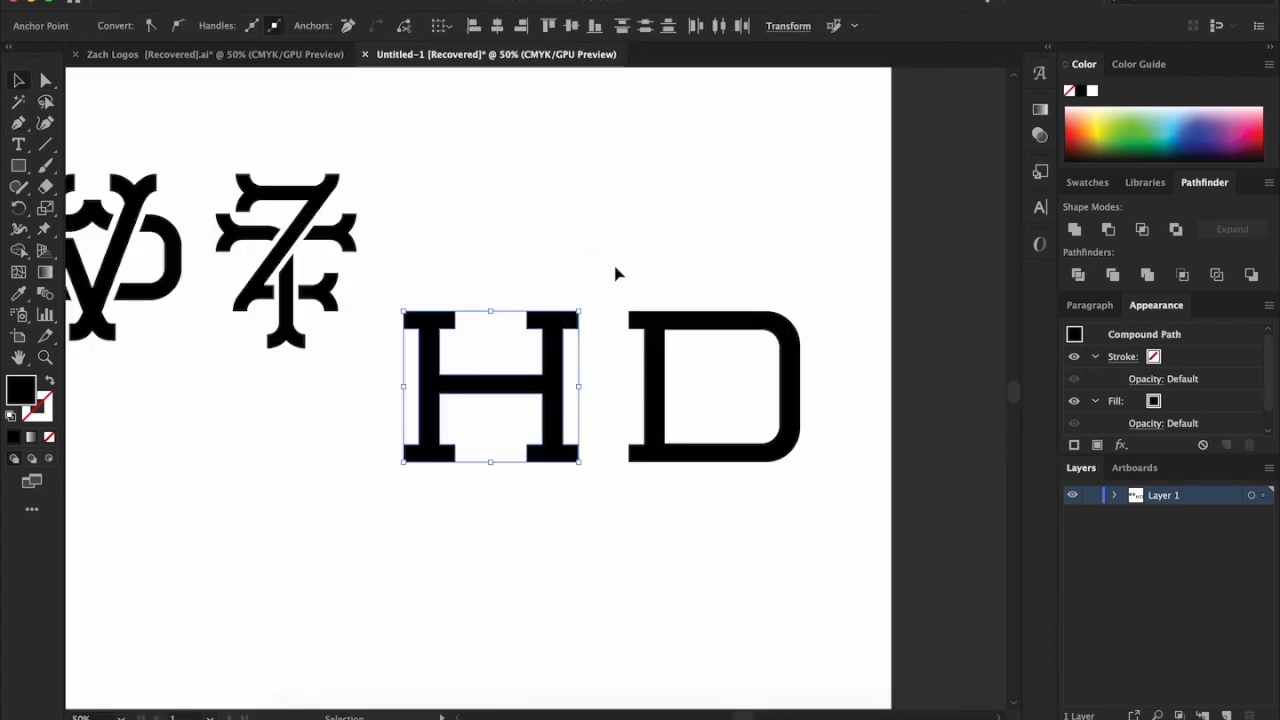
pyautogui.click(616, 273)
# Try overlapping the D with the lower-right part of the H and judge the combination beside the monograms
pyautogui.moveTo(700, 331); pyautogui.dragTo(607, 430)
pyautogui.click(765, 399)
pyautogui.hscroll(-2, 727, 428)
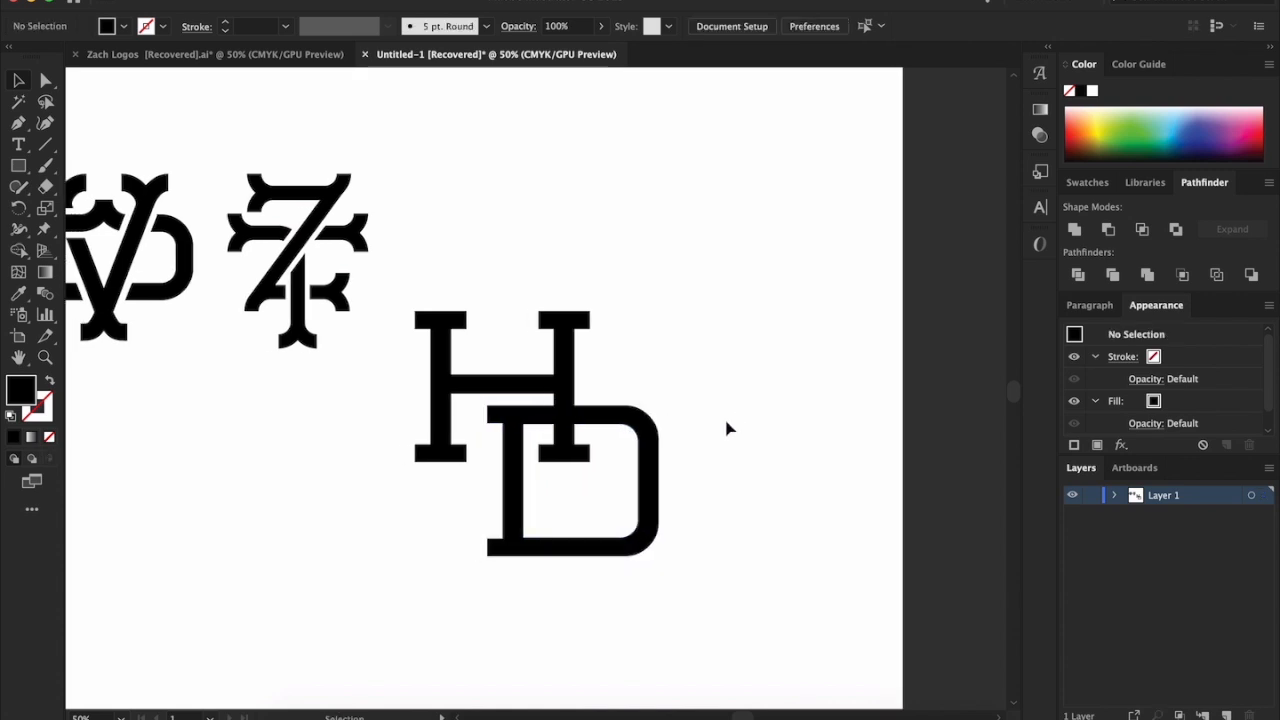
pyautogui.hscroll(-2, 727, 428)
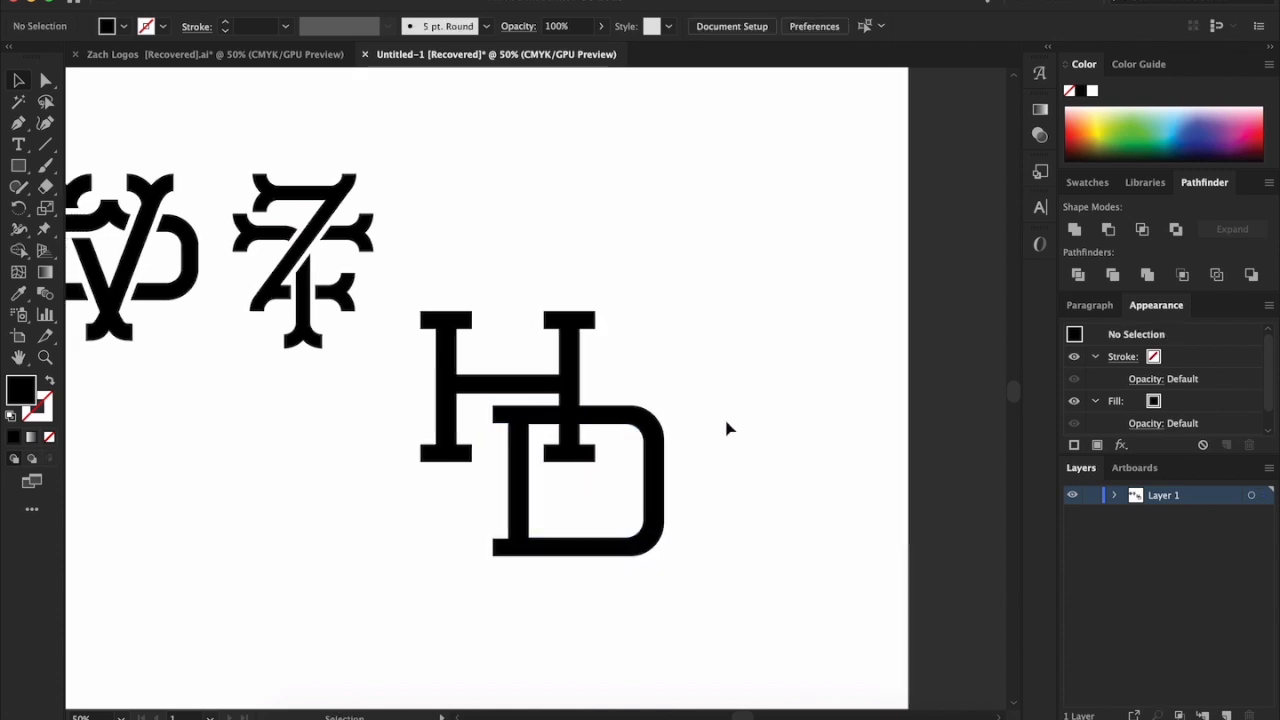
pyautogui.scroll(1, 727, 428)
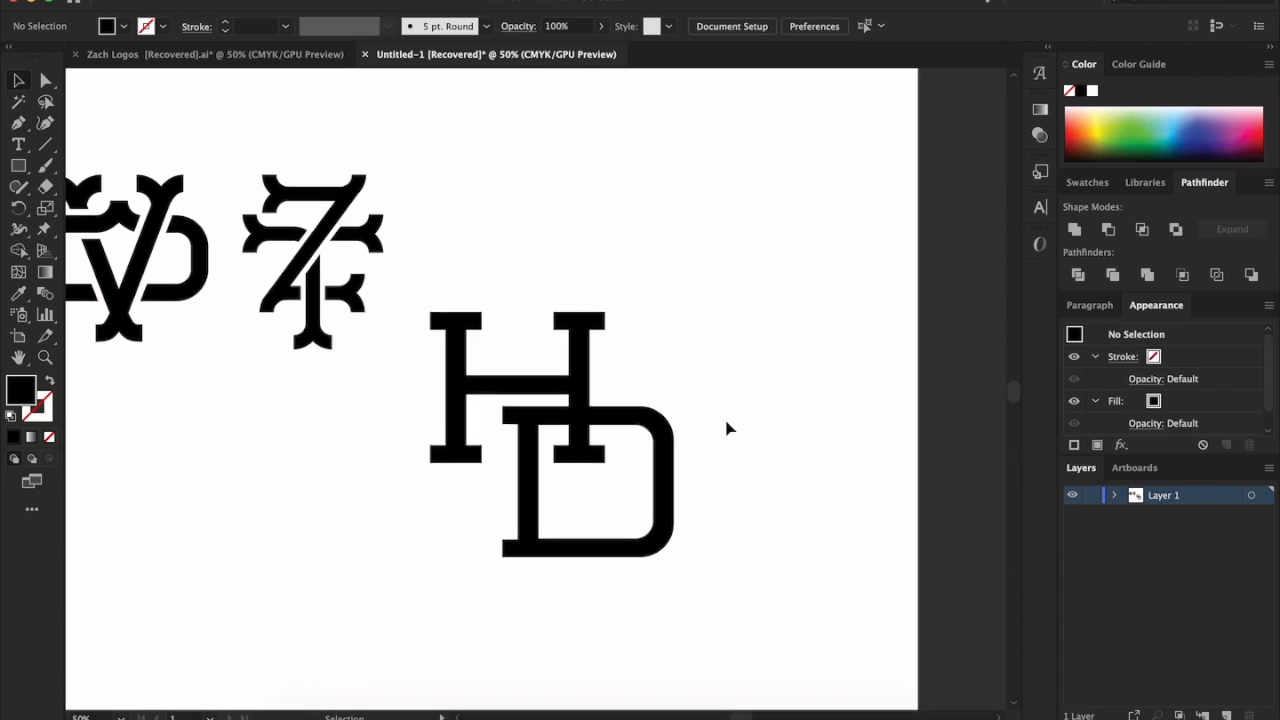
pyautogui.scroll(1, 711, 420)
# Try stacking the D directly over the H, and return it to the right side of the H
pyautogui.moveTo(660, 437)
pyautogui.mouseDown()
pyautogui.moveTo(646, 440)
pyautogui.moveTo(658, 437)
pyautogui.moveTo(657, 391)
pyautogui.moveTo(629, 337)
pyautogui.moveTo(580, 342)
pyautogui.mouseUp()
pyautogui.hscroll(-1, 651, 437)
pyautogui.scroll(1, 651, 437)
pyautogui.click(718, 396)
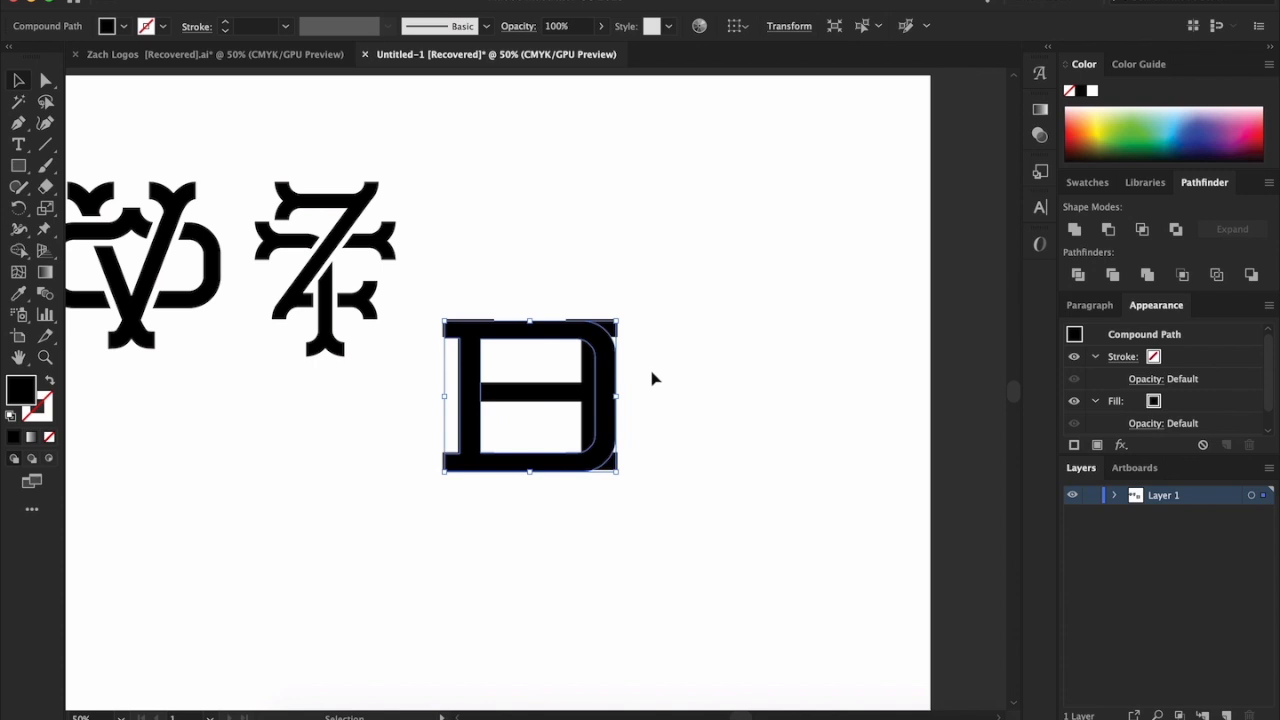
pyautogui.moveTo(612, 390); pyautogui.dragTo(798, 392)
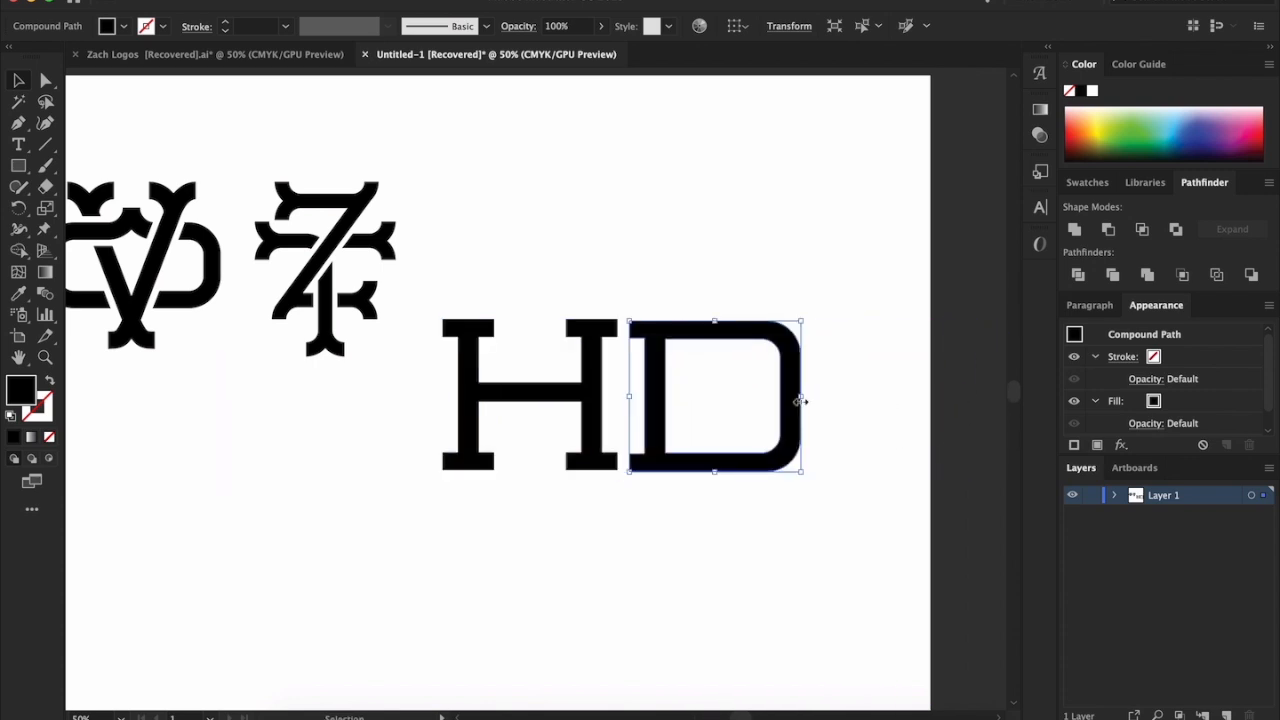
pyautogui.click(808, 507)
# Try further overlapping arrangements of the H and D, ending with the D across the H's lower-right leg
pyautogui.moveTo(789, 451); pyautogui.dragTo(824, 452)
pyautogui.click(783, 522)
pyautogui.moveTo(731, 470); pyautogui.dragTo(449, 423)
pyautogui.moveTo(545, 350); pyautogui.dragTo(674, 497)
pyautogui.click(414, 282)
pyautogui.moveTo(505, 398); pyautogui.dragTo(492, 398)
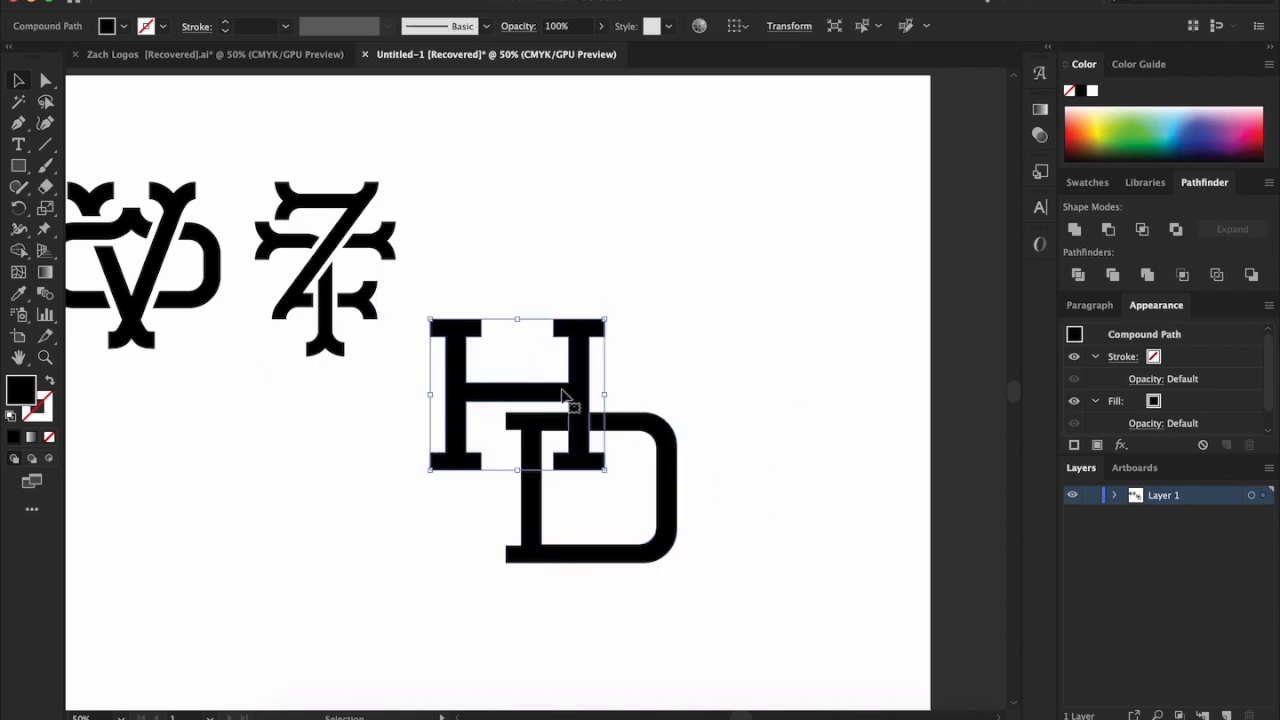
pyautogui.click(734, 360)
pyautogui.moveTo(652, 430); pyautogui.dragTo(643, 436)
pyautogui.click(778, 405)
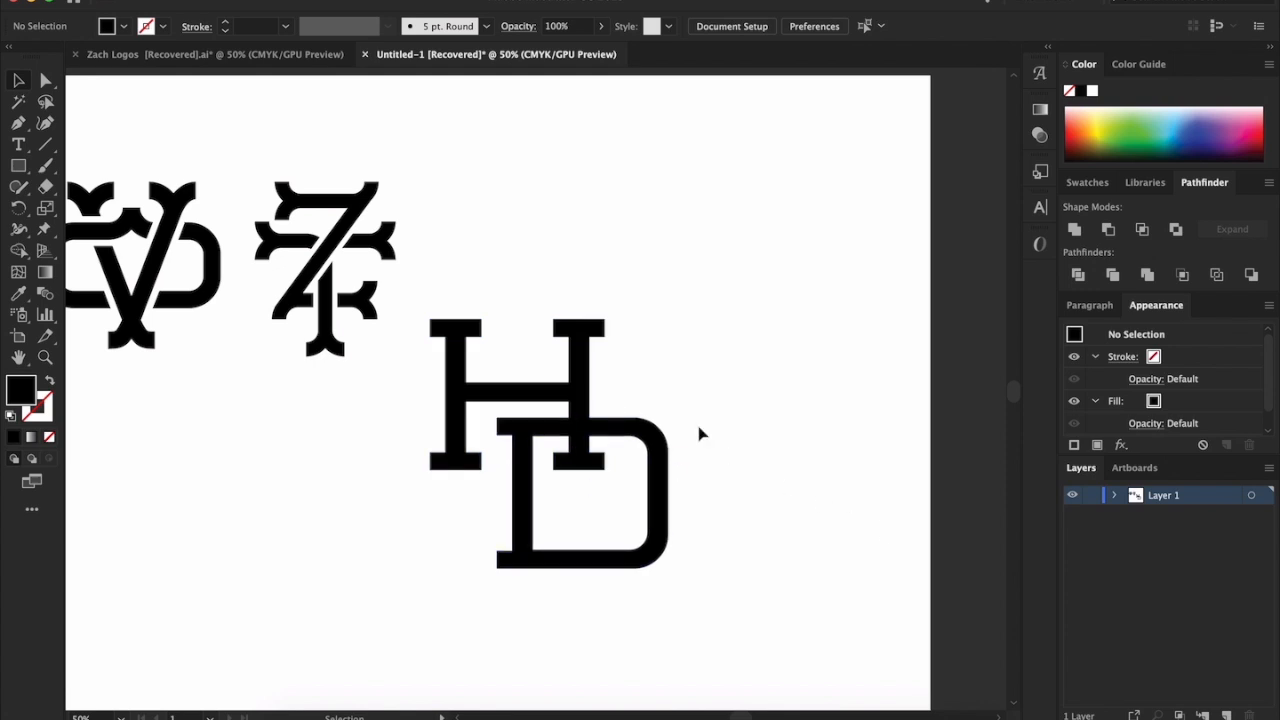
# Separate the two letters and set the D level with the H, close to its right side
pyautogui.moveTo(500, 457); pyautogui.dragTo(671, 388)
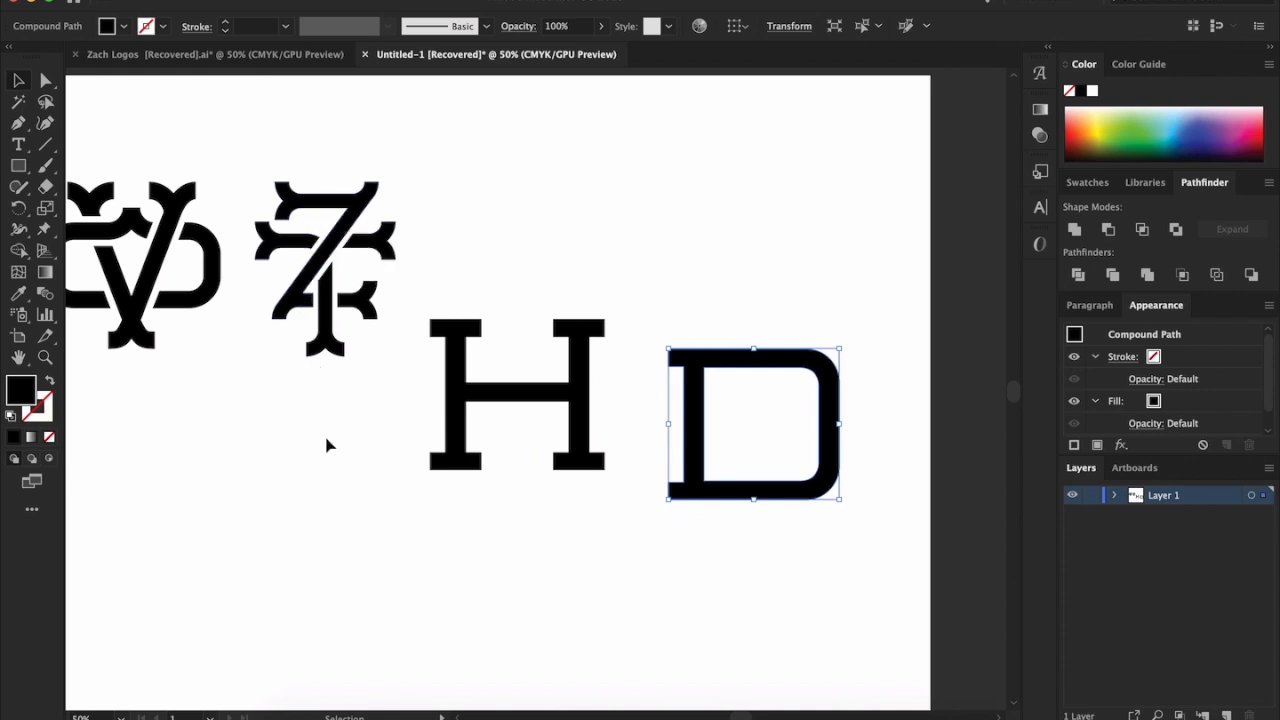
pyautogui.moveTo(583, 414); pyautogui.dragTo(551, 492)
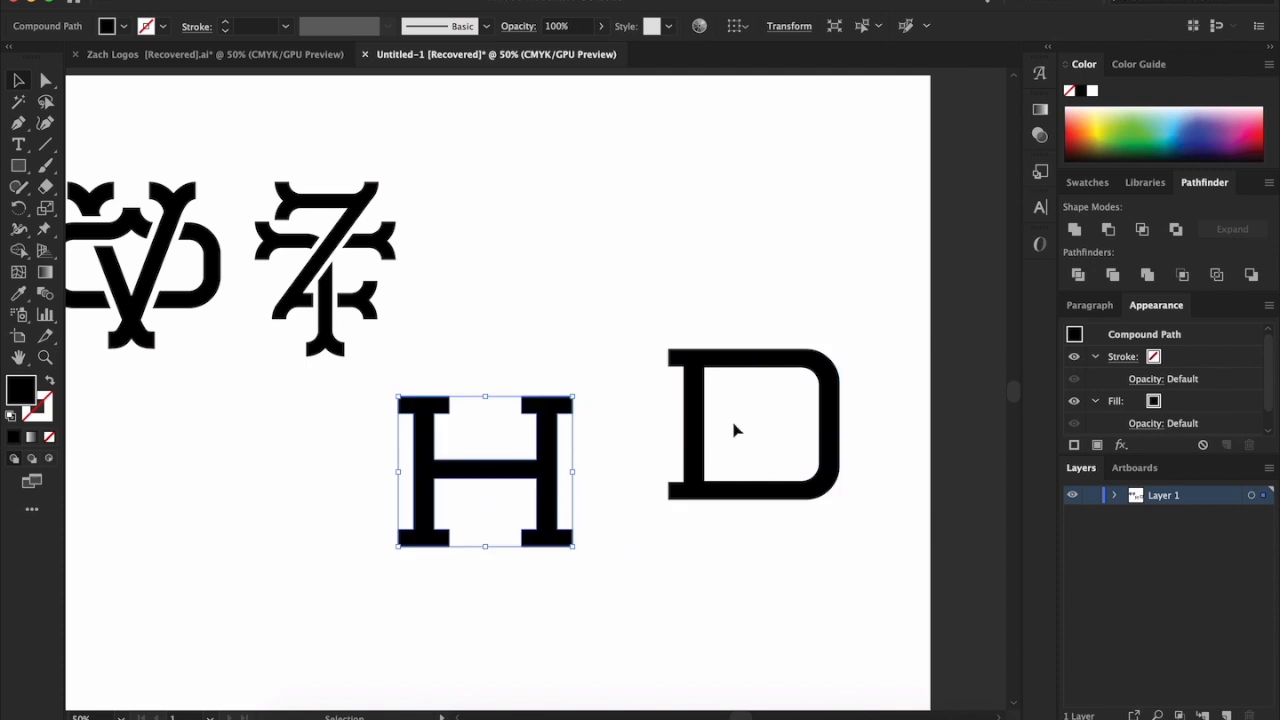
pyautogui.moveTo(697, 430); pyautogui.dragTo(619, 477)
pyautogui.click(609, 337)
# Lower the D's upper anchor points to shorten the letter to about four fifths of the H's height
pyautogui.click(45, 81)
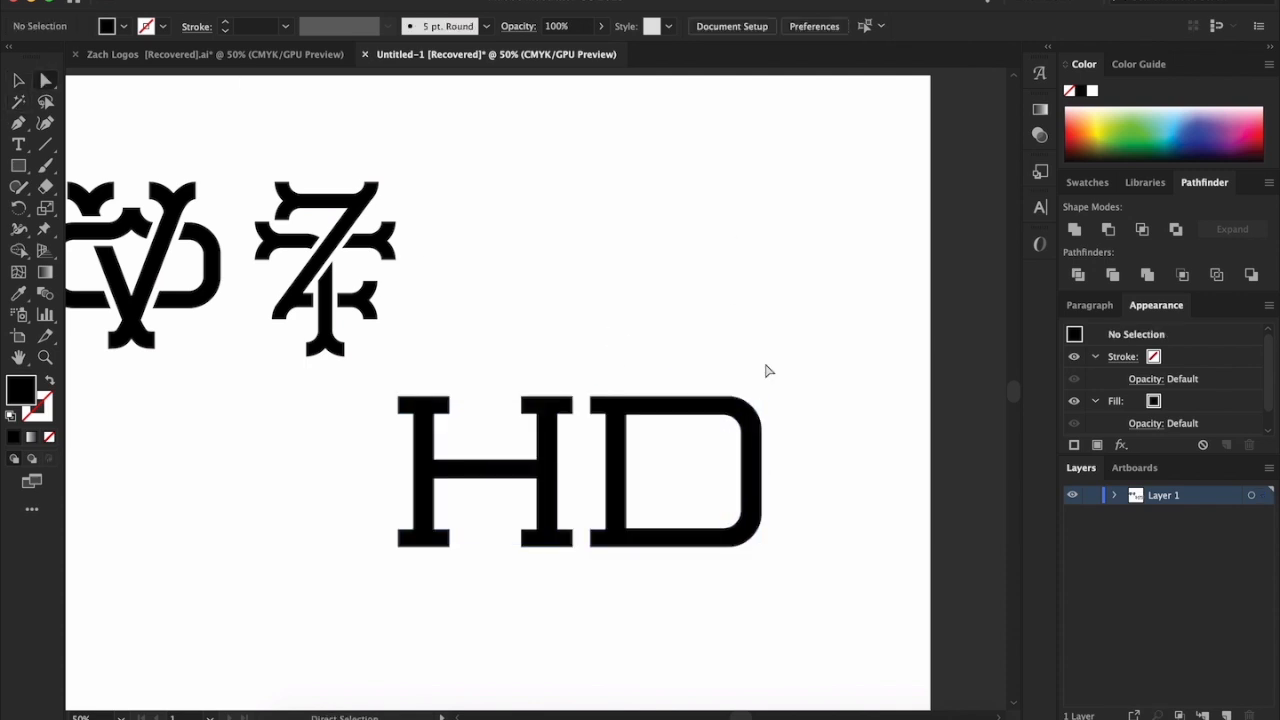
pyautogui.moveTo(613, 445); pyautogui.dragTo(836, 474)
pyautogui.press('Down')
pyautogui.press('Down')
pyautogui.press('Down')
pyautogui.press('Down')
pyautogui.press('Down')
pyautogui.press('Down')
pyautogui.press('Down')
pyautogui.press('Down')
pyautogui.press('Down')
pyautogui.press('Down')
pyautogui.press('Down')
pyautogui.press('Down')
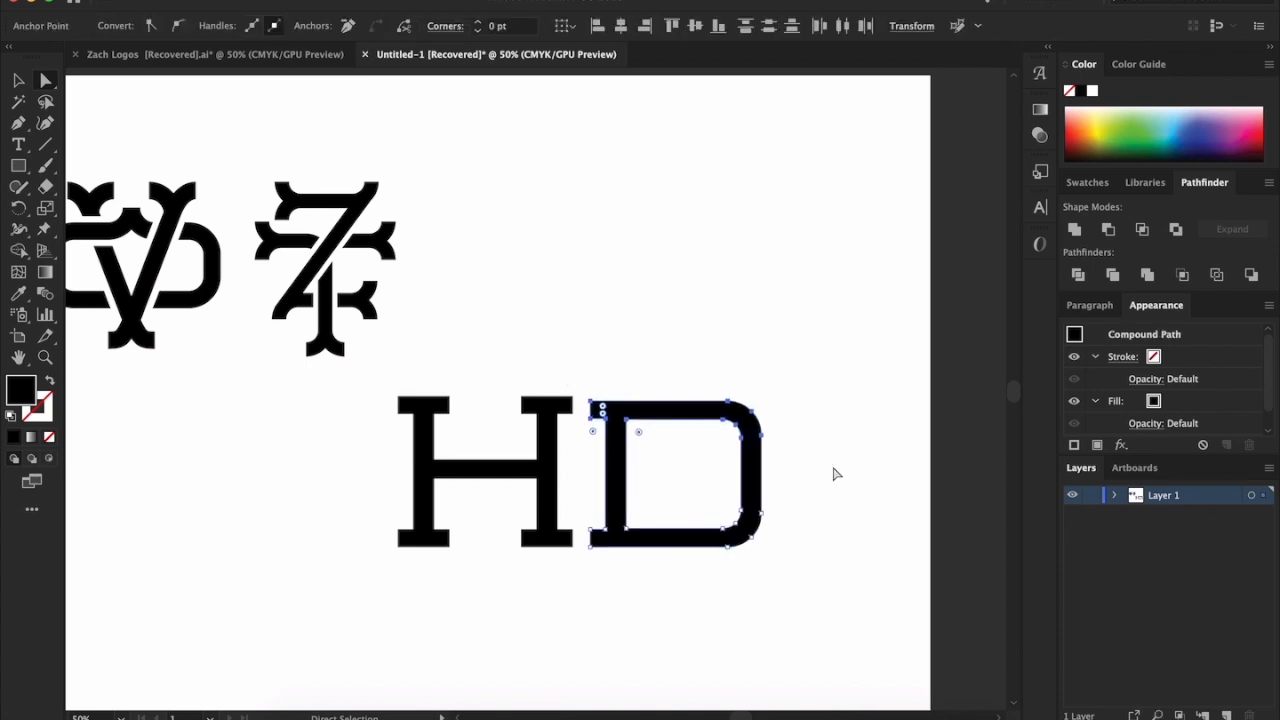
pyautogui.press('Down')
pyautogui.press('Down')
pyautogui.press('Down')
pyautogui.press('Down')
pyautogui.press('Down')
pyautogui.press('Down')
pyautogui.press('Down')
pyautogui.press('Down')
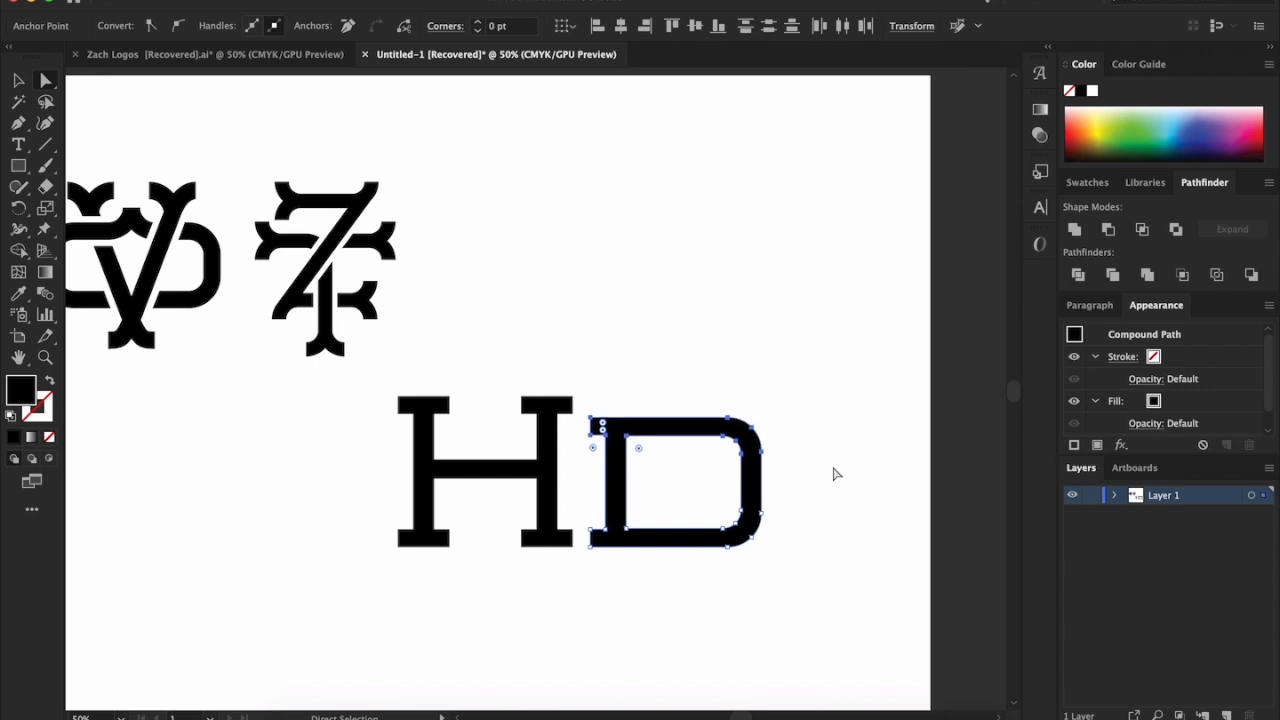
pyautogui.press('Down')
pyautogui.press('Down')
pyautogui.press('Down')
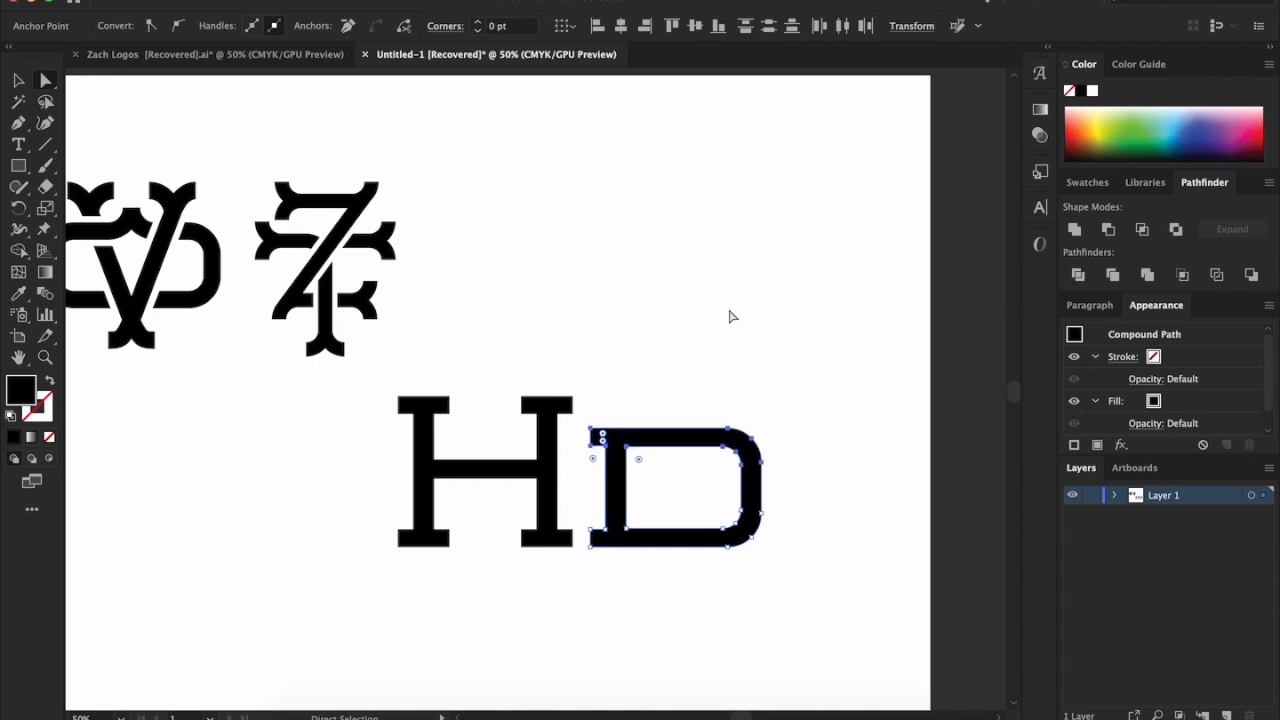
pyautogui.click(407, 102)
# Shift the anchor points of the D's curved right side outward, widening the letter to about 1.25 times its width
pyautogui.click(51, 86)
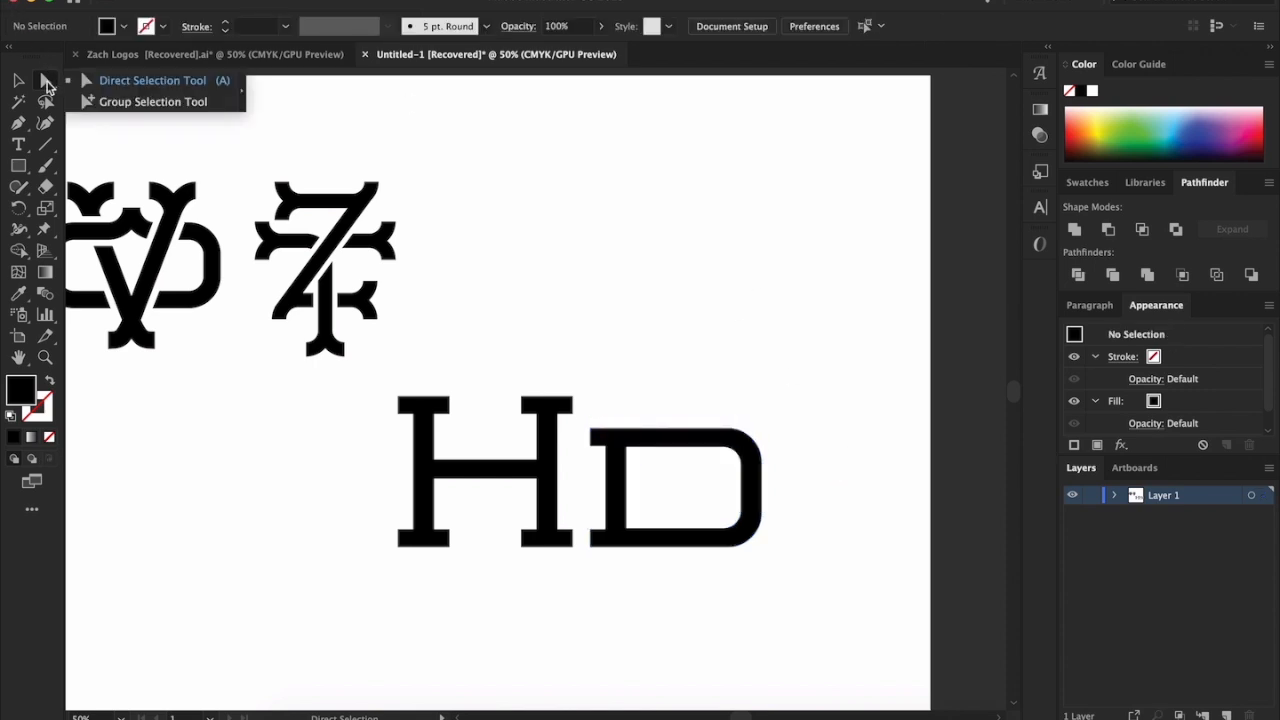
pyautogui.moveTo(640, 476); pyautogui.dragTo(816, 496)
pyautogui.click(716, 462)
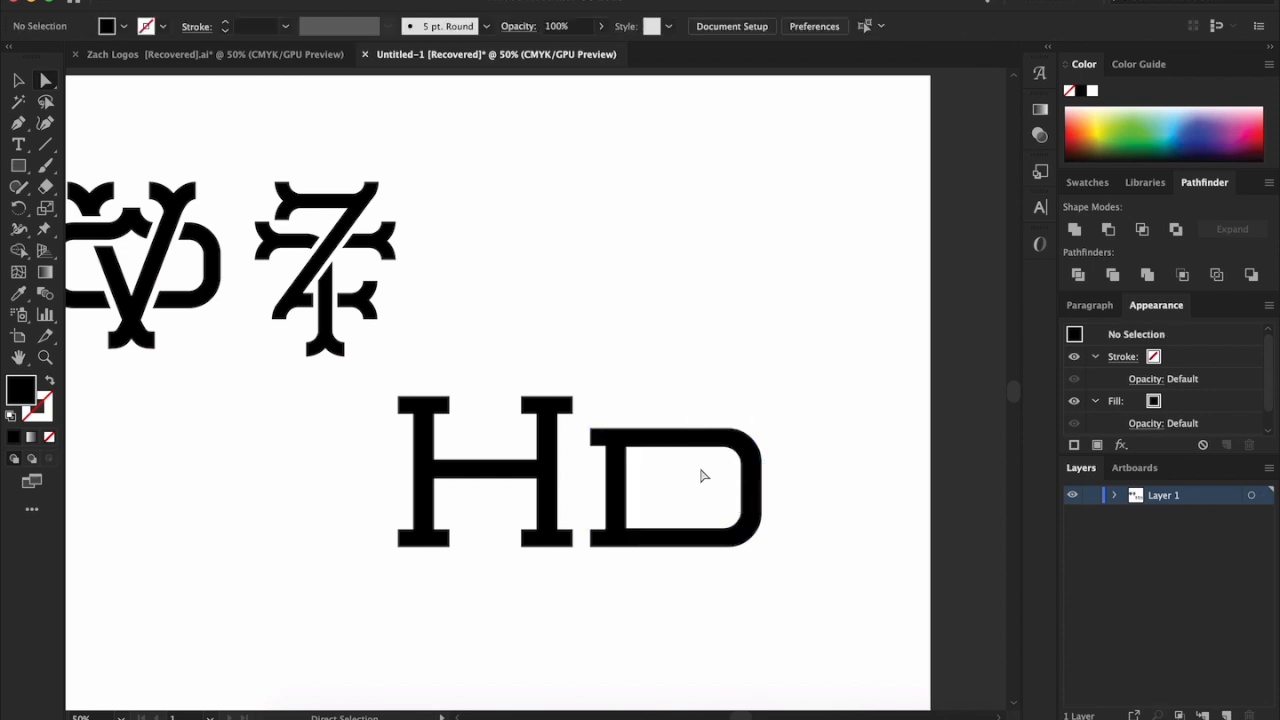
pyautogui.moveTo(700, 485); pyautogui.dragTo(812, 565)
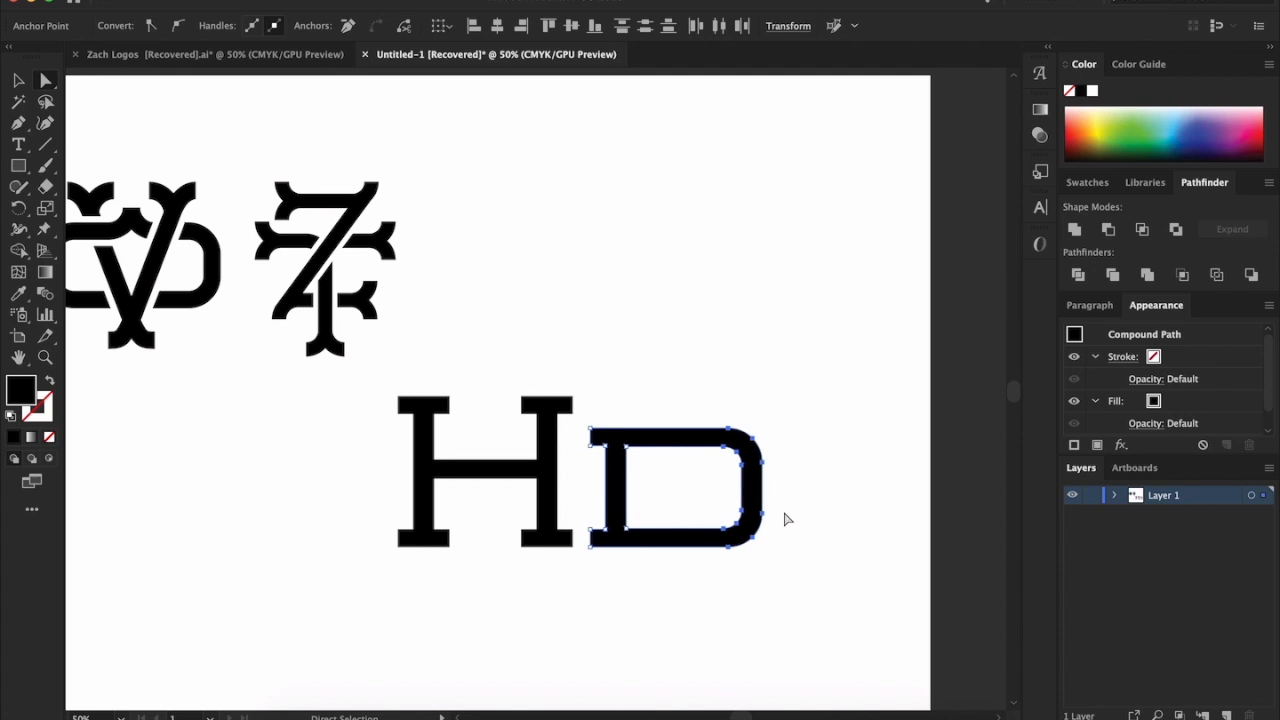
pyautogui.press('Right')
pyautogui.press('Right')
pyautogui.press('Right')
pyautogui.press('Right')
pyautogui.press('Right')
pyautogui.press('Right')
pyautogui.press('Right')
pyautogui.press('Right')
pyautogui.press('Right')
pyautogui.press('Right')
pyautogui.press('Right')
pyautogui.press('Right')
pyautogui.press('Right')
pyautogui.press('Right')
pyautogui.press('Right')
pyautogui.press('Right')
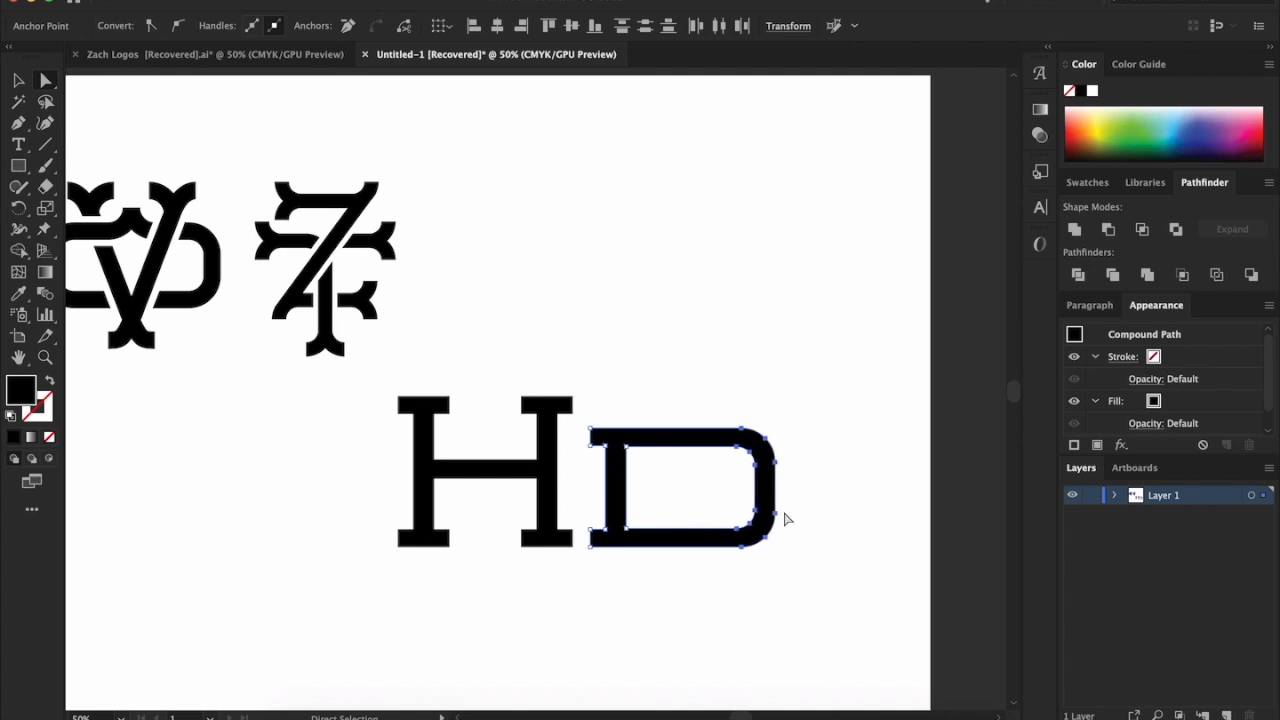
pyautogui.press('Right')
pyautogui.press('Right')
pyautogui.press('Right')
pyautogui.press('Right')
pyautogui.press('Right')
pyautogui.press('Right')
pyautogui.press('Right')
pyautogui.press('Right')
pyautogui.press('Right')
pyautogui.press('Right')
pyautogui.press('Right')
pyautogui.press('Right')
pyautogui.press('Right')
pyautogui.press('Right')
pyautogui.press('Right')
pyautogui.press('Right')
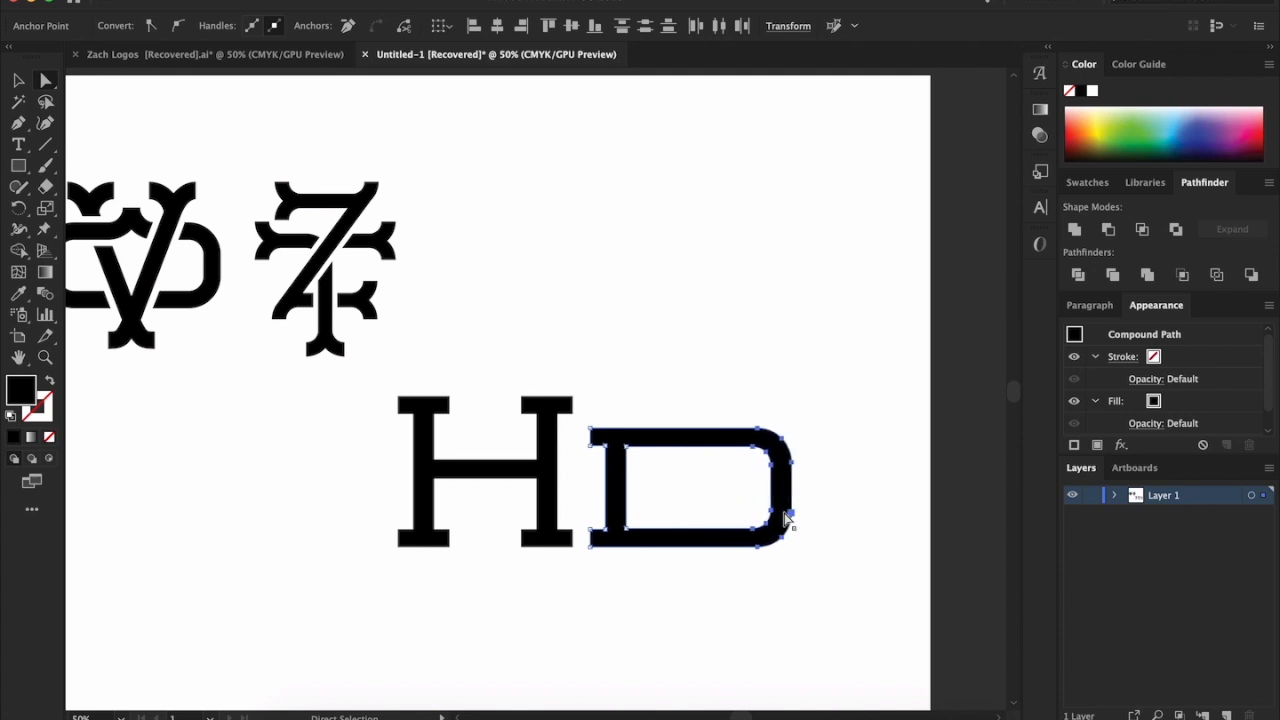
pyautogui.press('Right')
pyautogui.press('Right')
pyautogui.press('Right')
pyautogui.press('Right')
pyautogui.press('Right')
pyautogui.press('Right')
pyautogui.press('Right')
pyautogui.press('Right')
pyautogui.press('Right')
pyautogui.press('Right')
pyautogui.press('Right')
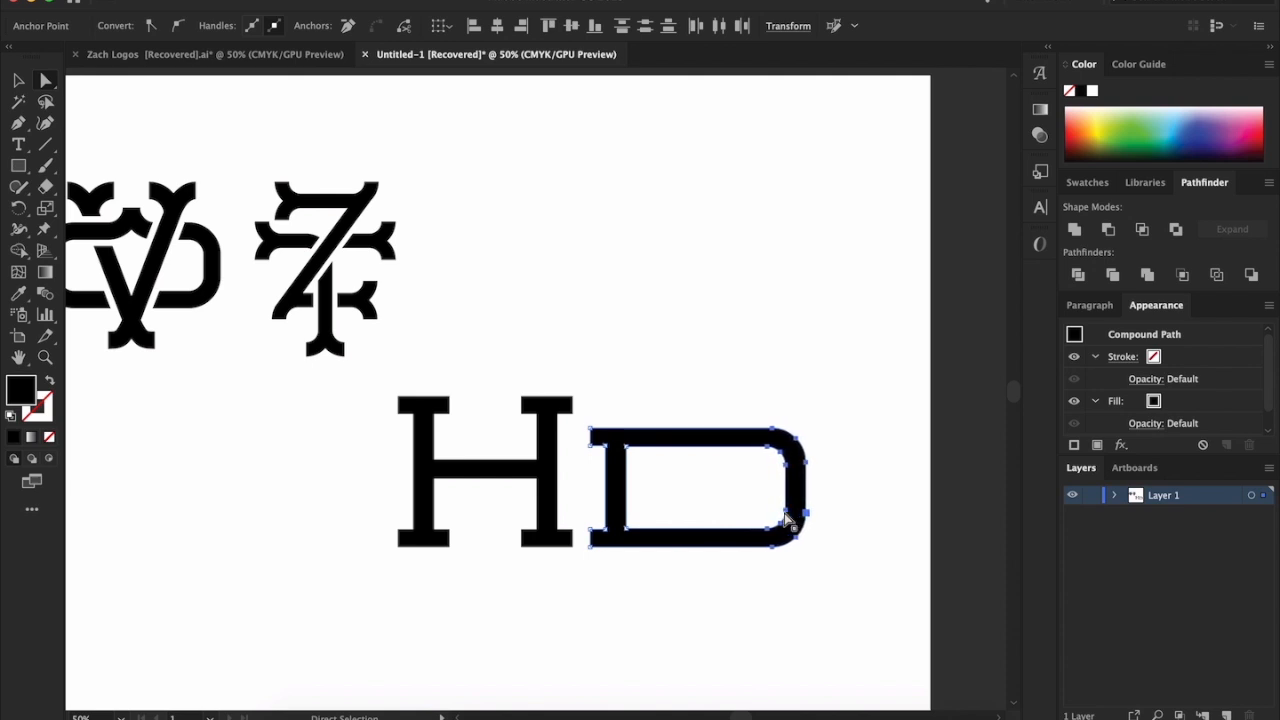
# Move the shortened, widened D farther right of the H, with its base near the H's baseline
pyautogui.click(20, 82)
pyautogui.moveTo(760, 438); pyautogui.dragTo(837, 314)
pyautogui.click(880, 631)
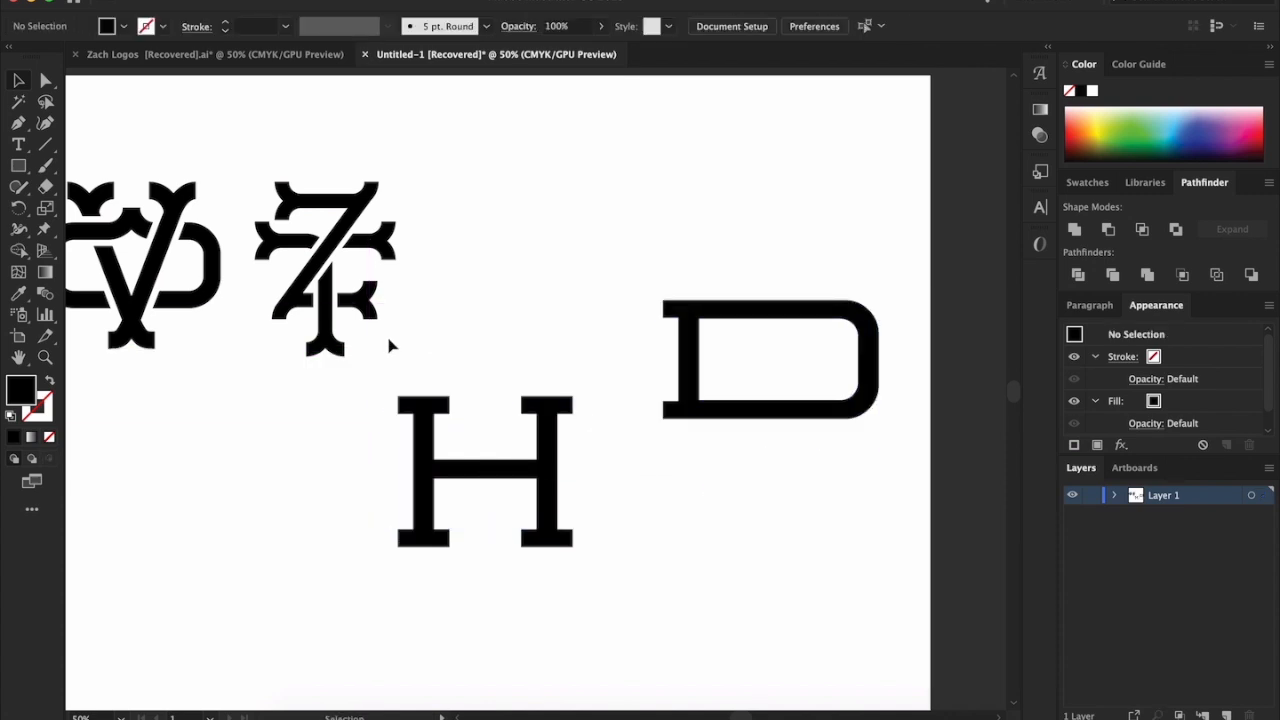
pyautogui.moveTo(737, 411); pyautogui.dragTo(737, 548)
# Raise the H's upper serifs and their anchor points, lengthening both stems above the crossbar
pyautogui.click(46, 80)
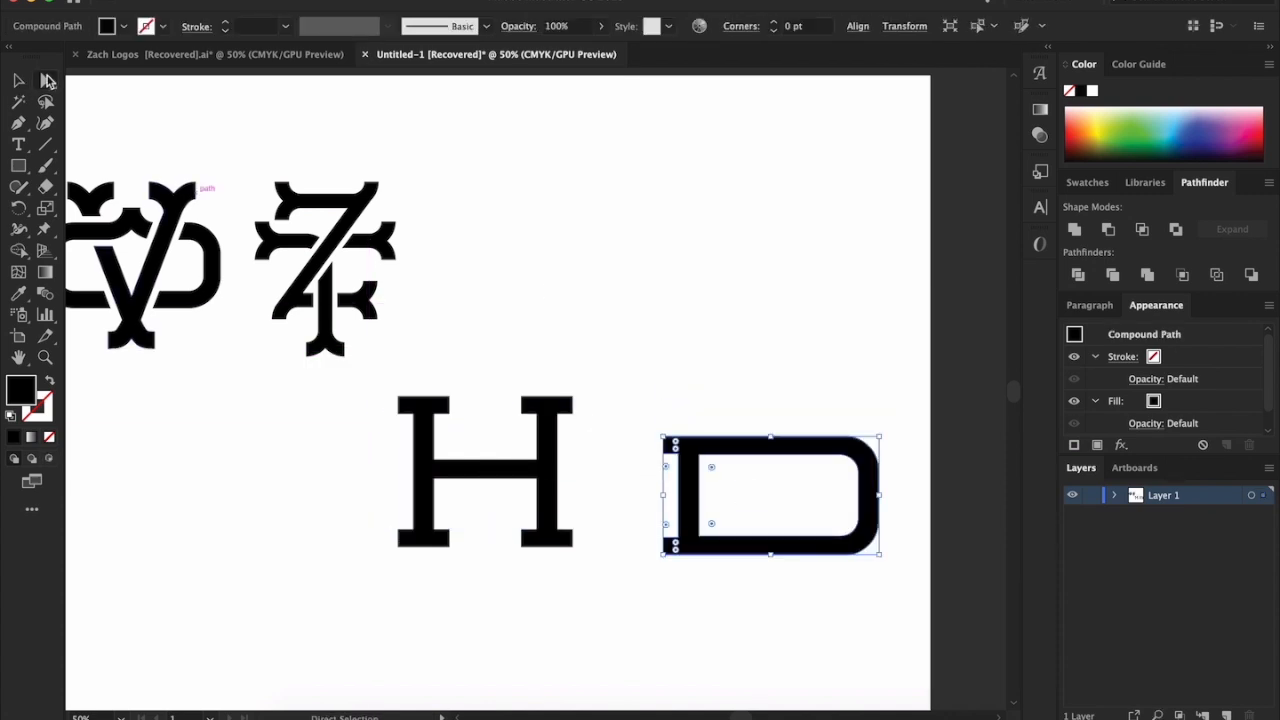
pyautogui.moveTo(374, 386); pyautogui.dragTo(606, 441)
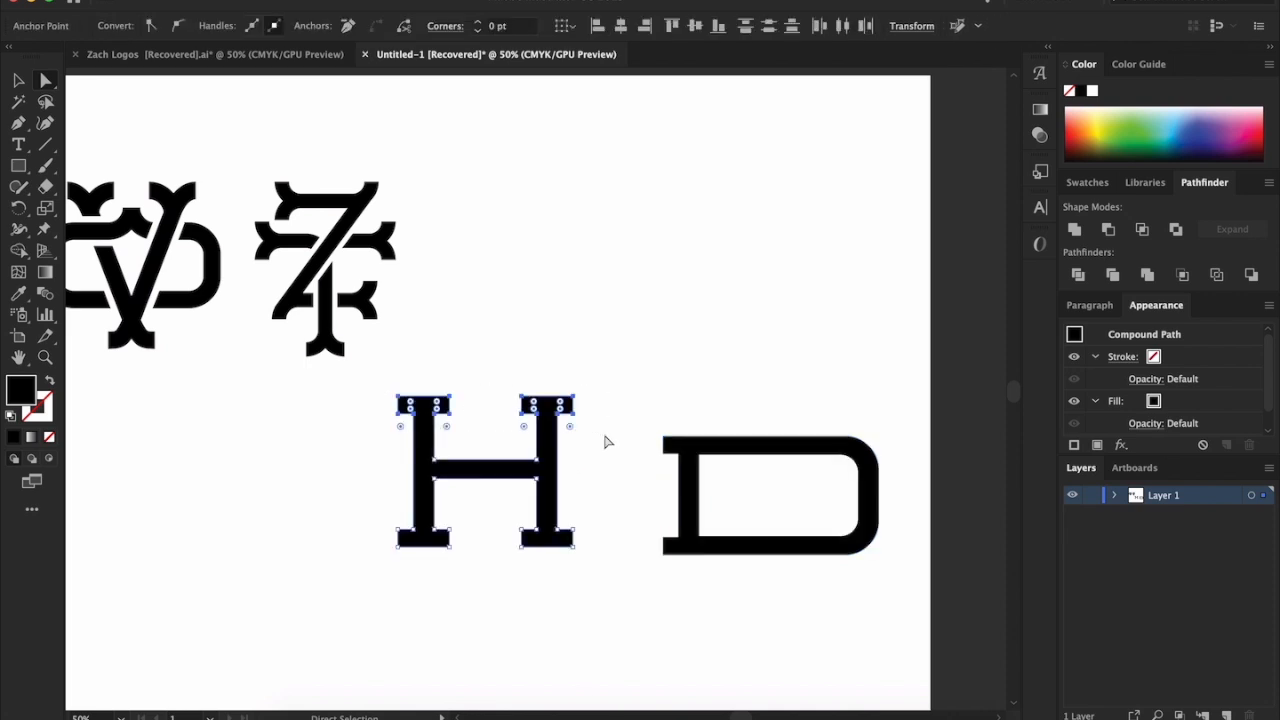
pyautogui.press('Up')
pyautogui.press('Up')
pyautogui.press('Up')
pyautogui.press('Up')
pyautogui.press('Up')
pyautogui.press('Up')
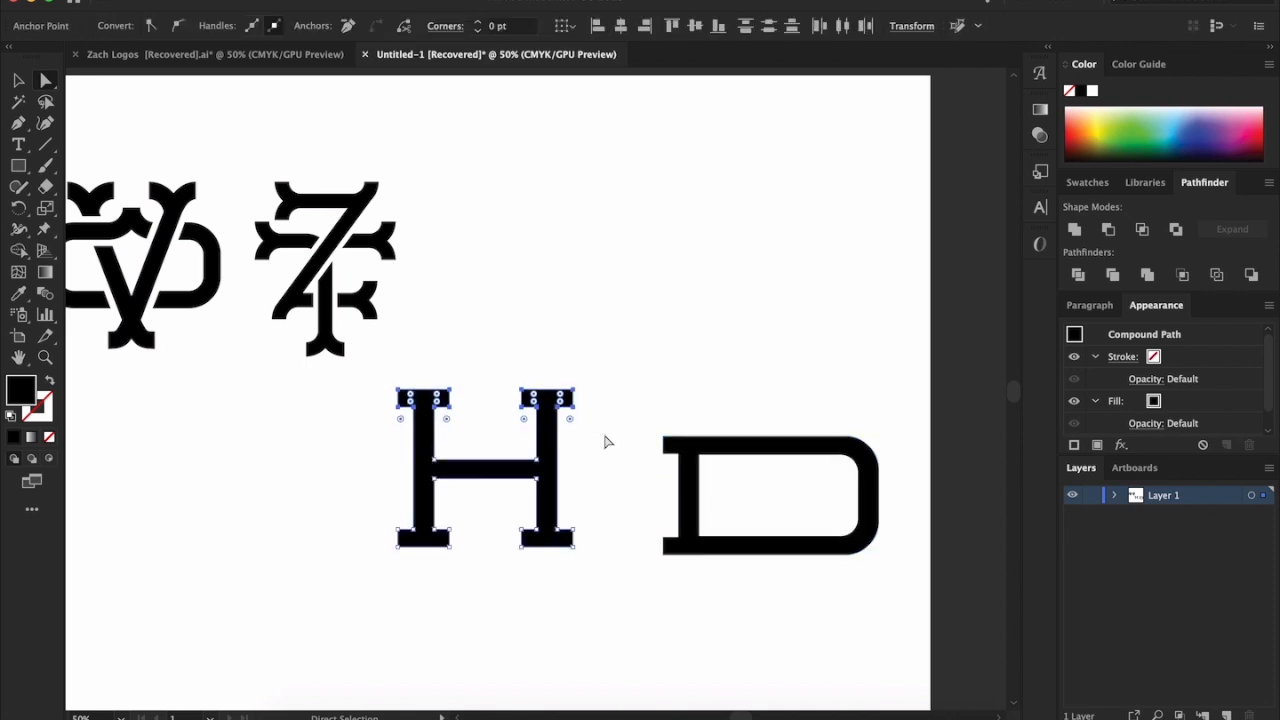
pyautogui.press('Up')
pyautogui.press('Up')
pyautogui.press('Up')
pyautogui.press('Up')
pyautogui.press('Up')
pyautogui.press('Up')
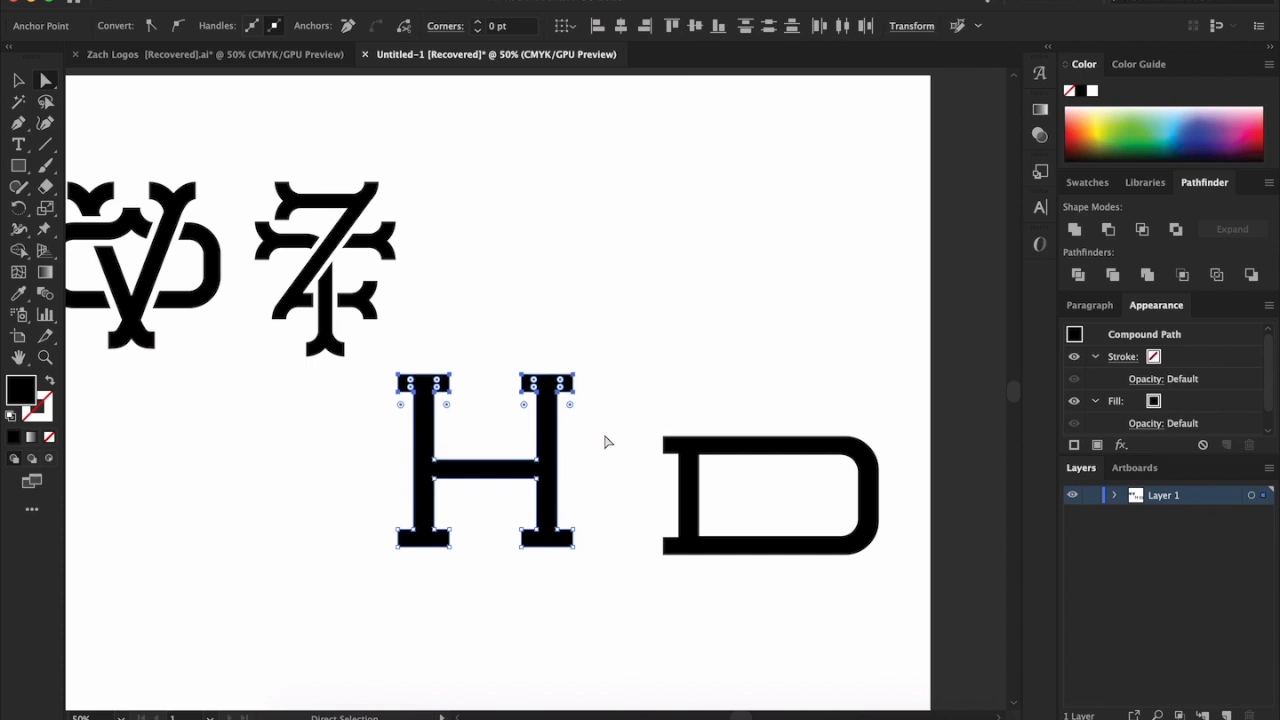
# Lower the H's bottom serifs and their anchor points, lengthening both stems below the crossbar to nearly match the upper extension
pyautogui.moveTo(328, 512); pyautogui.dragTo(574, 562)
pyautogui.moveTo(600, 625); pyautogui.dragTo(602, 622)
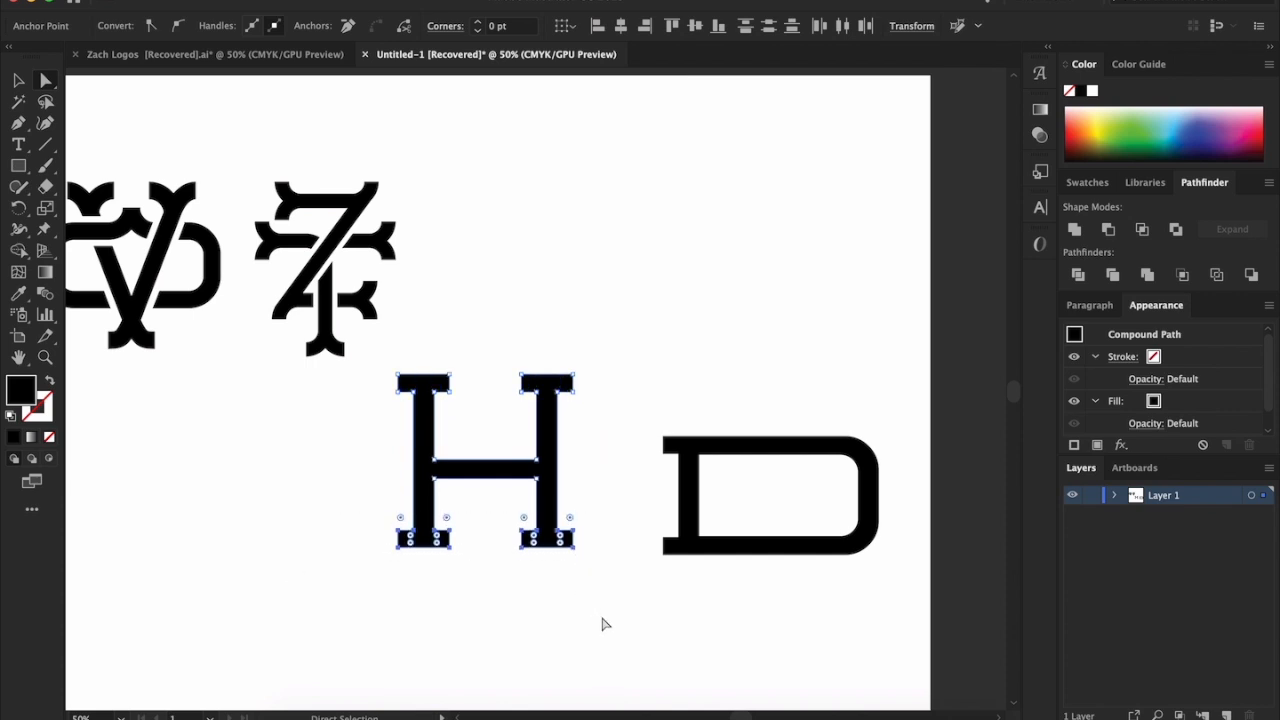
pyautogui.press('Down')
pyautogui.press('Down')
pyautogui.press('Down')
pyautogui.press('Down')
pyautogui.press('Down')
pyautogui.press('Down')
pyautogui.press('Down')
pyautogui.press('Down')
pyautogui.press('Down')
pyautogui.press('Down')
pyautogui.press('Down')
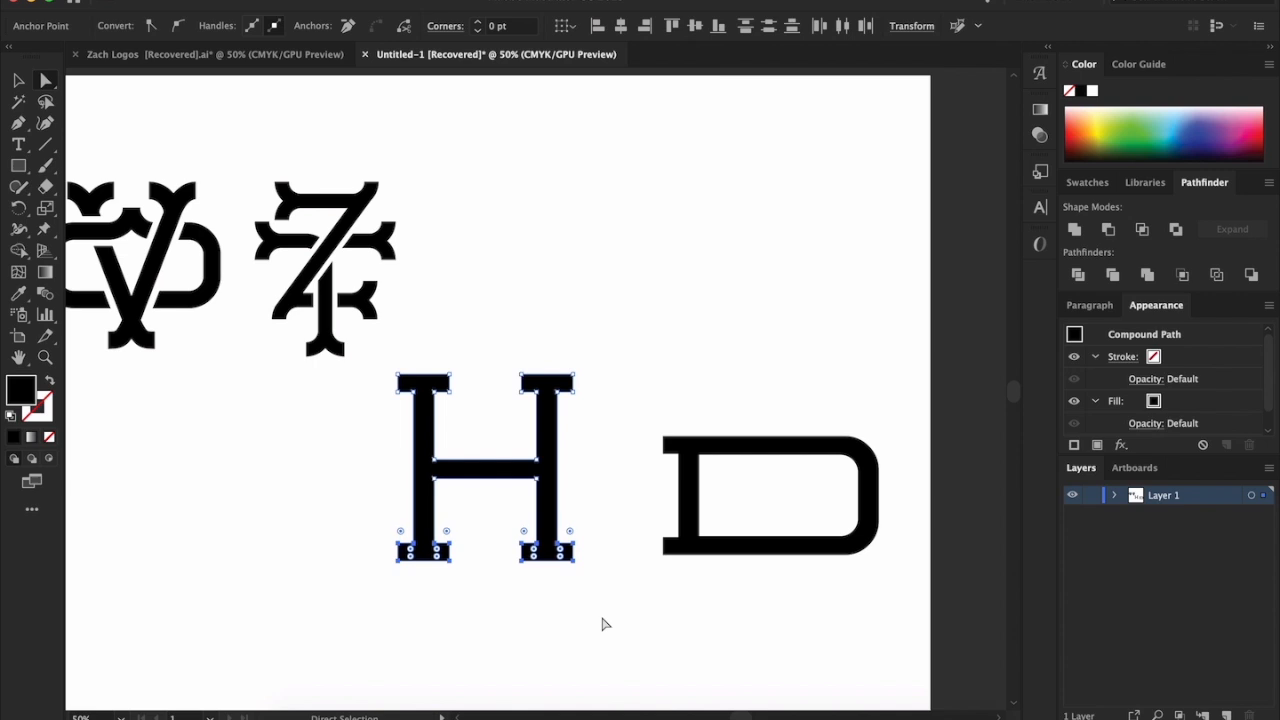
pyautogui.click(502, 338)
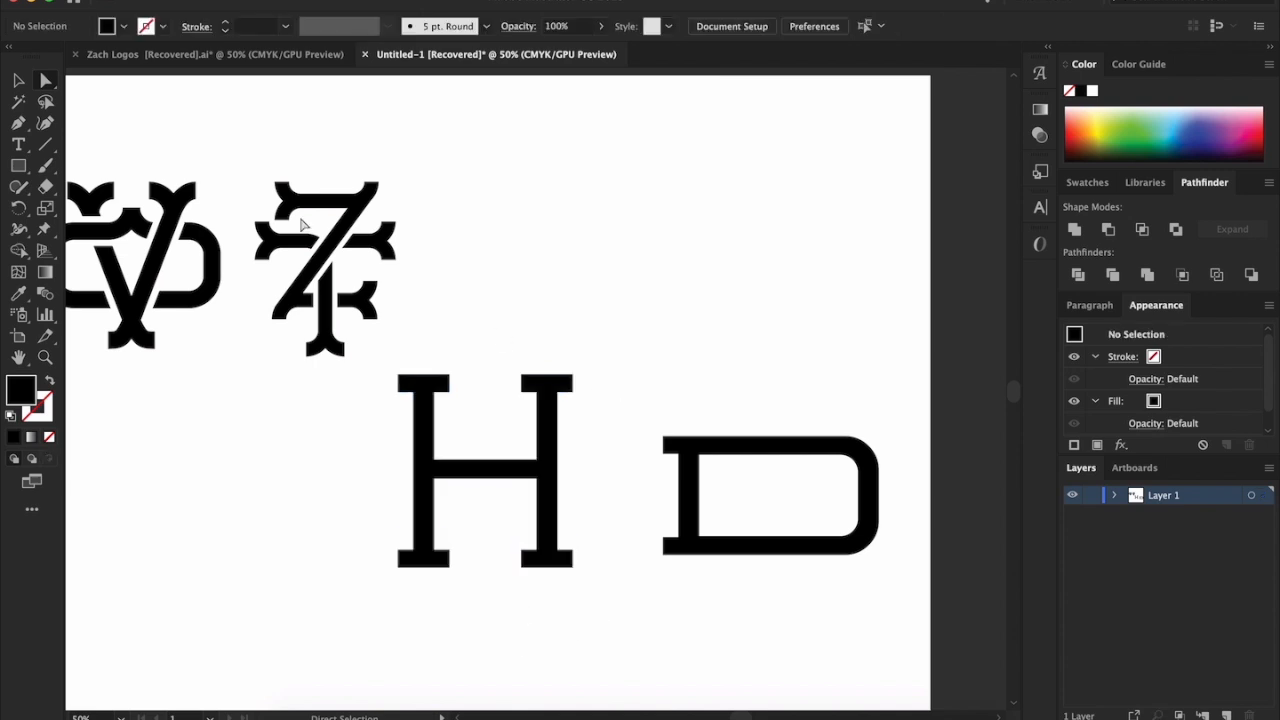
# Try the D centred over the lengthened H, and move it back out to the right of the H
pyautogui.click(20, 84)
pyautogui.moveTo(771, 457); pyautogui.dragTo(485, 434)
pyautogui.press('Left')
pyautogui.press('Left')
pyautogui.press('Left')
pyautogui.press('Left')
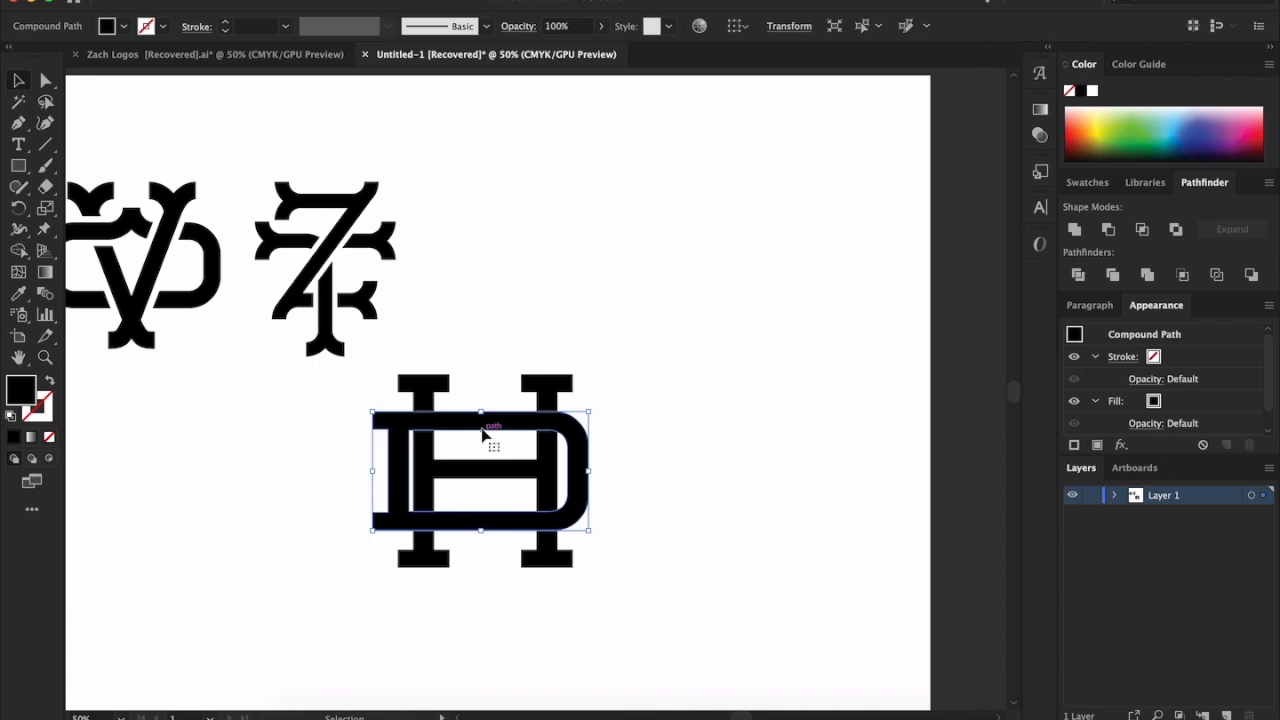
pyautogui.moveTo(438, 428); pyautogui.dragTo(759, 428)
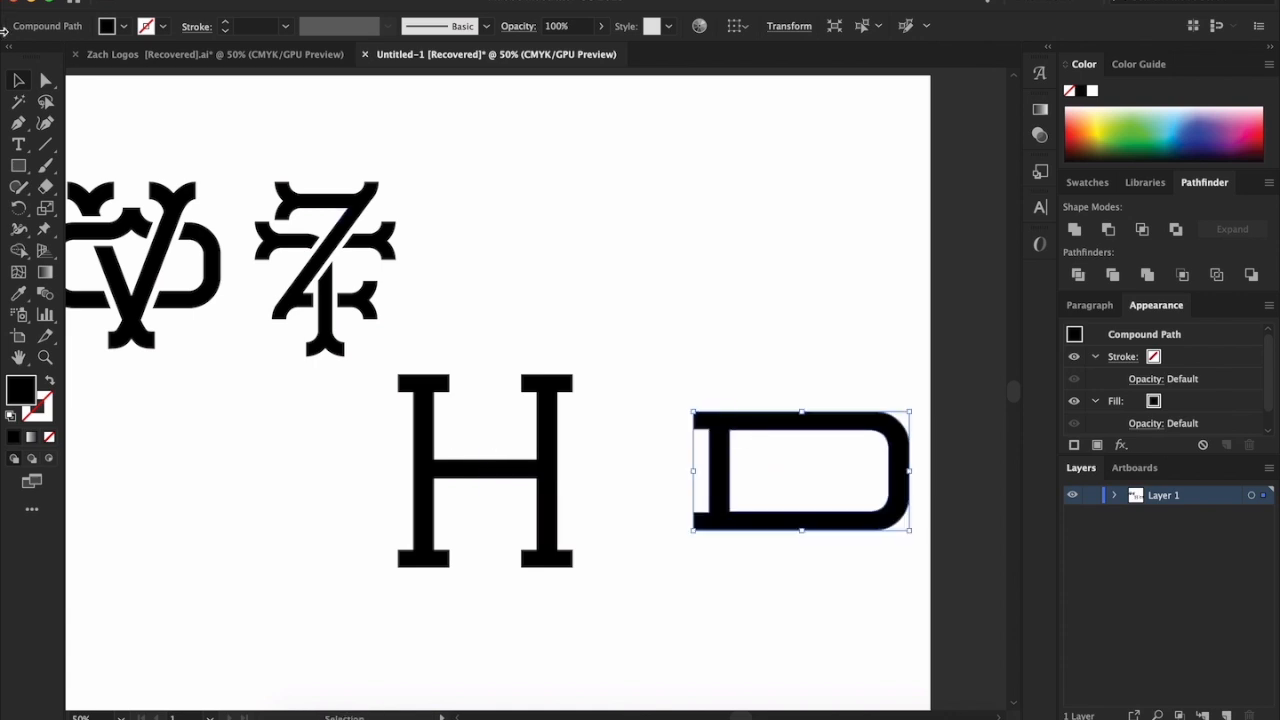
# Shift the anchor points of the D's curved right side outward, widening the letter to about 1.2 times its width
pyautogui.click(48, 77)
pyautogui.moveTo(816, 345); pyautogui.dragTo(944, 632)
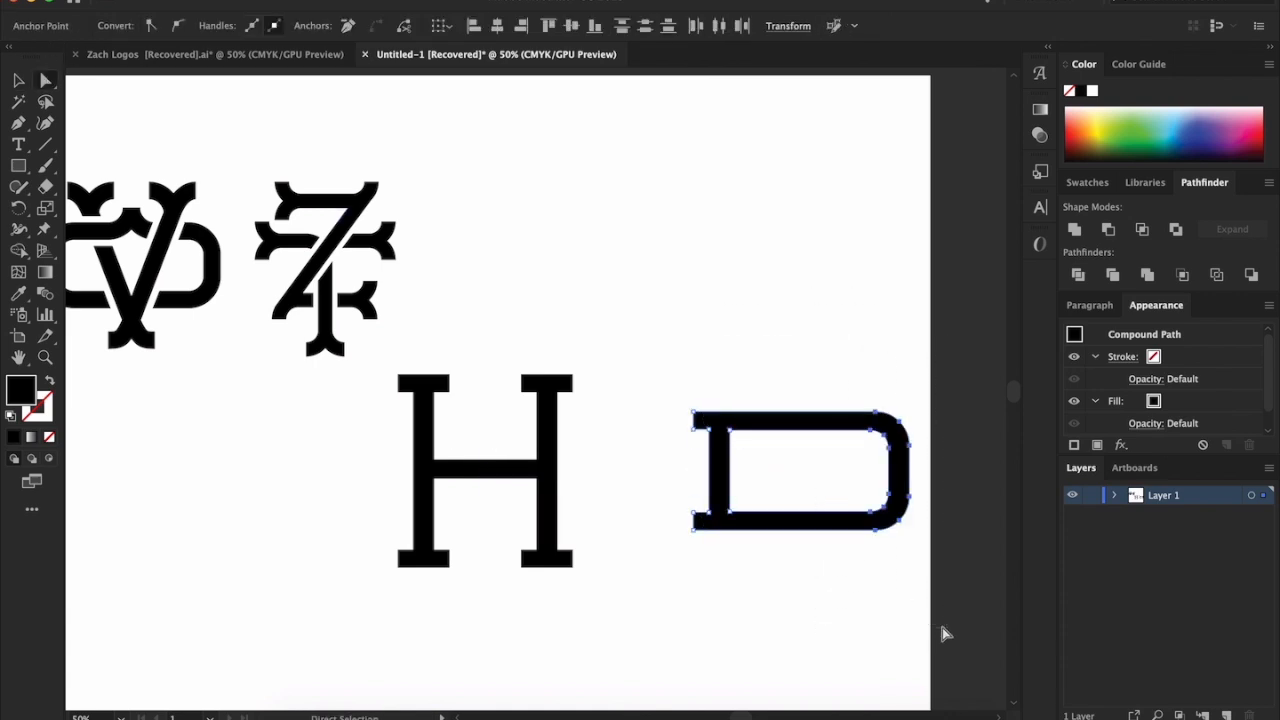
pyautogui.moveTo(900, 526); pyautogui.dragTo(941, 526)
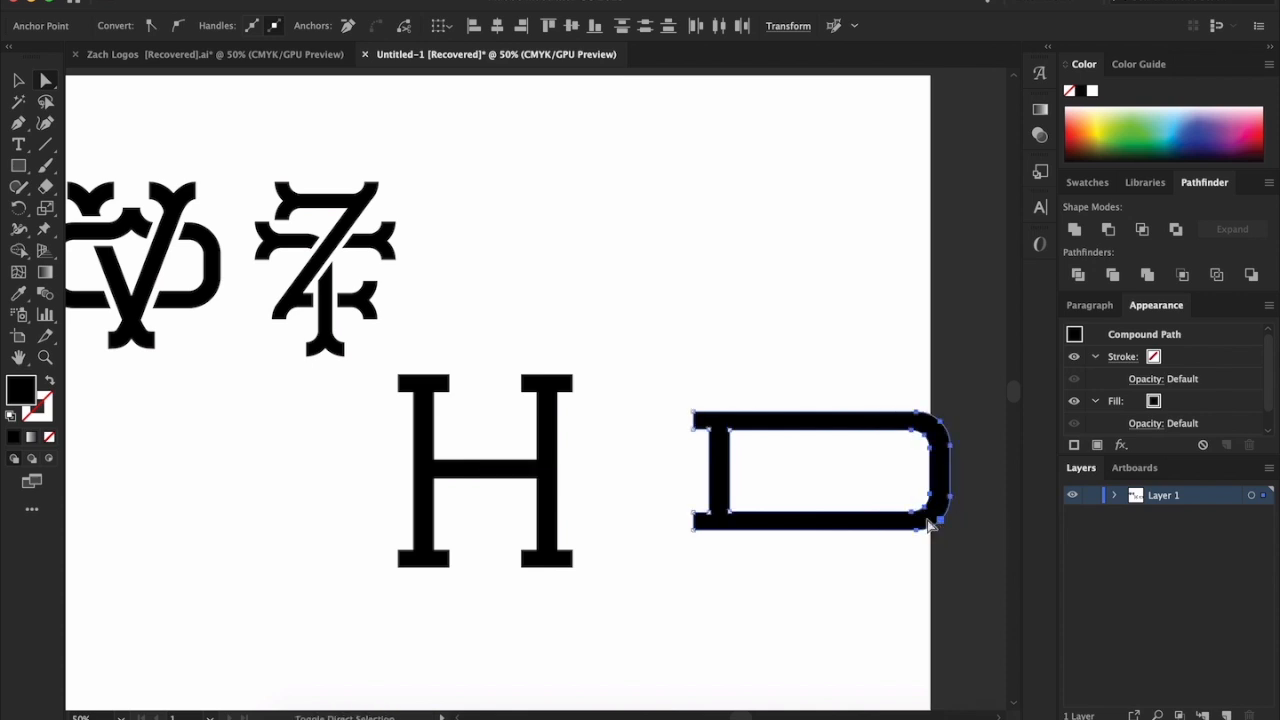
# Place the widened D over the H, centred so that it extends past both stems equally
pyautogui.click(18, 80)
pyautogui.moveTo(834, 424); pyautogui.dragTo(540, 428)
pyautogui.click(788, 390)
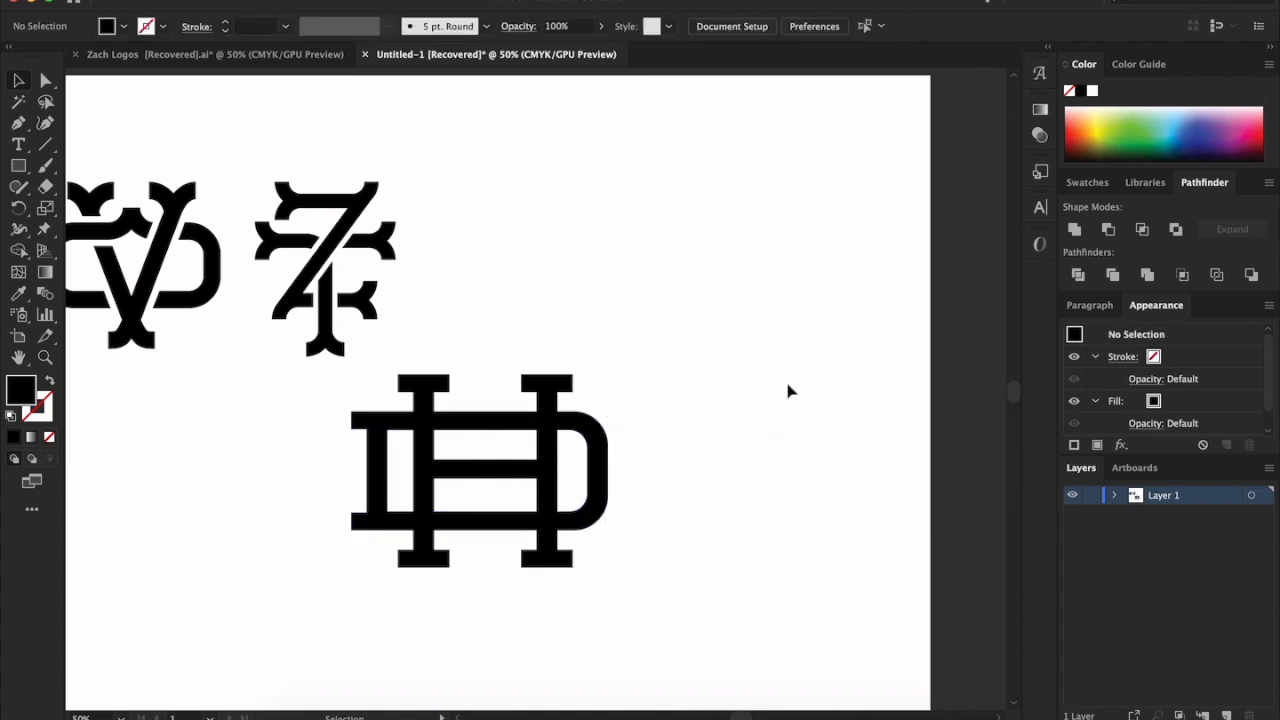
pyautogui.click(608, 476)
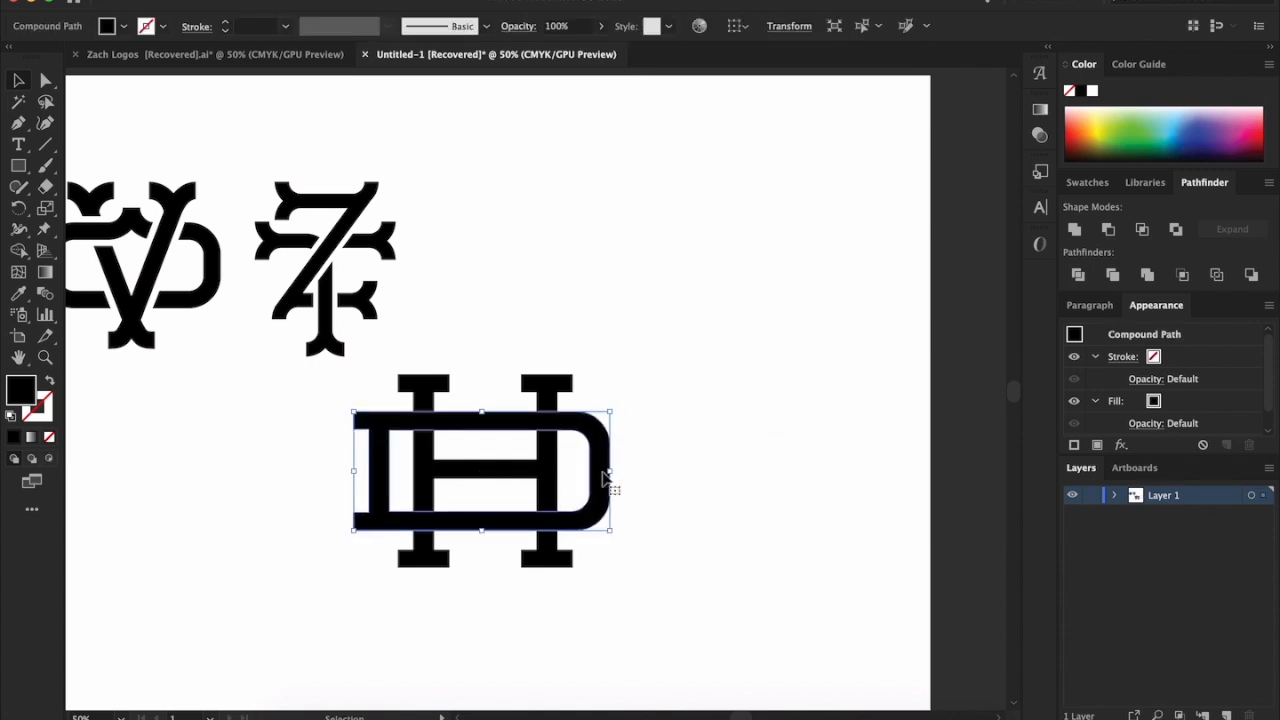
pyautogui.moveTo(605, 478); pyautogui.dragTo(603, 478)
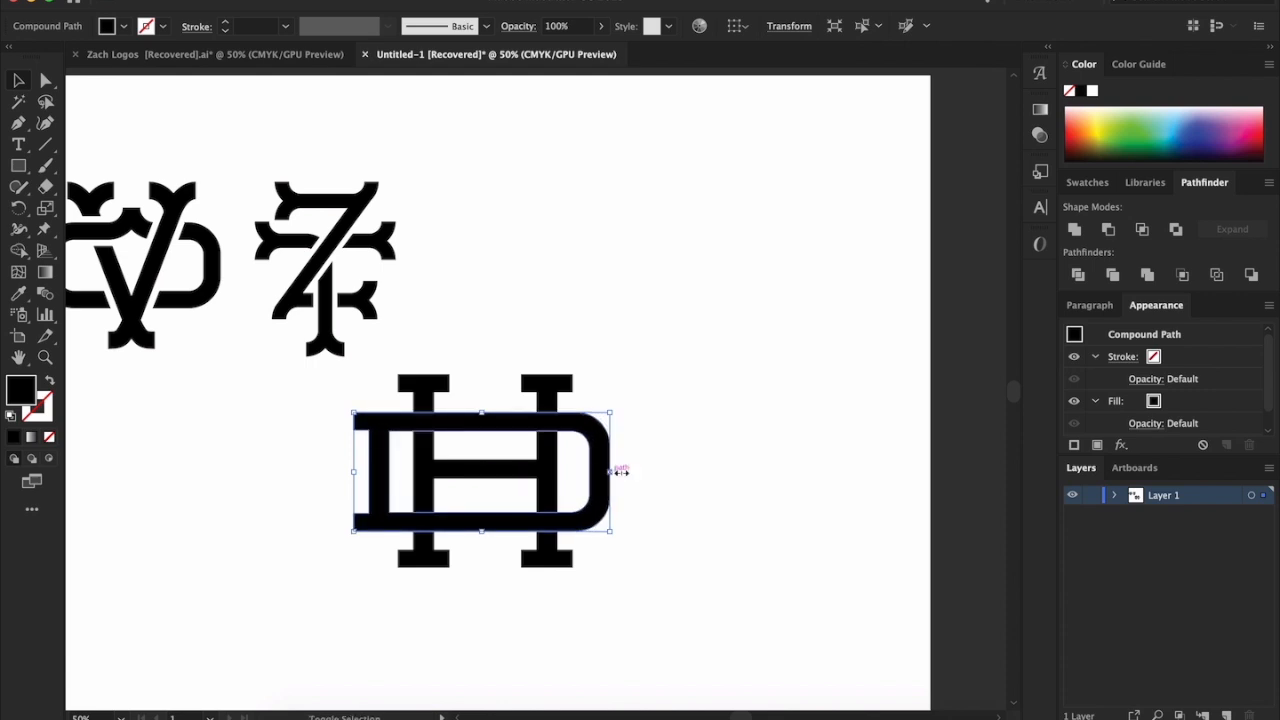
pyautogui.click(720, 447)
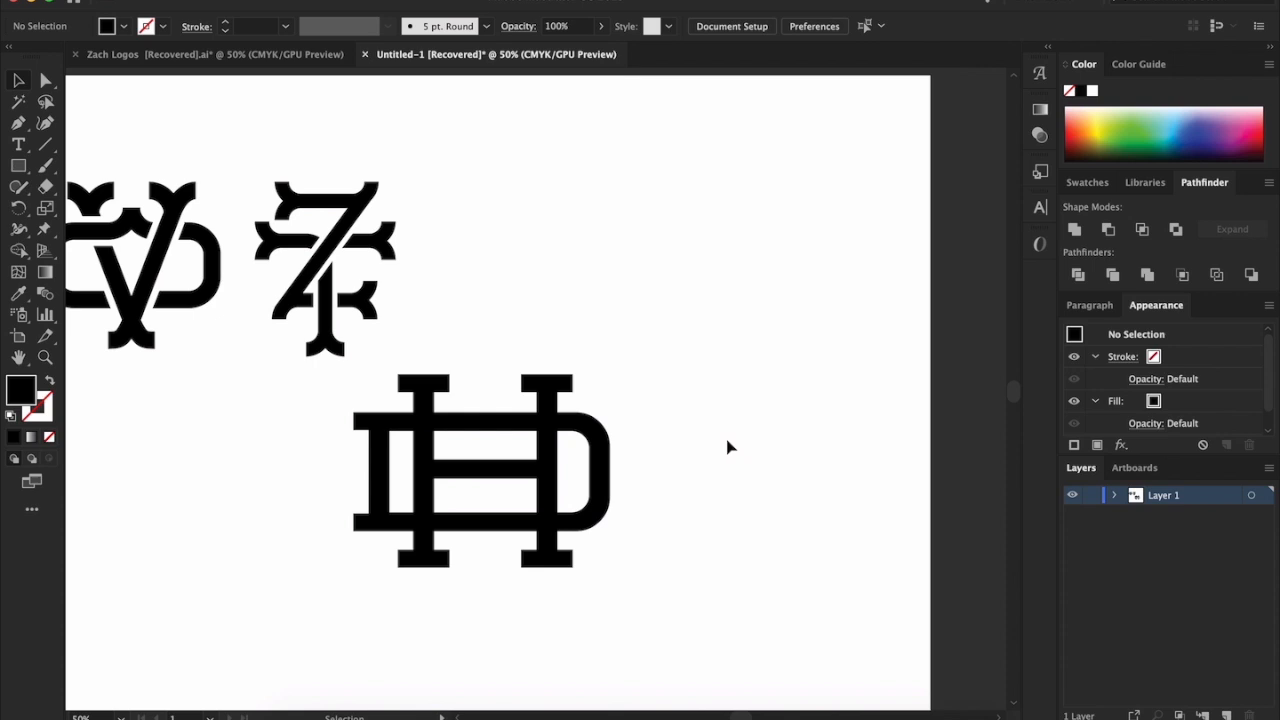
pyautogui.hscroll(-5, 728, 447)
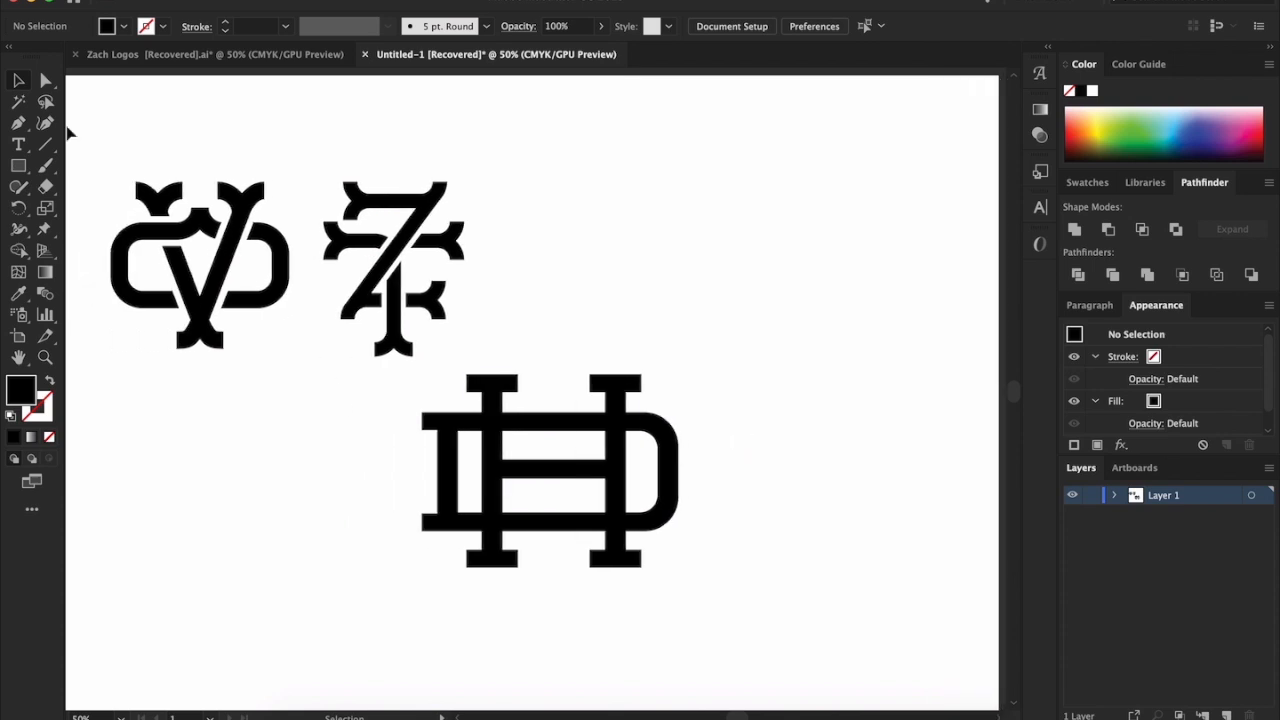
pyautogui.moveTo(311, 418); pyautogui.dragTo(783, 631)
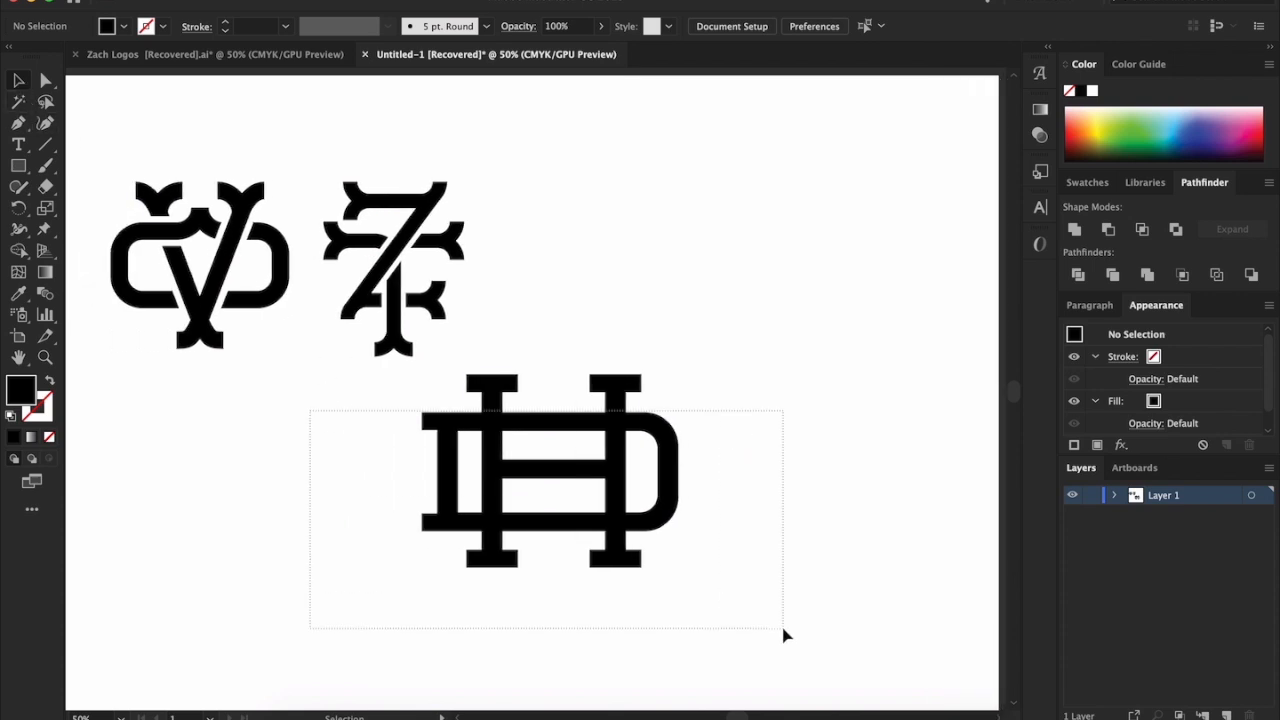
pyautogui.moveTo(686, 569); pyautogui.dragTo(668, 543)
pyautogui.hotkey('ctrl', 'z')
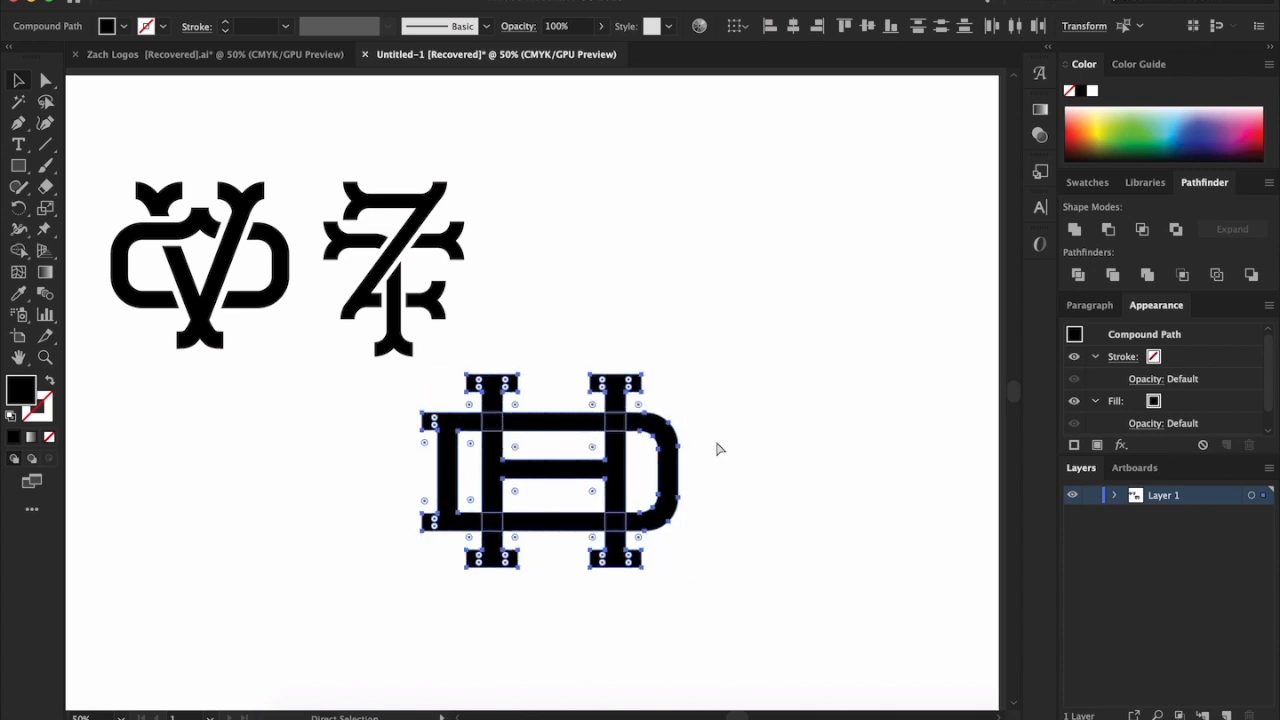
pyautogui.click(766, 401)
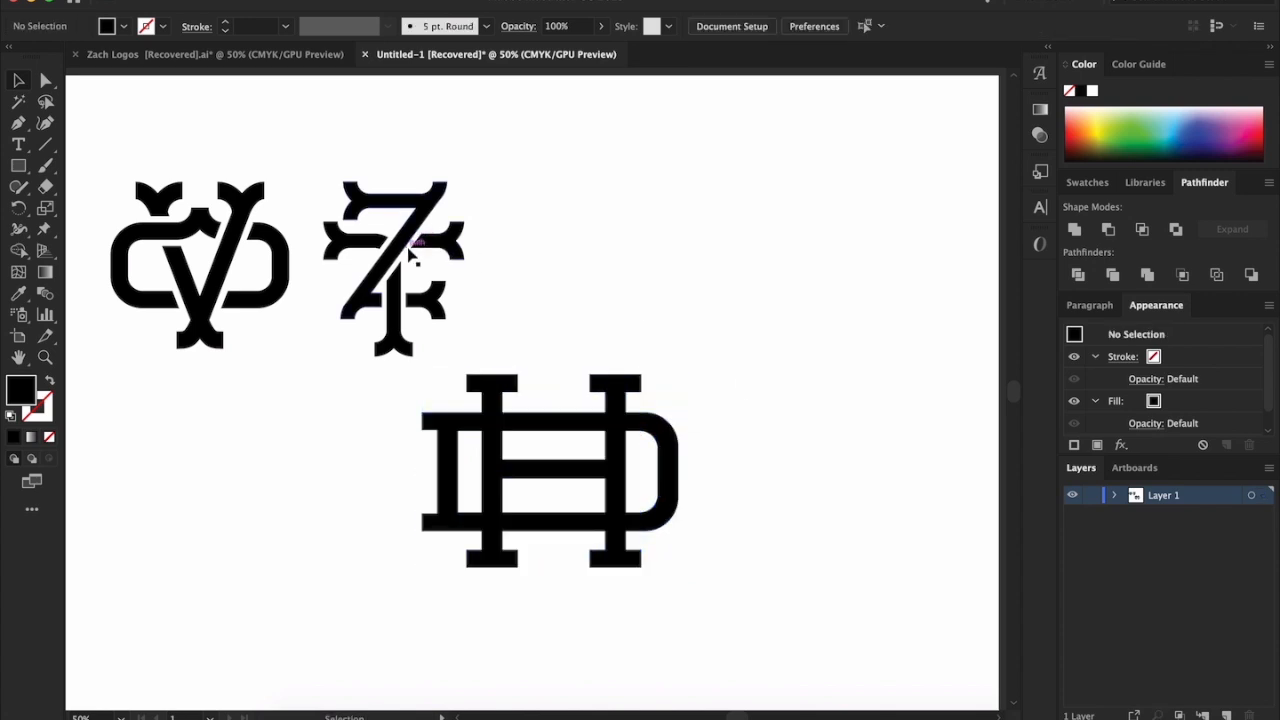
# Examine the gaps between the crossing strokes in the finished reference monogram beside the VO one
pyautogui.scroll(6, 418, 238)
pyautogui.scroll(-7, 450, 268)
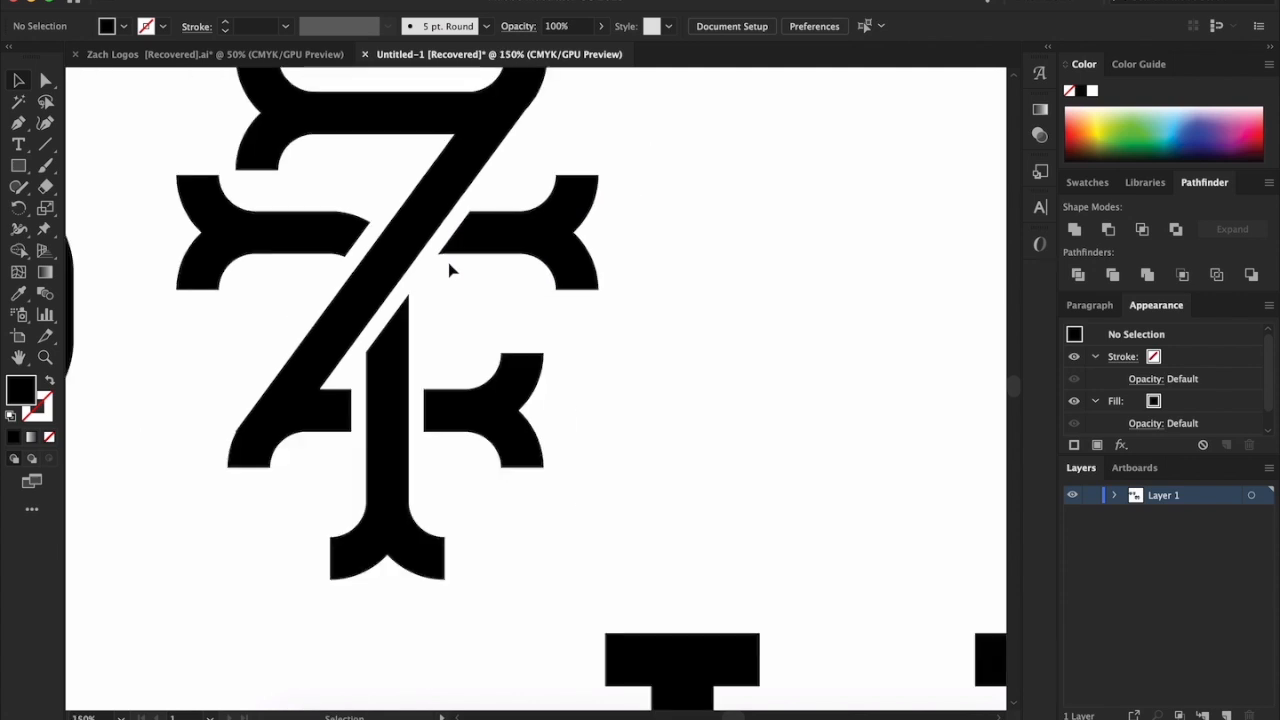
pyautogui.scroll(-1, 648, 404)
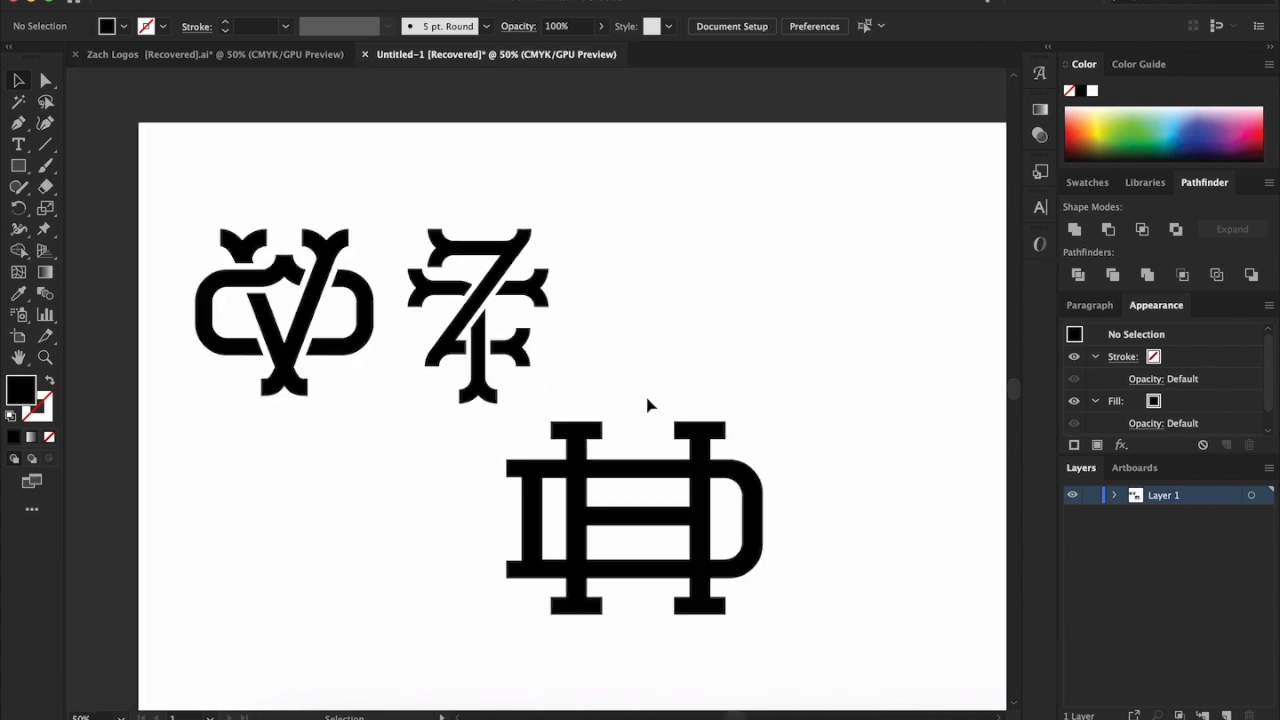
pyautogui.moveTo(618, 364); pyautogui.dragTo(352, 208)
pyautogui.click(458, 186)
# Move the second reference monogram below the VO monogram and shrink it to about one sixth of its size
pyautogui.moveTo(428, 228); pyautogui.dragTo(596, 418)
pyautogui.moveTo(480, 350); pyautogui.dragTo(268, 622)
pyautogui.scroll(-5, 291, 606)
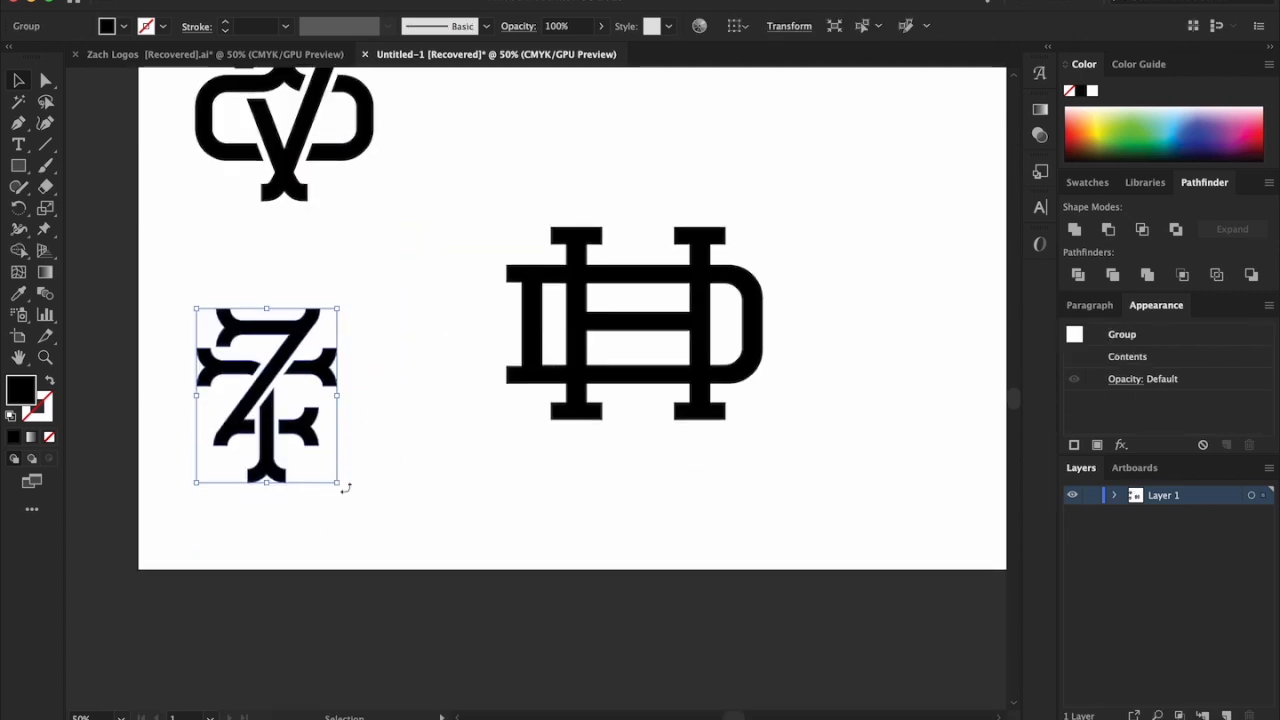
pyautogui.moveTo(337, 483); pyautogui.dragTo(220, 337)
pyautogui.click(306, 449)
pyautogui.moveTo(306, 449); pyautogui.dragTo(190, 298)
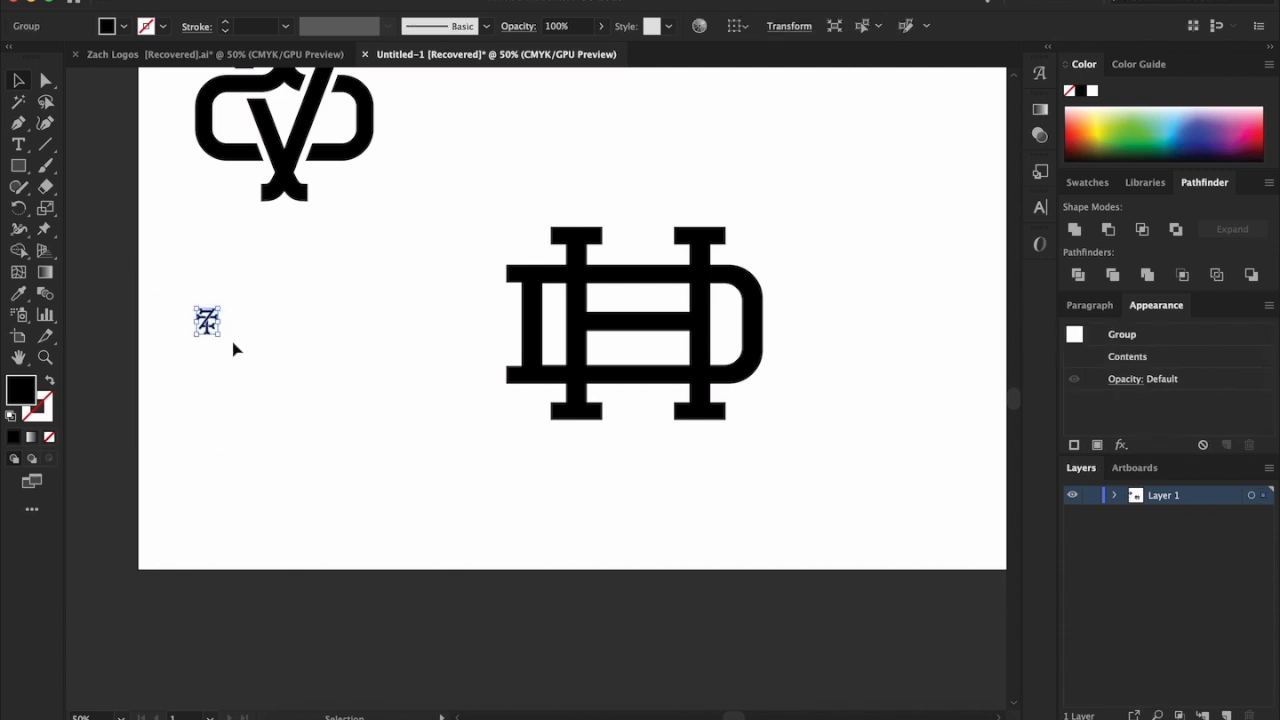
# Move the tiny reference monogram into the lower-left corner of the artboard
pyautogui.scroll(7, 210, 337)
pyautogui.scroll(-7, 210, 337)
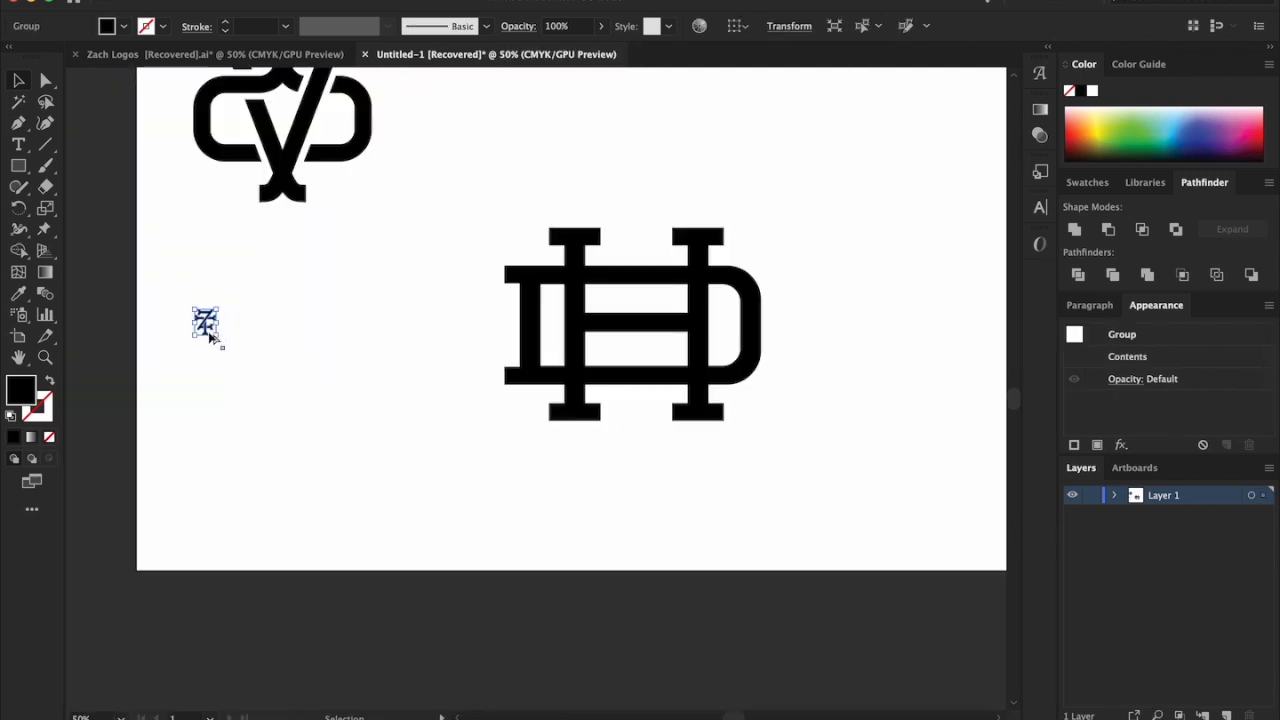
pyautogui.scroll(1, 361, 413)
pyautogui.scroll(2, 363, 413)
pyautogui.hscroll(1, 363, 413)
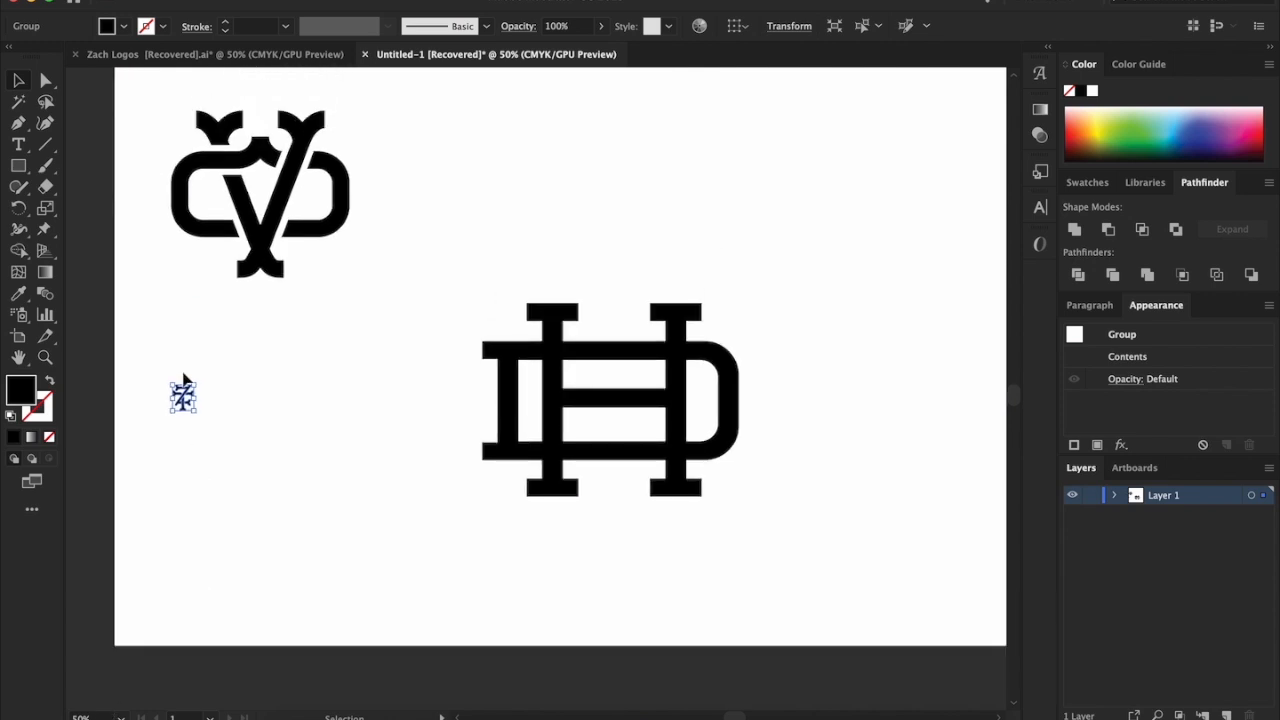
pyautogui.moveTo(181, 398); pyautogui.dragTo(139, 620)
pyautogui.click(330, 532)
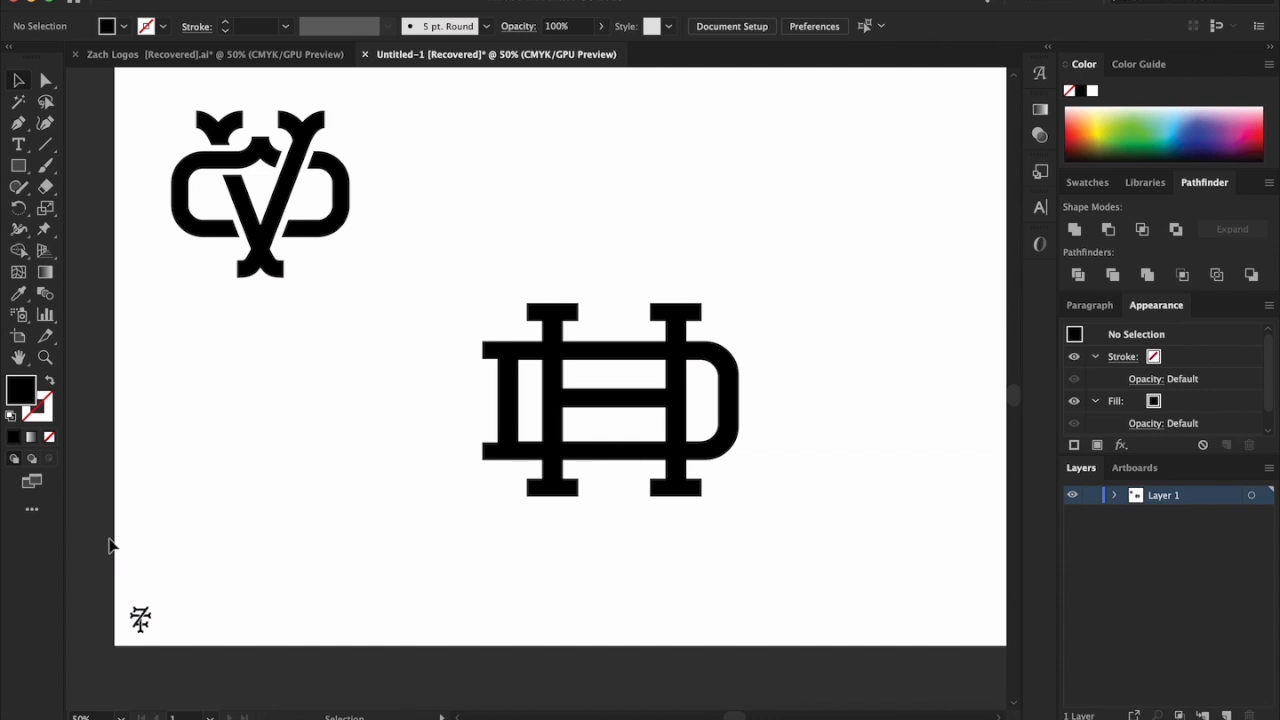
pyautogui.moveTo(190, 681); pyautogui.dragTo(190, 681)
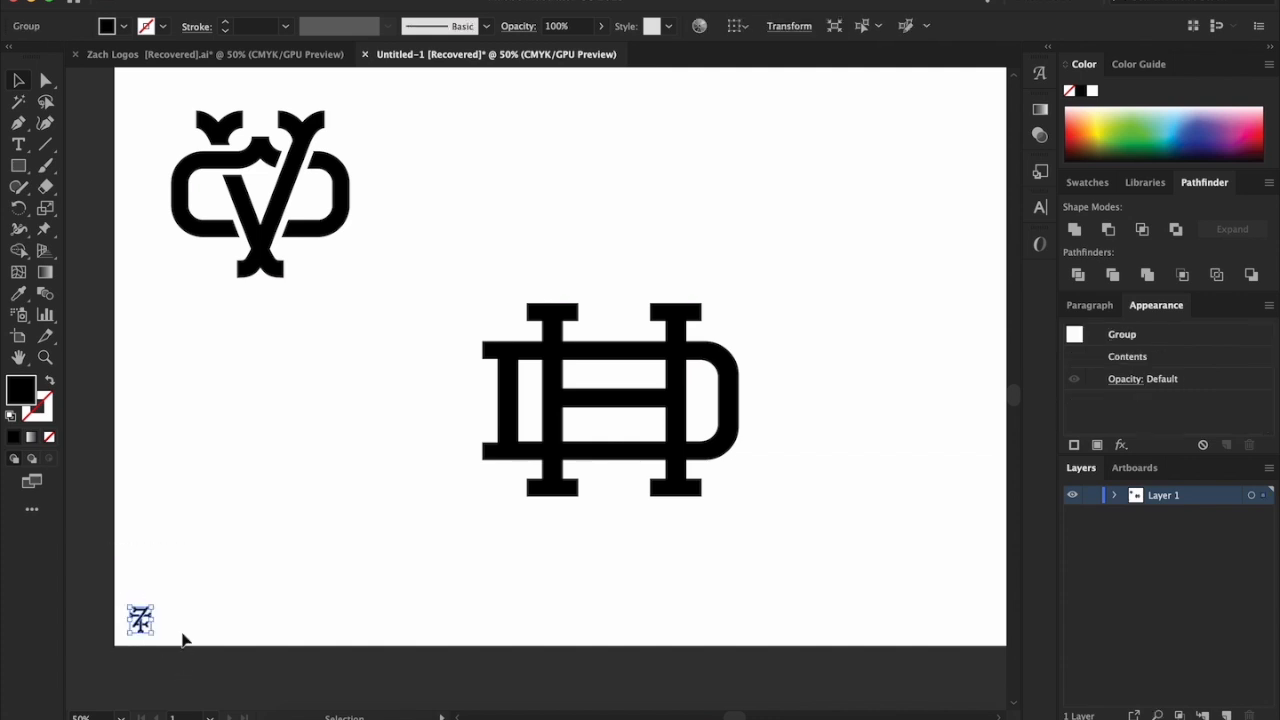
# Return the tiny reference monogram to the VO monogram's right side and enlarge it to about 1.2 times the VO monogram's height
pyautogui.press('Up')
pyautogui.moveTo(140, 620); pyautogui.dragTo(436, 244)
pyautogui.moveTo(397, 172); pyautogui.dragTo(406, 151)
pyautogui.moveTo(446, 227); pyautogui.dragTo(514, 312)
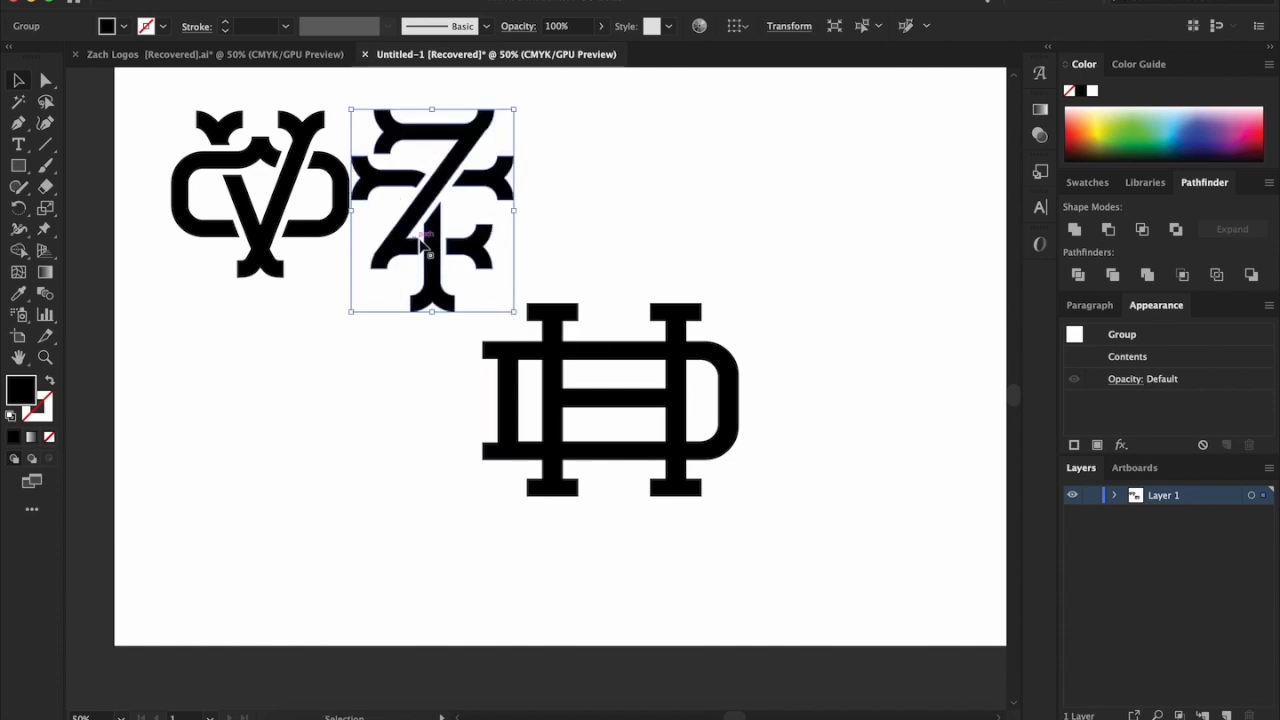
pyautogui.moveTo(428, 247); pyautogui.dragTo(456, 226)
pyautogui.click(702, 231)
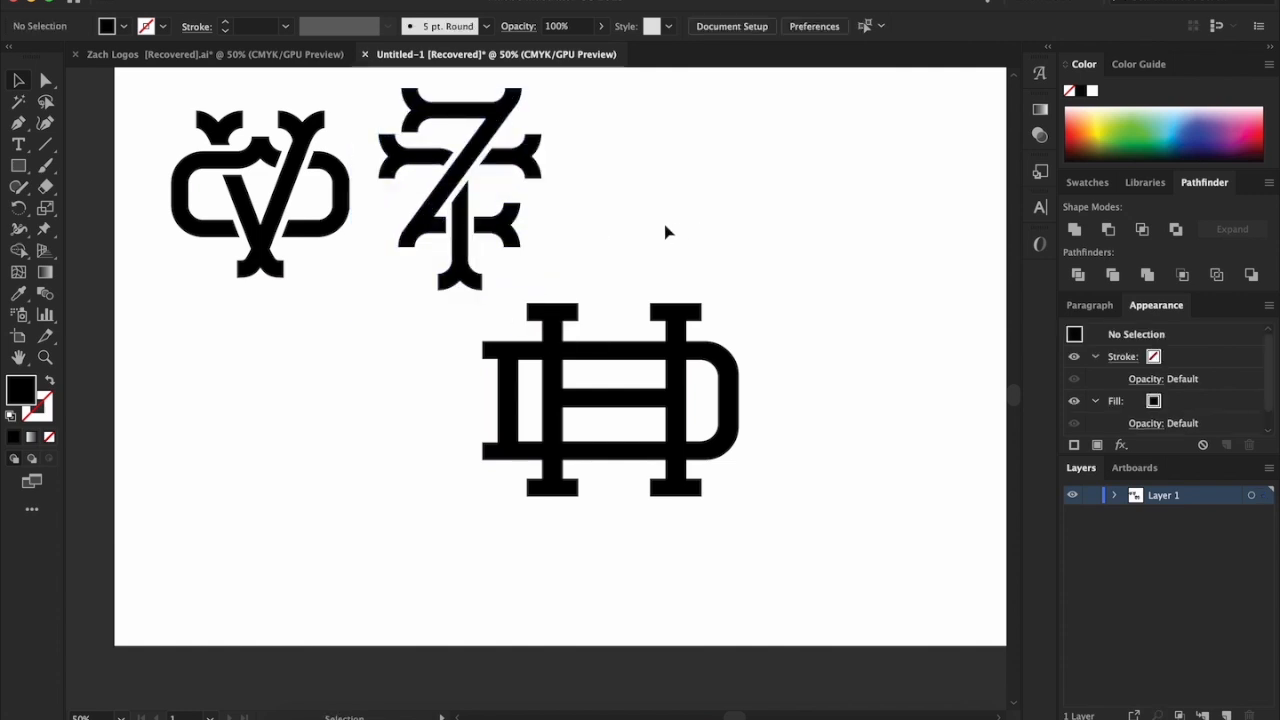
# Move the overlapping H and D together down and to the right, clear of the reference monograms
pyautogui.moveTo(453, 338); pyautogui.dragTo(775, 489)
pyautogui.click(920, 442)
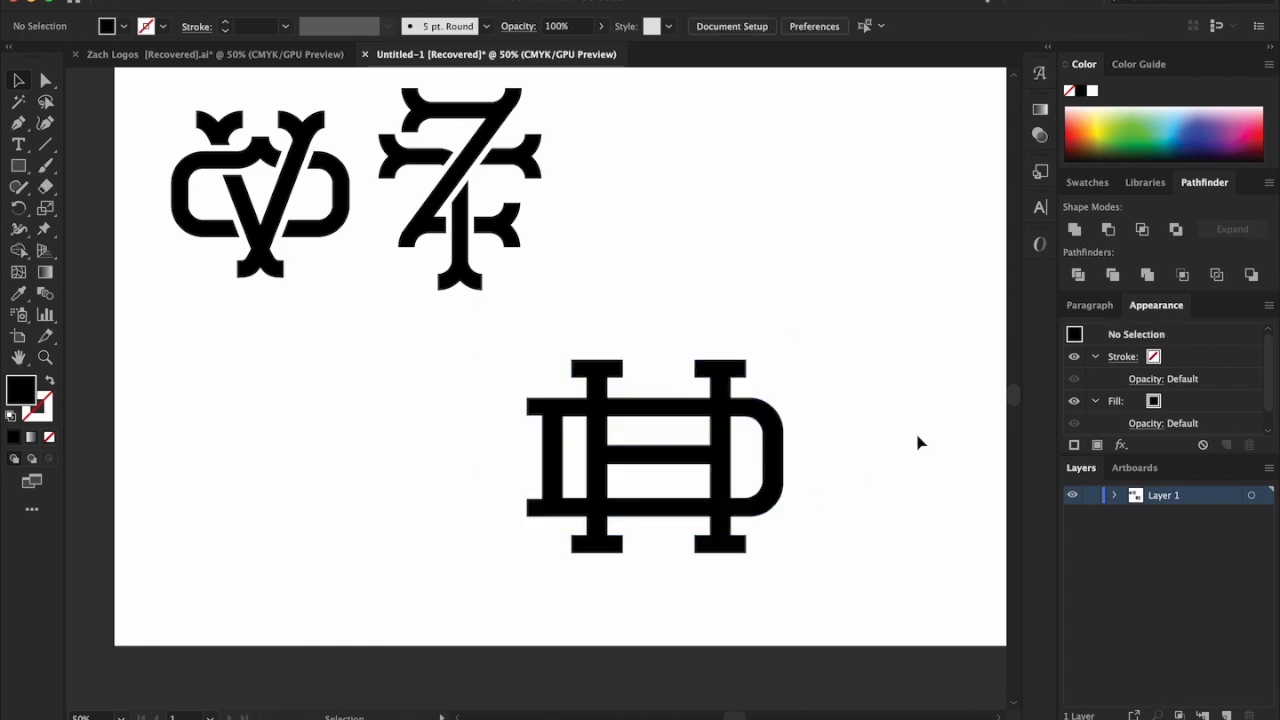
pyautogui.click(778, 459)
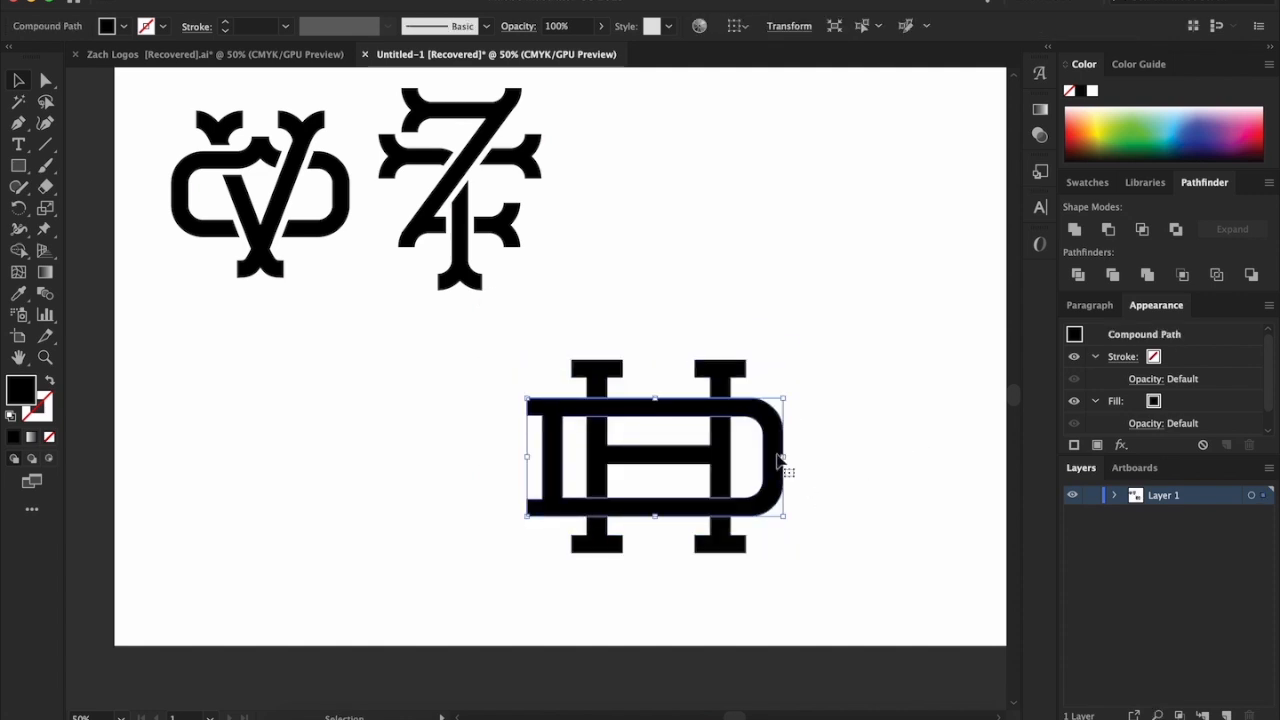
pyautogui.click(855, 372)
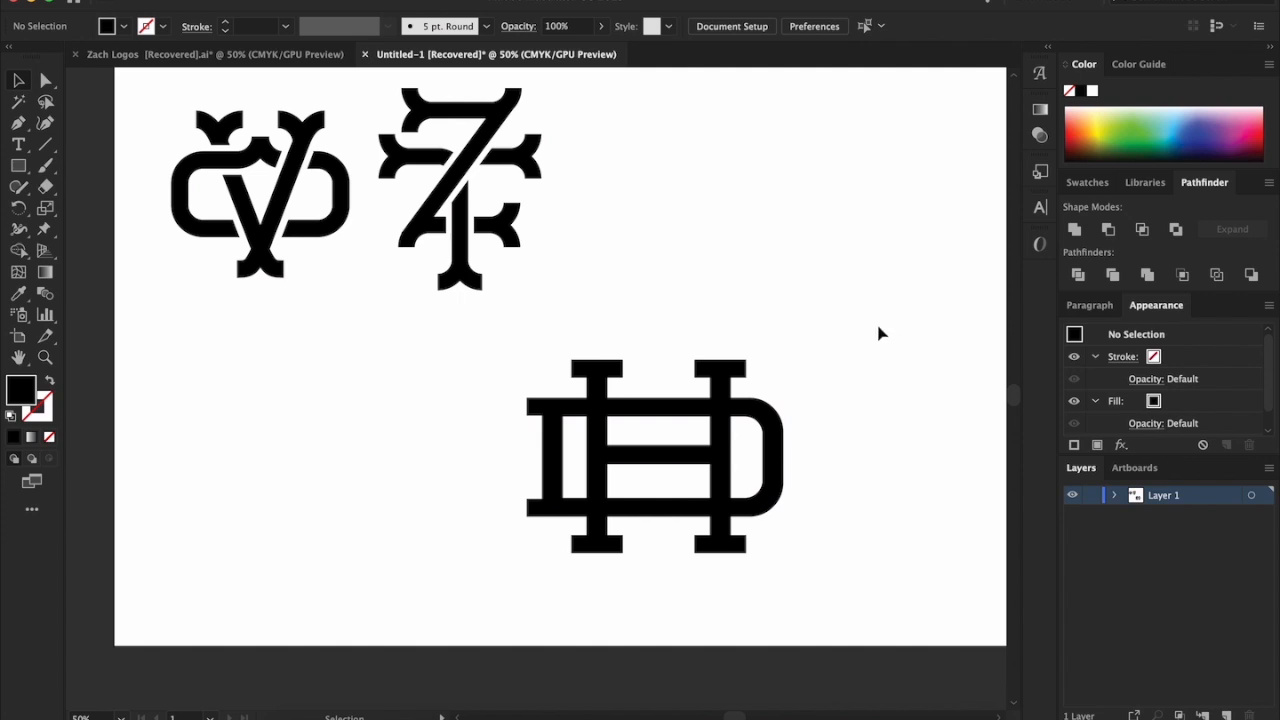
# Expand the contents of Layer 1 and group the two finished reference monograms together
pyautogui.click(1113, 497)
pyautogui.moveTo(149, 77); pyautogui.dragTo(615, 308)
pyautogui.press('super+g')
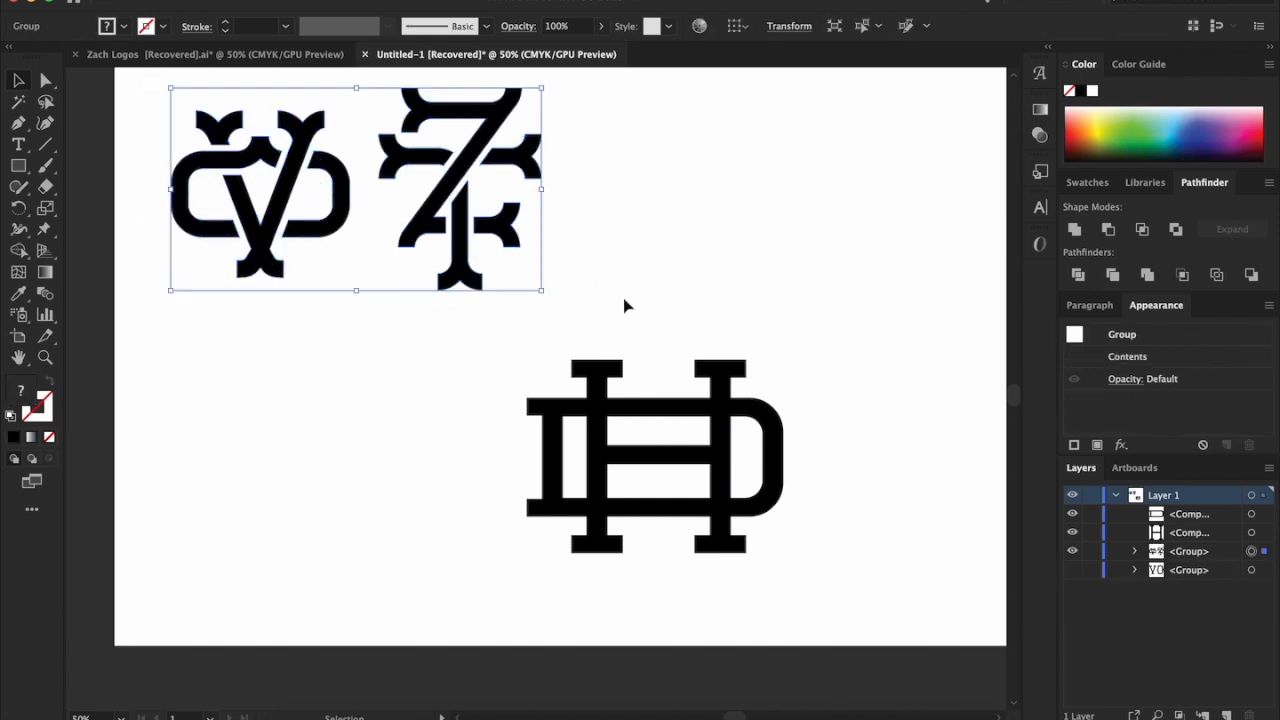
pyautogui.click(752, 266)
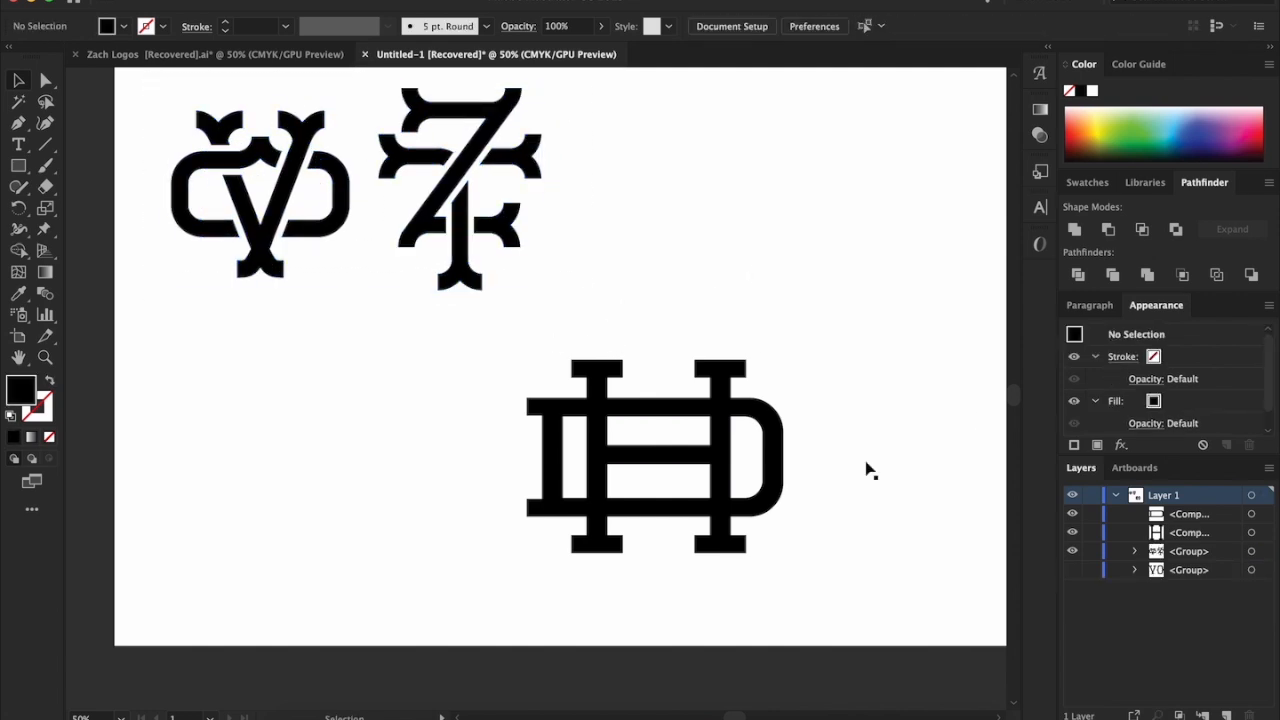
# Check the hidden group at the bottom of Layer 1 by toggling its visibility, and delete it
pyautogui.click(1070, 572)
pyautogui.click(1070, 572)
pyautogui.click(1200, 570)
pyautogui.click(1251, 715)
pyautogui.click(1170, 515)
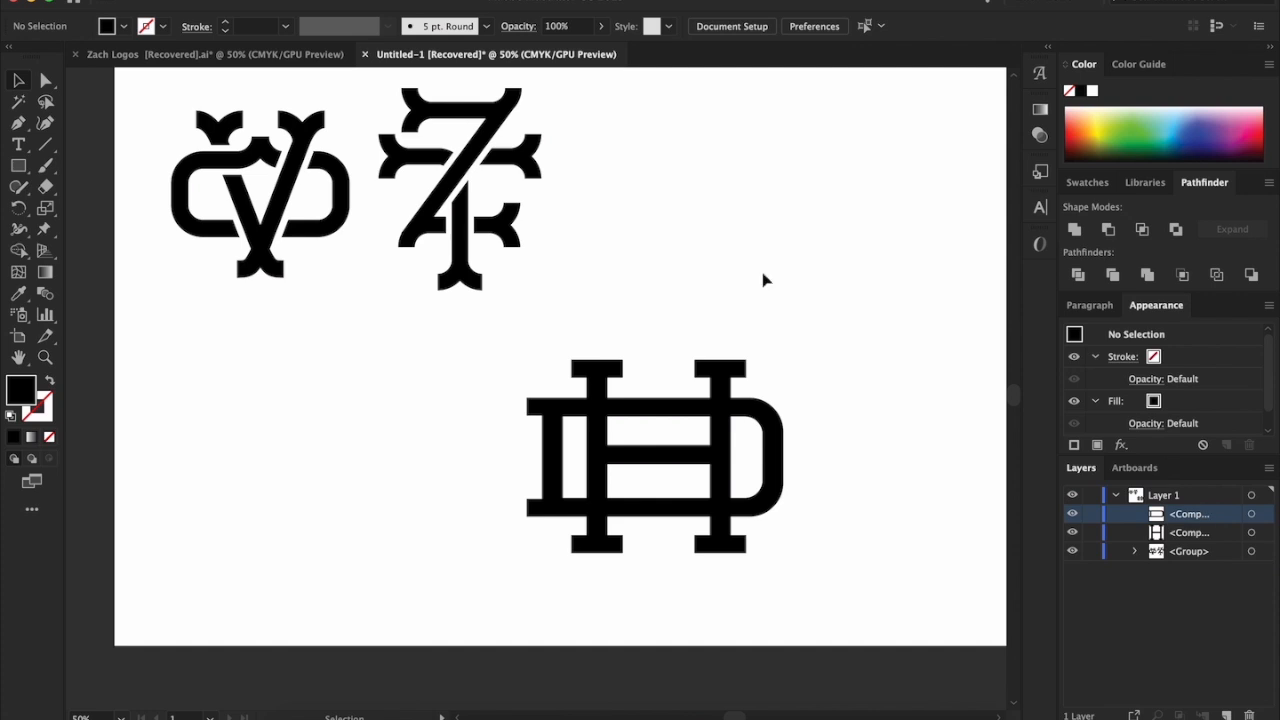
# Examine how the H and D overlap by selecting both letters and each compound path in turn
pyautogui.scroll(3, 775, 296)
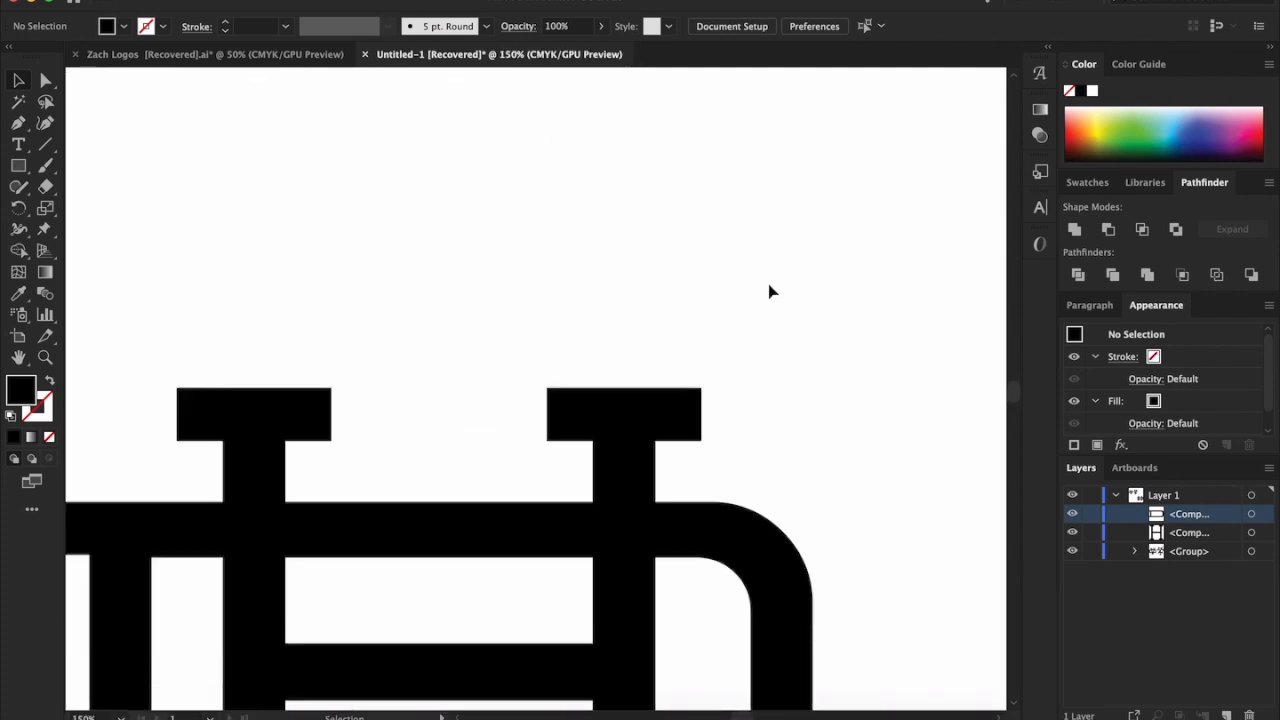
pyautogui.scroll(-5, 770, 290)
pyautogui.hscroll(2, 770, 290)
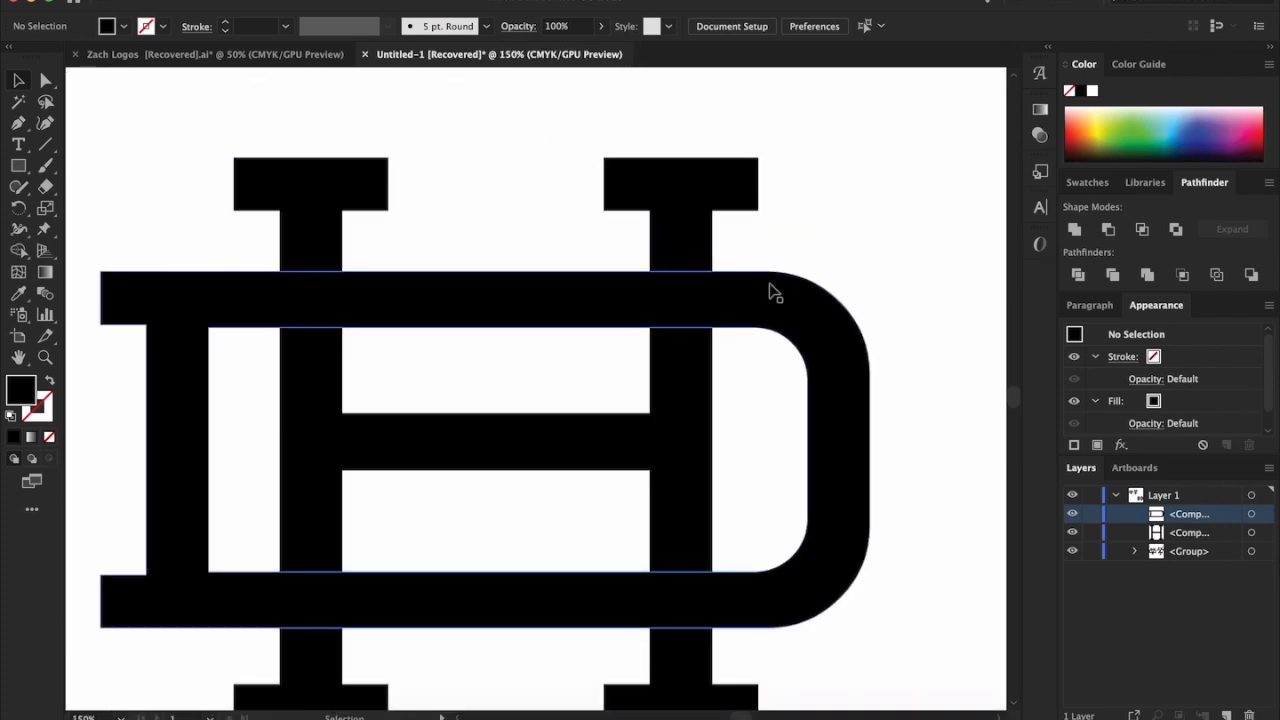
pyautogui.scroll(1, 700, 280)
pyautogui.hscroll(-1, 700, 280)
pyautogui.click(513, 246)
pyautogui.keyDown('shift'); pyautogui.click(1251, 532); pyautogui.keyUp('shift')
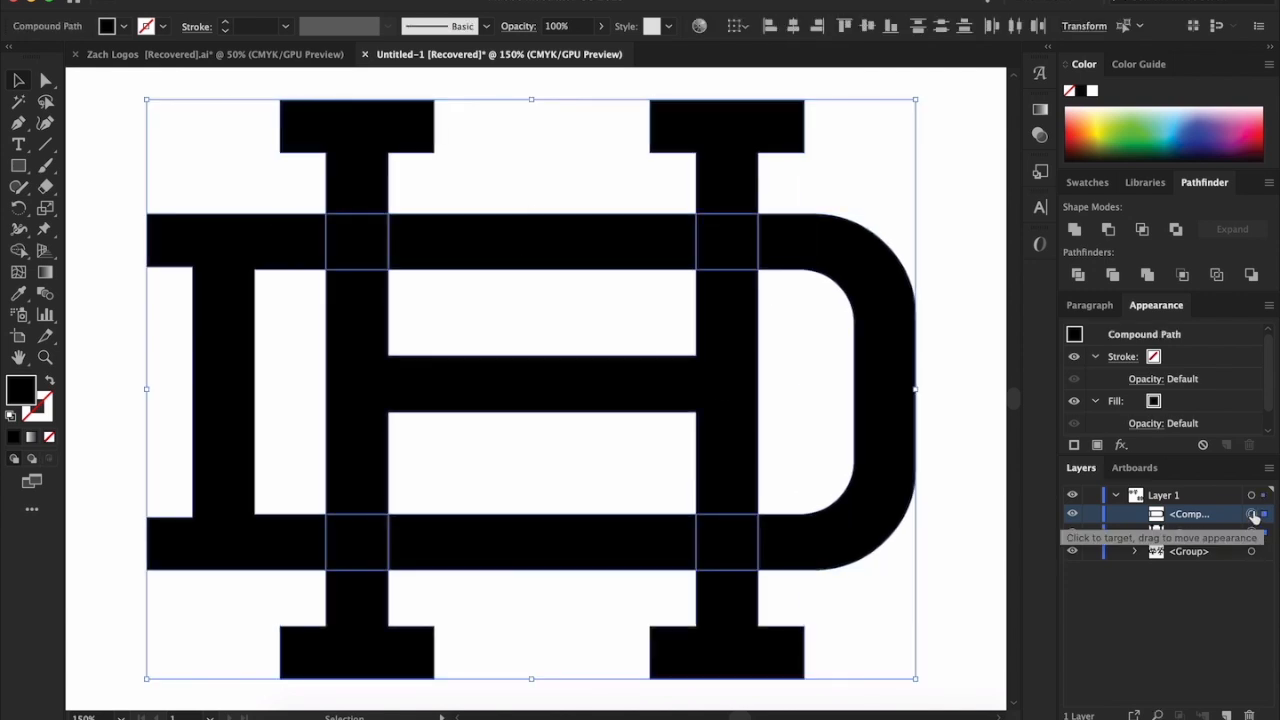
pyautogui.click(1253, 533)
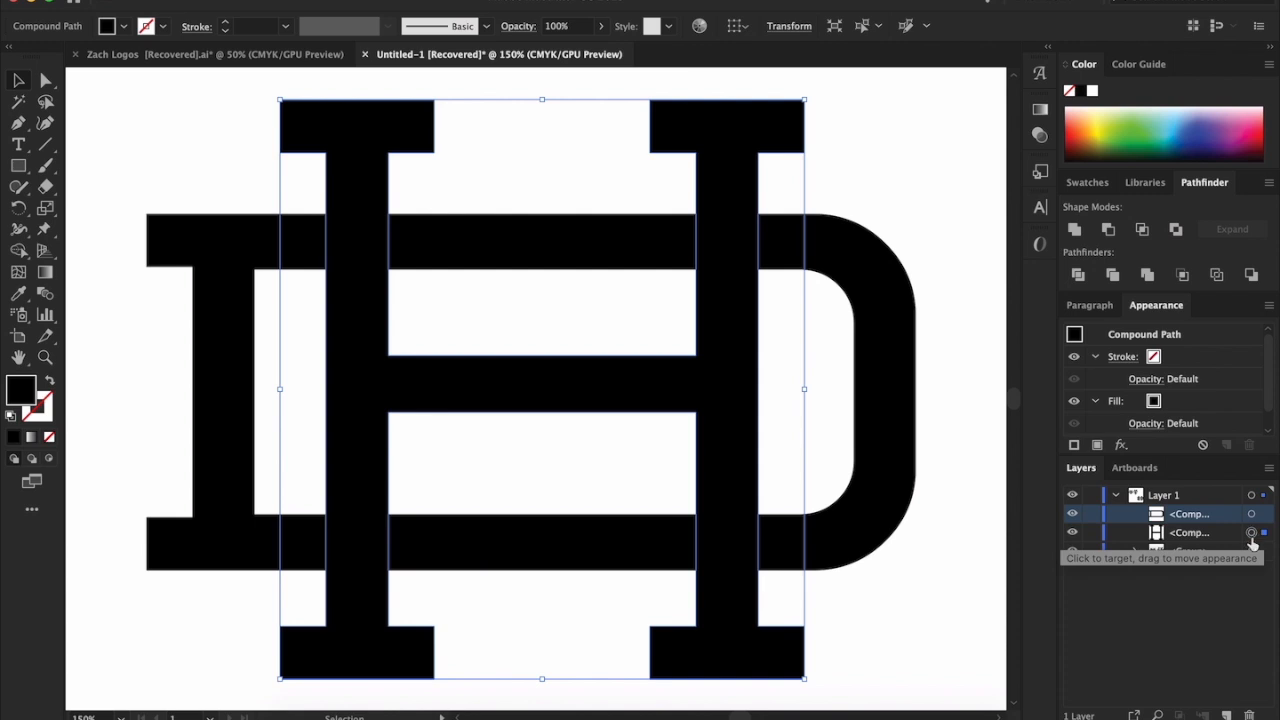
pyautogui.click(1251, 514)
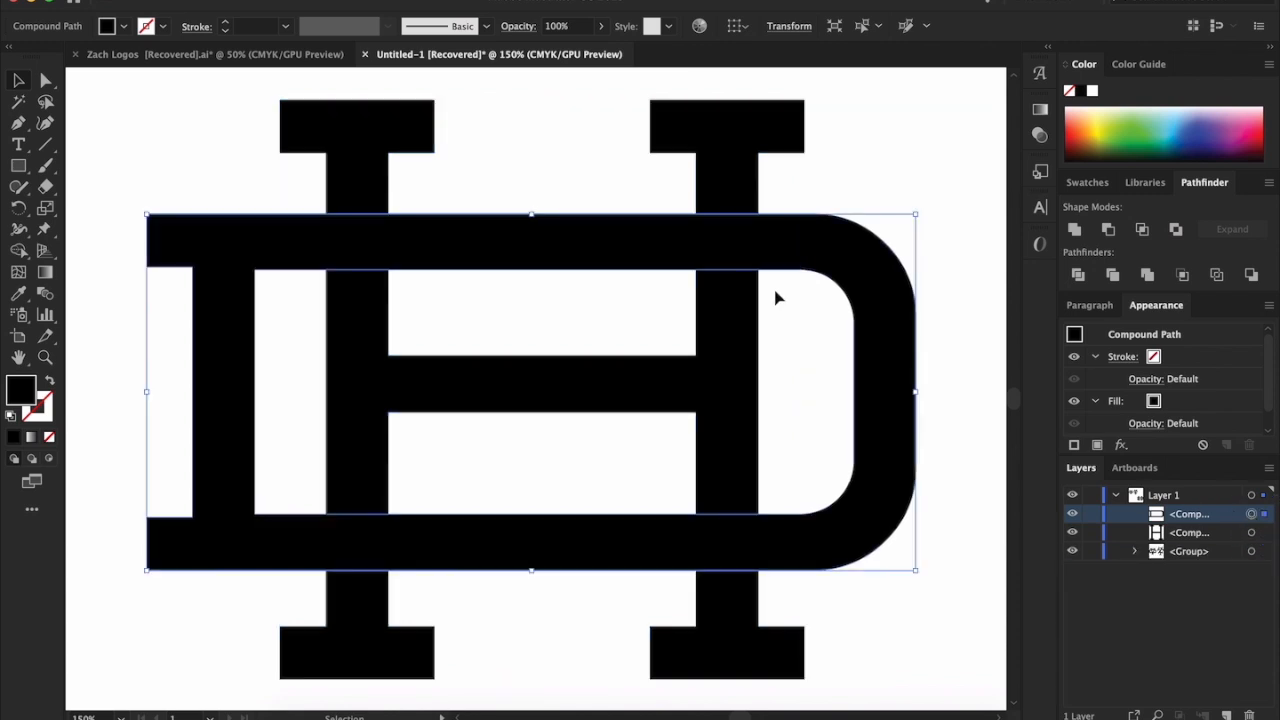
pyautogui.click(187, 110)
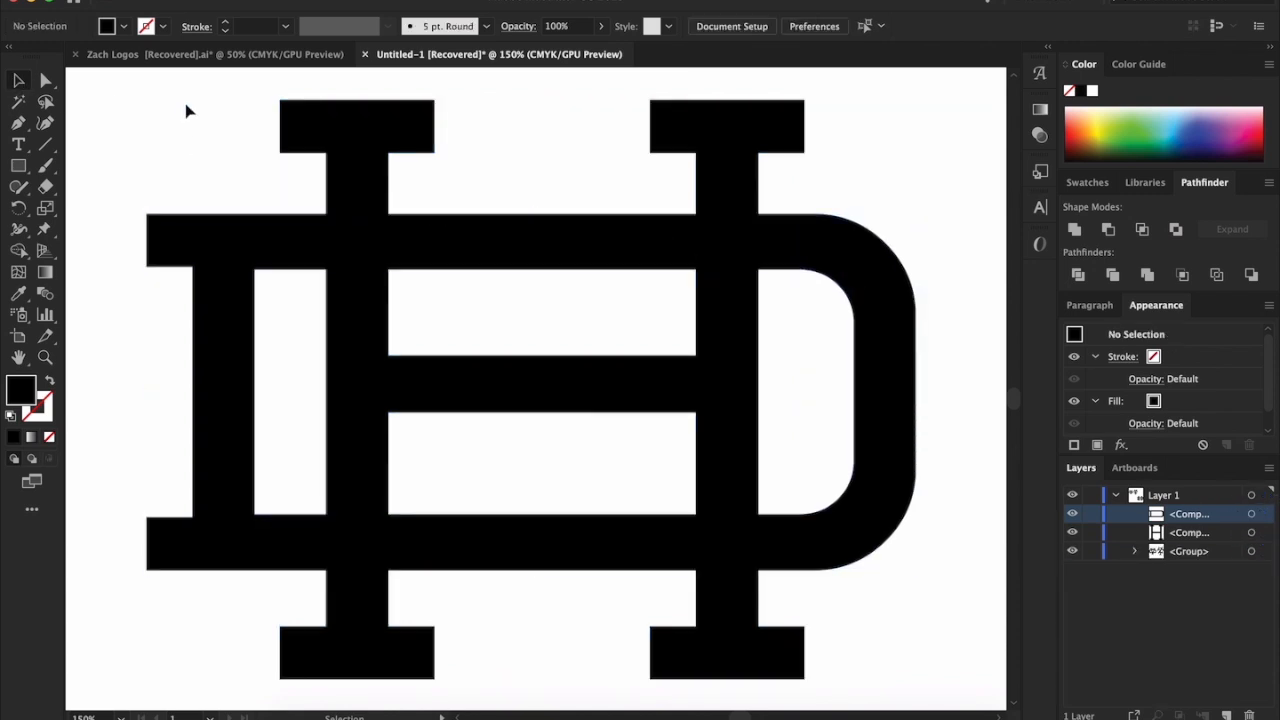
# Draw a thin black rectangle across the H's left stem, resting on the upper edge of the D's top bar
pyautogui.click(14, 172)
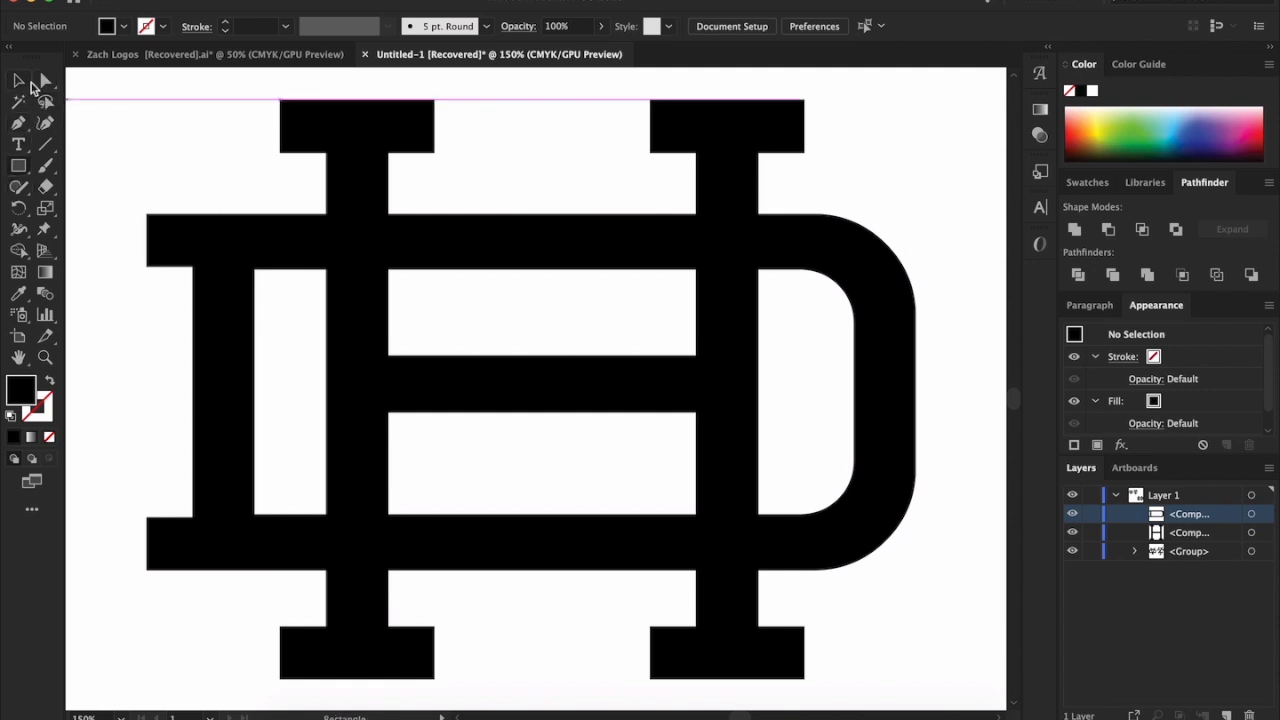
pyautogui.click(29, 84)
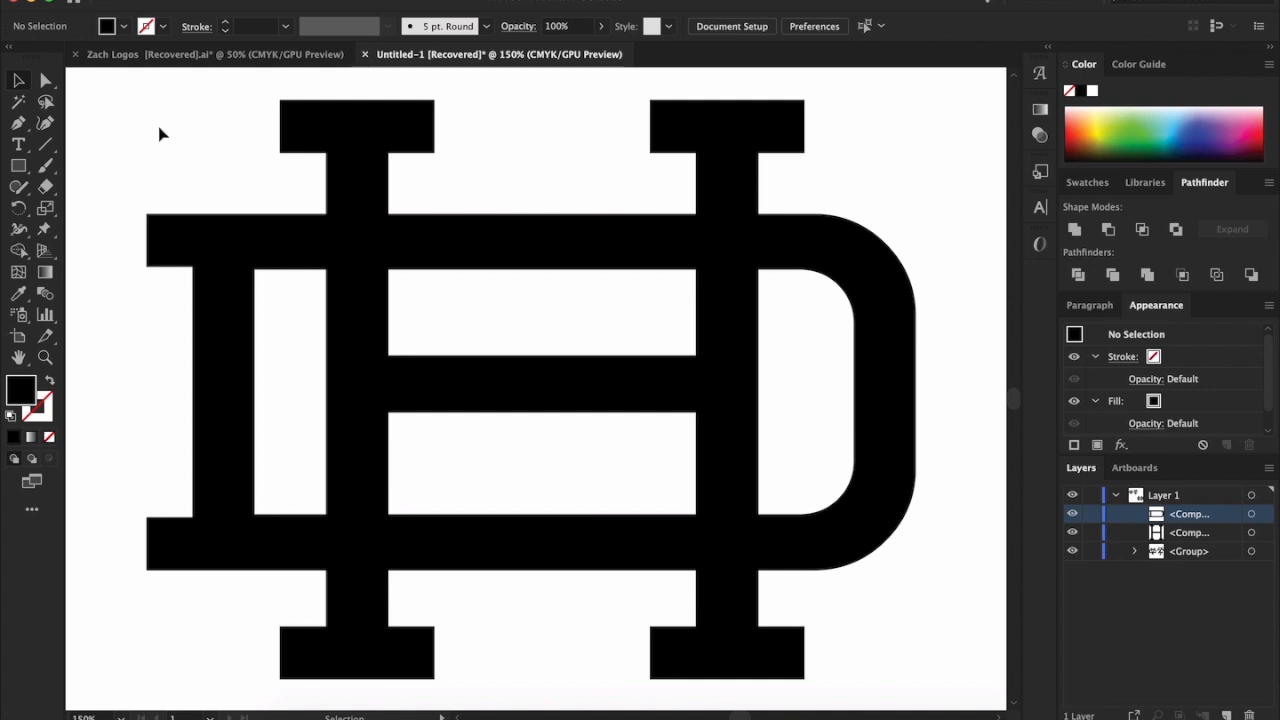
pyautogui.scroll(-1, 160, 134)
pyautogui.click(8, 168)
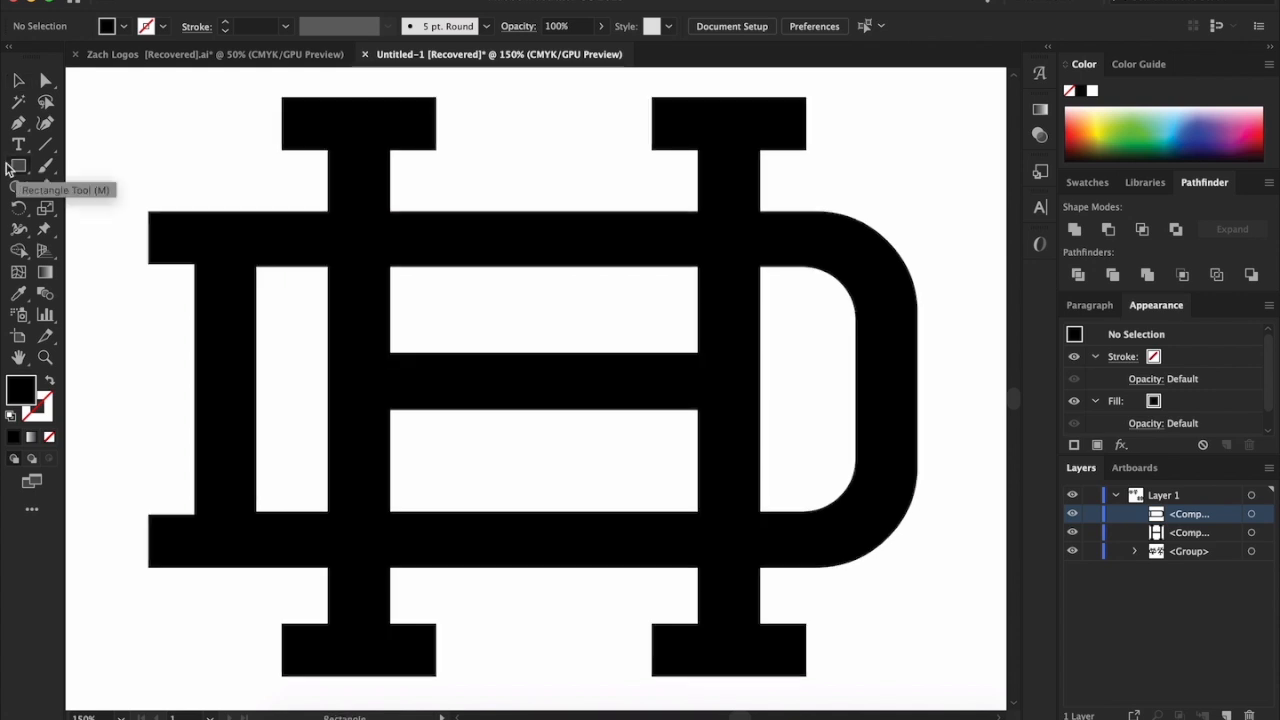
pyautogui.moveTo(285, 177); pyautogui.dragTo(425, 211)
pyautogui.click(17, 83)
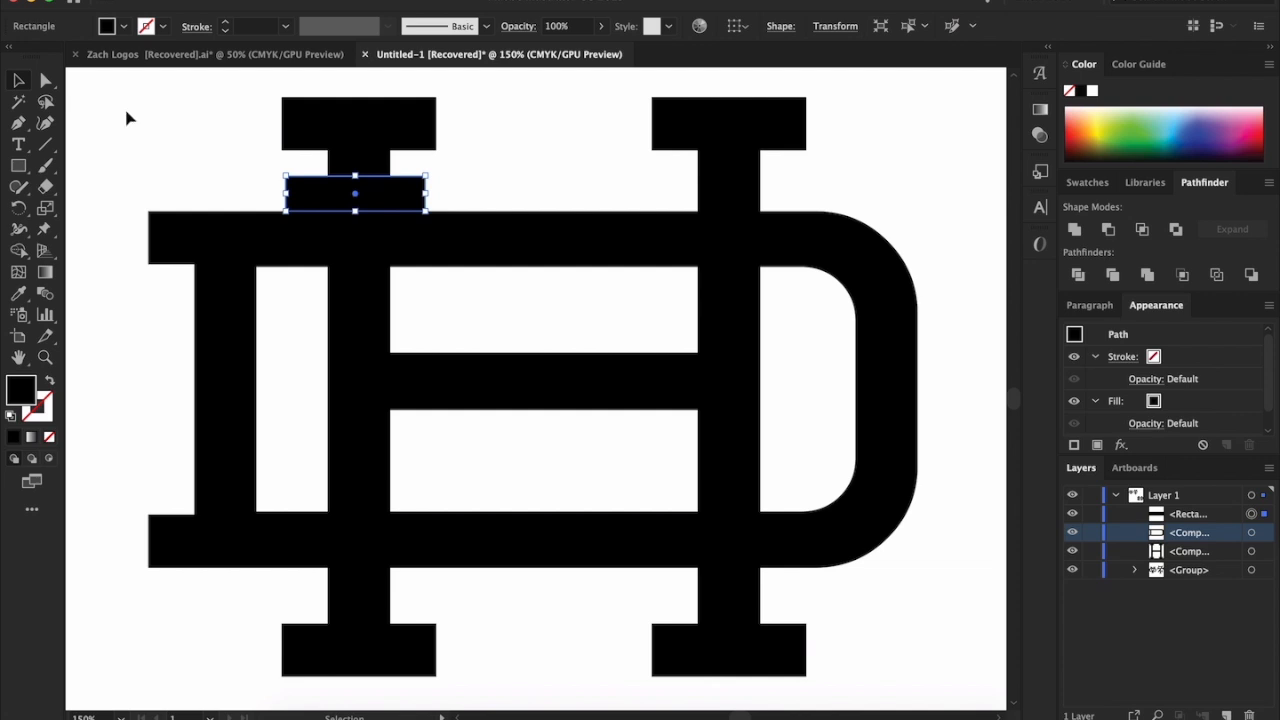
# Rotate the thin rectangle upright and place it over the D's top bar, against the outer side of the H's left stem
pyautogui.hscroll(-5, 82, 107)
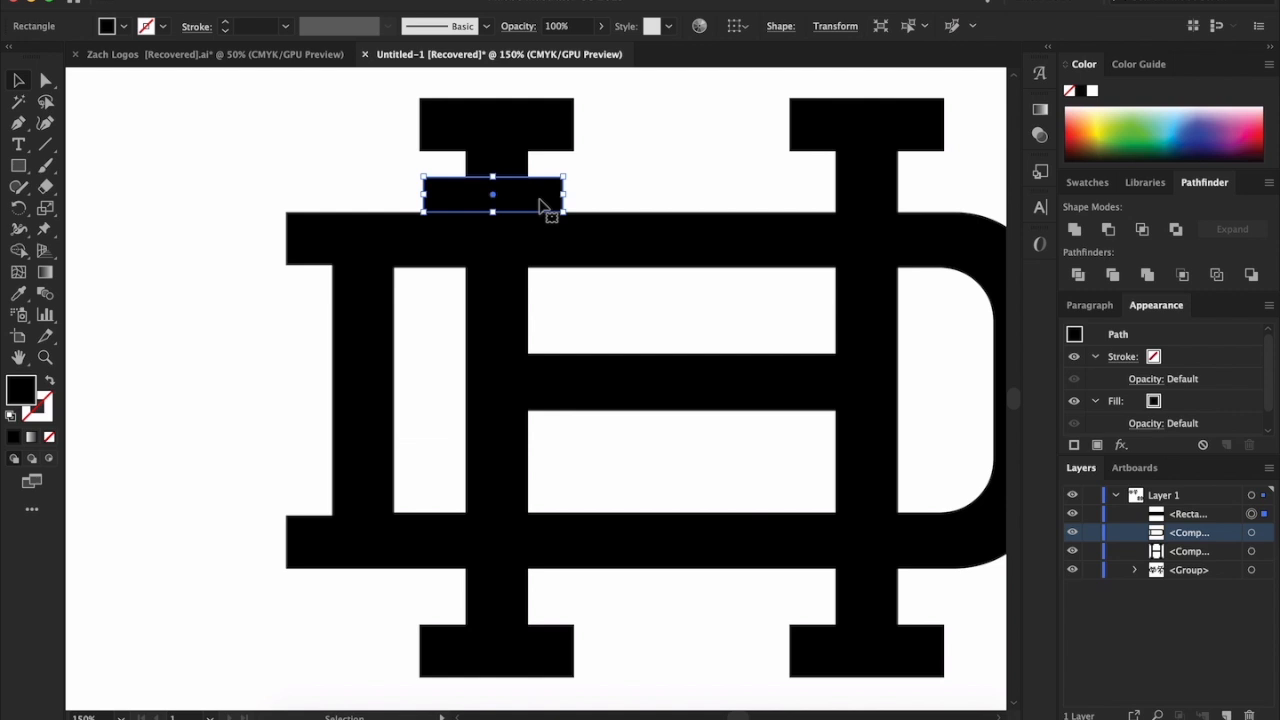
pyautogui.moveTo(537, 200); pyautogui.dragTo(231, 80)
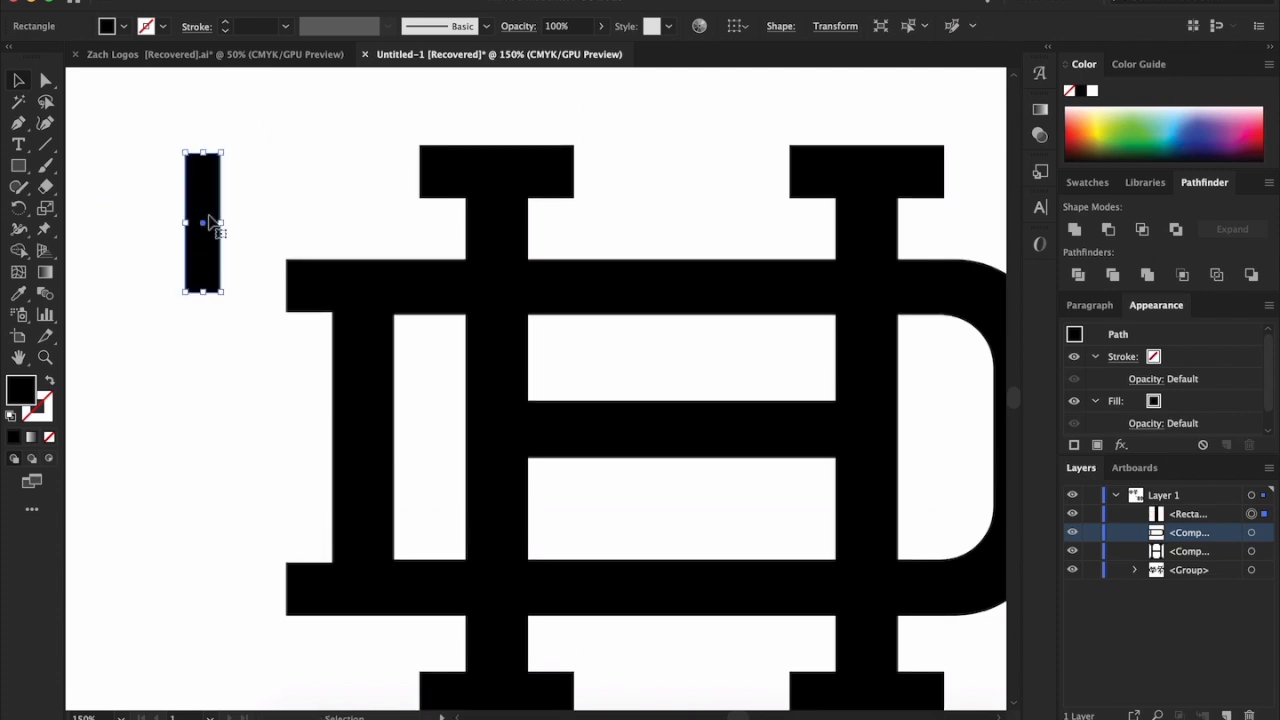
pyautogui.scroll(4, 237, 190)
pyautogui.scroll(-1, 237, 190)
pyautogui.scroll(-2, 237, 190)
pyautogui.scroll(2, 237, 190)
pyautogui.moveTo(205, 197); pyautogui.dragTo(663, 377)
pyautogui.scroll(-1, 663, 377)
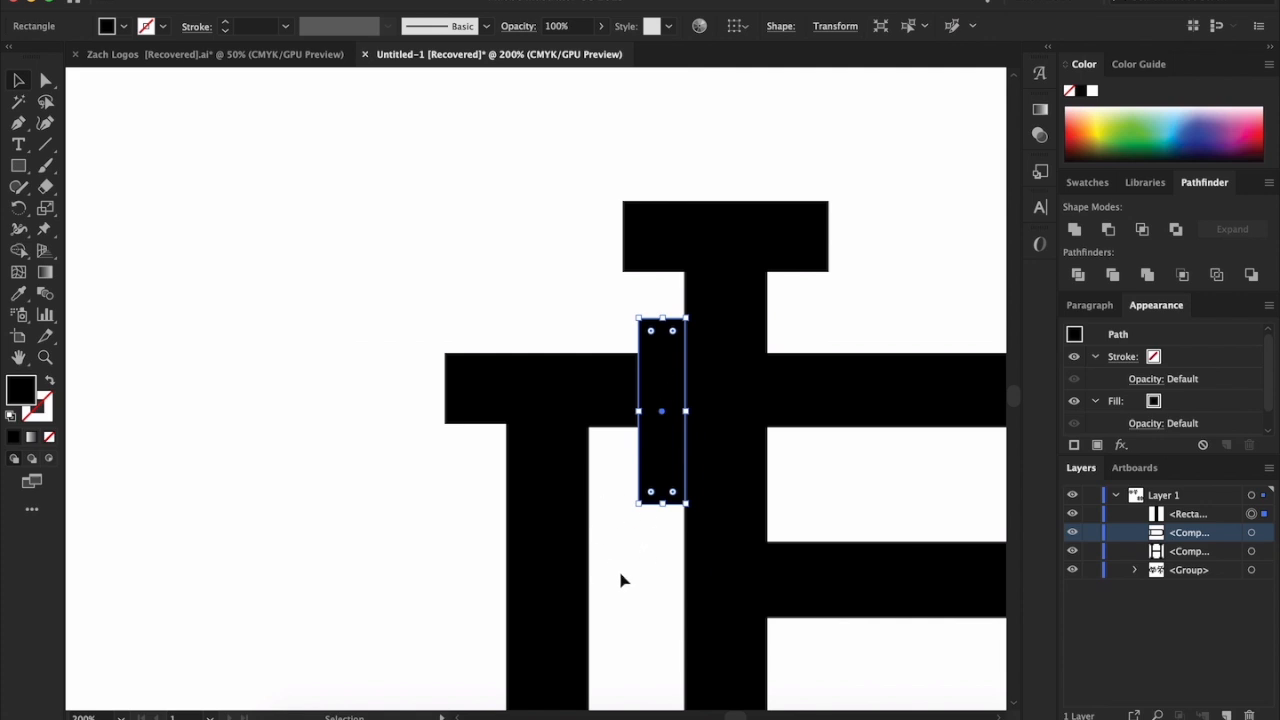
pyautogui.hscroll(2, 620, 580)
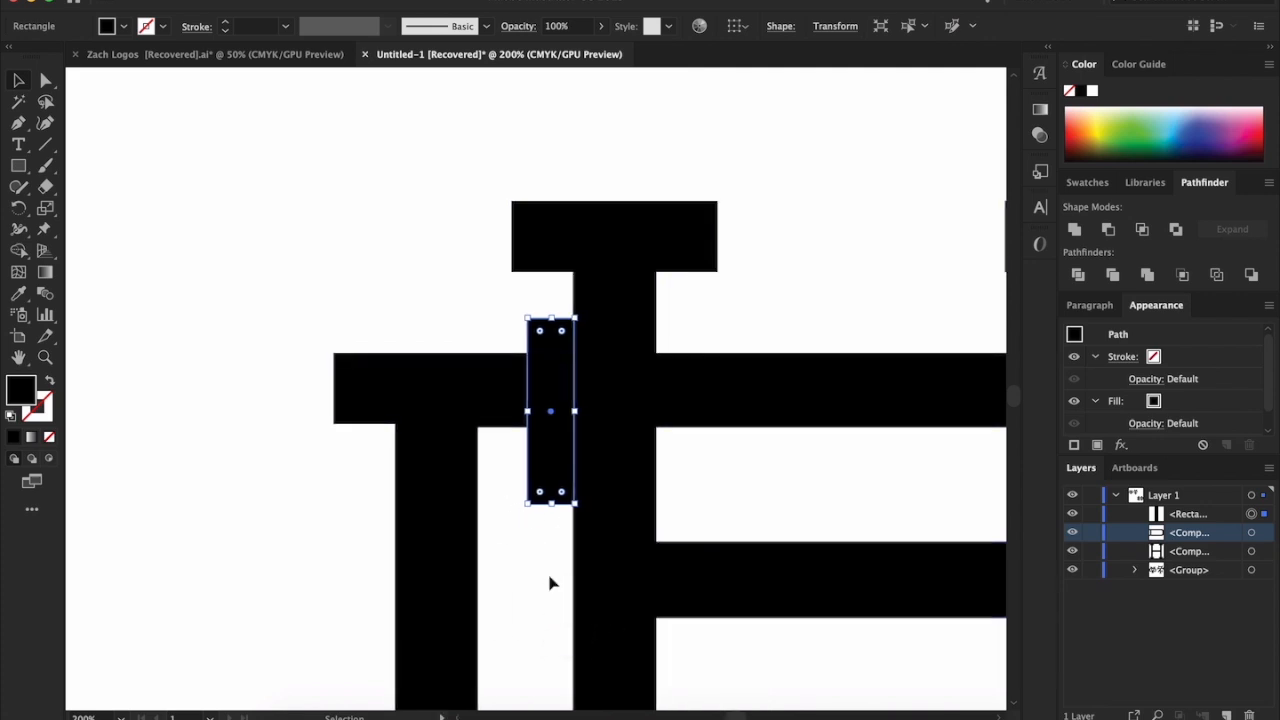
# Duplicate the upright rectangle and place the copy over the D's top bar, against the inner side of the H's left stem
pyautogui.scroll(1, 549, 583)
pyautogui.hscroll(1, 549, 583)
pyautogui.press('super+c')
pyautogui.press('super+v')
pyautogui.moveTo(553, 340); pyautogui.dragTo(700, 264)
pyautogui.click(769, 169)
pyautogui.click(677, 190)
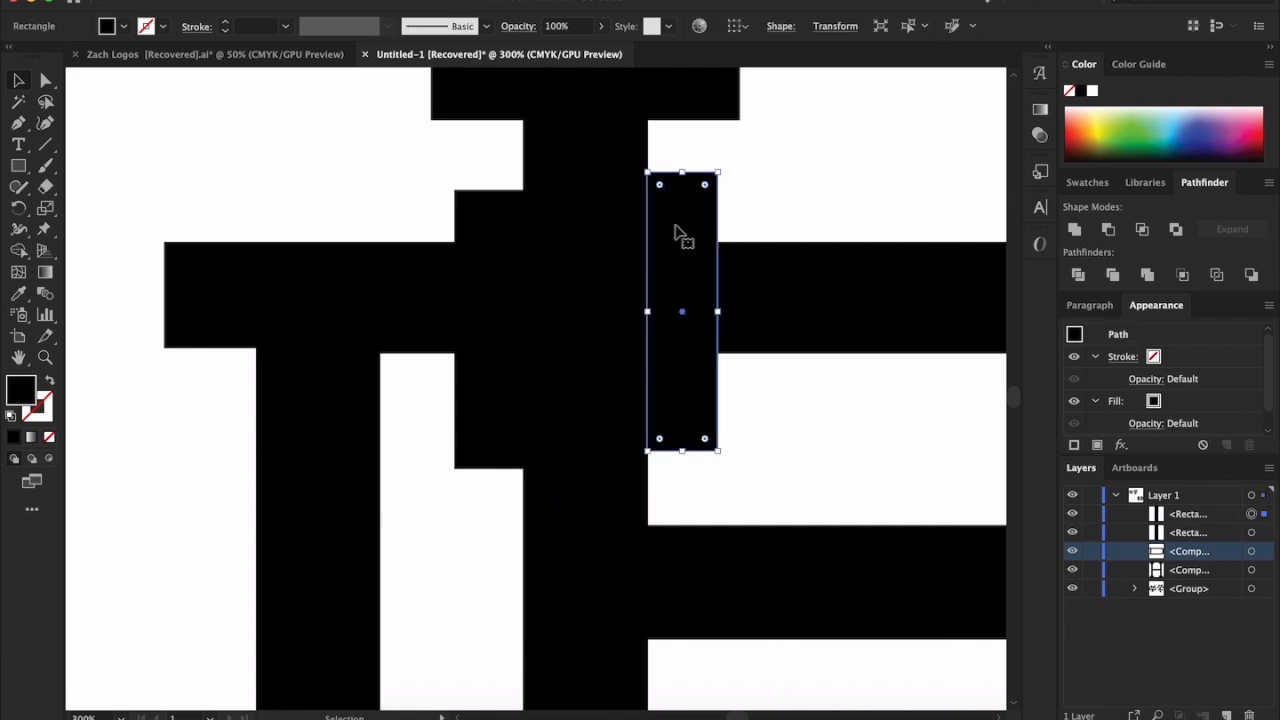
# Fill both upright rectangles beside the H's left stem with white
pyautogui.keyDown('shift'); pyautogui.click(474, 208); pyautogui.keyUp('shift')
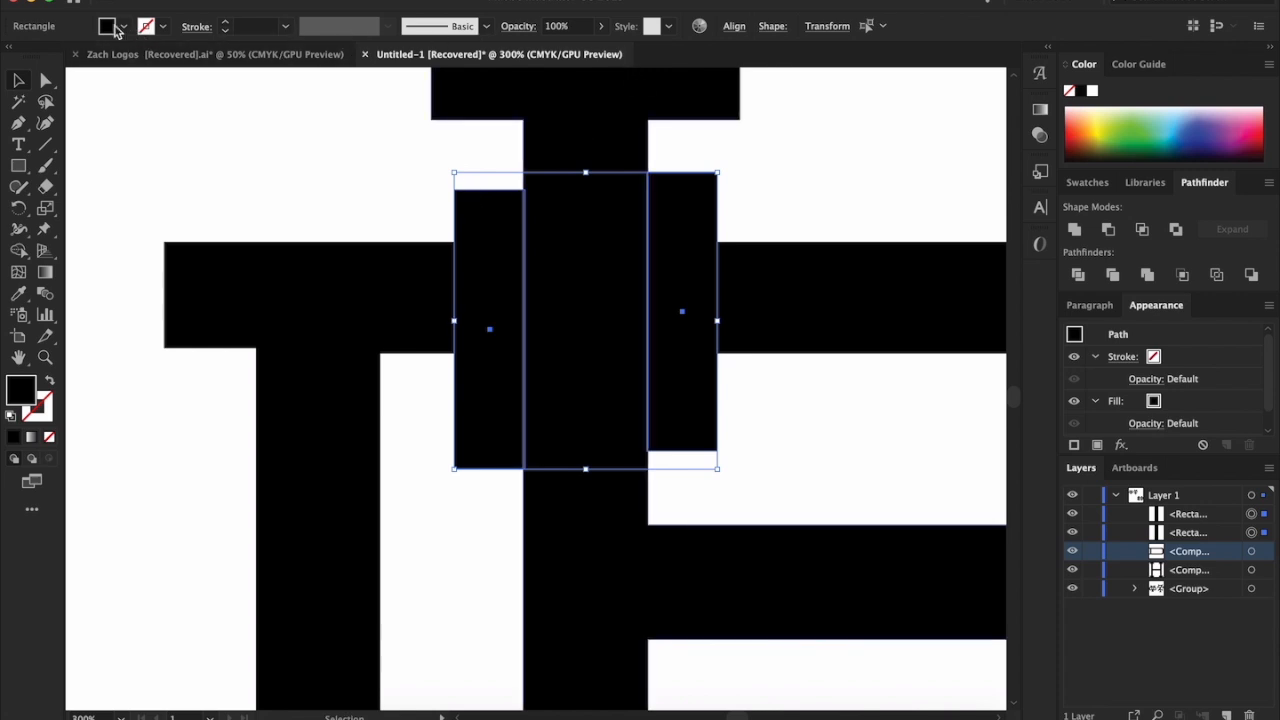
pyautogui.click(125, 29)
pyautogui.click(26, 58)
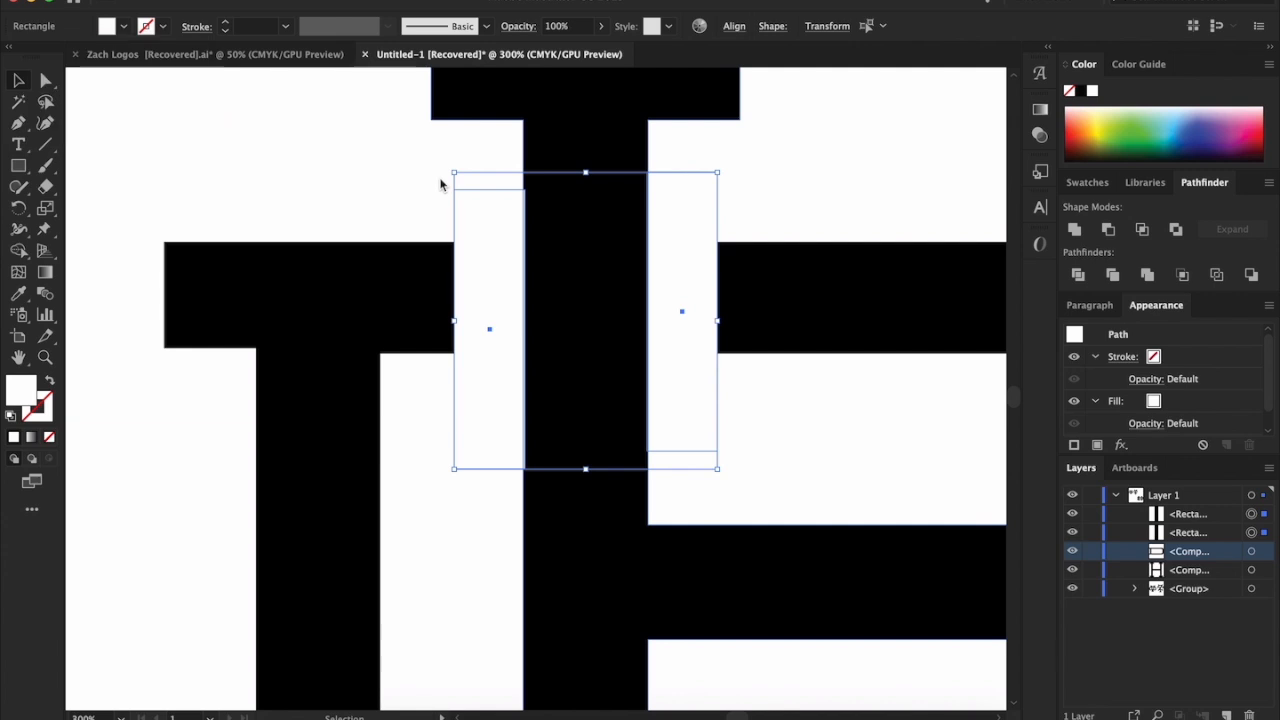
pyautogui.click(988, 162)
# Align the two white rectangles flush with the edges of the H's left stem and vertically across the D's top bar
pyautogui.moveTo(500, 237); pyautogui.dragTo(564, 218)
pyautogui.scroll(4, 499, 236)
pyautogui.scroll(3, 500, 237)
pyautogui.scroll(-4, 564, 218)
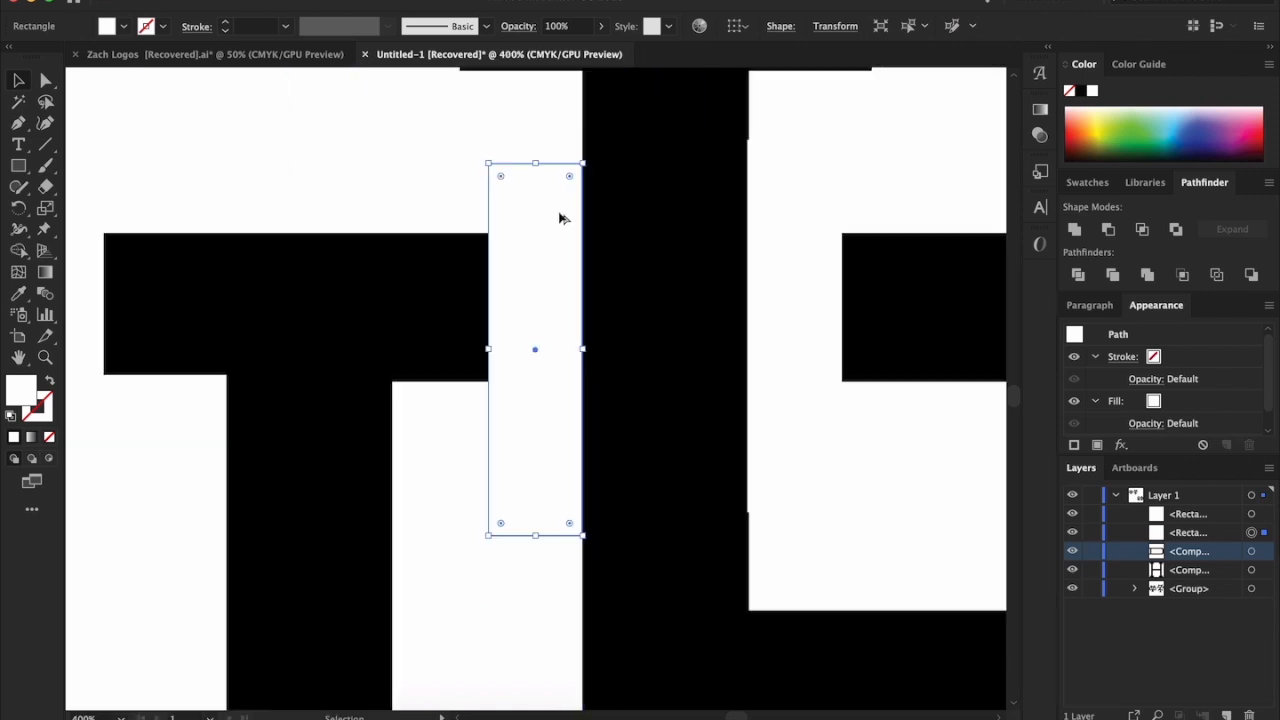
pyautogui.click(940, 150)
pyautogui.hscroll(3, 800, 190)
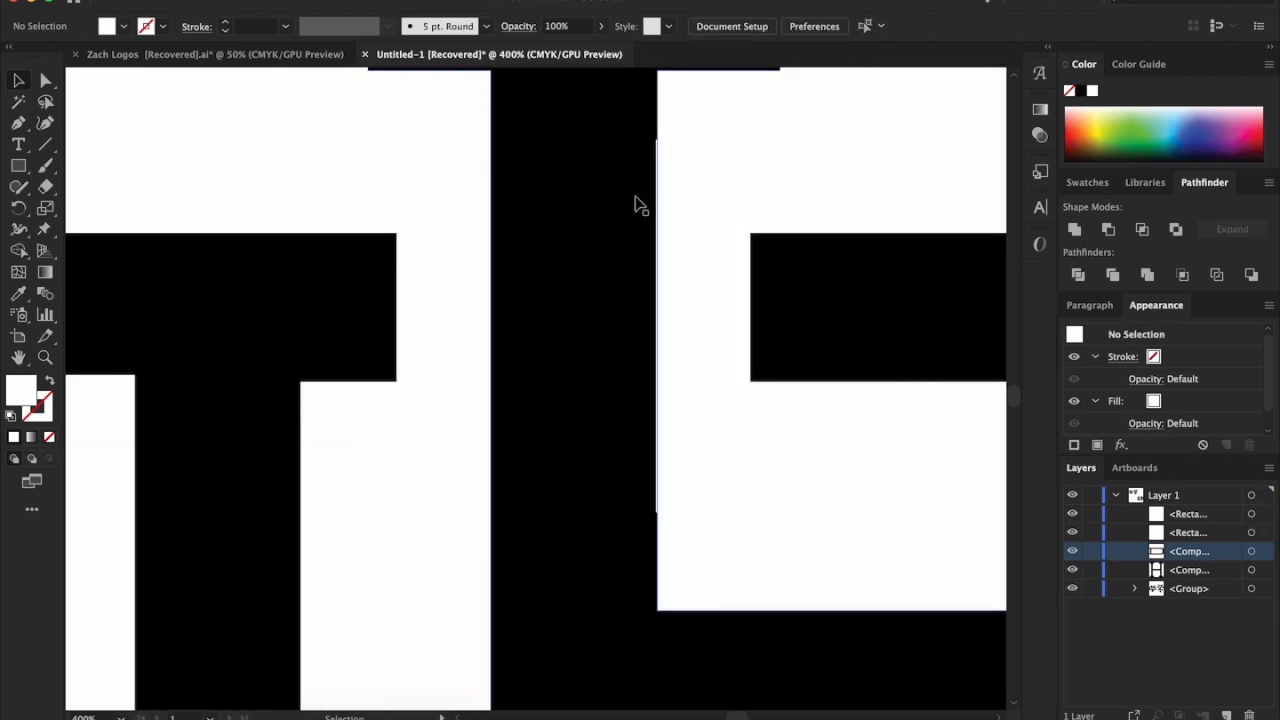
pyautogui.scroll(6, 680, 204)
pyautogui.scroll(-3, 650, 204)
pyautogui.scroll(3, 640, 204)
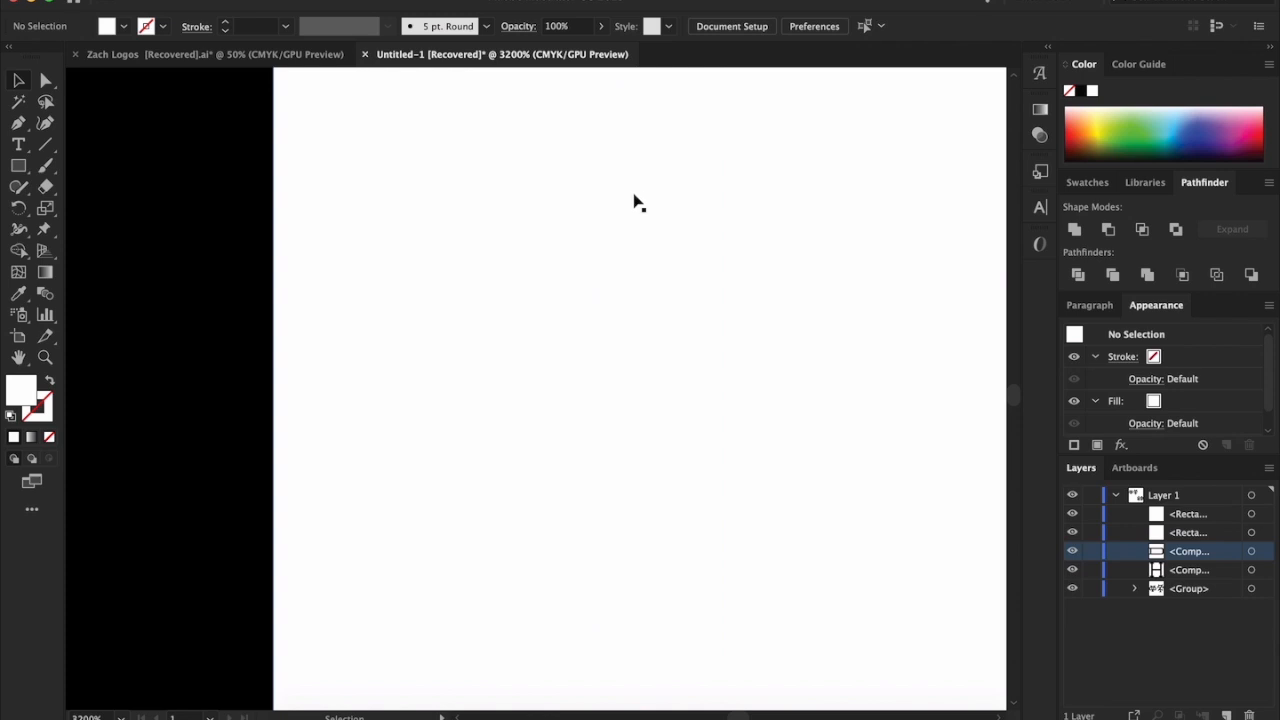
pyautogui.scroll(-5, 634, 204)
pyautogui.moveTo(602, 218)
pyautogui.mouseDown()
pyautogui.moveTo(624, 220)
pyautogui.moveTo(601, 219)
pyautogui.mouseUp()
pyautogui.scroll(-4, 829, 326)
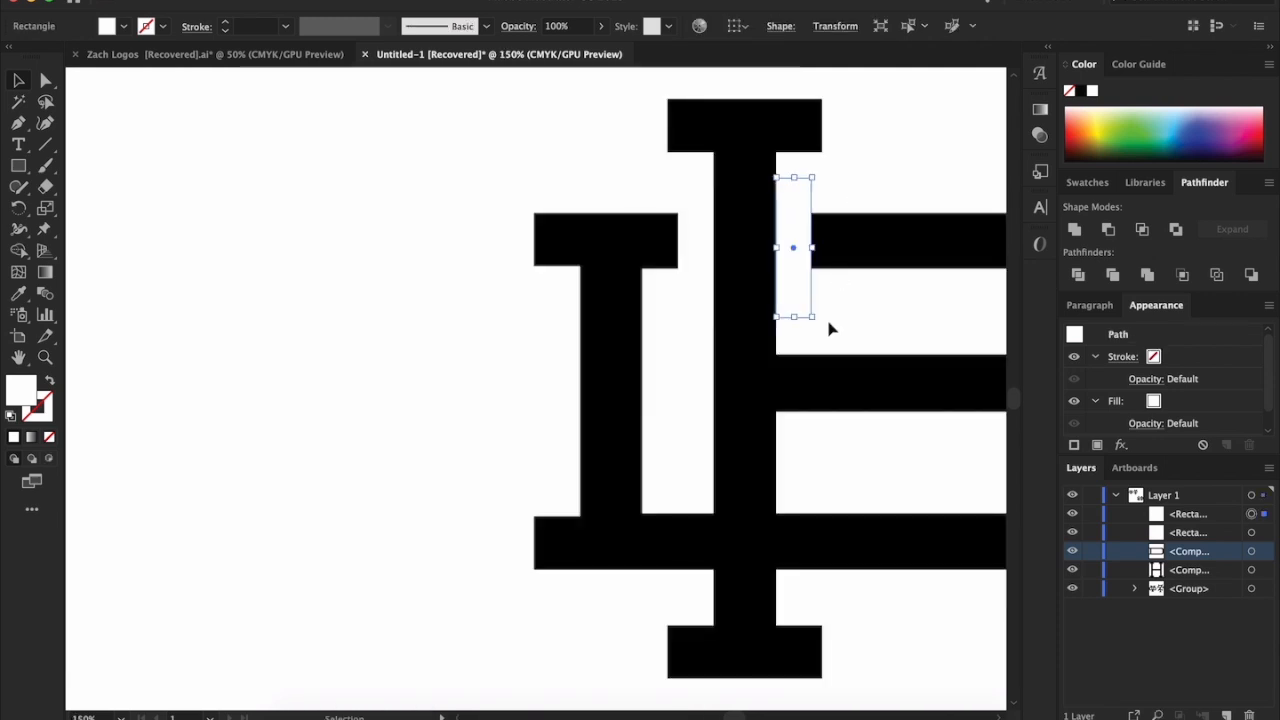
pyautogui.click(880, 323)
# Duplicate the pair of white rectangles to either side of the H's right stem where it crosses the D's bottom bar
pyautogui.scroll(2, 886, 325)
pyautogui.scroll(1, 628, 317)
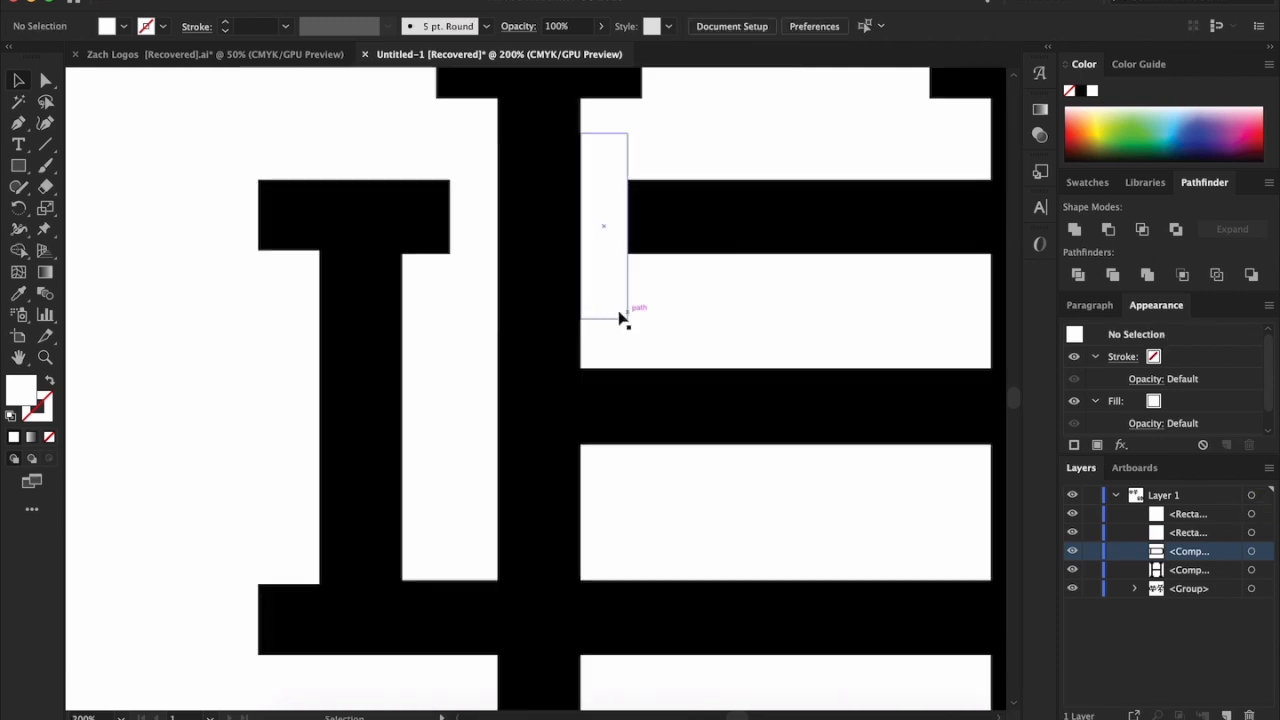
pyautogui.click(623, 317)
pyautogui.keyDown('shift'); pyautogui.click(486, 307); pyautogui.keyUp('shift')
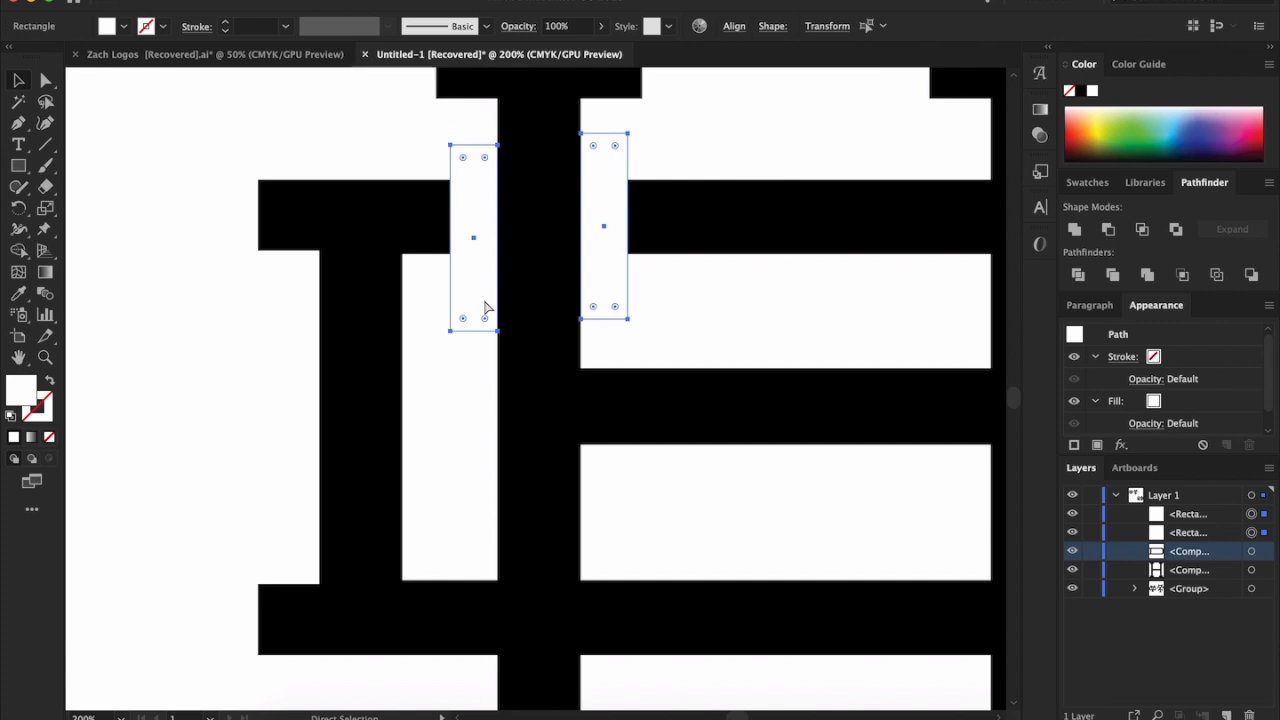
pyautogui.moveTo(609, 291); pyautogui.dragTo(609, 449)
pyautogui.moveTo(606, 340); pyautogui.dragTo(963, 381)
pyautogui.hscroll(5, 950, 380)
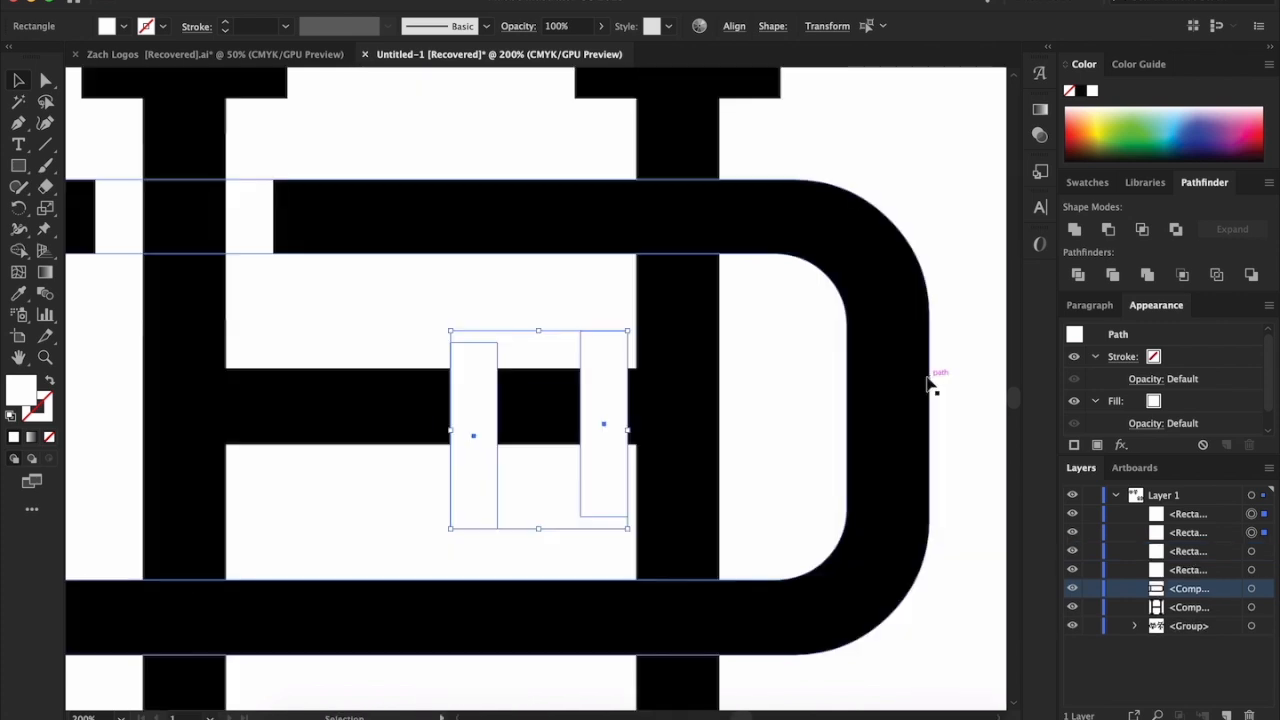
pyautogui.moveTo(607, 383); pyautogui.dragTo(741, 548)
pyautogui.click(784, 413)
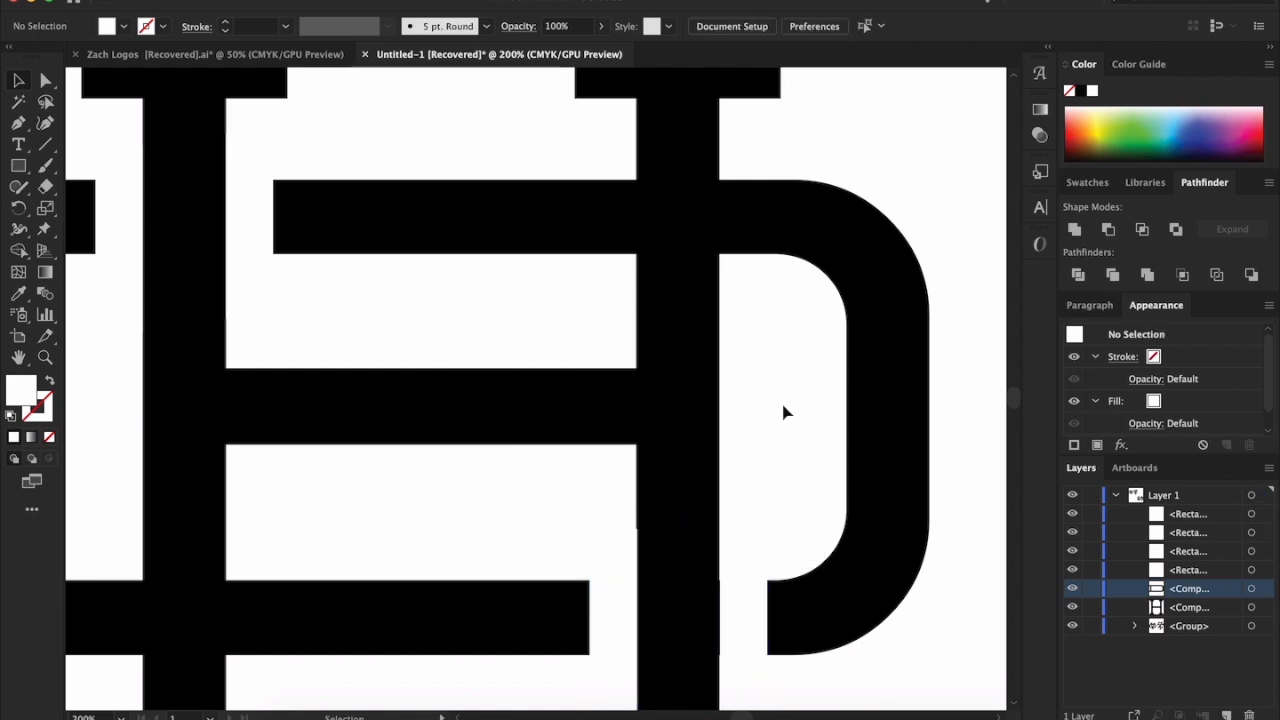
# Copy the white rectangle pair, turn it horizontal, and place it above and below the D's top bar across the H's right stem
pyautogui.click(754, 545)
pyautogui.keyDown('shift'); pyautogui.click(602, 530); pyautogui.keyUp('shift')
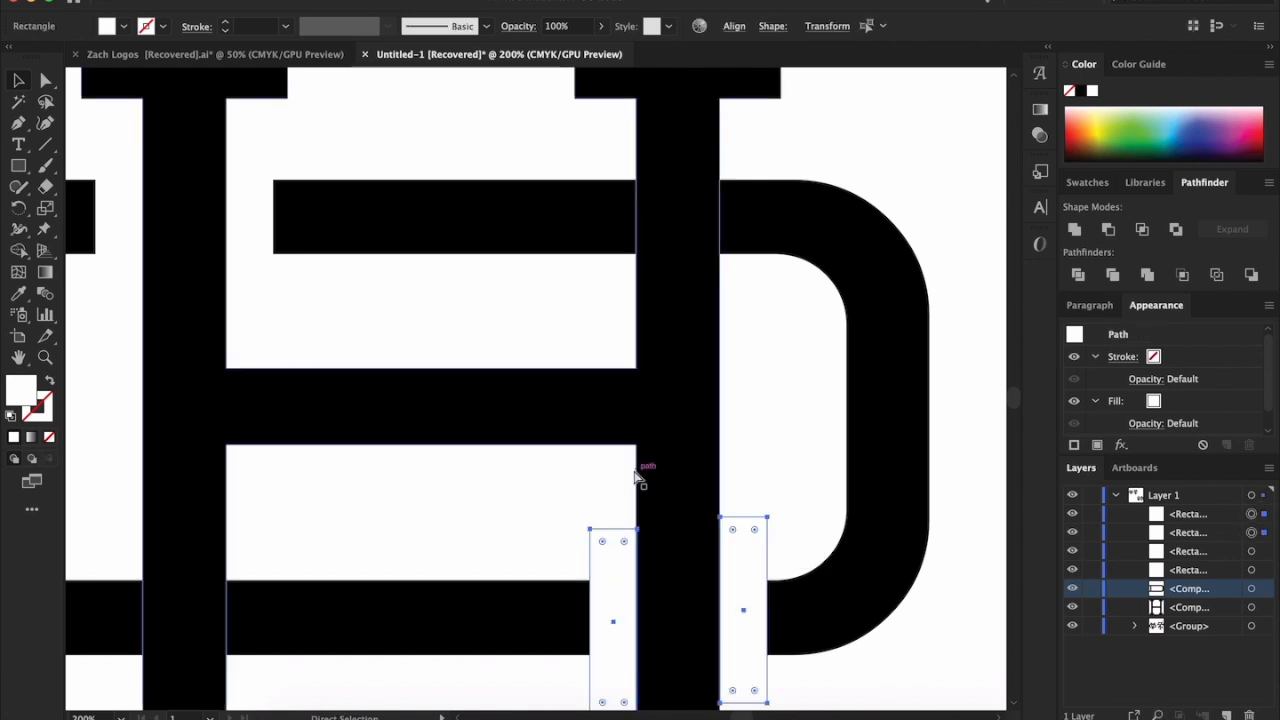
pyautogui.hotkey('ctrl', 'c')
pyautogui.hotkey('ctrl', 'v')
pyautogui.moveTo(629, 285); pyautogui.dragTo(677, 469)
pyautogui.moveTo(573, 320); pyautogui.dragTo(760, 152)
pyautogui.click(801, 135)
pyautogui.click(819, 168)
pyautogui.click(720, 283)
pyautogui.keyDown('shift'); pyautogui.click(717, 175); pyautogui.keyUp('shift')
# Place another horizontal pair of white rectangles above and below the D's bottom bar, across the H's left stem
pyautogui.press('a')
pyautogui.press('super+v')
pyautogui.hscroll(-5, 740, 250)
pyautogui.moveTo(689, 317); pyautogui.dragTo(397, 529)
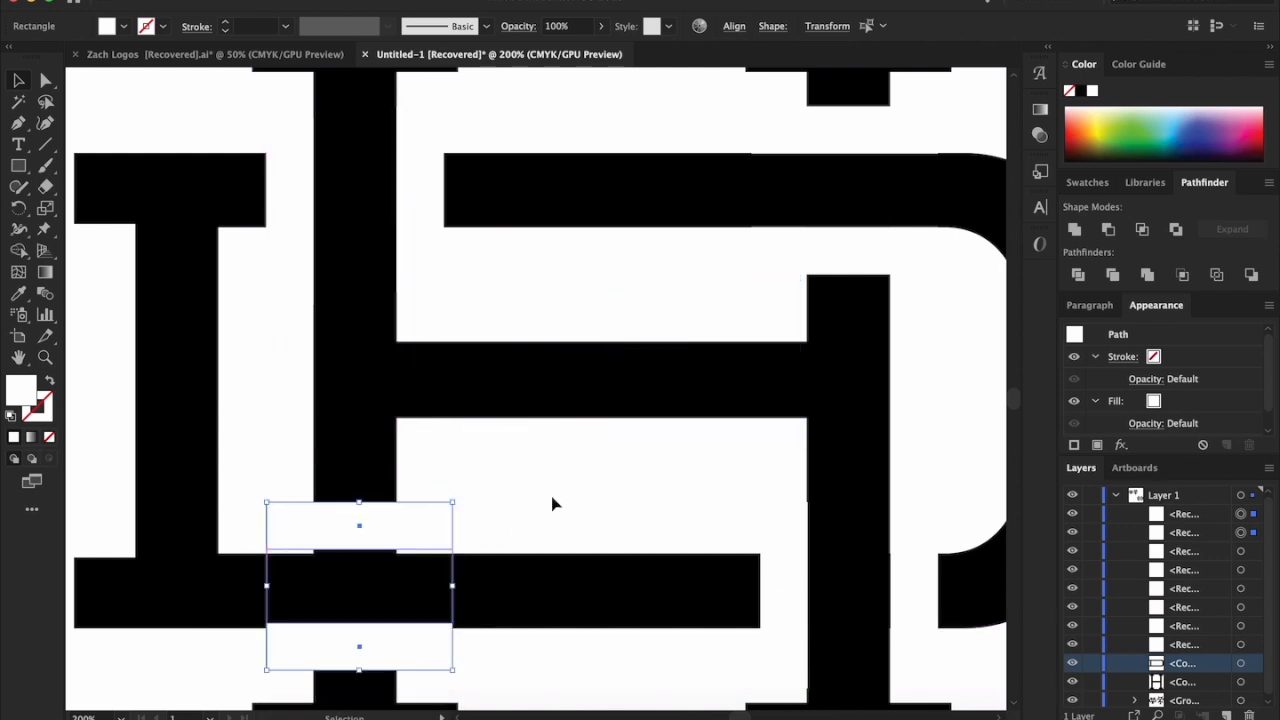
pyautogui.press('super+equal')
pyautogui.press('super+equal')
pyautogui.press('super+equal')
pyautogui.press('super+equal')
pyautogui.moveTo(318, 516); pyautogui.dragTo(314, 532)
pyautogui.scroll(-6, 582, 465)
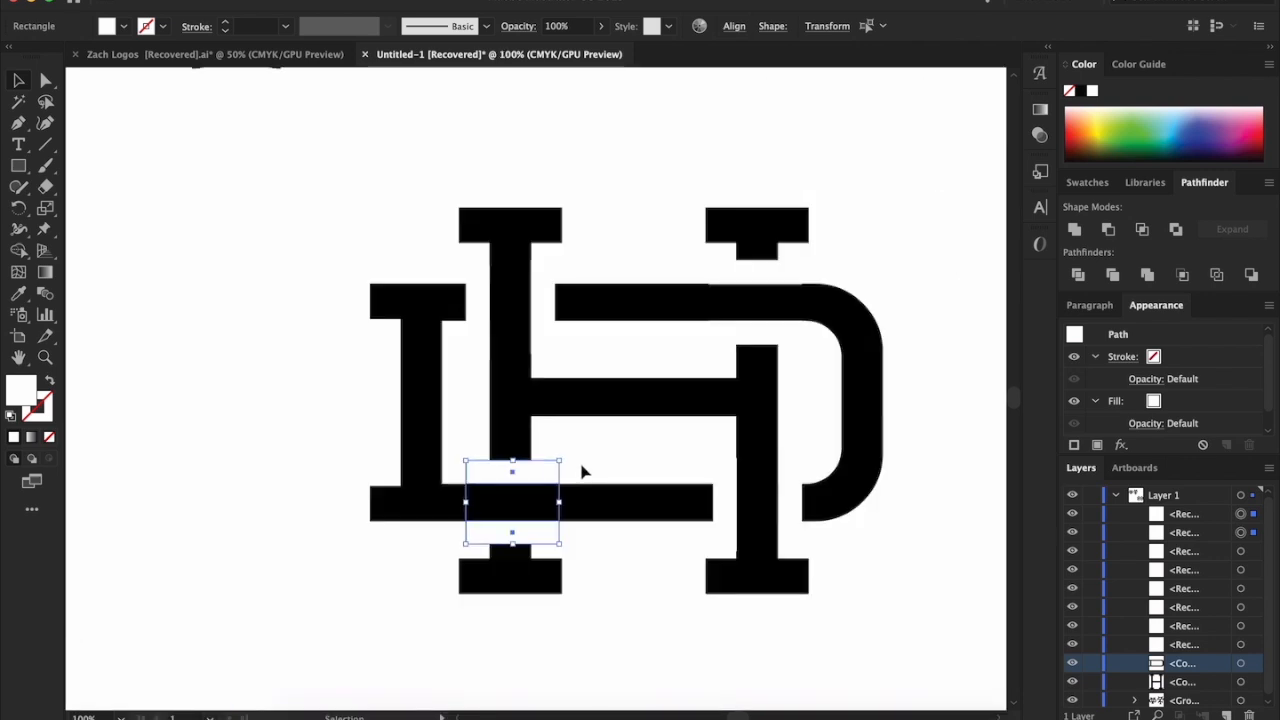
pyautogui.scroll(1, 583, 465)
pyautogui.click(682, 434)
# Examine the interlocked HD monogram's gaps and bar edges, both beside the reference monograms and in close-up
pyautogui.scroll(-3, 683, 434)
pyautogui.hscroll(3, 780, 455)
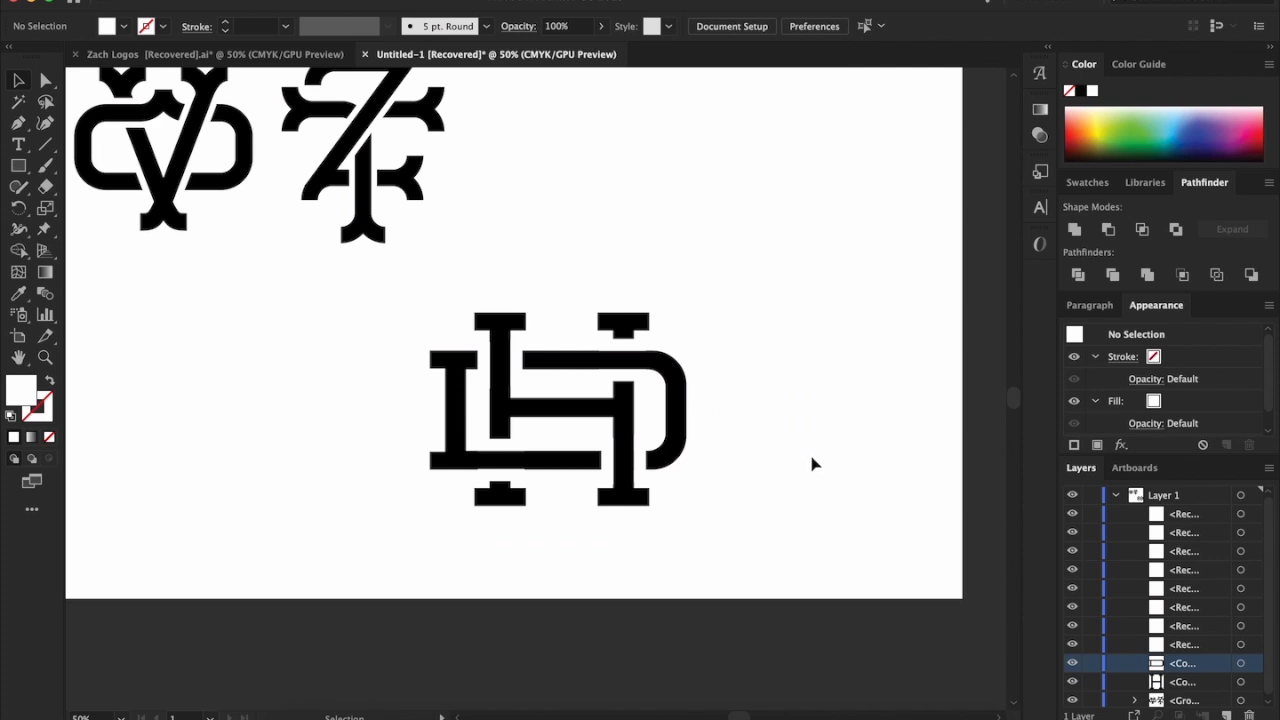
pyautogui.scroll(3, 812, 463)
pyautogui.hscroll(-10, 812, 463)
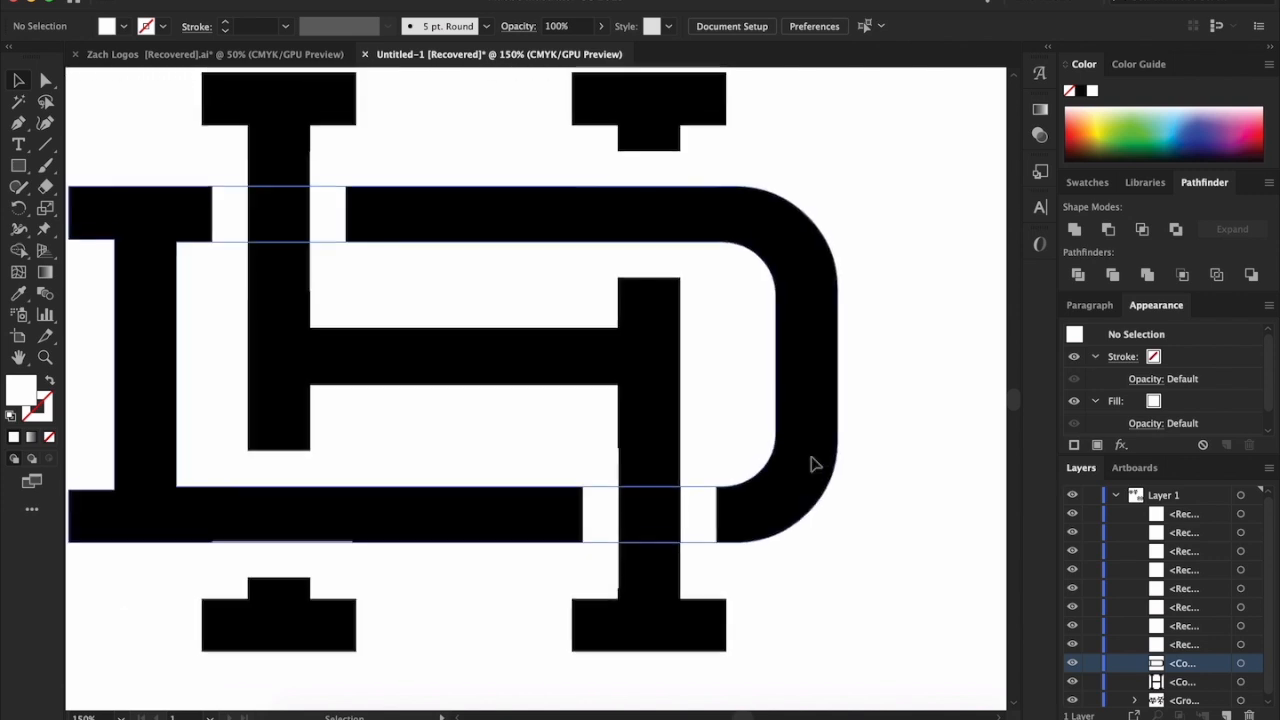
pyautogui.hscroll(-4, 942, 476)
pyautogui.scroll(2, 942, 476)
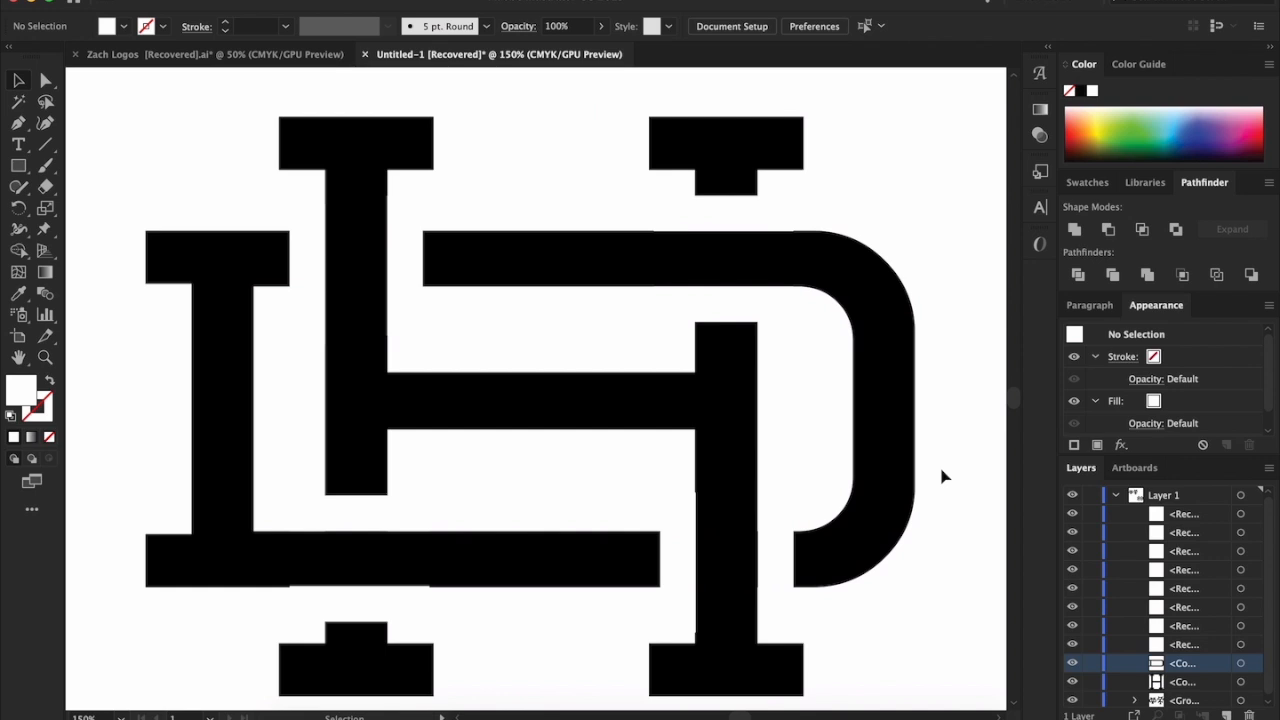
pyautogui.scroll(3, 942, 476)
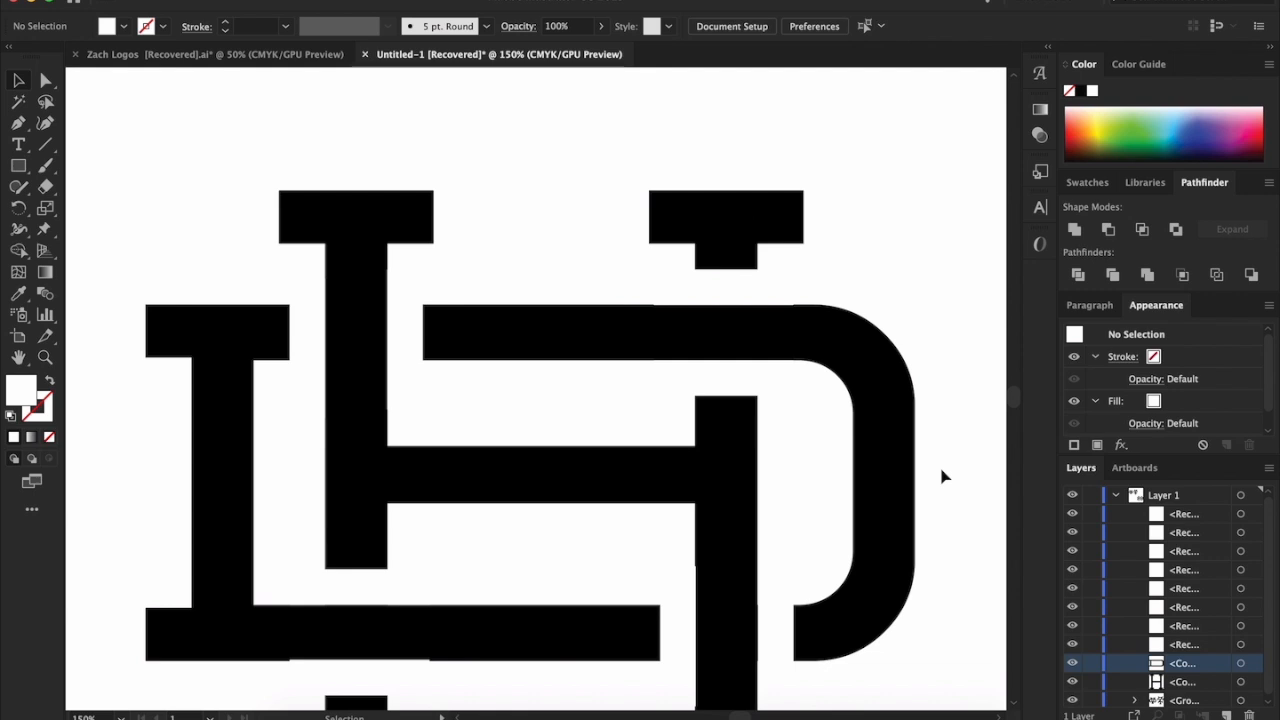
pyautogui.scroll(3, 941, 477)
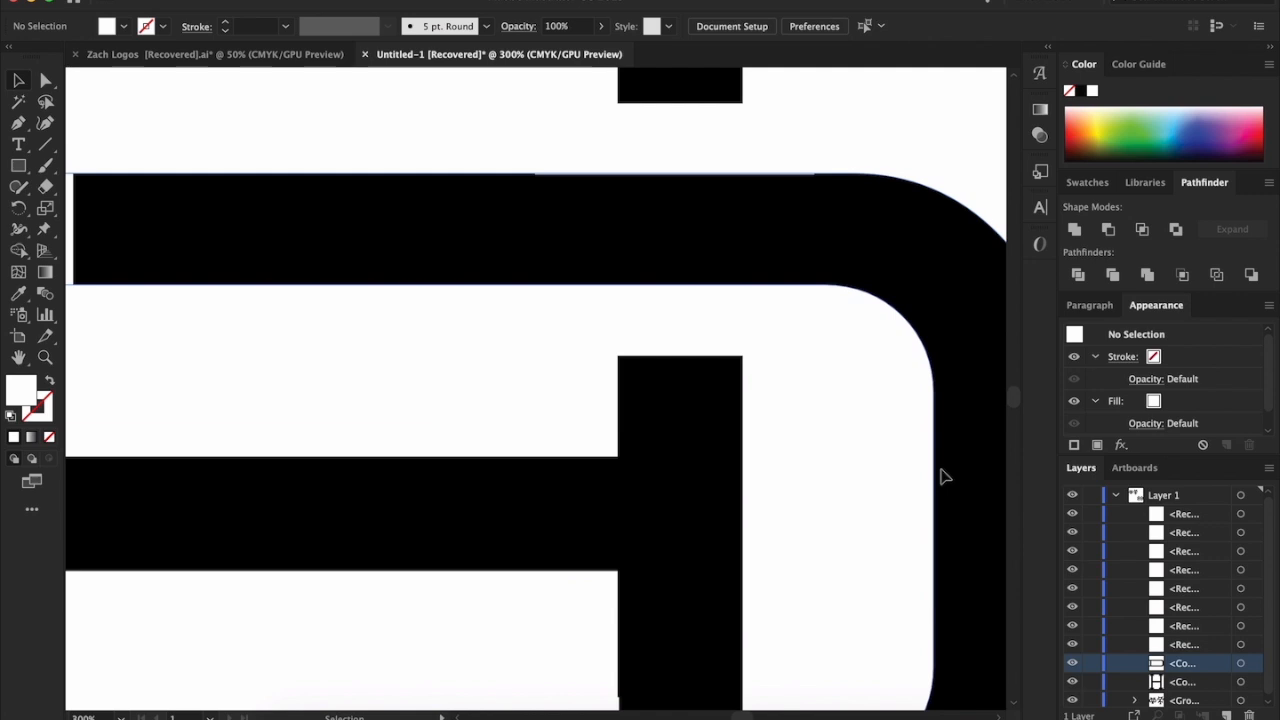
pyautogui.scroll(-2, 941, 477)
pyautogui.scroll(-5, 436, 408)
pyautogui.scroll(6, 436, 408)
pyautogui.scroll(-2, 436, 408)
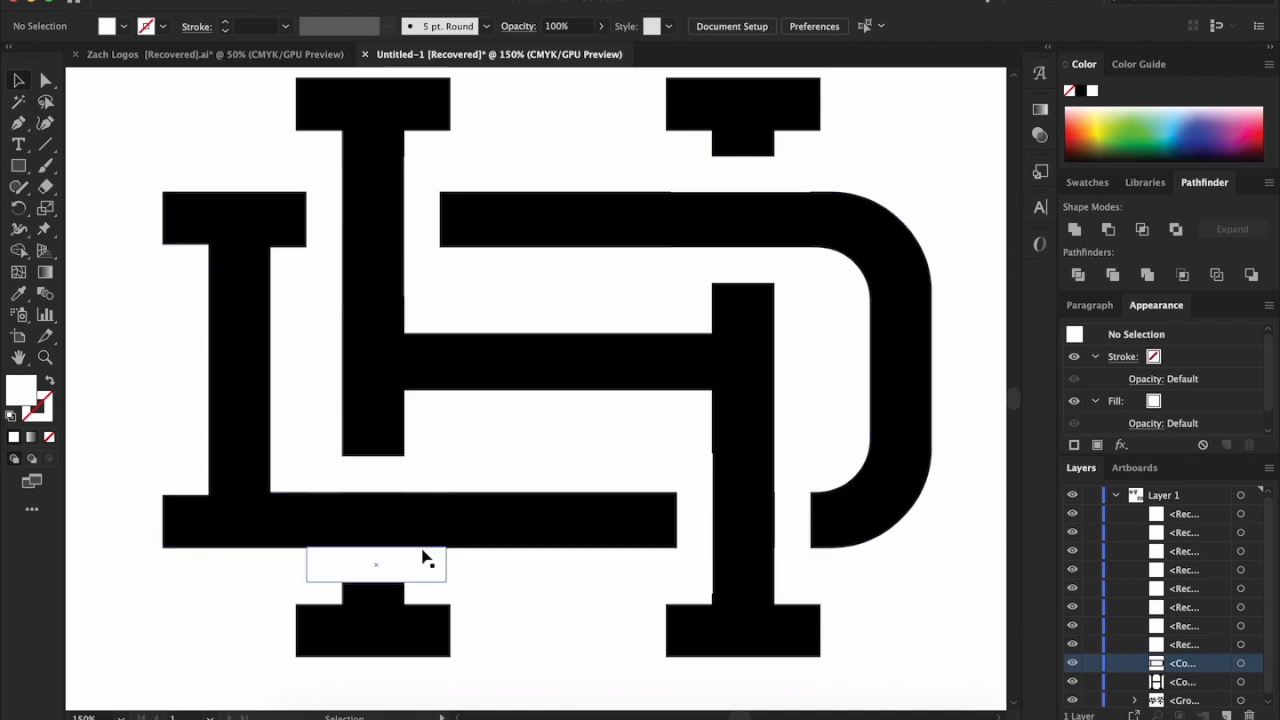
# Align the white rectangle under the D's bottom bar flush with the bar's lower edge
pyautogui.scroll(4, 423, 557)
pyautogui.moveTo(429, 560)
pyautogui.mouseDown()
pyautogui.moveTo(432, 572)
pyautogui.moveTo(457, 569)
pyautogui.moveTo(446, 563)
pyautogui.mouseUp()
pyautogui.scroll(2, 457, 567)
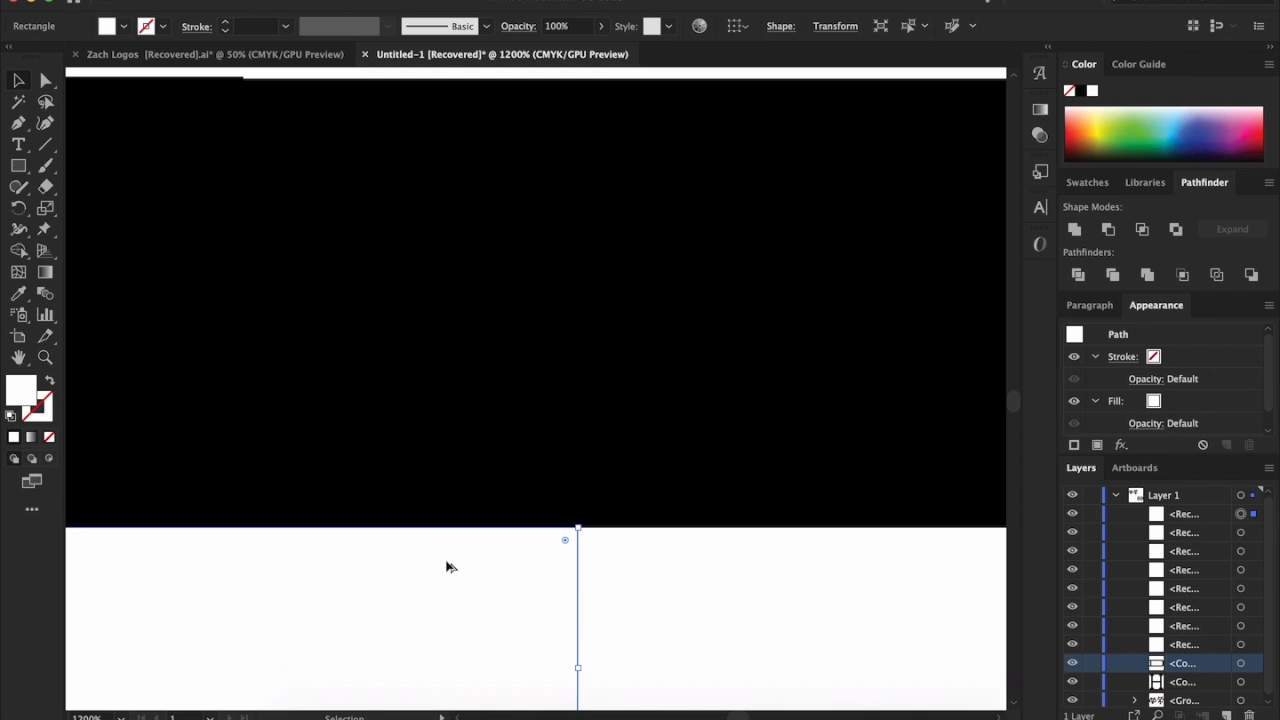
# Align the white rectangle above the D's bottom bar flush with the bar's upper edge
pyautogui.scroll(-2, 446, 563)
pyautogui.scroll(2, 446, 563)
pyautogui.scroll(-3, 389, 486)
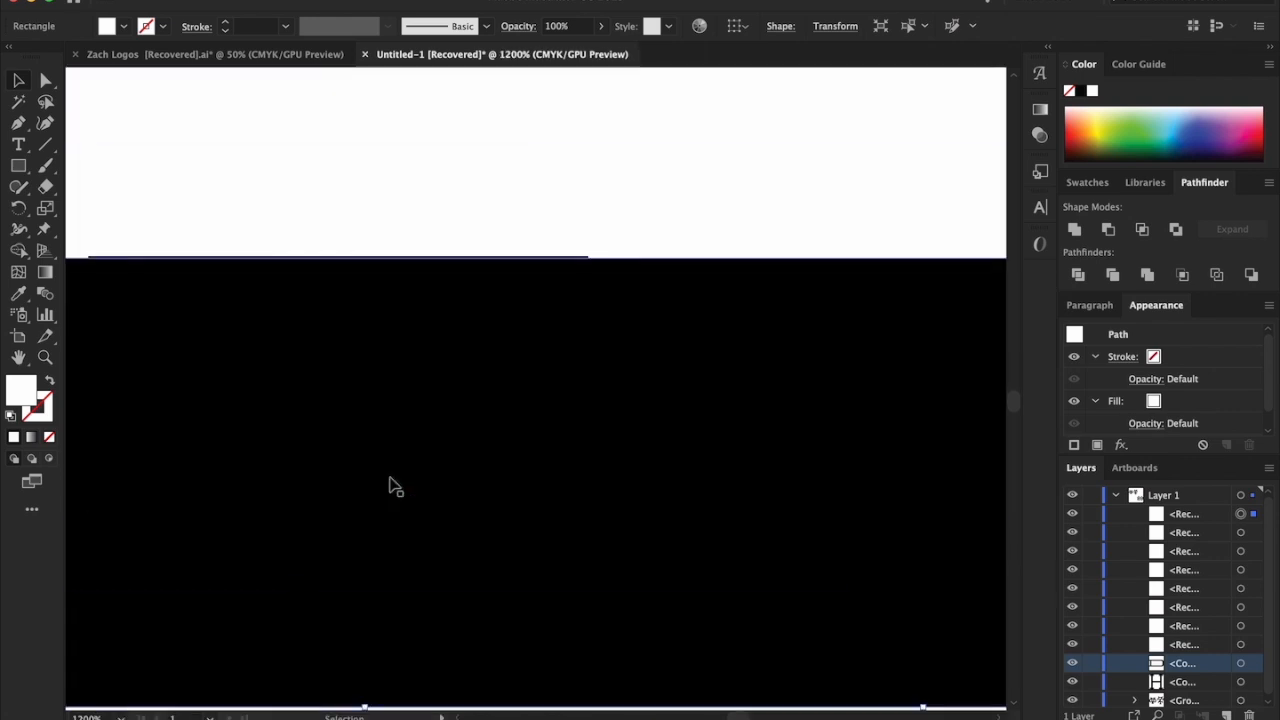
pyautogui.click(630, 190)
pyautogui.moveTo(637, 187); pyautogui.dragTo(665, 208)
pyautogui.press('super+shift+a')
pyautogui.scroll(-6, 665, 208)
pyautogui.scroll(6, 668, 213)
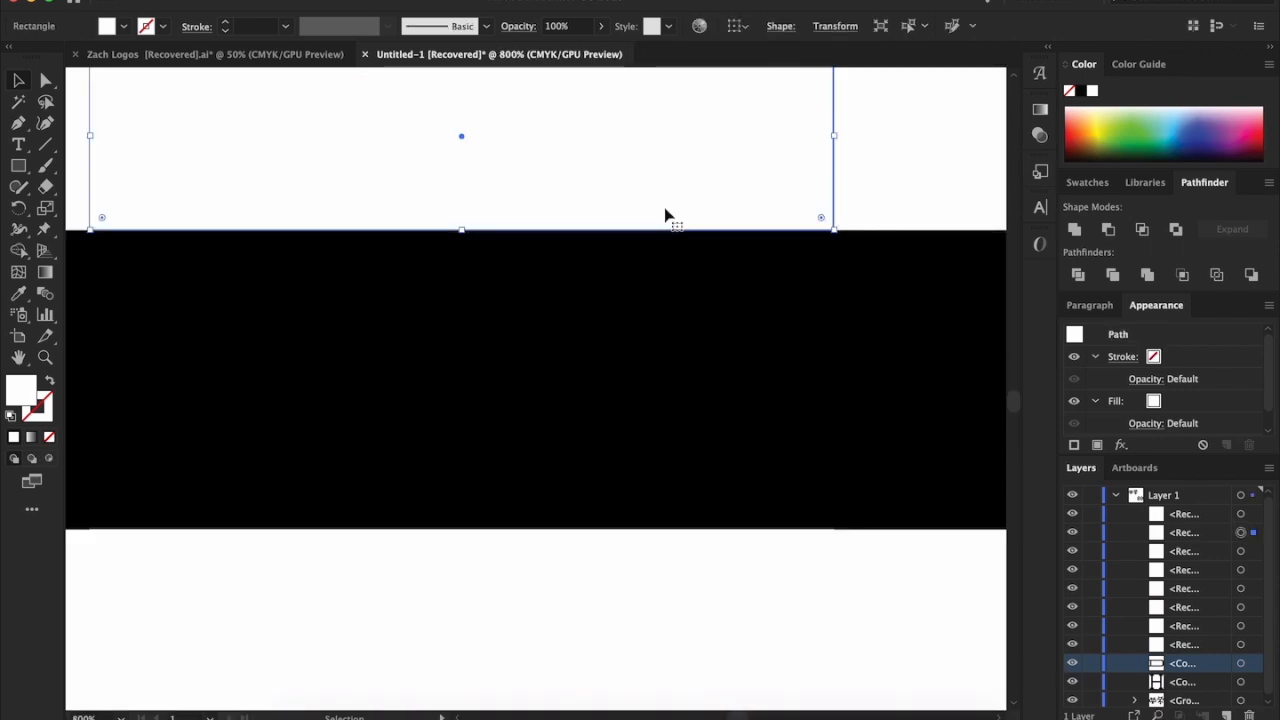
pyautogui.press('super+shift+a')
# Check the gap edges around the H's right stem and align the white rectangles flush with the D's top bar
pyautogui.scroll(5, 863, 200)
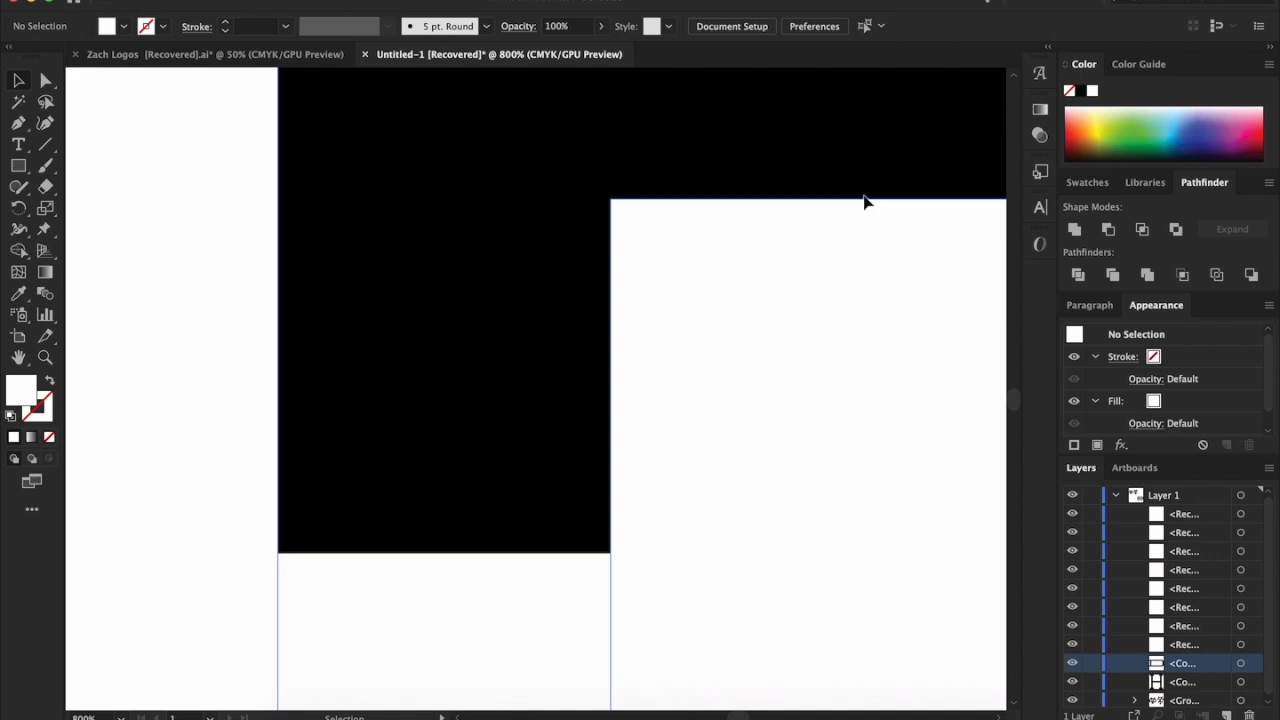
pyautogui.scroll(-4, 722, 371)
pyautogui.scroll(4, 723, 371)
pyautogui.scroll(3, 722, 375)
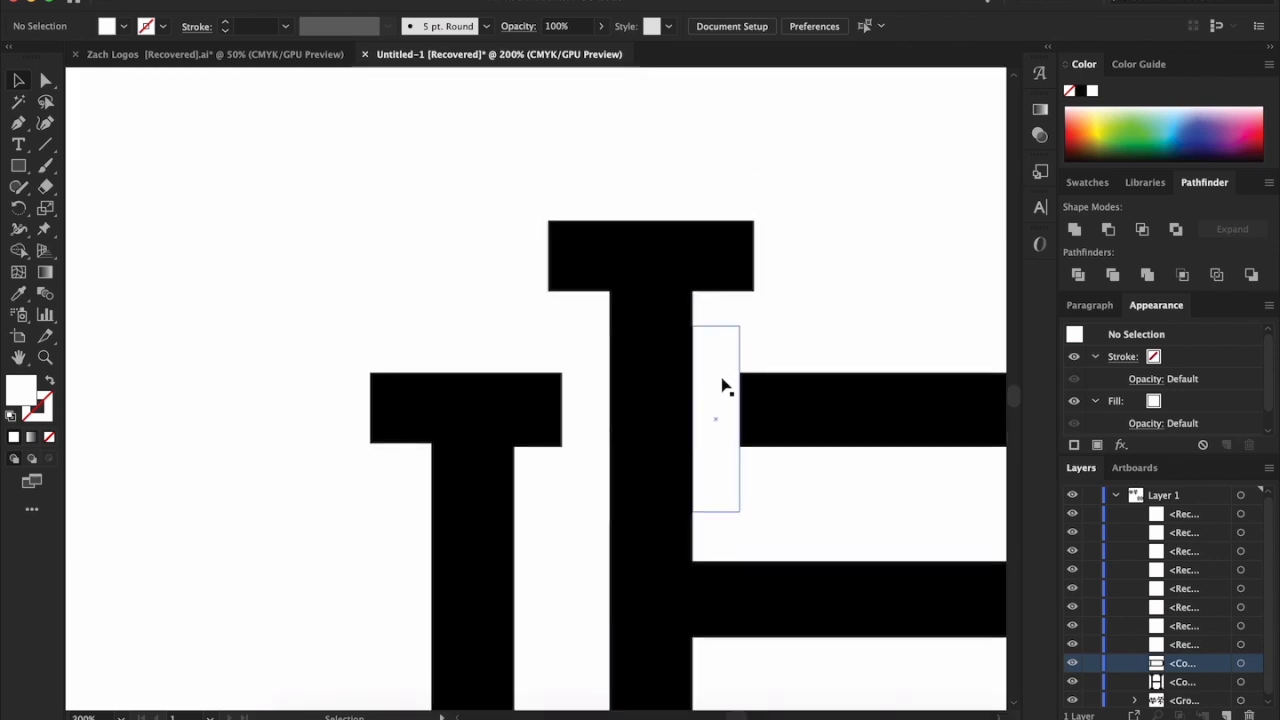
pyautogui.hscroll(5, 723, 378)
pyautogui.scroll(5, 767, 335)
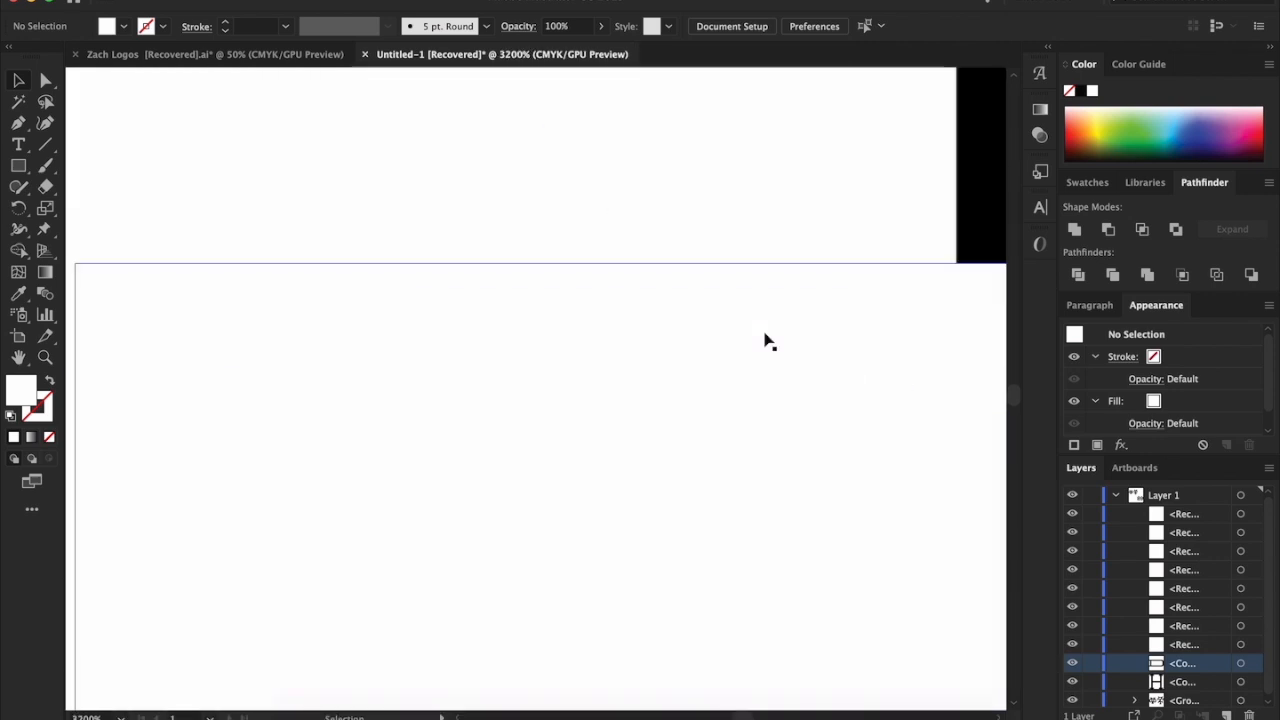
pyautogui.hscroll(3, 767, 341)
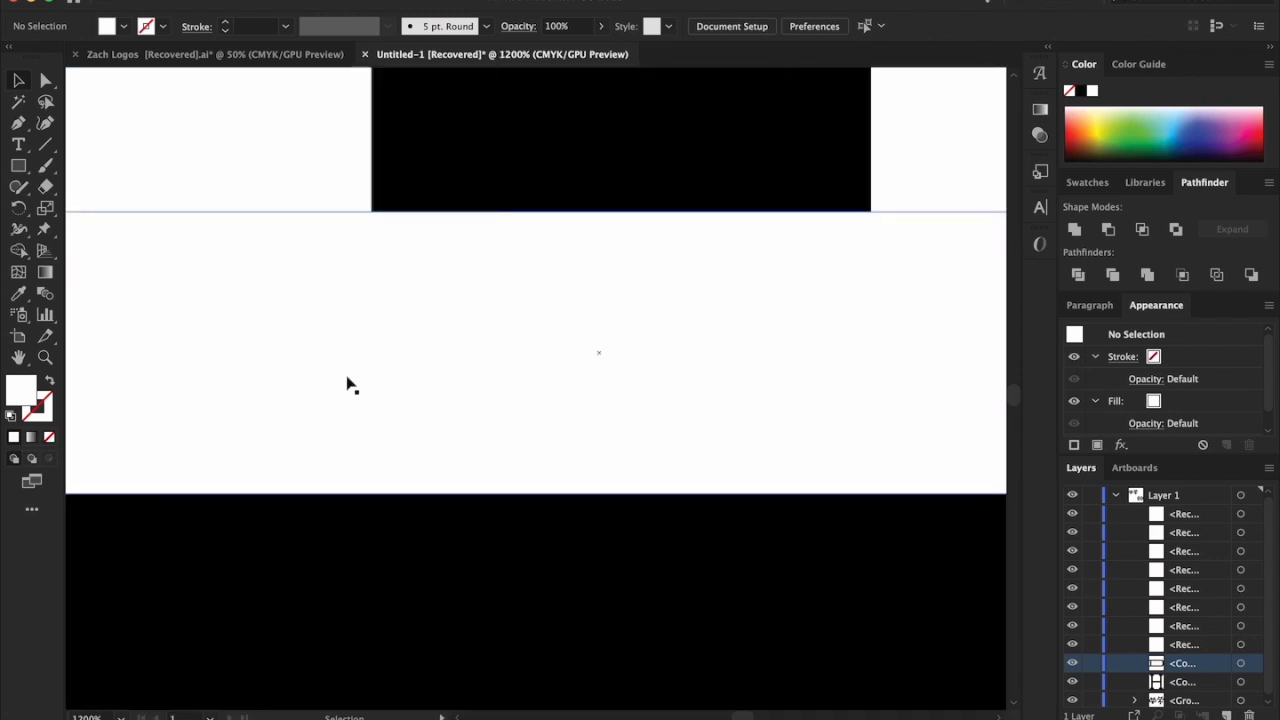
pyautogui.moveTo(443, 454); pyautogui.dragTo(448, 429)
pyautogui.scroll(-3, 449, 429)
pyautogui.scroll(-3, 598, 544)
pyautogui.click(727, 573)
pyautogui.scroll(3, 779, 572)
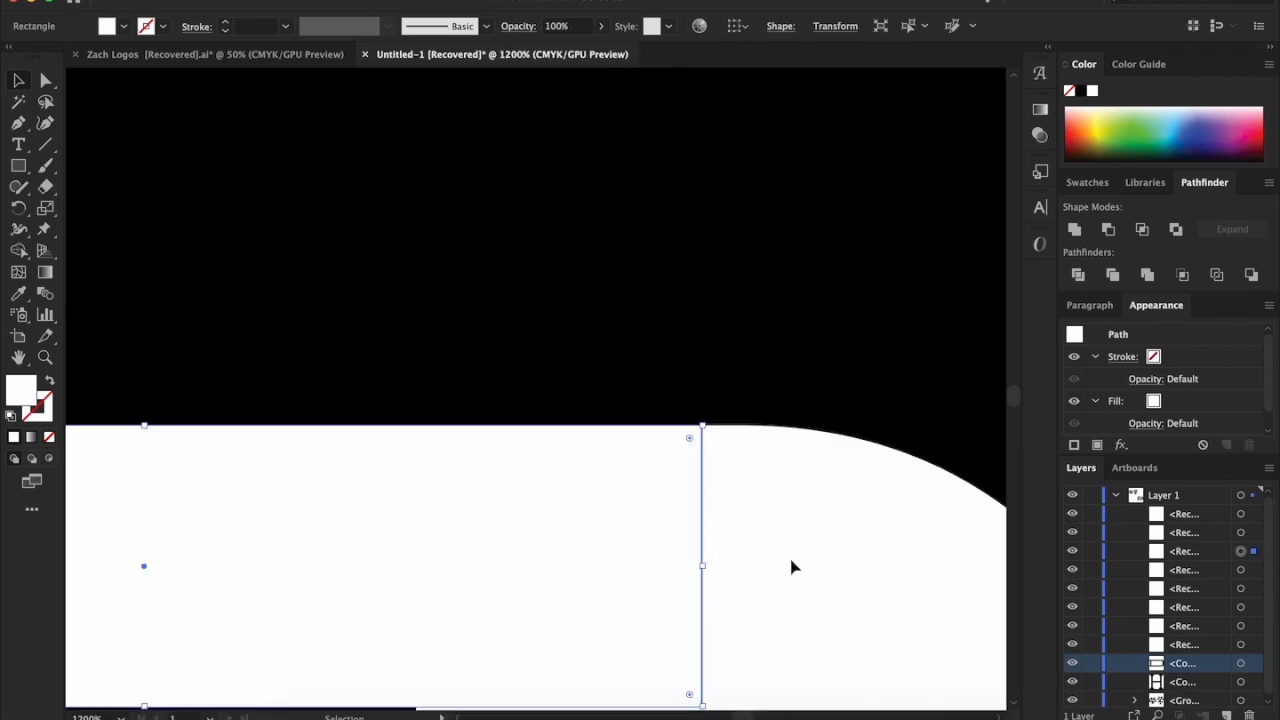
pyautogui.press('super+shift+a')
# Align the vertical white rectangle across the D's bottom bar flush with the outer edge of the H's right stem
pyautogui.scroll(-1, 836, 545)
pyautogui.scroll(-5, 834, 543)
pyautogui.scroll(4, 779, 577)
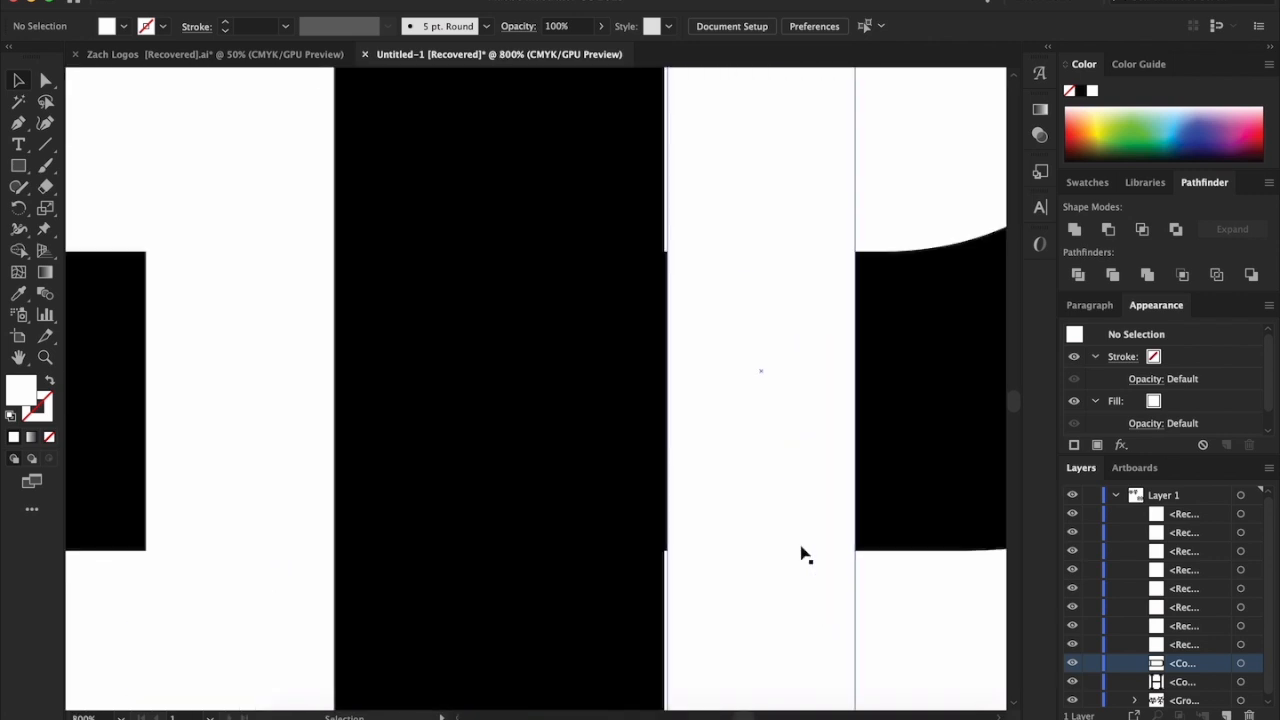
pyautogui.click(729, 578)
pyautogui.scroll(1, 720, 578)
pyautogui.moveTo(693, 567)
pyautogui.mouseDown()
pyautogui.moveTo(663, 560)
pyautogui.moveTo(685, 556)
pyautogui.mouseUp()
pyautogui.hotkey('ctrl', 'shift', 'a')
# Align the other vertical white rectangle on the D's bottom bar flush with the inner edge of the H's right stem
pyautogui.hscroll(-5, 685, 550)
pyautogui.scroll(-5, 685, 549)
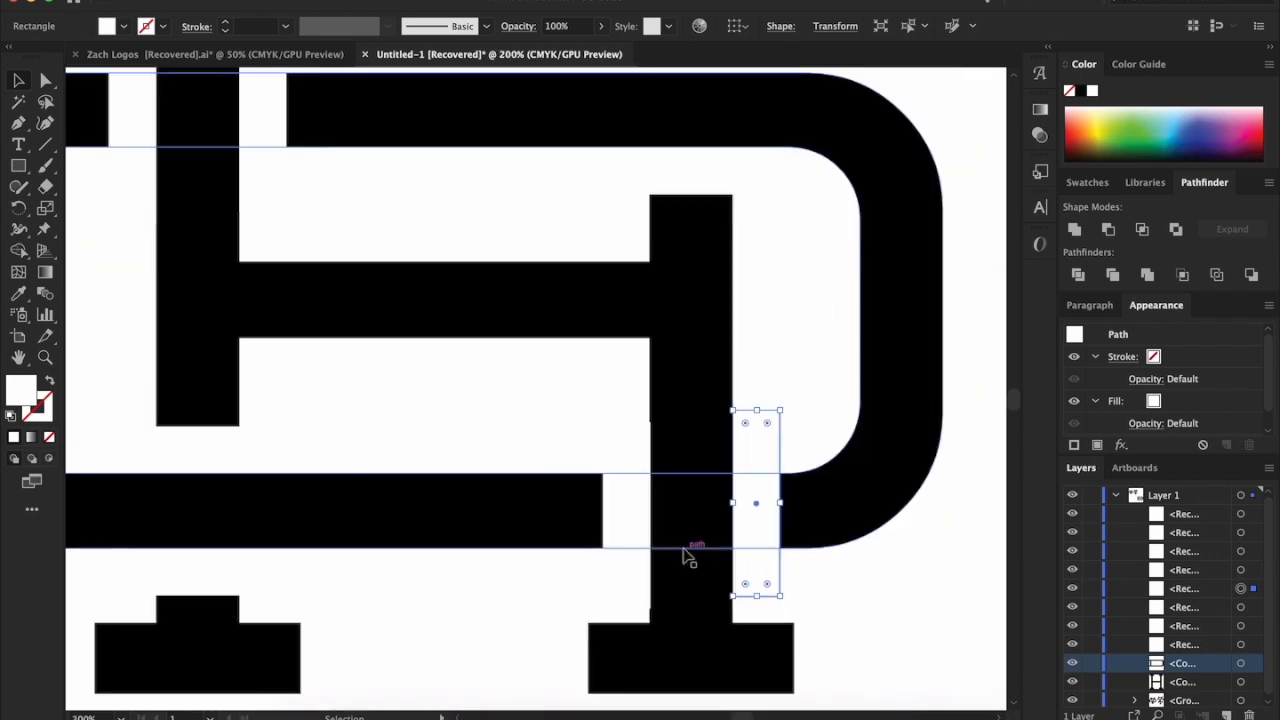
pyautogui.scroll(3, 628, 569)
pyautogui.scroll(-1, 637, 617)
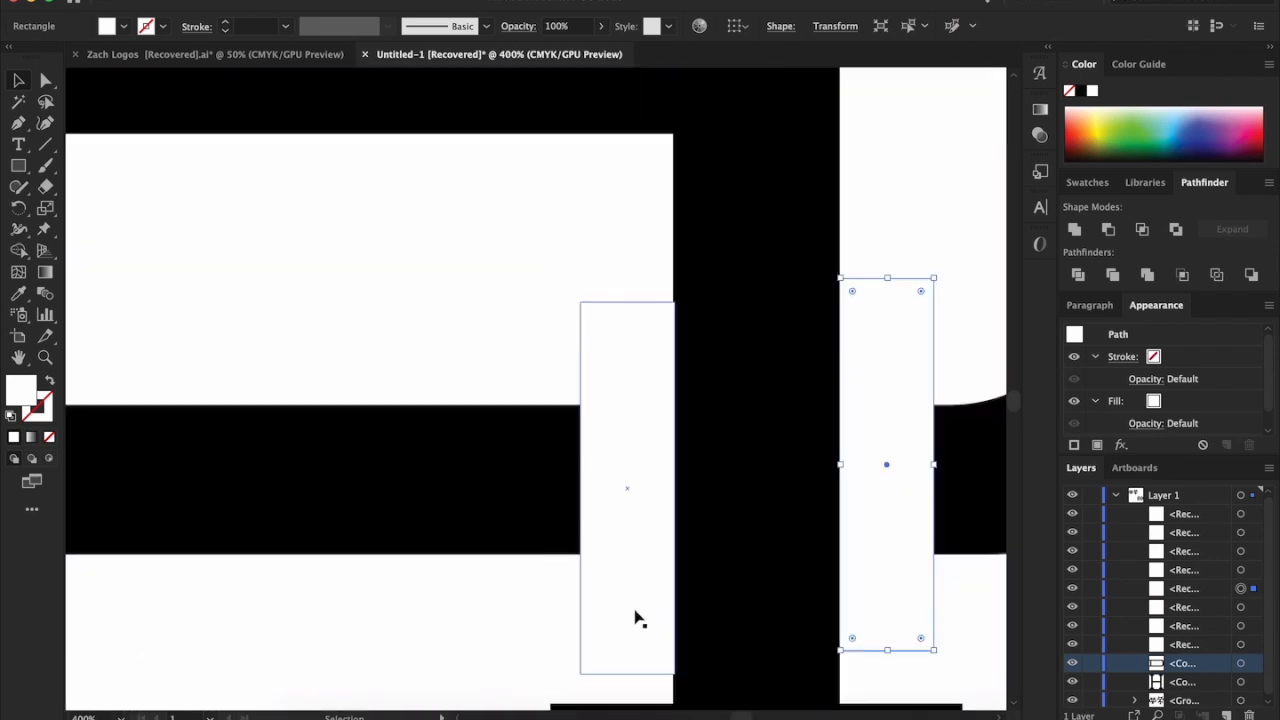
pyautogui.scroll(2, 637, 617)
pyautogui.scroll(-2, 640, 619)
pyautogui.moveTo(646, 614)
pyautogui.mouseDown()
pyautogui.moveTo(634, 614)
pyautogui.moveTo(652, 611)
pyautogui.mouseUp()
pyautogui.scroll(-5, 652, 611)
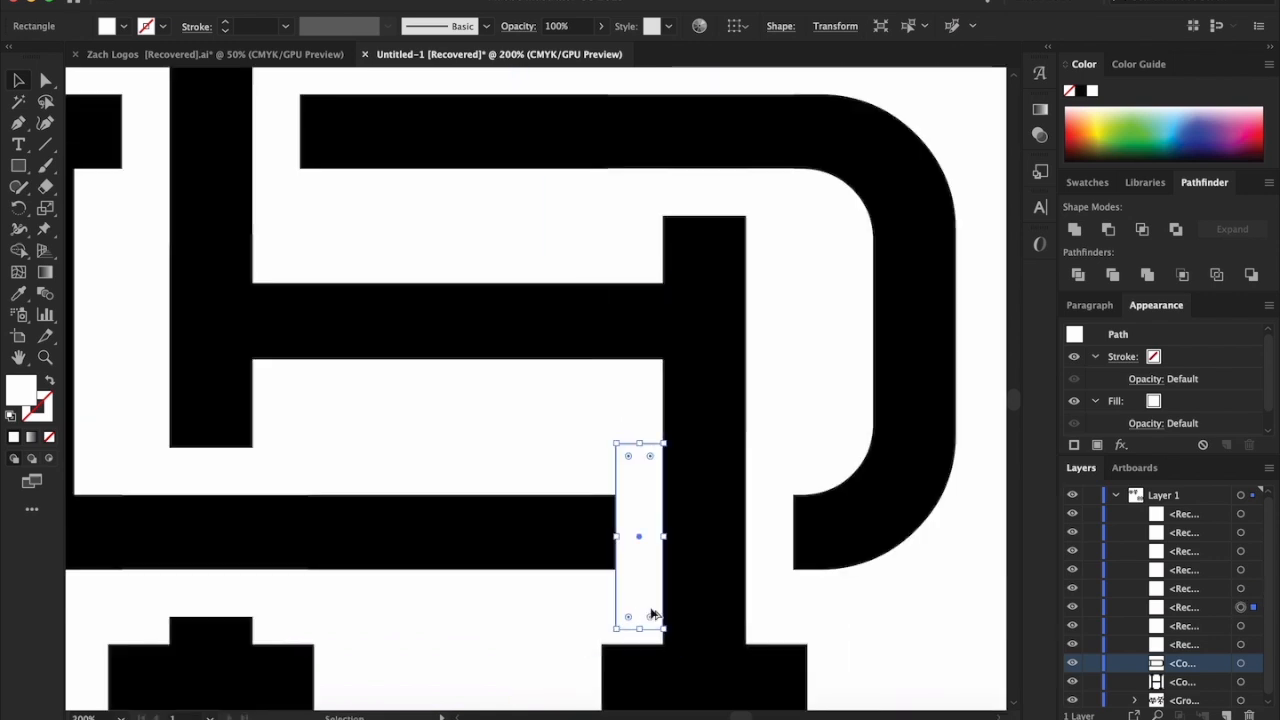
pyautogui.click(846, 657)
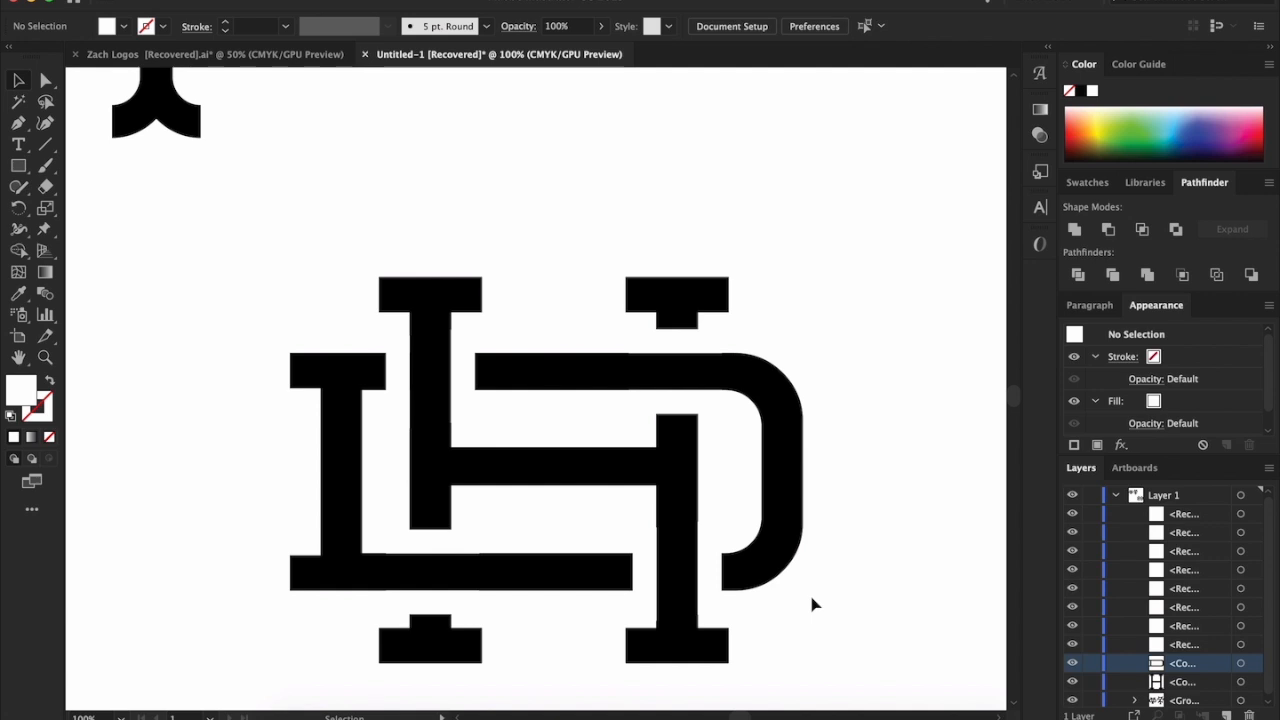
# Try applying Minus Front to only the four vertical white rectangles, without including the D
pyautogui.moveTo(264, 223); pyautogui.dragTo(877, 701)
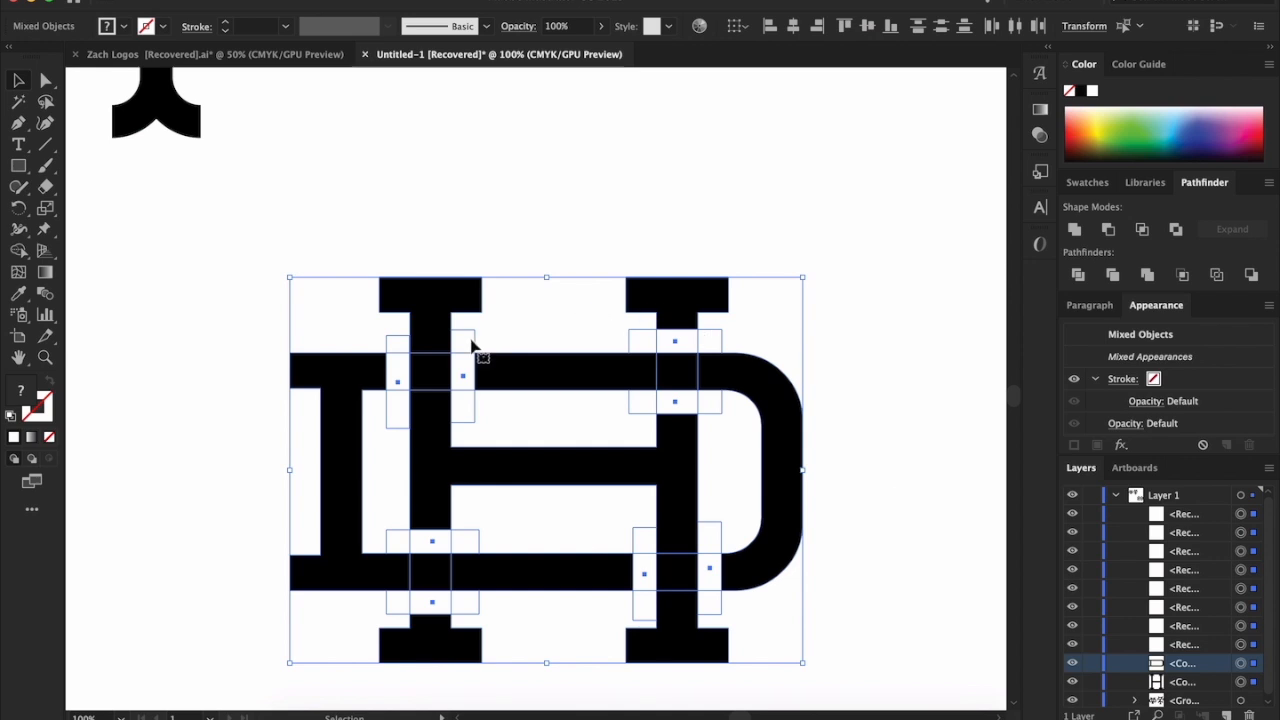
pyautogui.click(589, 150)
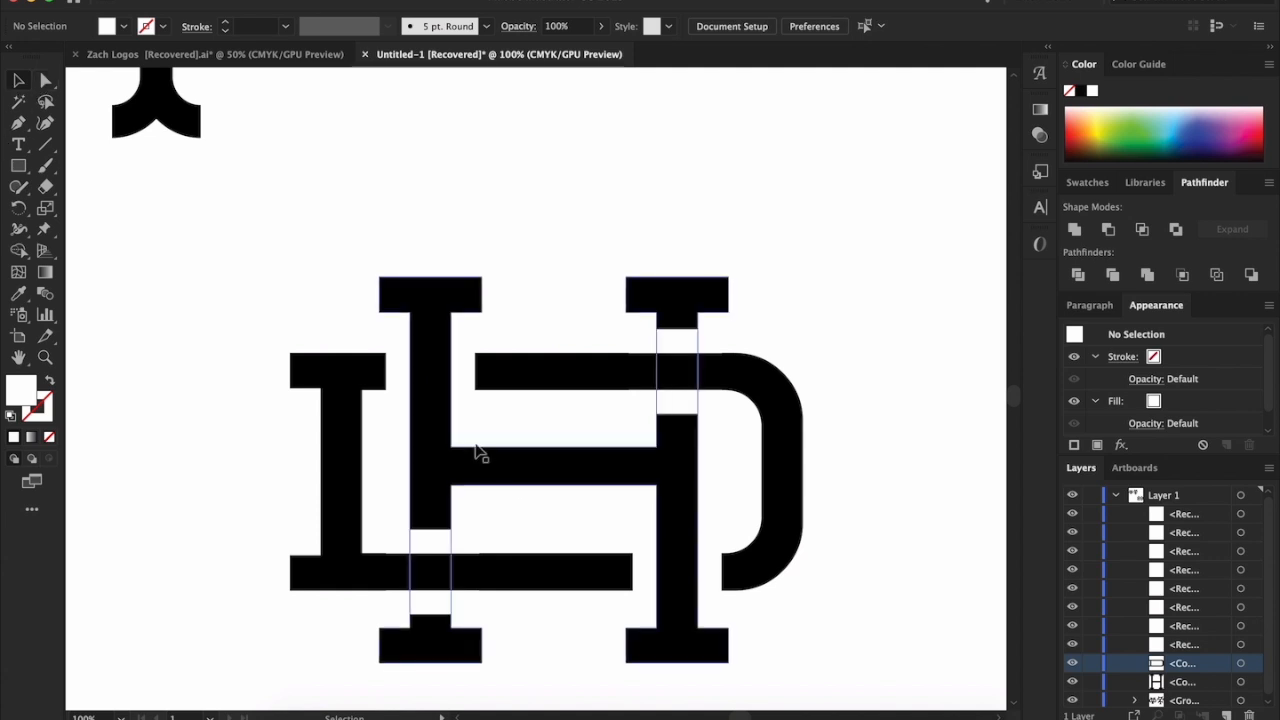
pyautogui.click(403, 349)
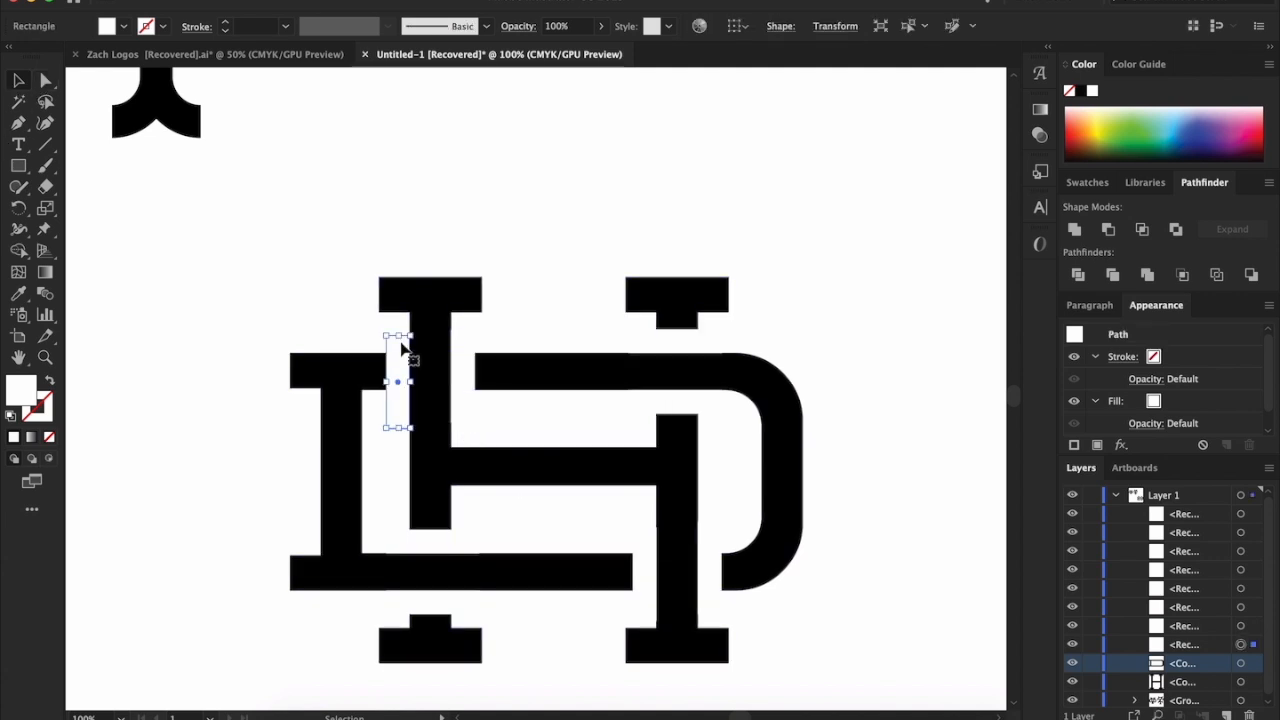
pyautogui.keyDown('shift'); pyautogui.click(466, 350); pyautogui.keyUp('shift')
pyautogui.keyDown('shift'); pyautogui.click(712, 600); pyautogui.keyUp('shift')
pyautogui.keyDown('shift'); pyautogui.click(648, 604); pyautogui.keyUp('shift')
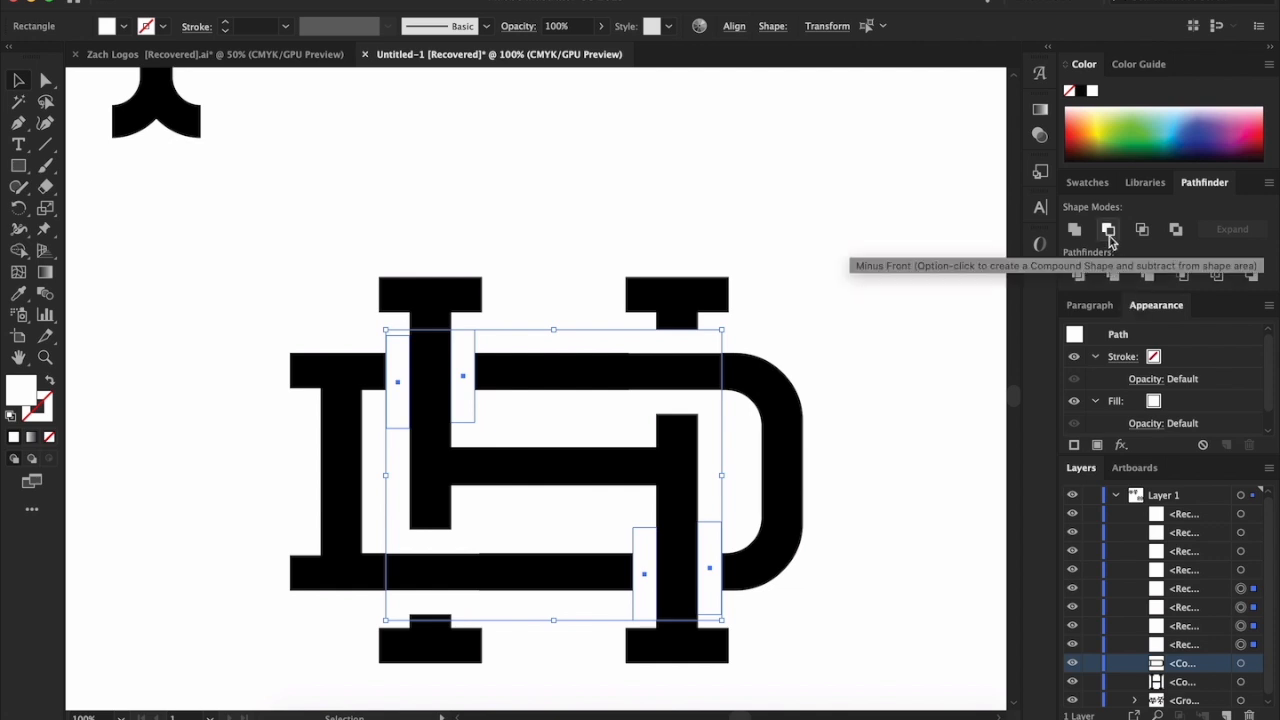
pyautogui.click(1109, 231)
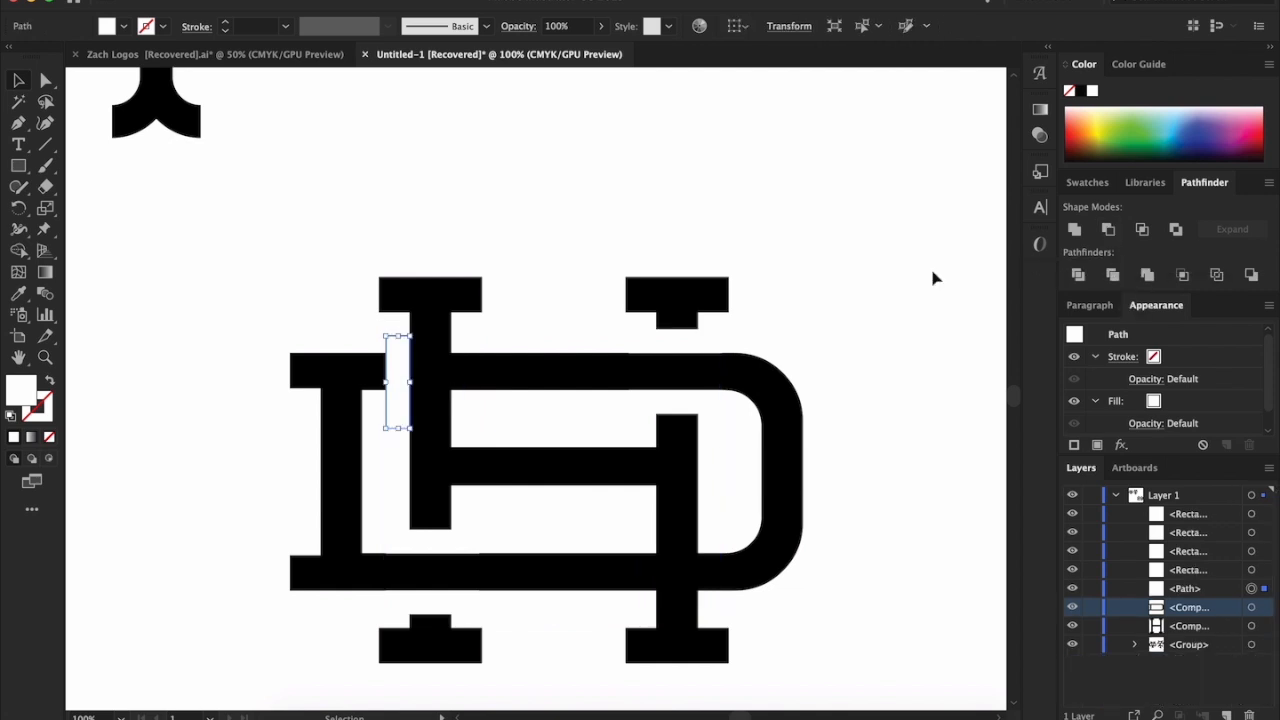
pyautogui.click(806, 264)
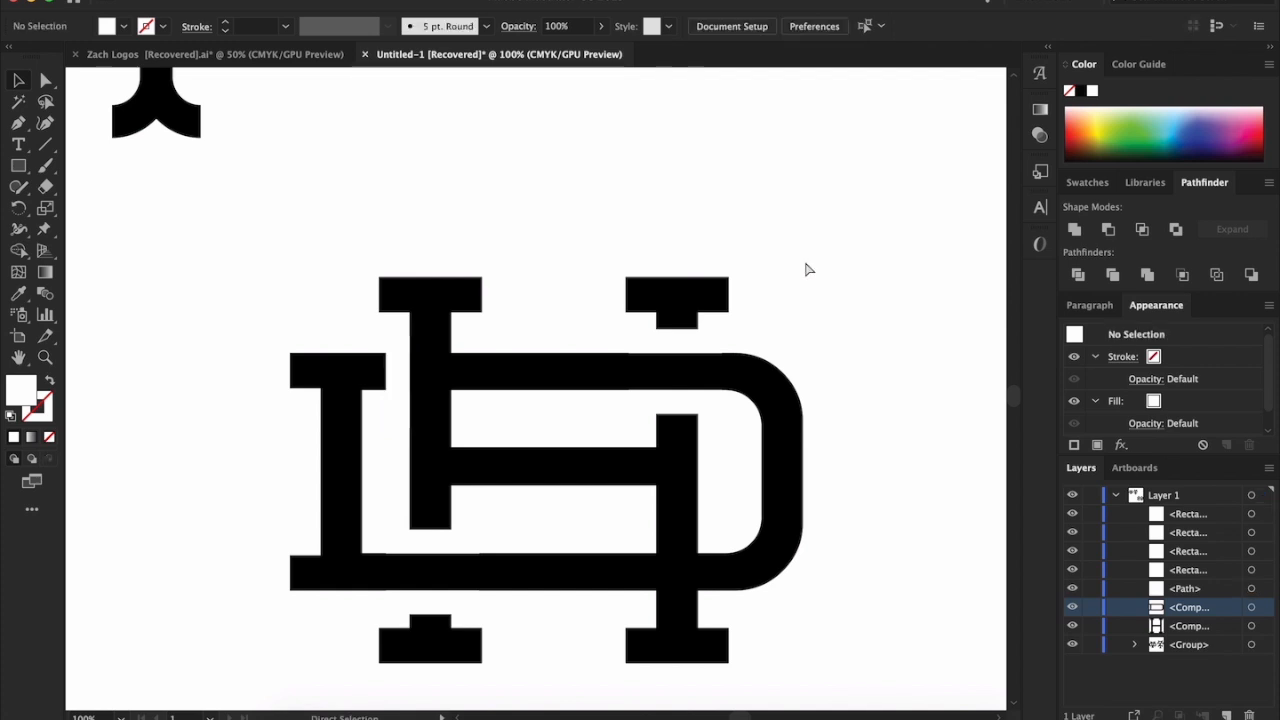
# Undo the Minus Front applied to the vertical white rectangles
pyautogui.press('super+z')
pyautogui.press('v')
pyautogui.click(889, 414)
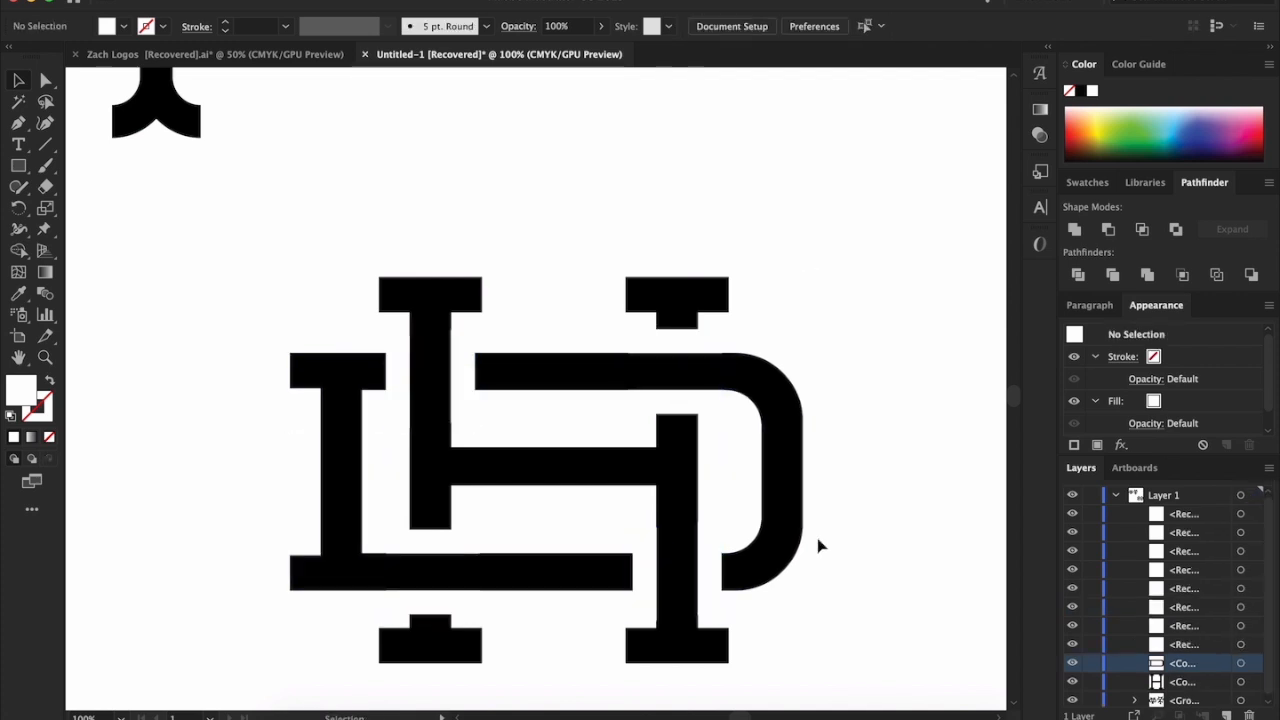
# Subtract the four vertical white rectangles from the D with Minus Front
pyautogui.click(709, 561)
pyautogui.keyDown('shift'); pyautogui.click(656, 556); pyautogui.keyUp('shift')
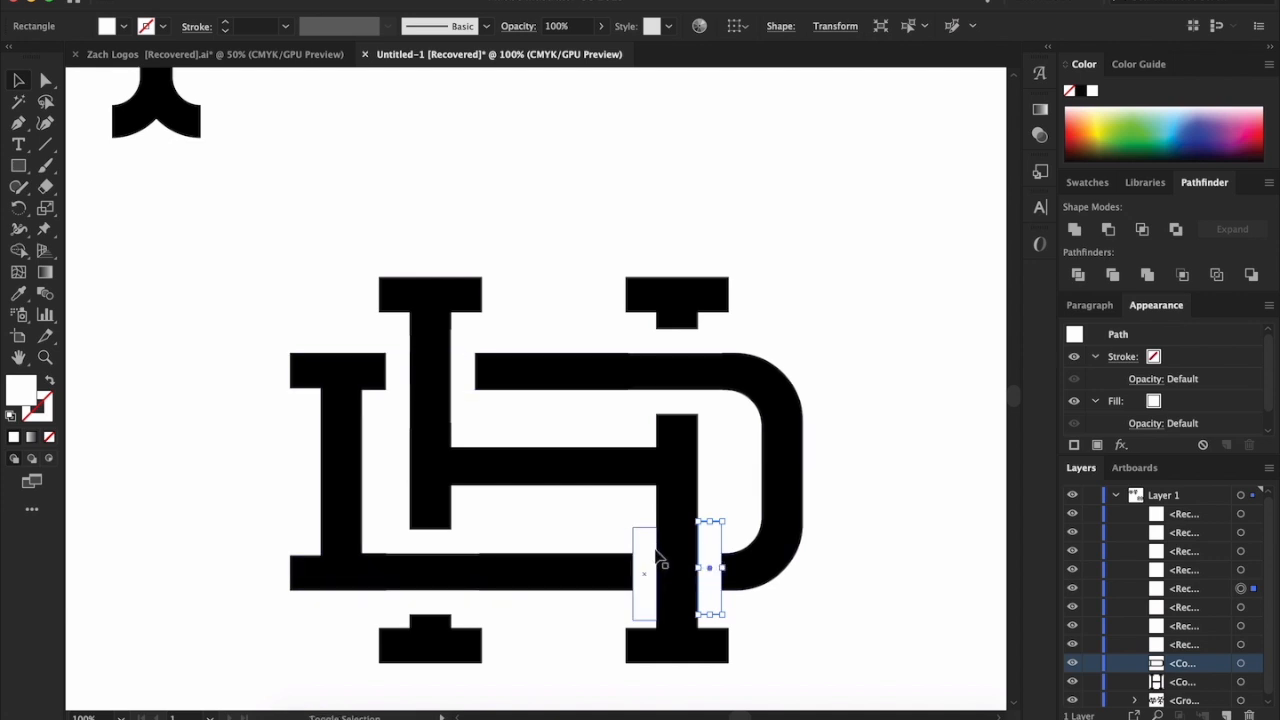
pyautogui.keyDown('shift'); pyautogui.click(462, 368); pyautogui.keyUp('shift')
pyautogui.keyDown('shift'); pyautogui.click(400, 368); pyautogui.keyUp('shift')
pyautogui.keyDown('shift'); pyautogui.click(785, 400); pyautogui.keyUp('shift')
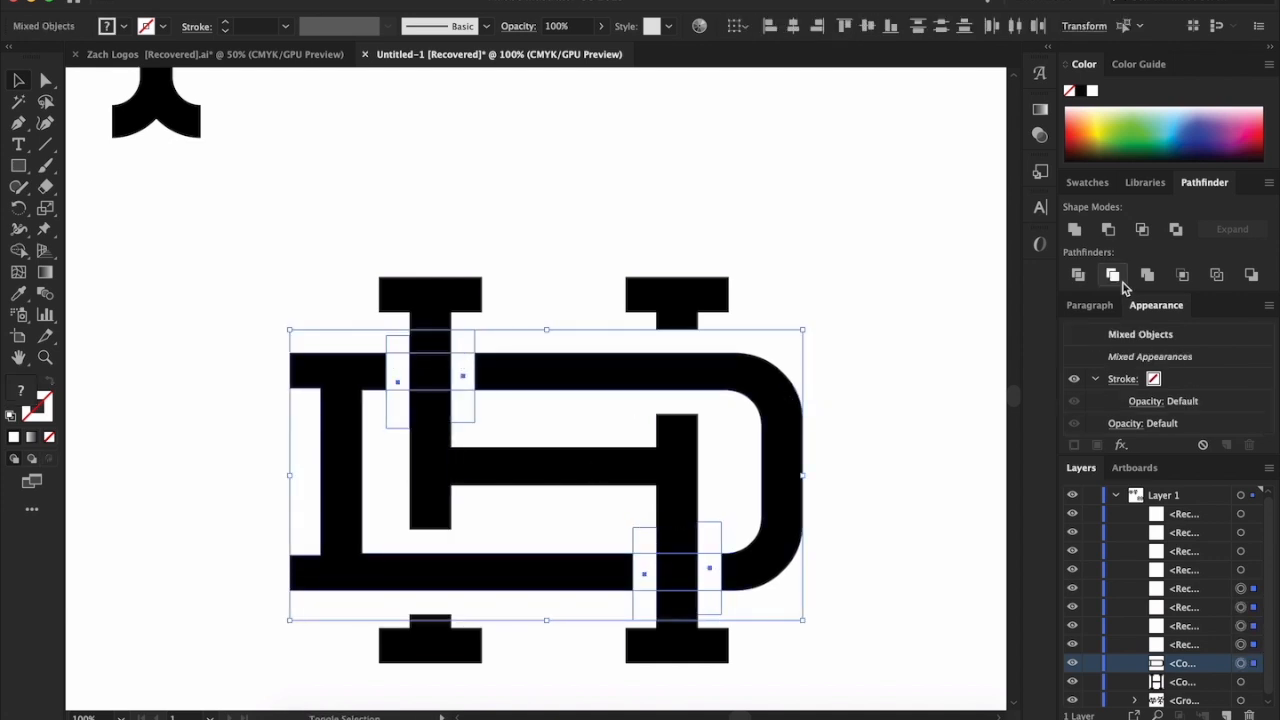
pyautogui.click(1108, 230)
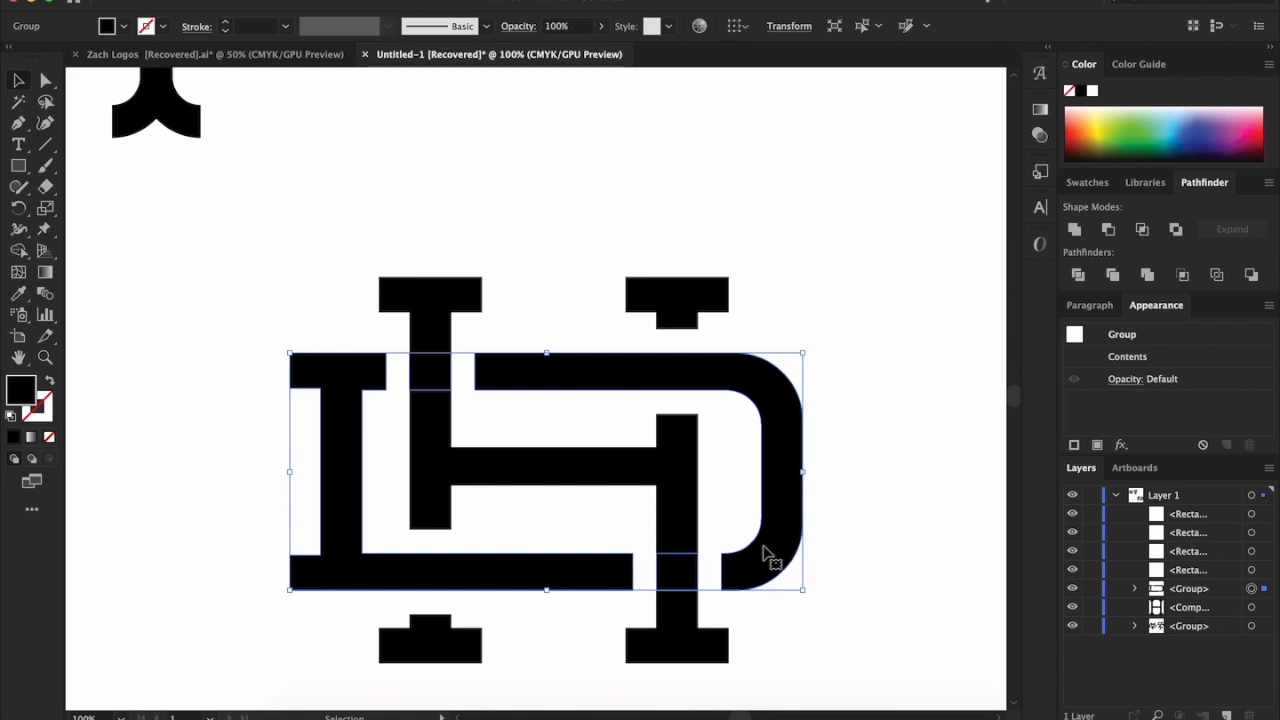
pyautogui.click(814, 580)
pyautogui.click(768, 548)
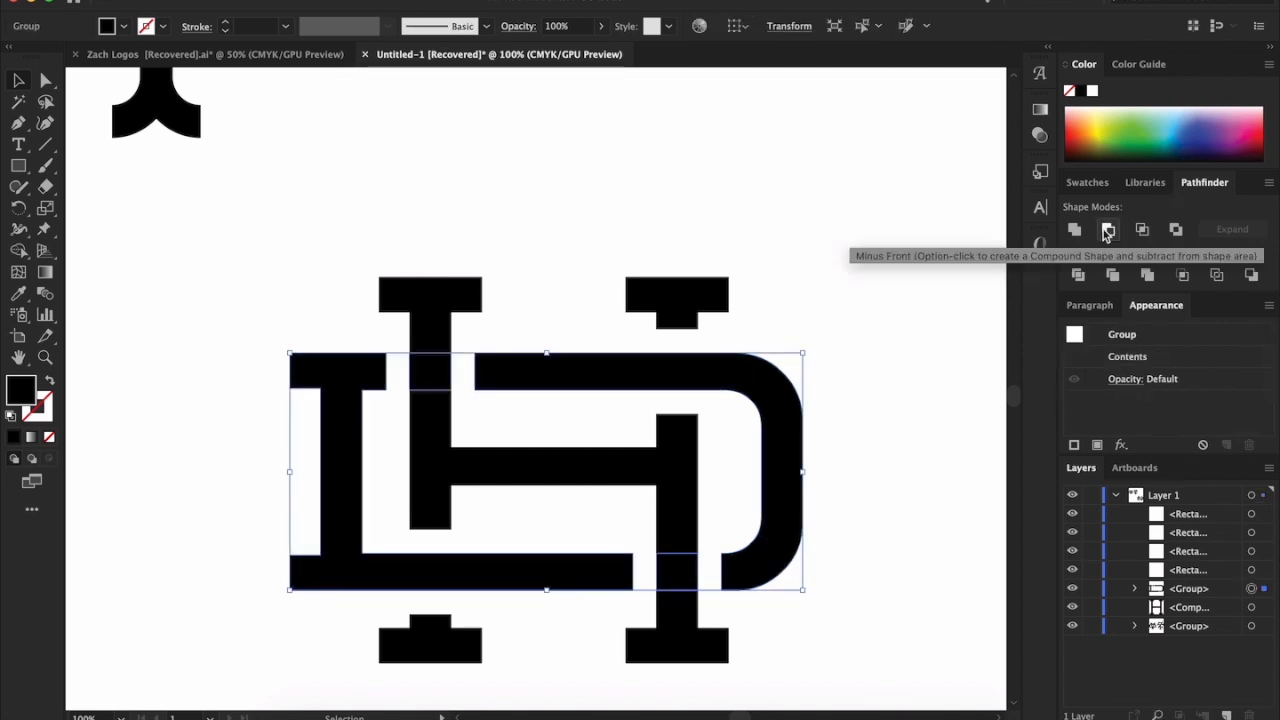
pyautogui.click(829, 211)
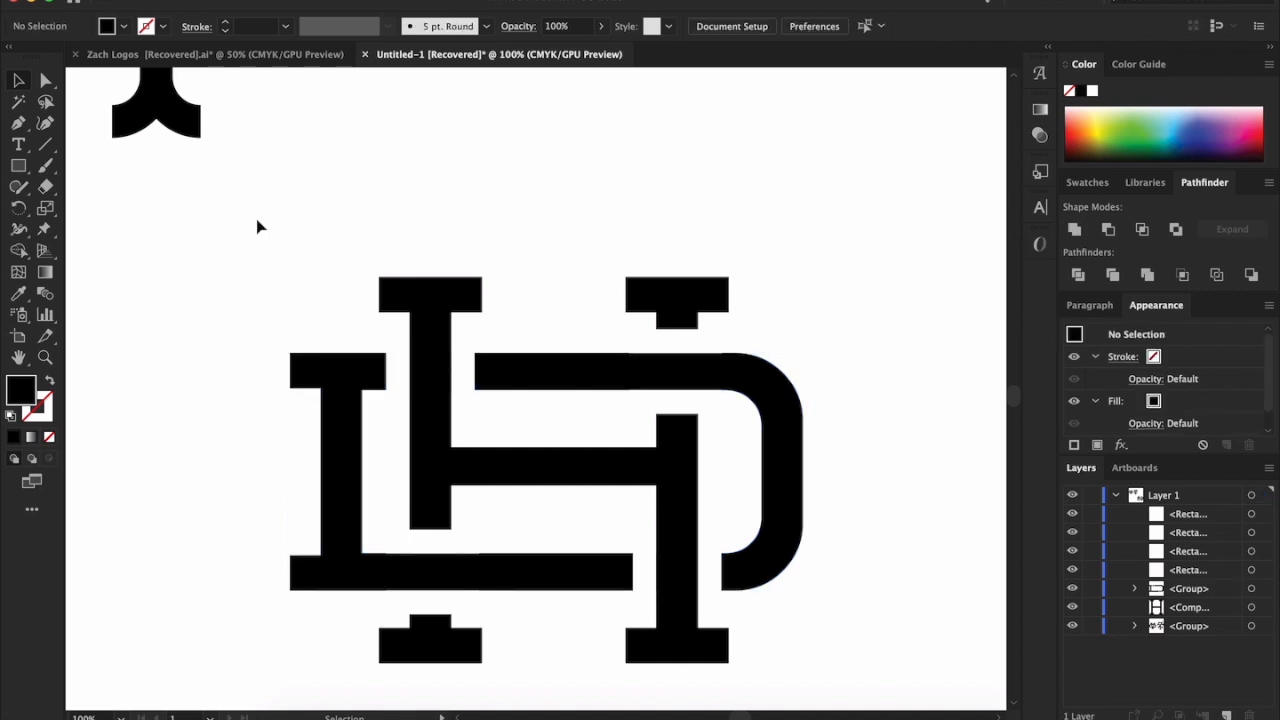
# Delete the two leftover D pieces inside the H's stems where the H passes over the D
pyautogui.click(46, 82)
pyautogui.click(673, 573)
pyautogui.click(440, 372)
pyautogui.click(977, 380)
pyautogui.press('v')
# Subtract the four horizontal white rectangles from the H with Minus Front
pyautogui.click(425, 607)
pyautogui.keyDown('shift'); pyautogui.click(450, 553); pyautogui.keyUp('shift')
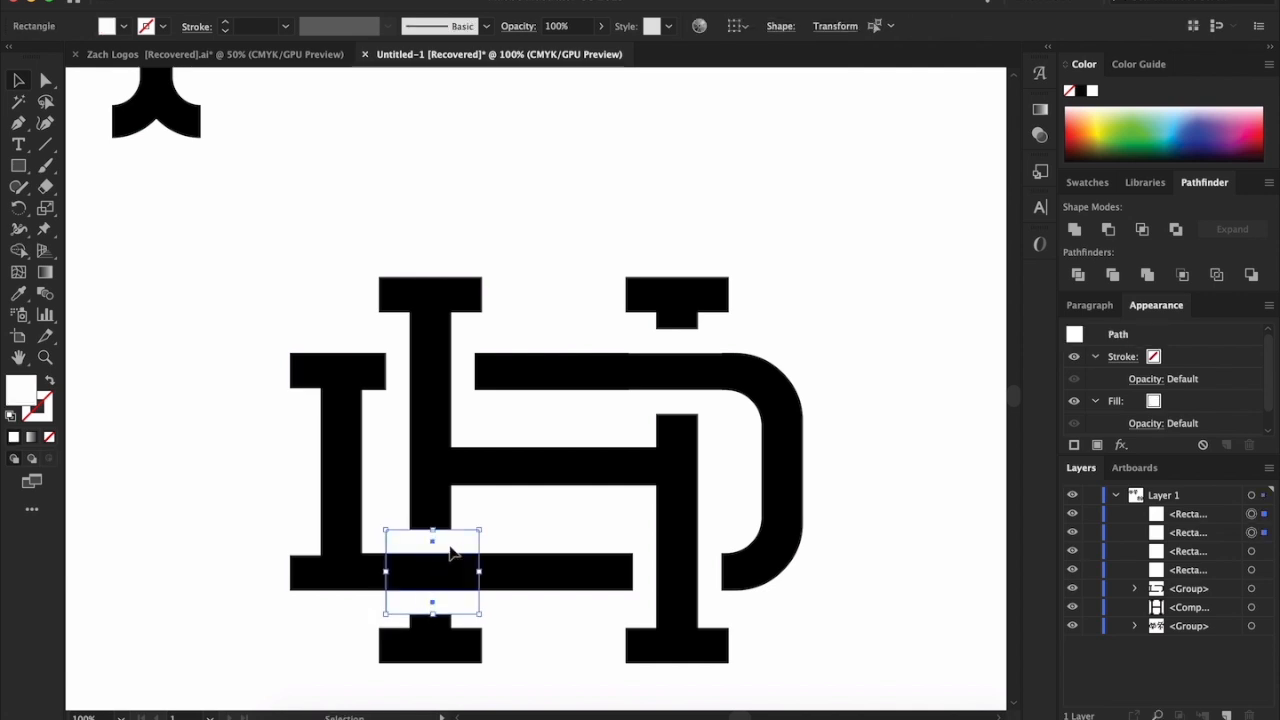
pyautogui.keyDown('shift'); pyautogui.click(706, 340); pyautogui.keyUp('shift')
pyautogui.keyDown('shift'); pyautogui.click(705, 405); pyautogui.keyUp('shift')
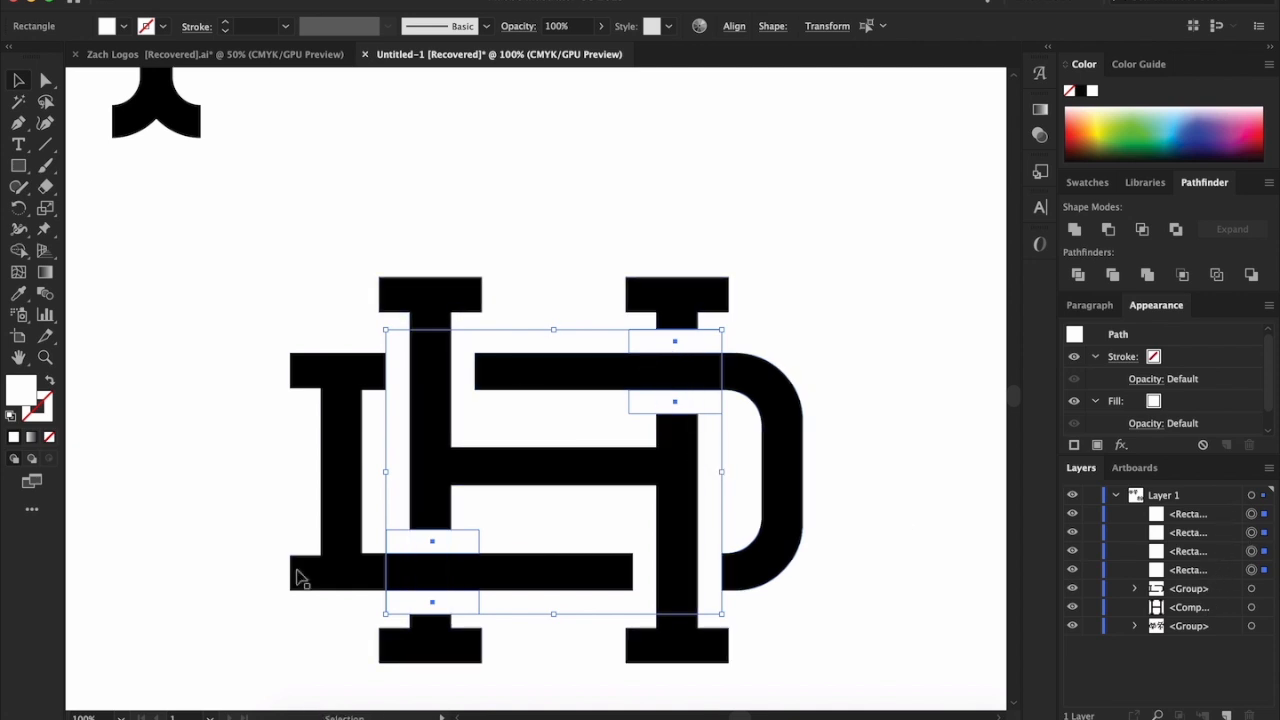
pyautogui.keyDown('shift'); pyautogui.click(676, 478); pyautogui.keyUp('shift')
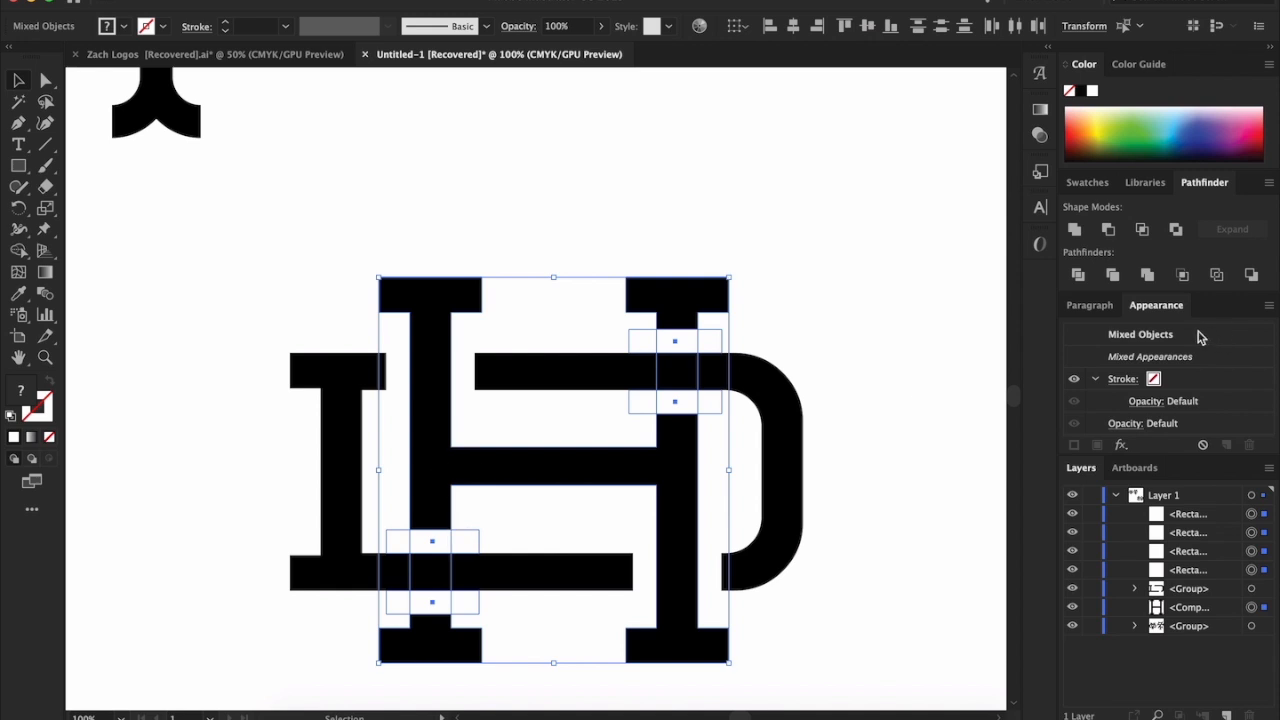
pyautogui.click(1108, 229)
pyautogui.click(808, 307)
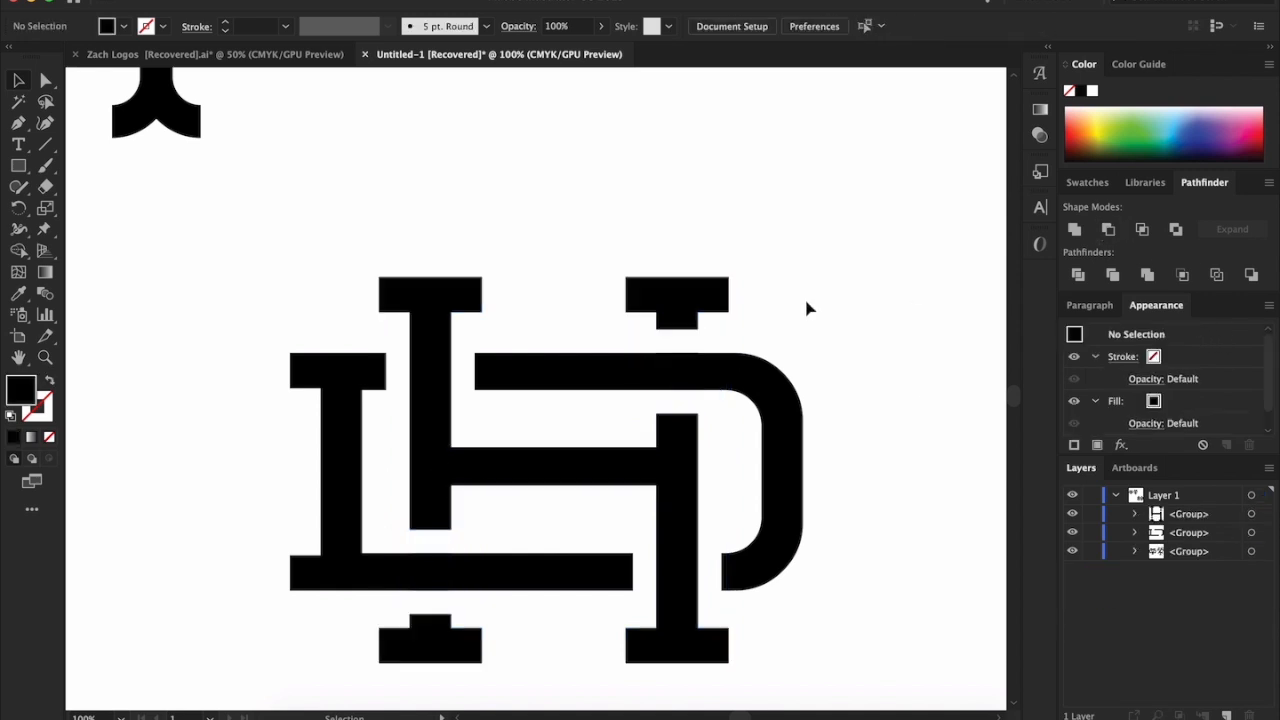
# Delete the leftover H pieces inside the D's top and bottom bars where the D passes over the H
pyautogui.hscroll(-1, 806, 306)
pyautogui.click(46, 81)
pyautogui.click(731, 381)
pyautogui.press('Delete')
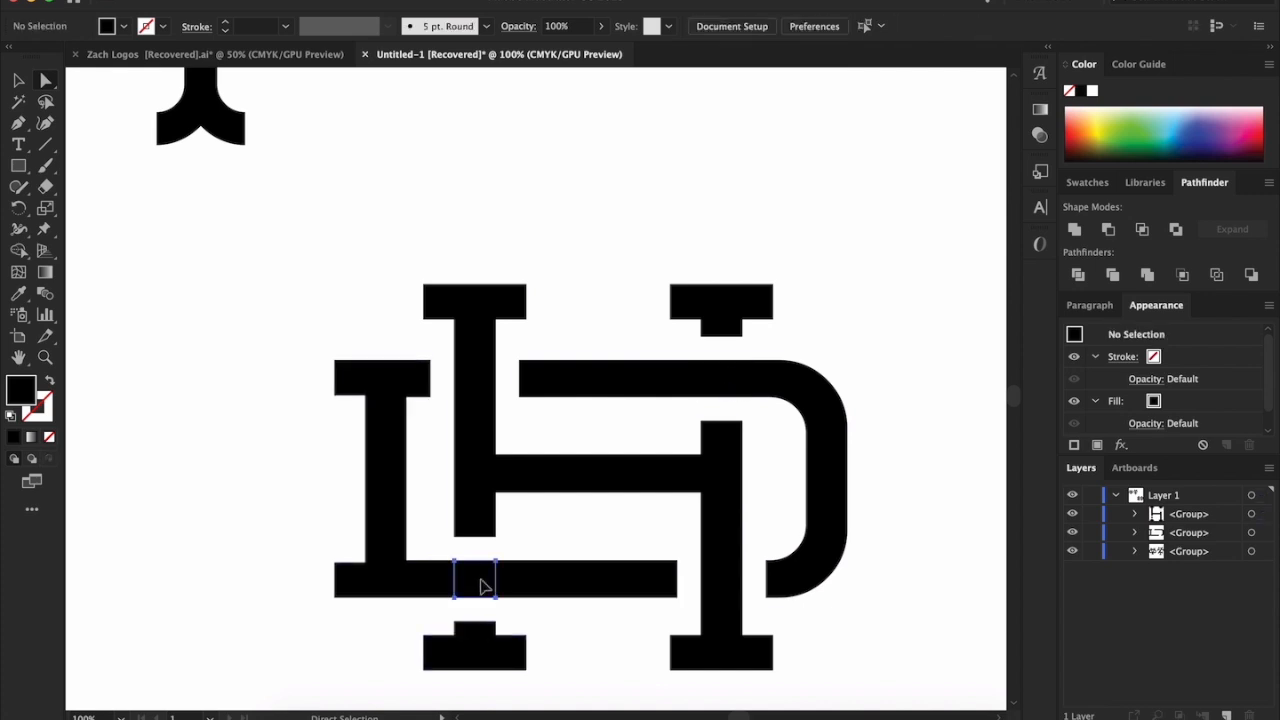
pyautogui.click(17, 82)
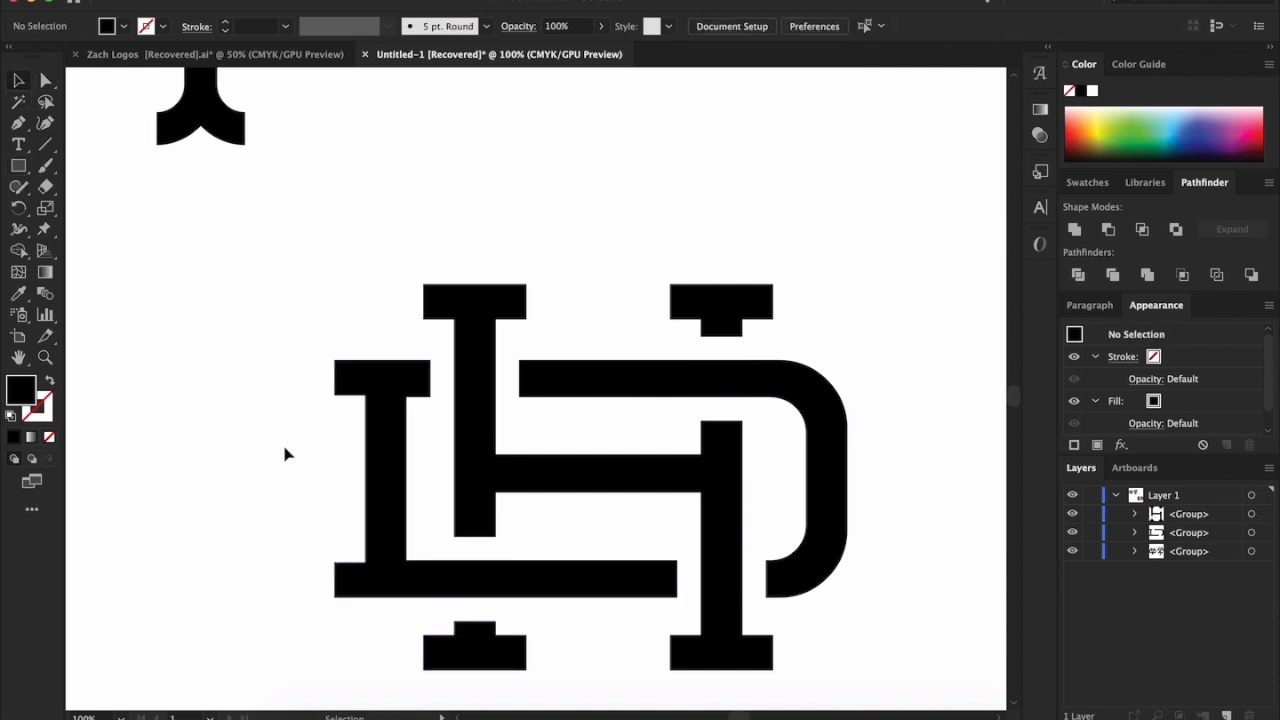
# Group the cut H and D shapes into a single monogram
pyautogui.moveTo(259, 255); pyautogui.dragTo(872, 706)
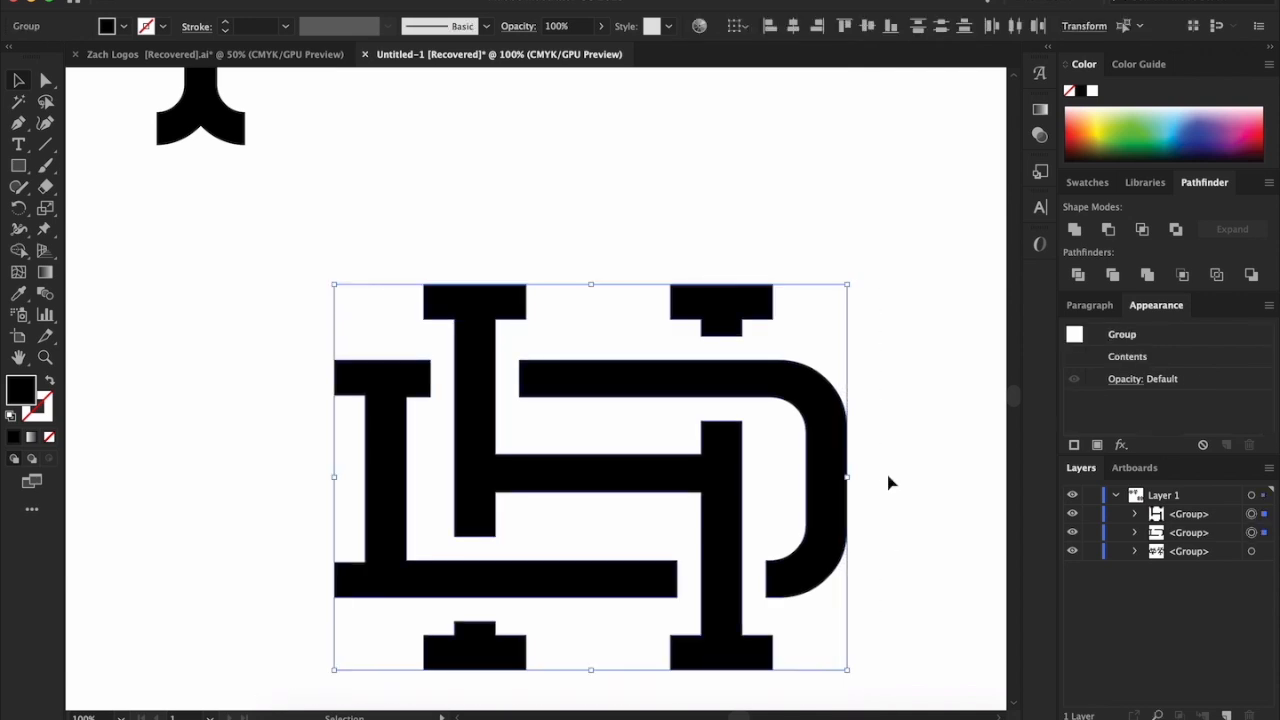
pyautogui.press('a')
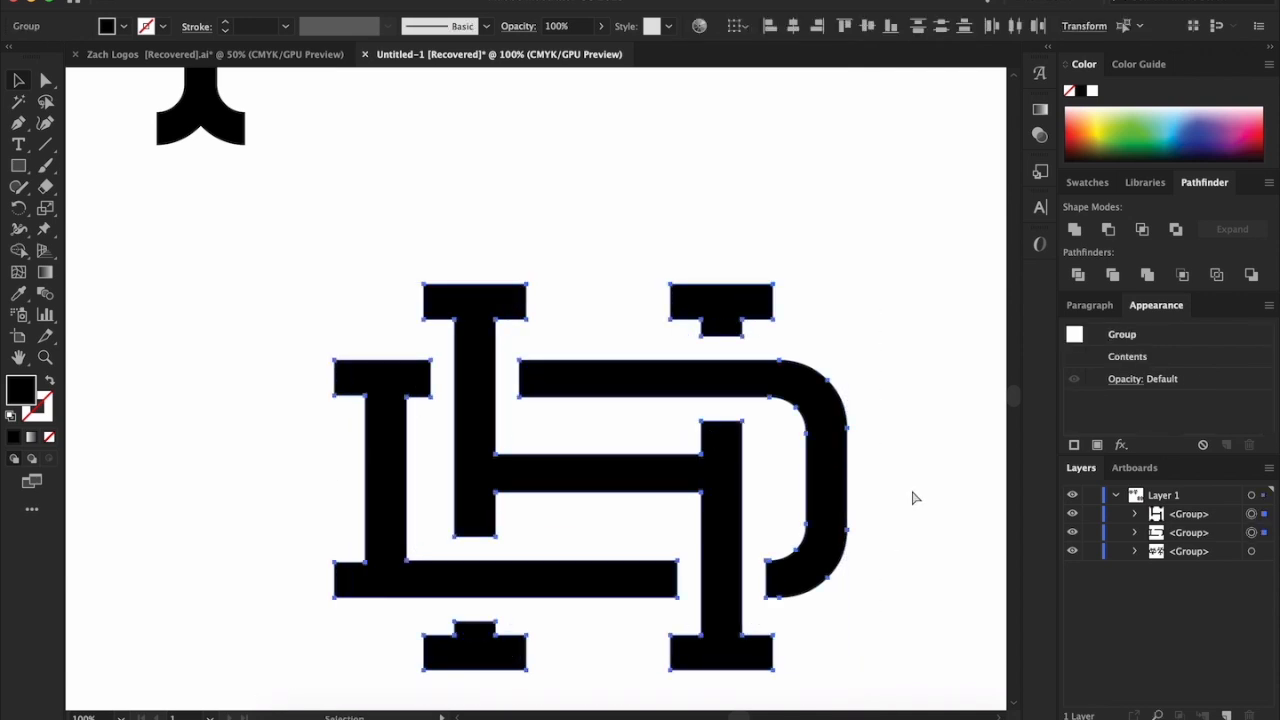
pyautogui.press('super+g')
pyautogui.click(912, 498)
pyautogui.keyDown('alt'); pyautogui.scroll(-2, 912, 498); pyautogui.keyUp('alt')
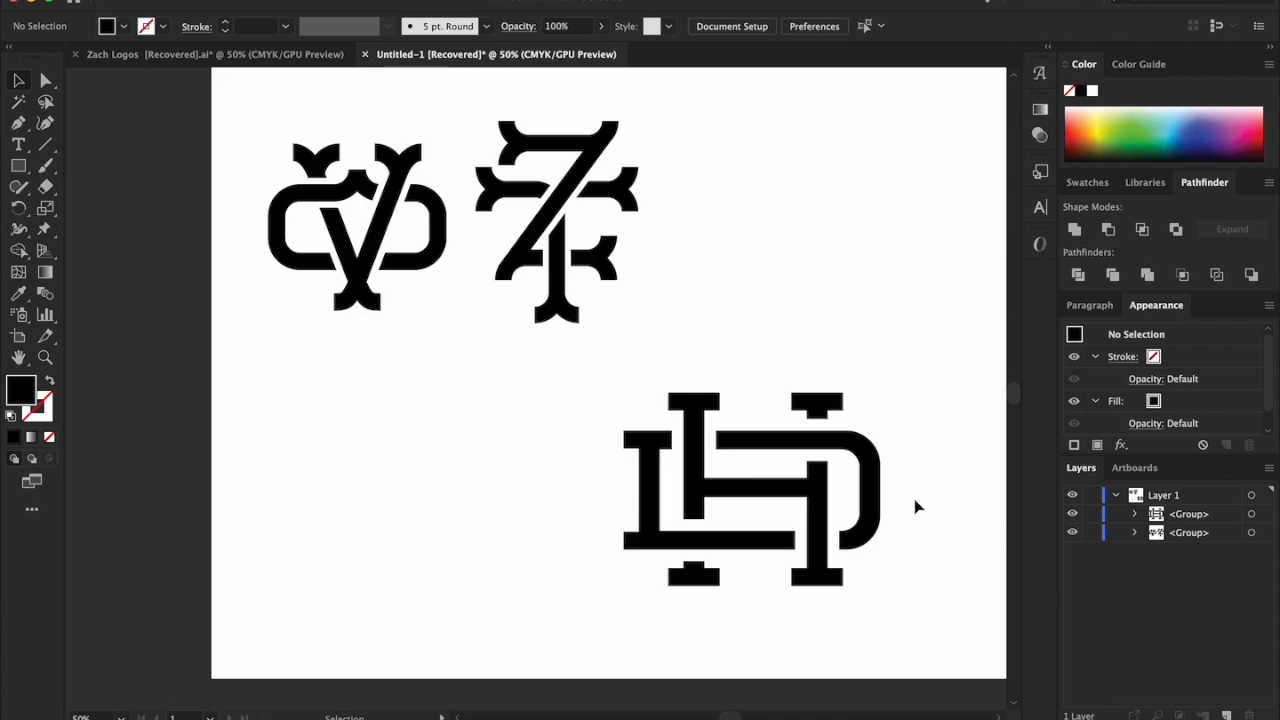
# Scale down the grouped HD monogram and move it up beside the reference monograms
pyautogui.keyDown('alt'); pyautogui.scroll(1, 912, 498); pyautogui.keyUp('alt')
pyautogui.moveTo(493, 359); pyautogui.dragTo(782, 576)
pyautogui.hscroll(2, 874, 620)
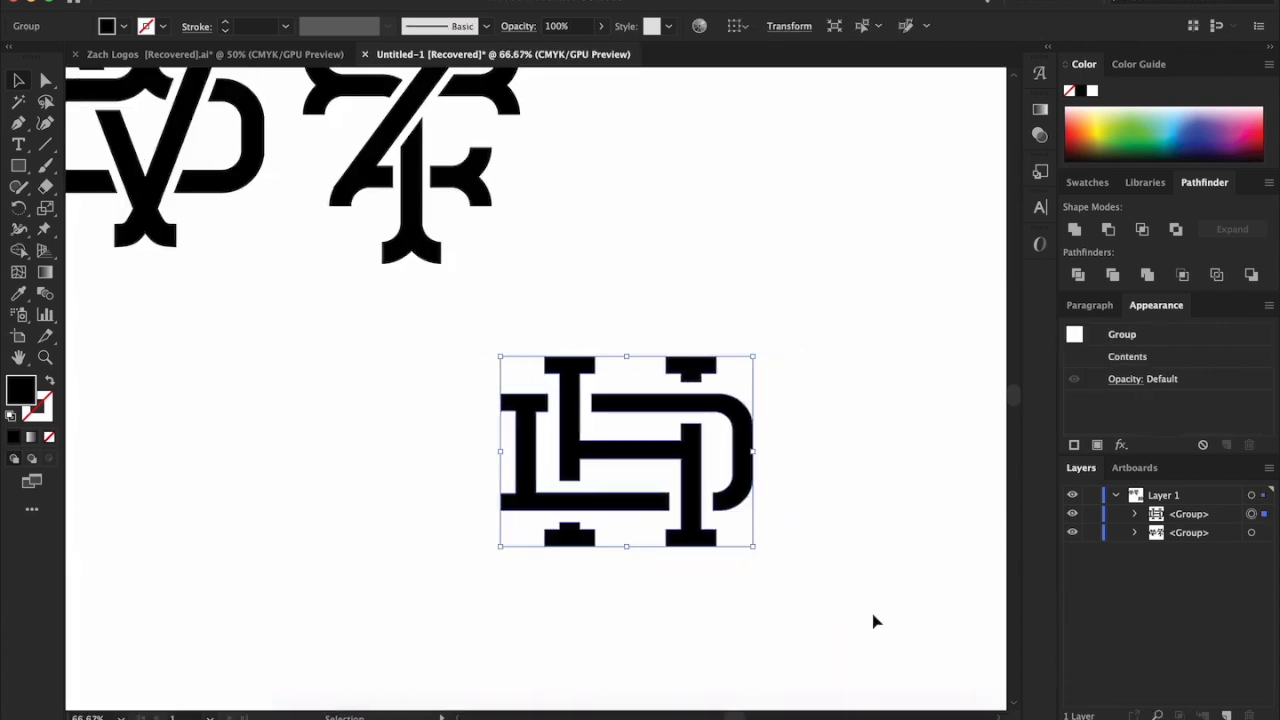
pyautogui.moveTo(688, 400); pyautogui.dragTo(793, 236)
pyautogui.scroll(3, 793, 236)
pyautogui.hscroll(2, 793, 236)
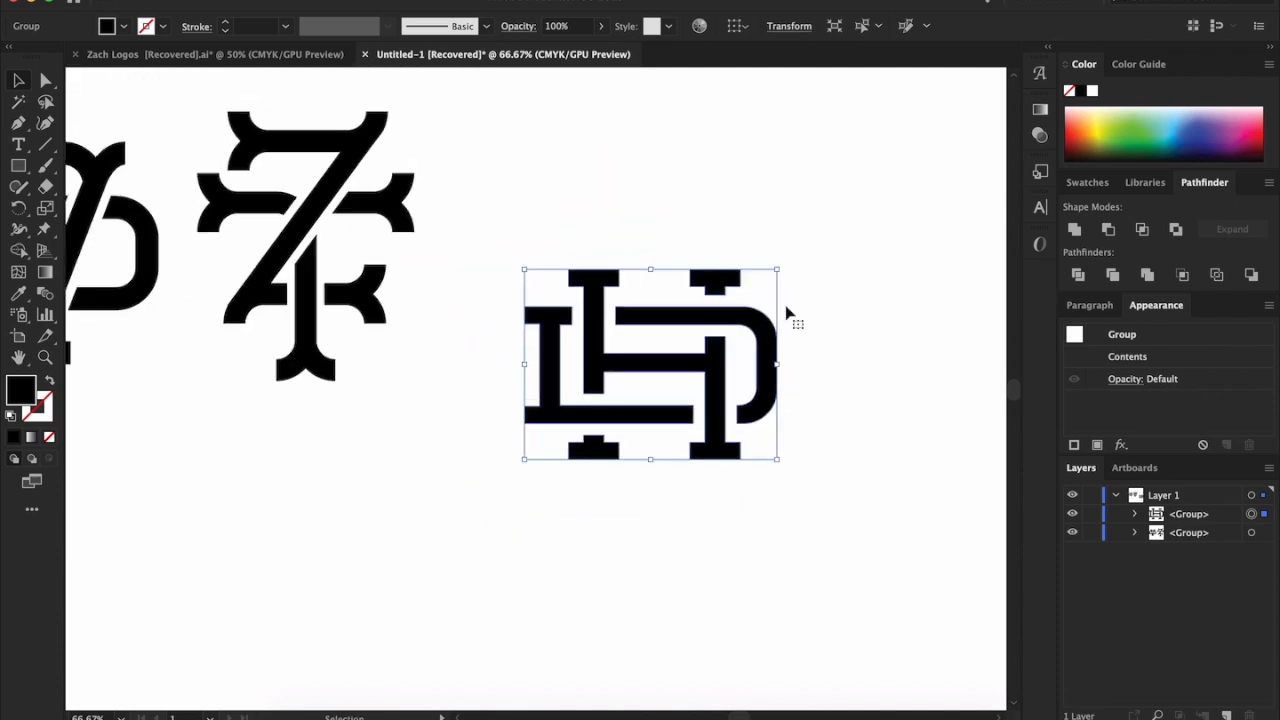
# Move the HD monogram up beside the 7T monogram, enlarge it slightly, and leave a clear gap between them
pyautogui.moveTo(677, 323); pyautogui.dragTo(615, 205)
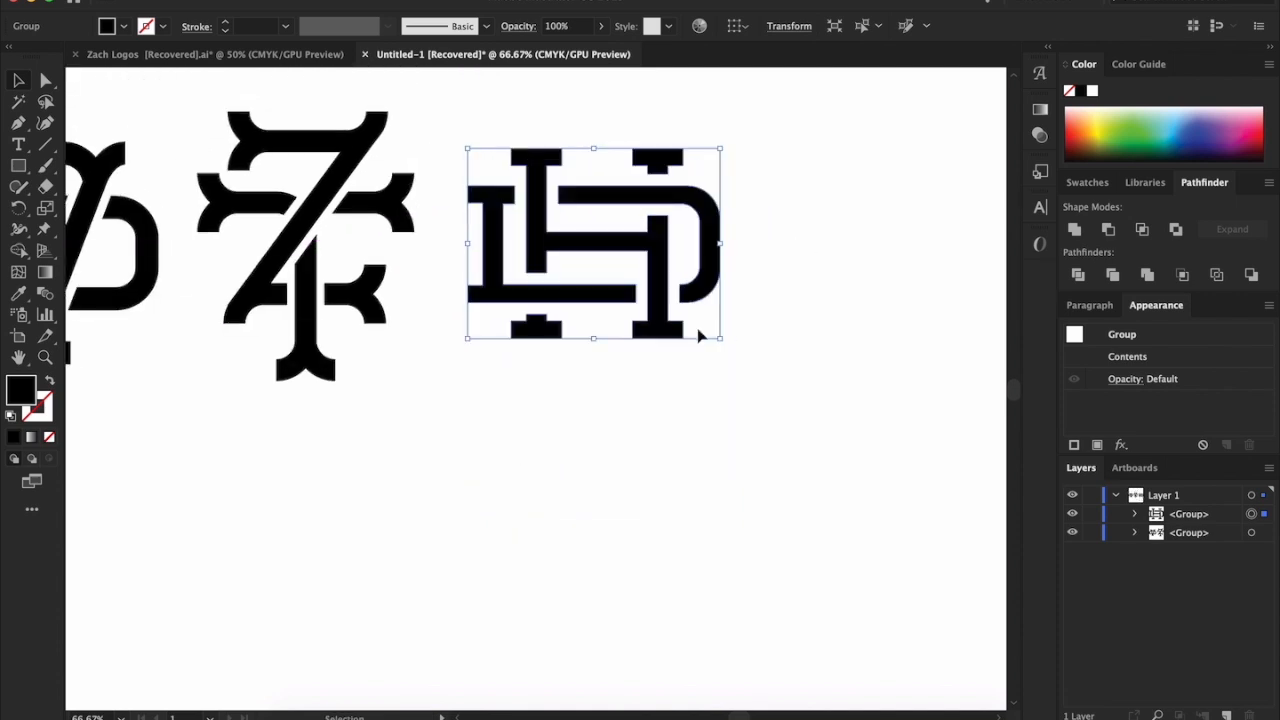
pyautogui.moveTo(729, 346); pyautogui.dragTo(746, 358)
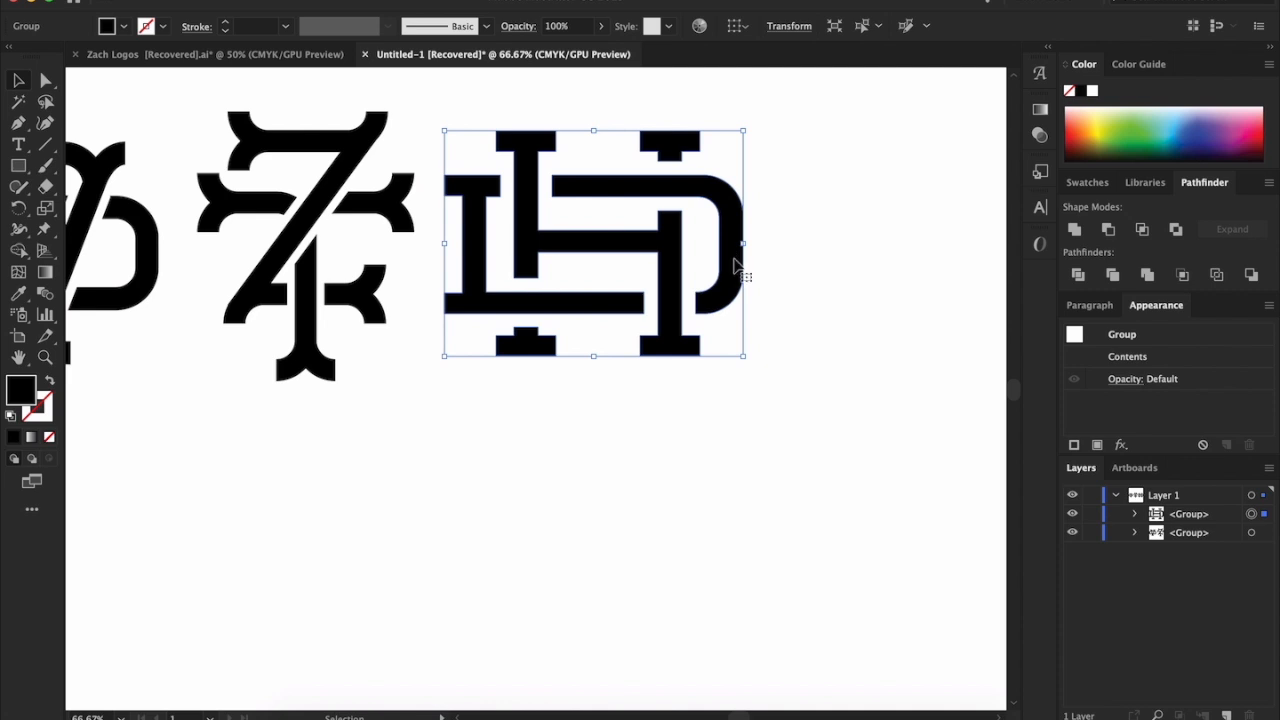
pyautogui.click(763, 266)
pyautogui.click(728, 270)
pyautogui.moveTo(734, 271); pyautogui.dragTo(810, 268)
pyautogui.click(813, 432)
pyautogui.scroll(2, 813, 432)
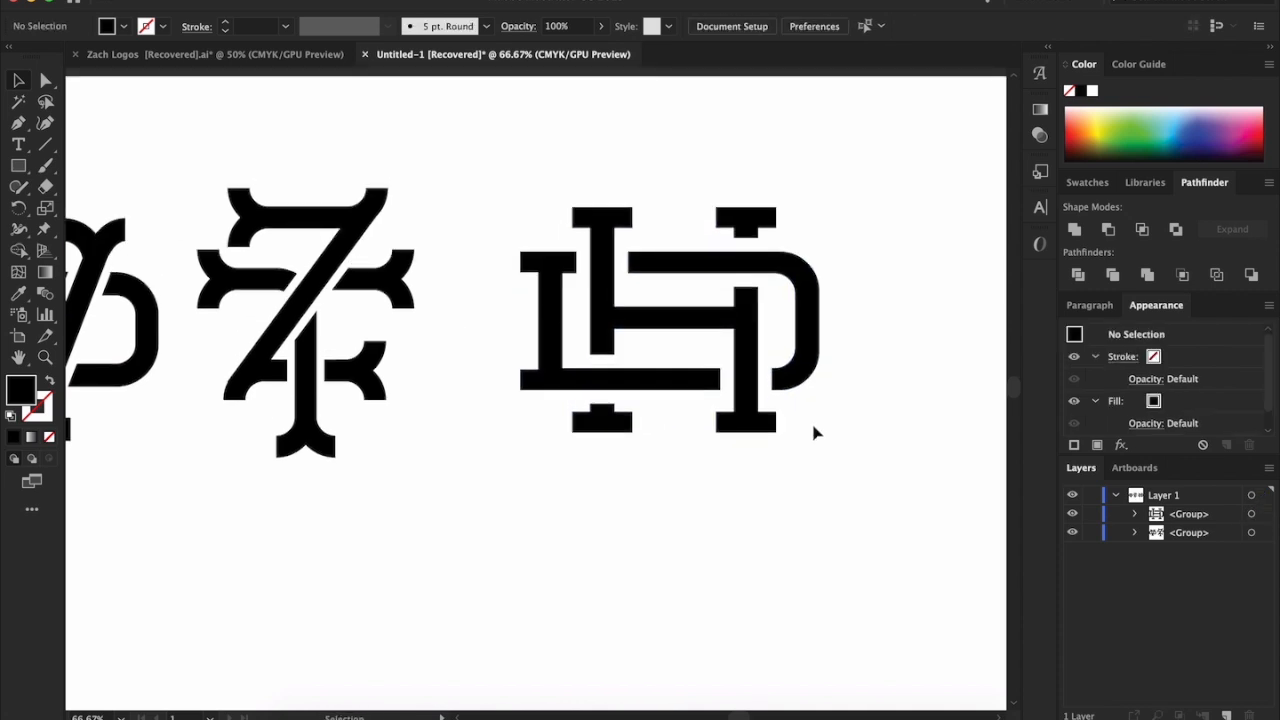
pyautogui.moveTo(810, 360); pyautogui.dragTo(754, 356)
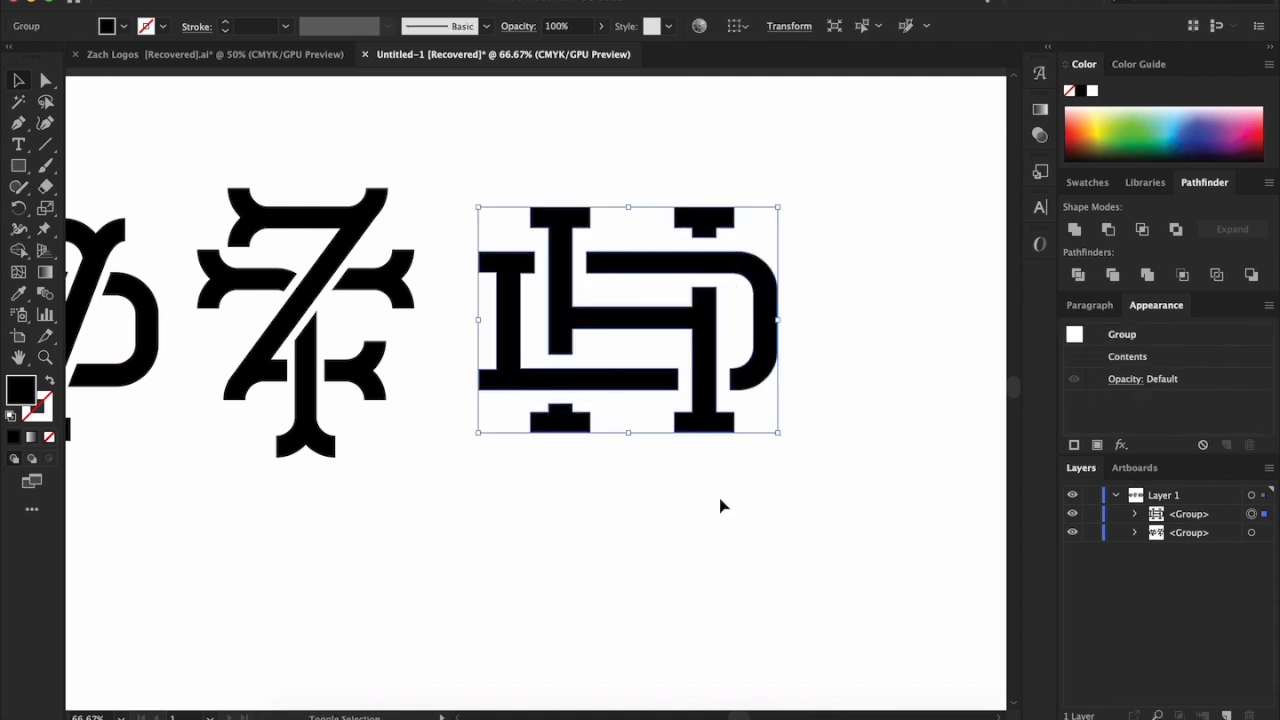
pyautogui.click(834, 563)
pyautogui.hscroll(-5, 835, 563)
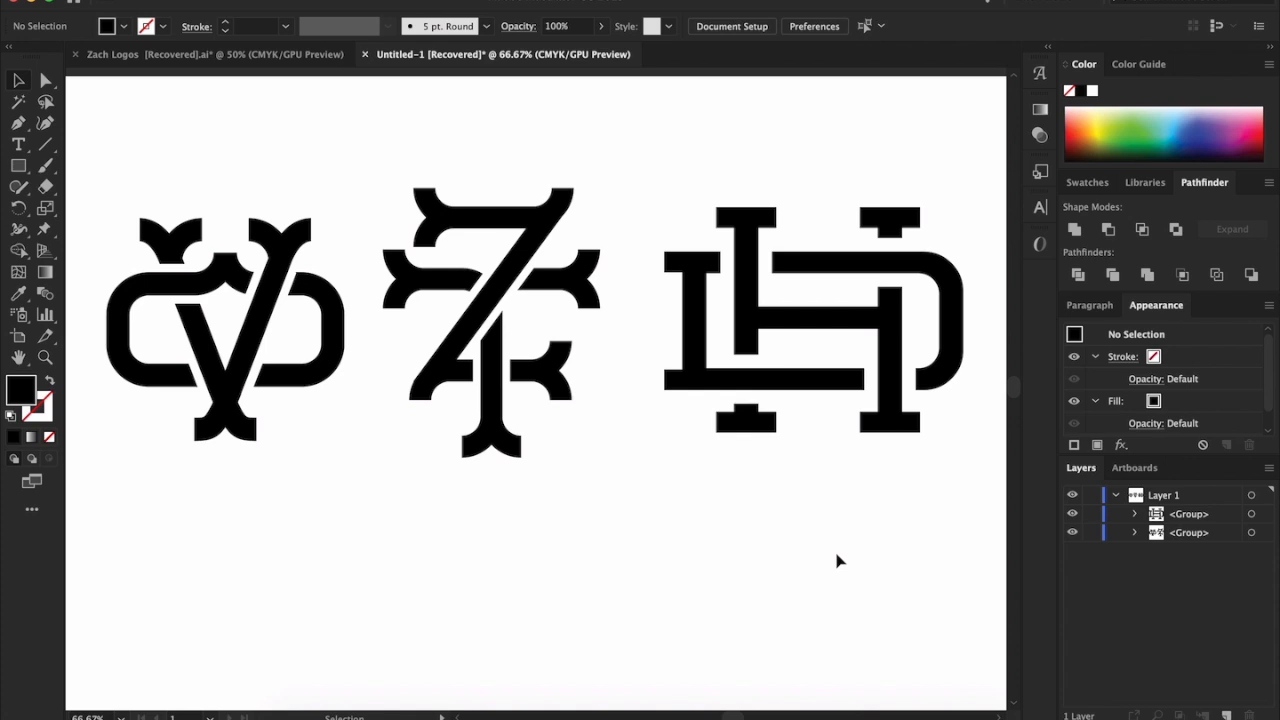
pyautogui.hscroll(5, 838, 561)
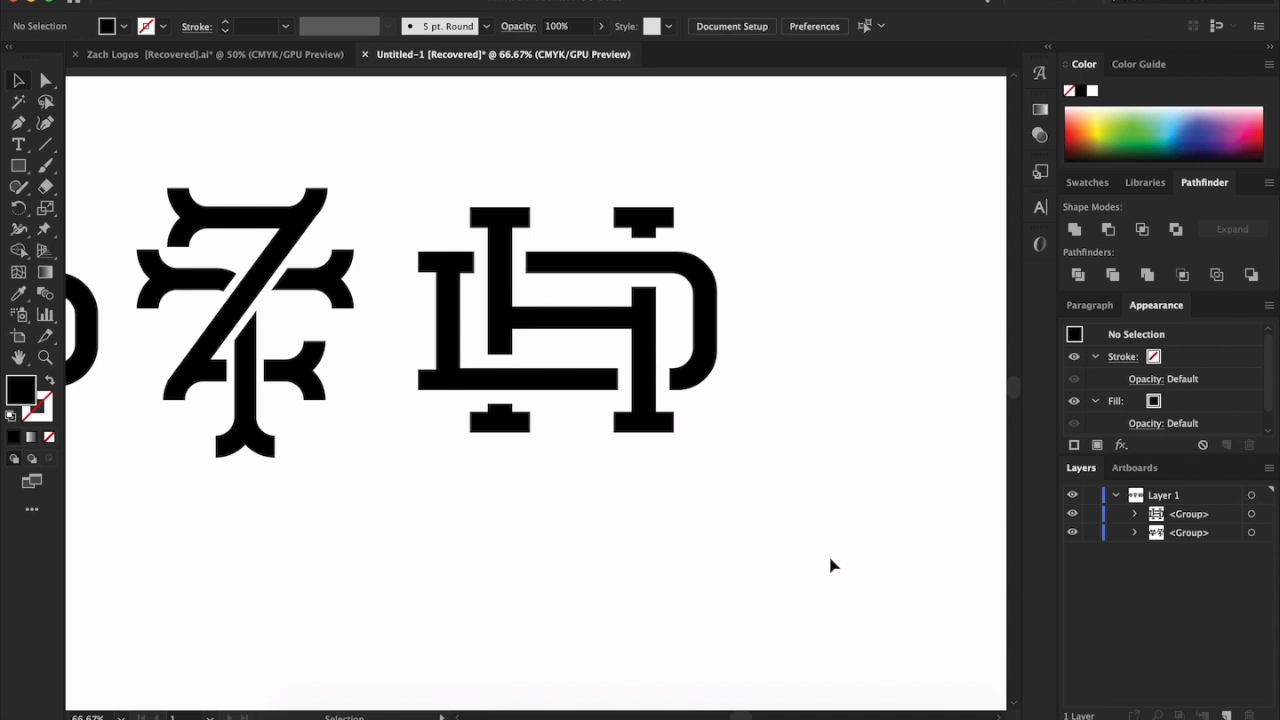
pyautogui.scroll(-2, 830, 558)
pyautogui.scroll(1, 830, 558)
pyautogui.rightClick(830, 558)
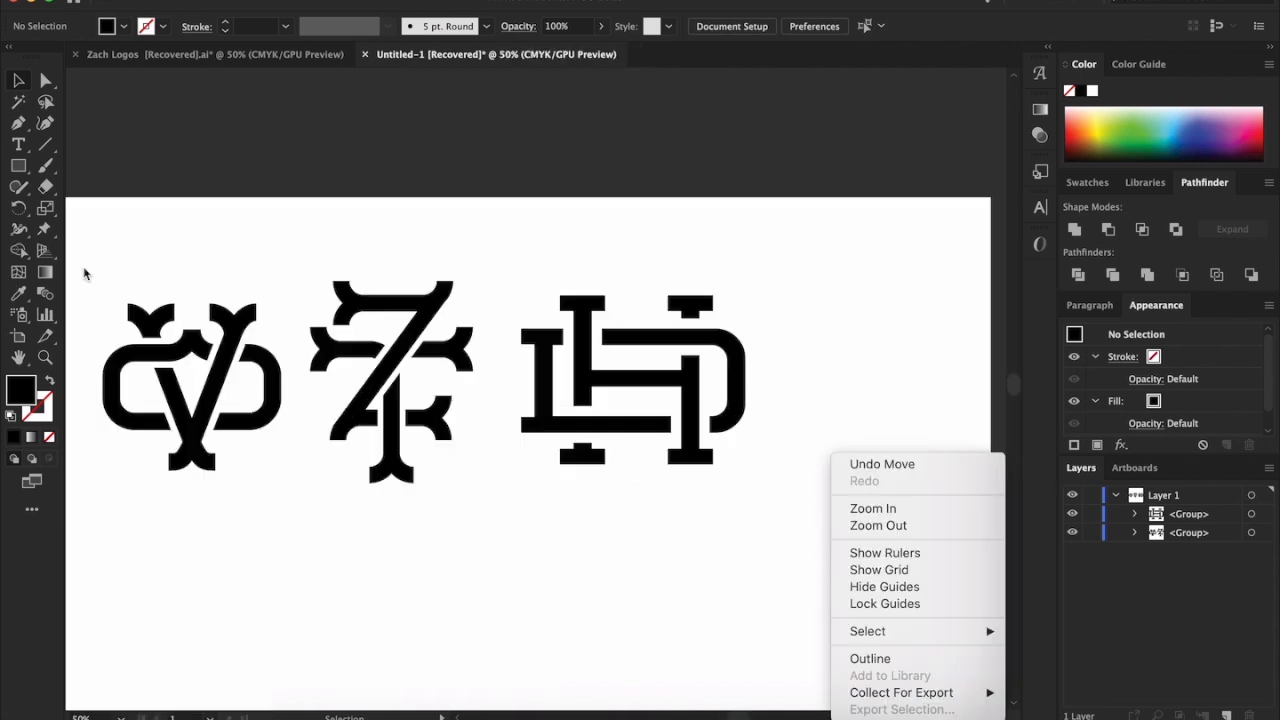
pyautogui.click(134, 249)
# Scale the HD monogram down slightly and reposition it so its size and height suit the two reference monograms
pyautogui.moveTo(144, 249); pyautogui.dragTo(648, 466)
pyautogui.click(726, 503)
pyautogui.click(740, 443)
pyautogui.moveTo(740, 476); pyautogui.dragTo(733, 469)
pyautogui.click(800, 528)
pyautogui.moveTo(707, 415); pyautogui.dragTo(742, 440)
pyautogui.click(847, 497)
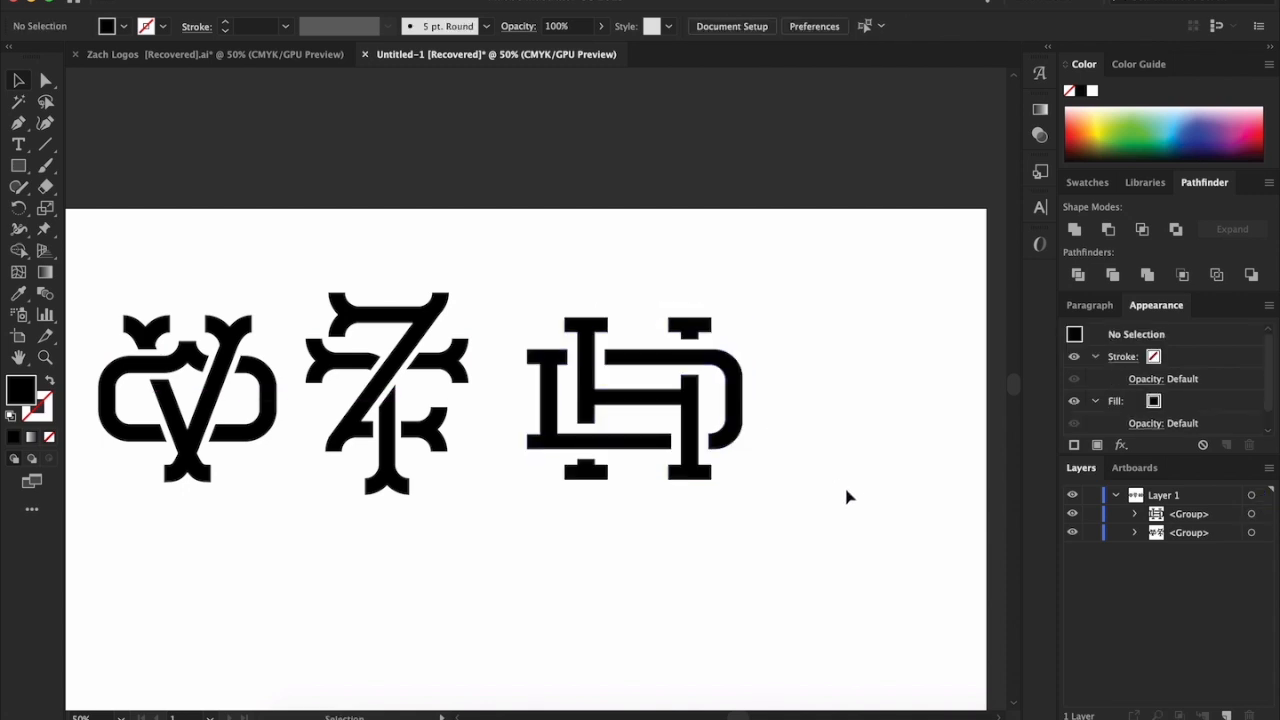
# Move the HD monogram horizontally closer to the 7T monogram
pyautogui.moveTo(834, 514); pyautogui.dragTo(570, 353)
pyautogui.keyDown('shift'); pyautogui.click(590, 355); pyautogui.keyUp('shift')
pyautogui.click(857, 474)
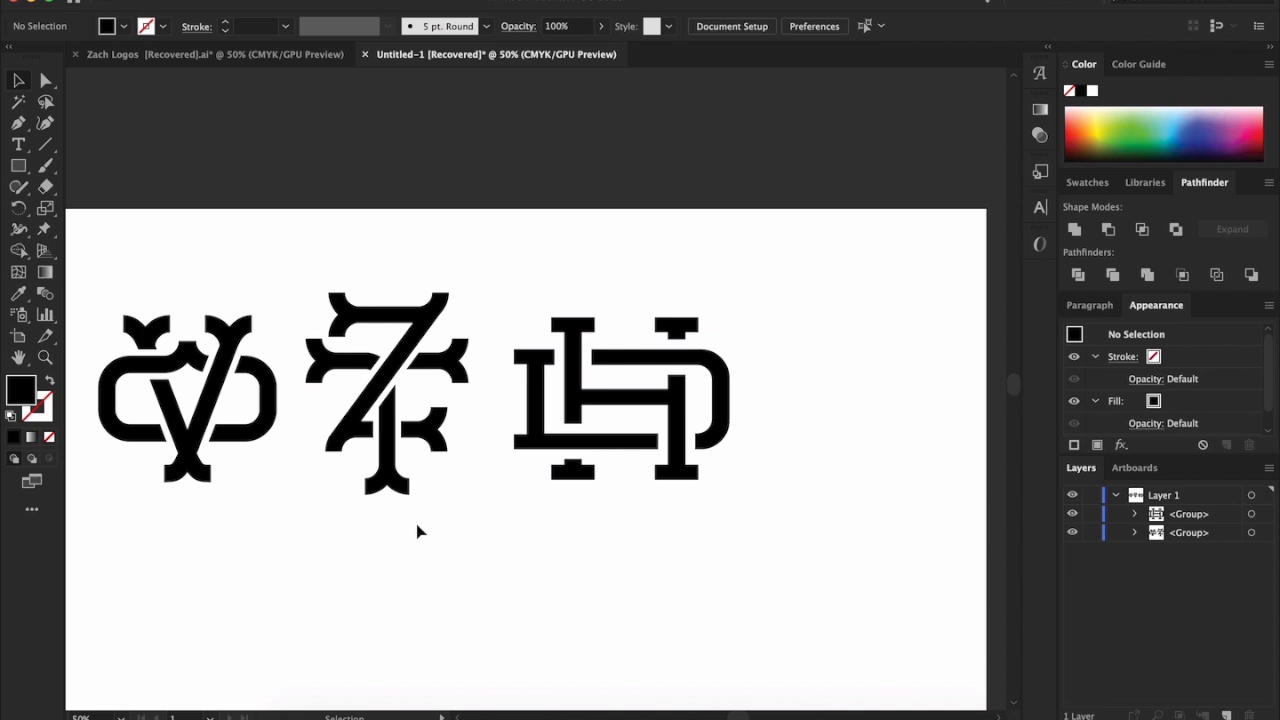
# Nudge the HD monogram slightly further toward the 7T monogram to tighten the row's spacing, and leave it deselected
pyautogui.click(388, 440)
pyautogui.click(447, 540)
pyautogui.click(387, 362)
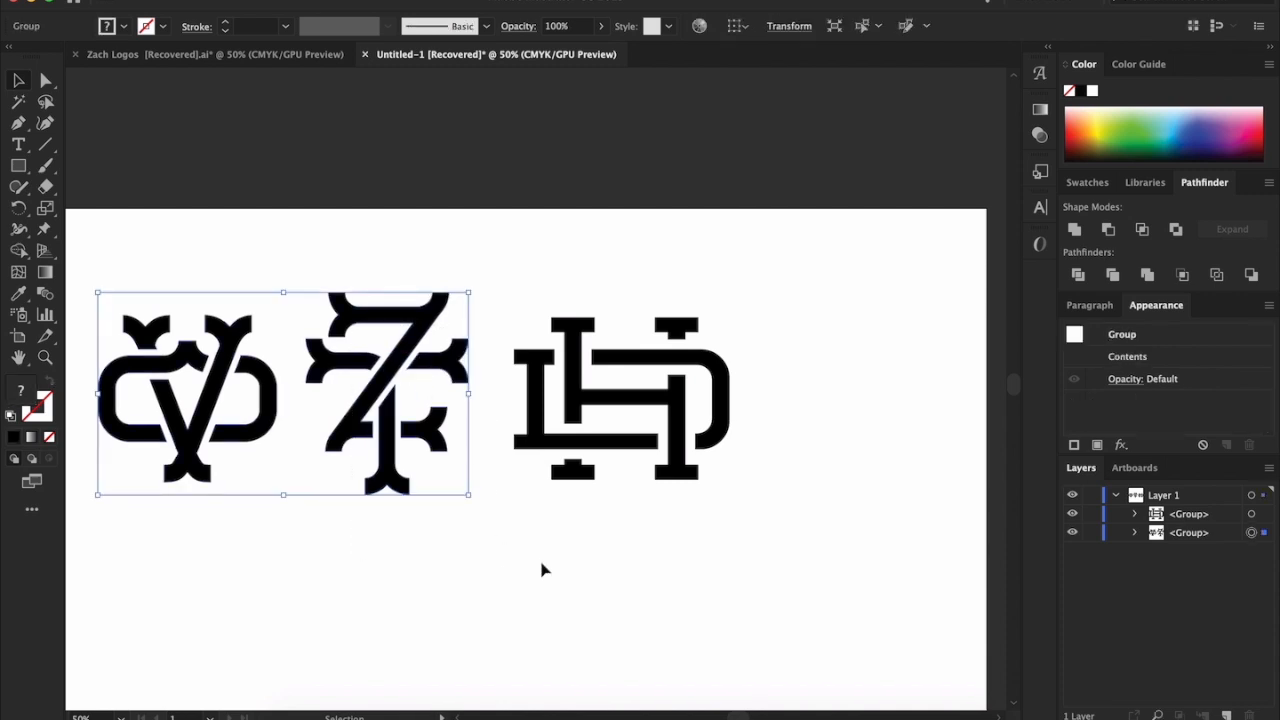
pyautogui.click(566, 545)
pyautogui.click(665, 380)
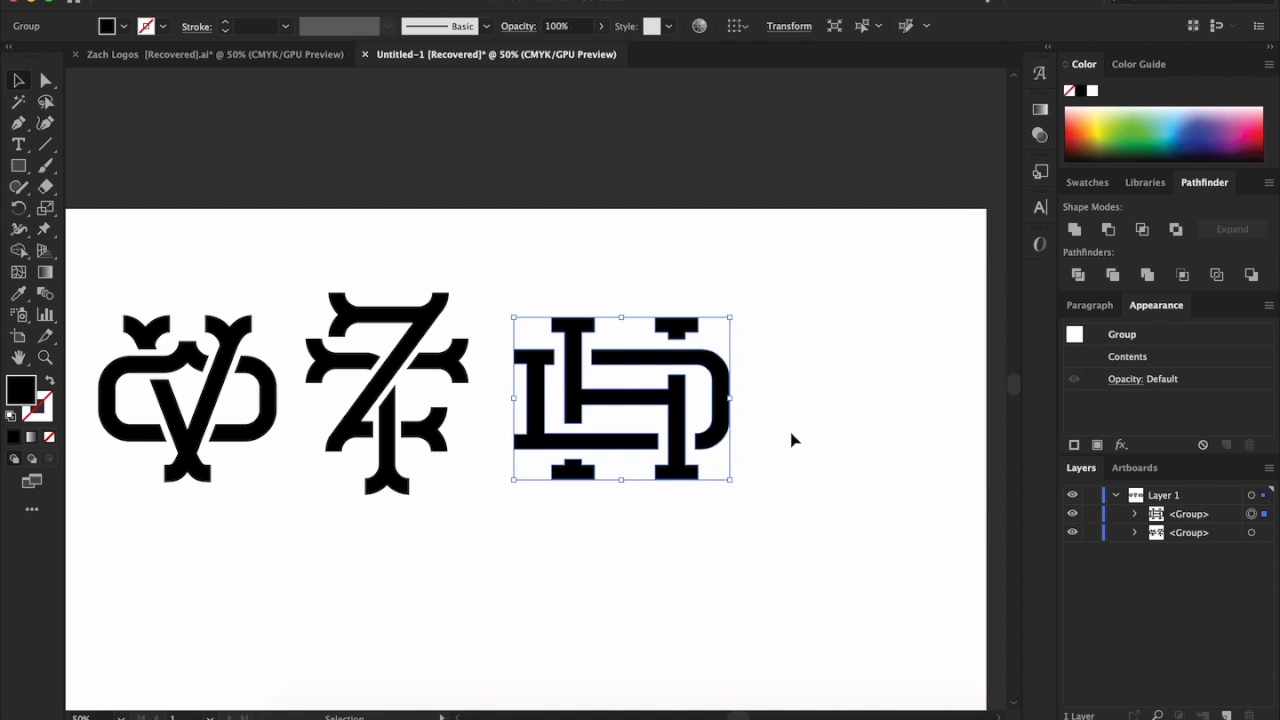
pyautogui.press('Left')
pyautogui.press('Left')
pyautogui.press('Left')
pyautogui.press('Left')
pyautogui.press('Left')
pyautogui.press('Left')
pyautogui.press('Left')
pyautogui.press('Left')
pyautogui.press('Left')
pyautogui.press('Left')
pyautogui.press('Left')
pyautogui.press('Left')
pyautogui.press('Left')
pyautogui.press('Left')
pyautogui.press('Left')
pyautogui.press('Left')
pyautogui.press('Left')
pyautogui.press('Left')
pyautogui.press('Left')
pyautogui.press('Left')
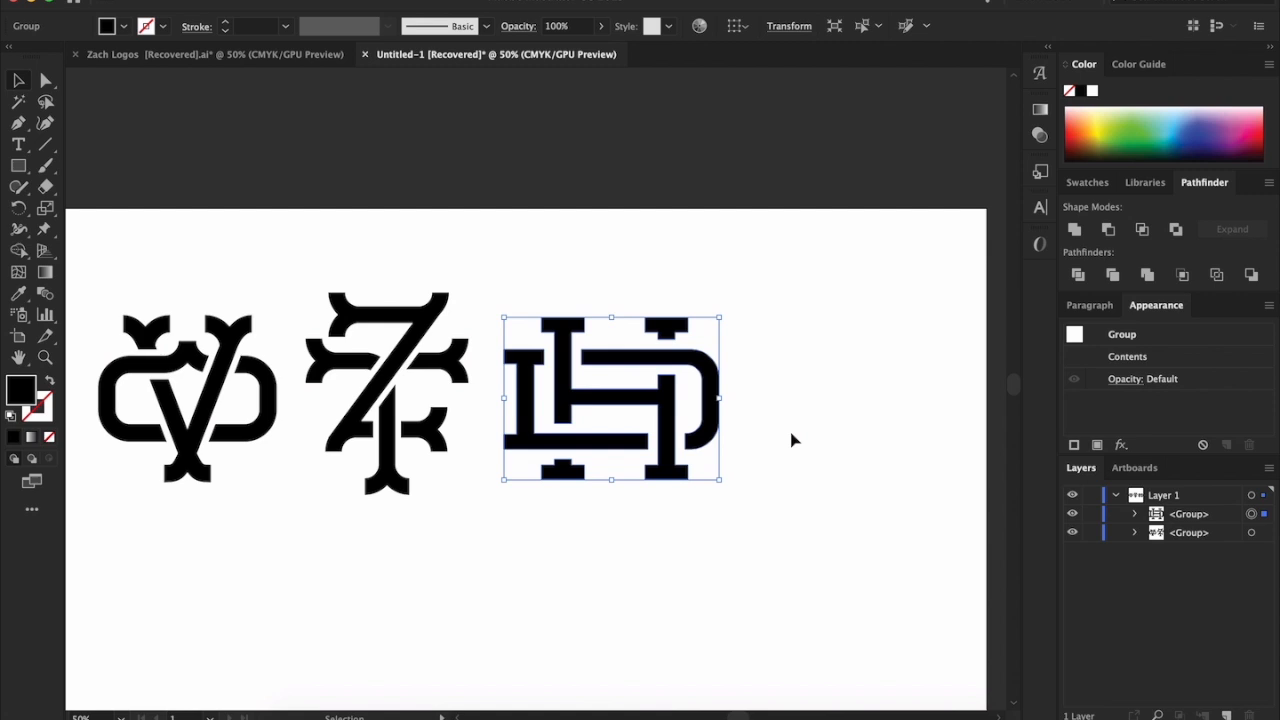
pyautogui.click(777, 522)
pyautogui.moveTo(727, 567); pyautogui.dragTo(582, 353)
pyautogui.click(860, 409)
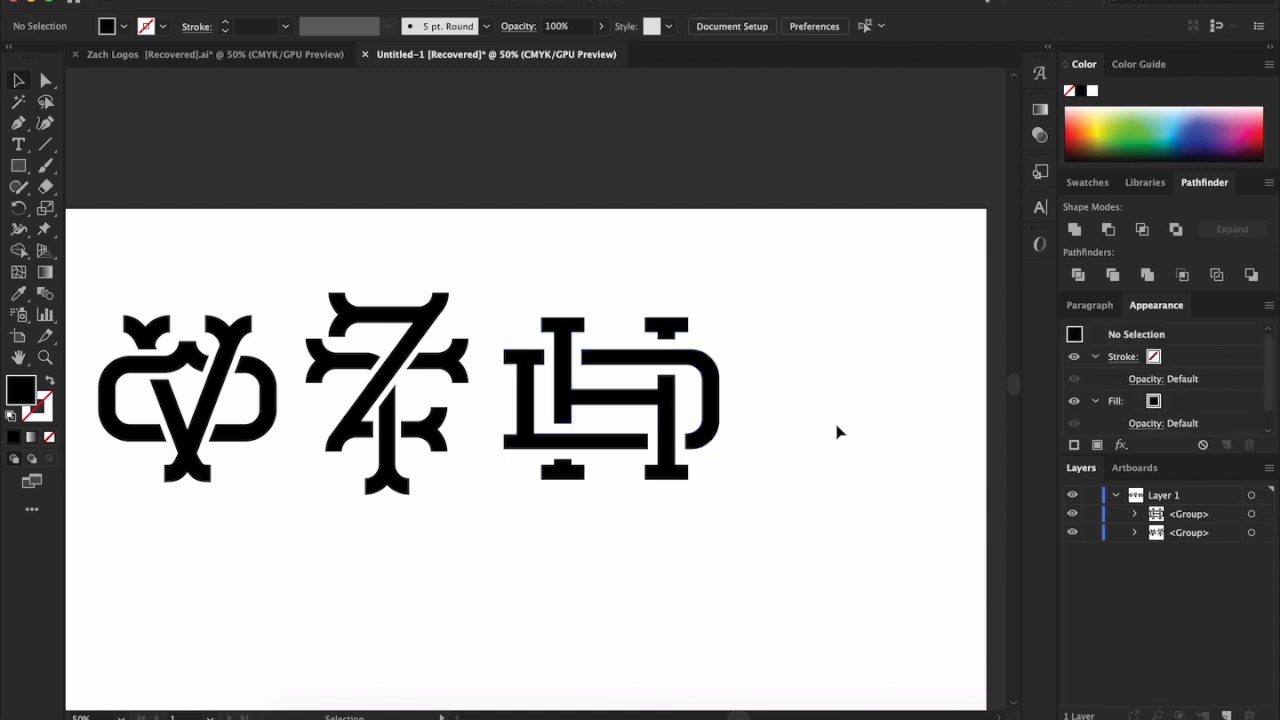